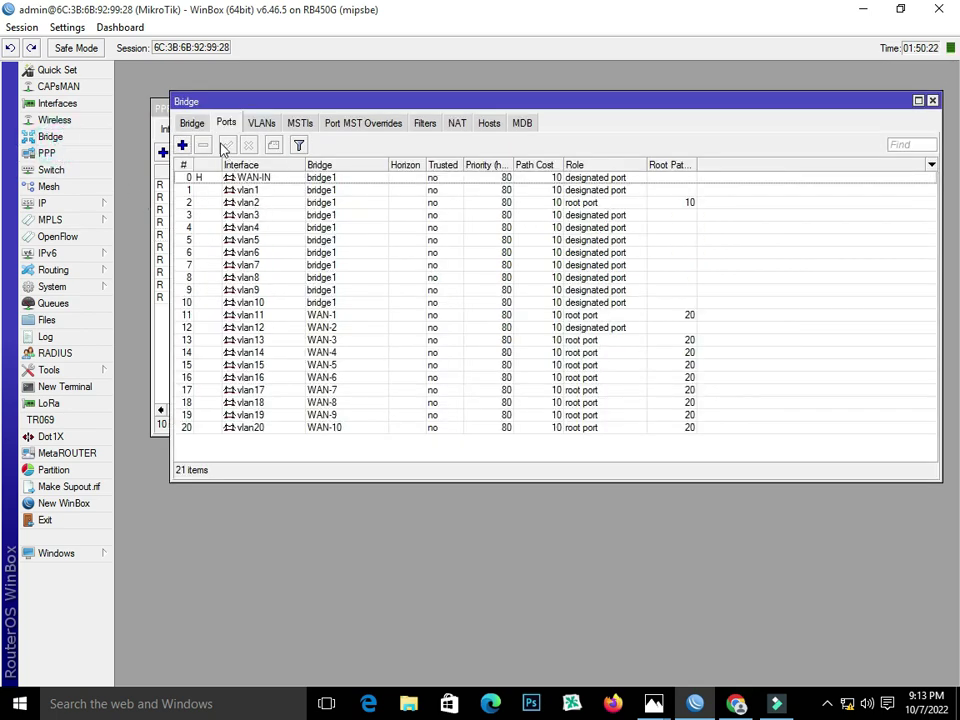
- Review the list of bridges and the VLAN ports assigned to each of them
left_click(192, 122)
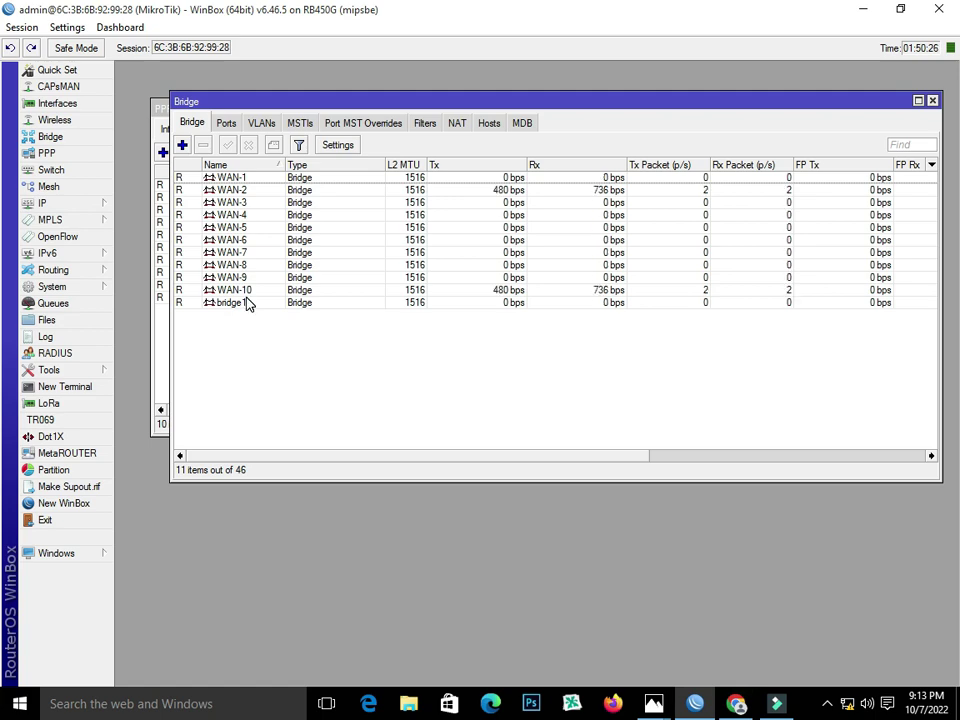
left_click(226, 123)
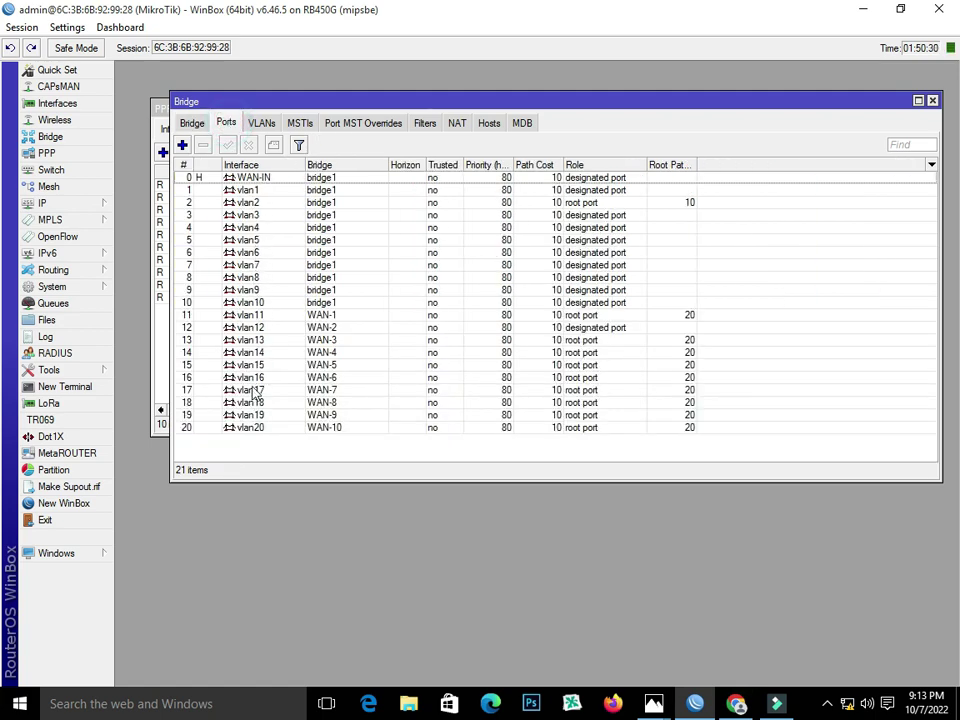
left_click(932, 101)
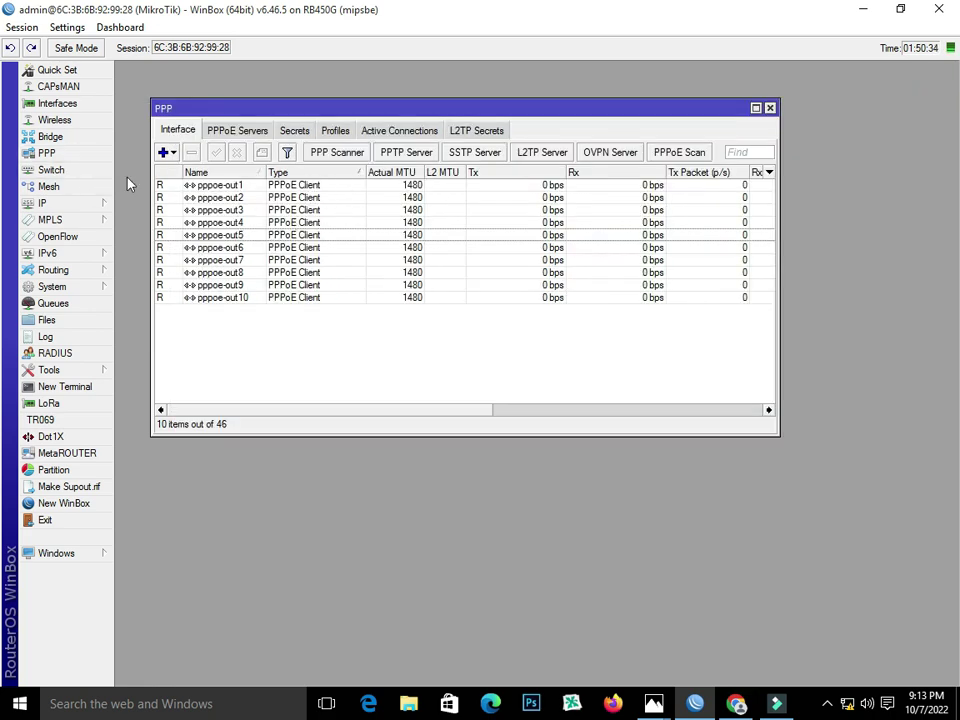
- Create an additional PPPoE client interface with default settings, and remove it again
left_click(166, 153)
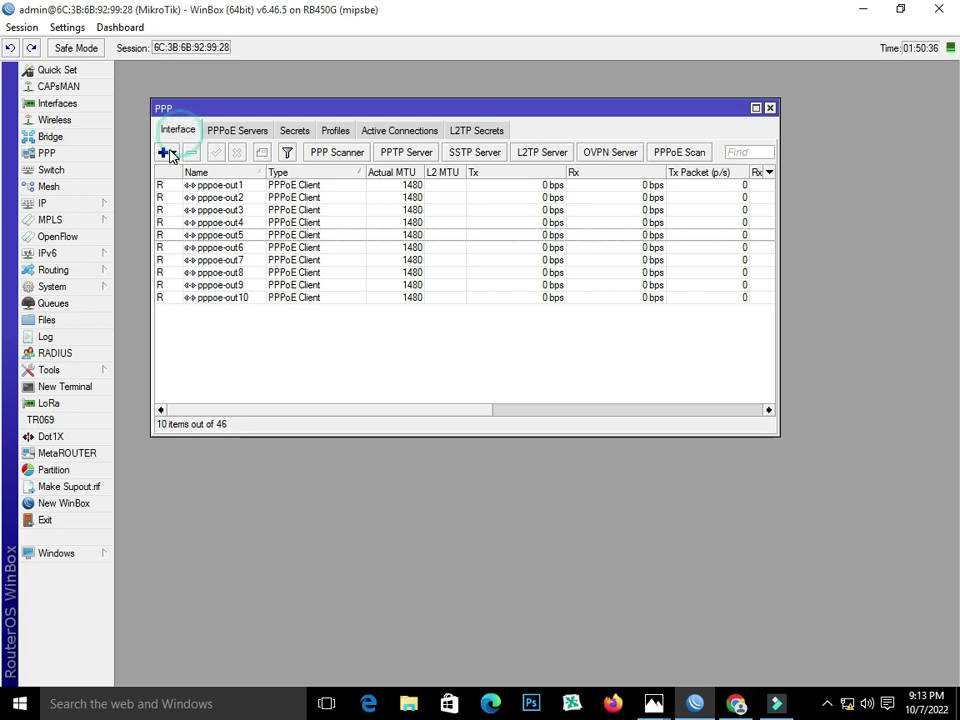
left_click(213, 376)
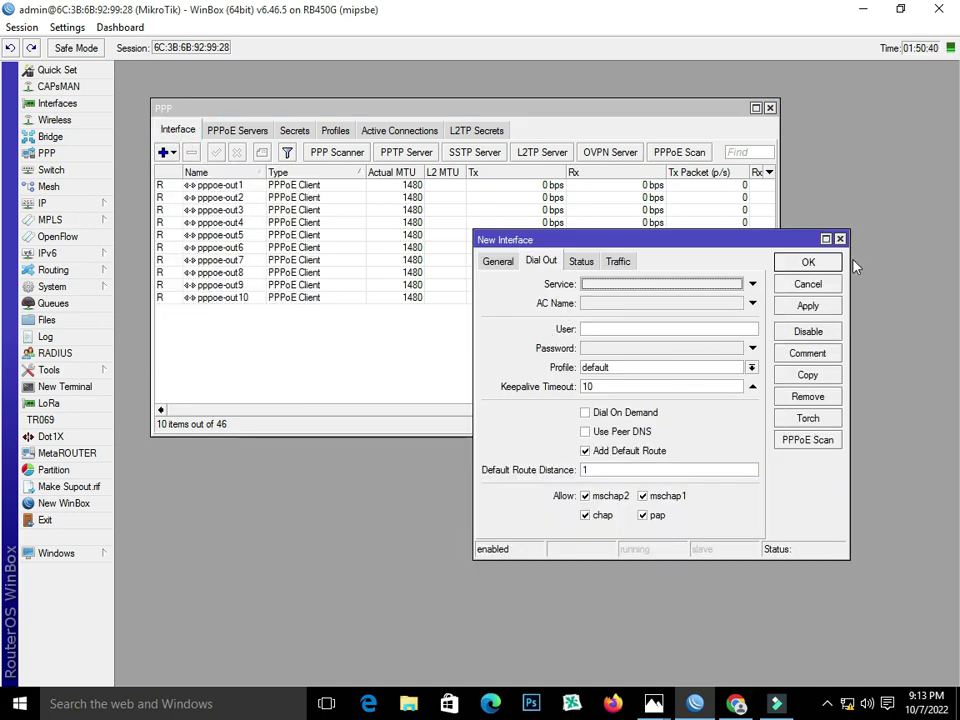
left_click(834, 262)
left_click(254, 325)
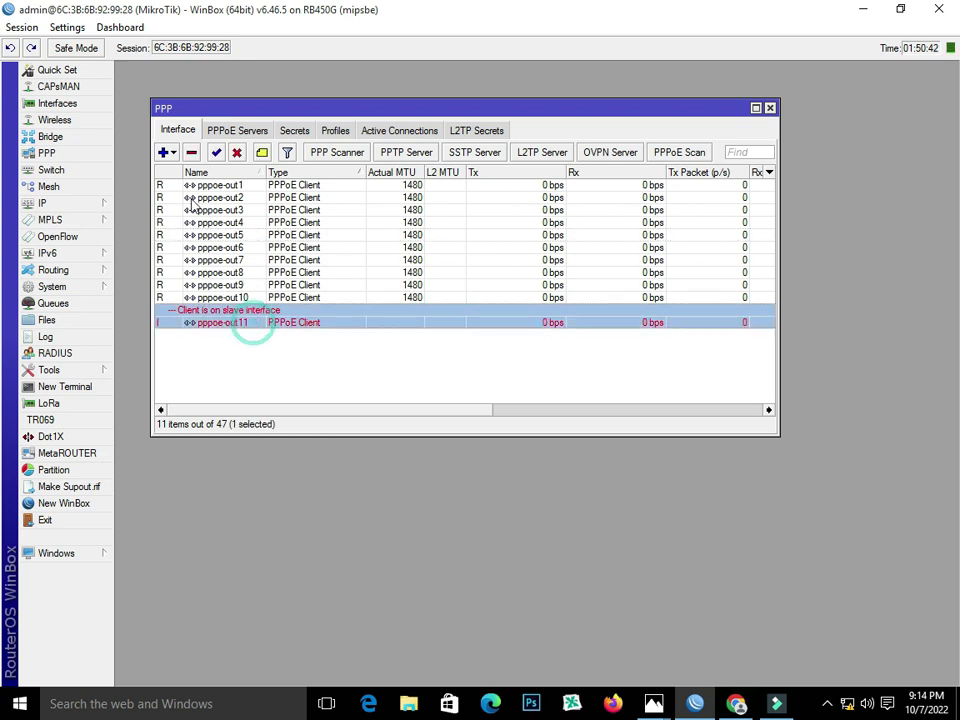
left_click(191, 152)
left_click(222, 311)
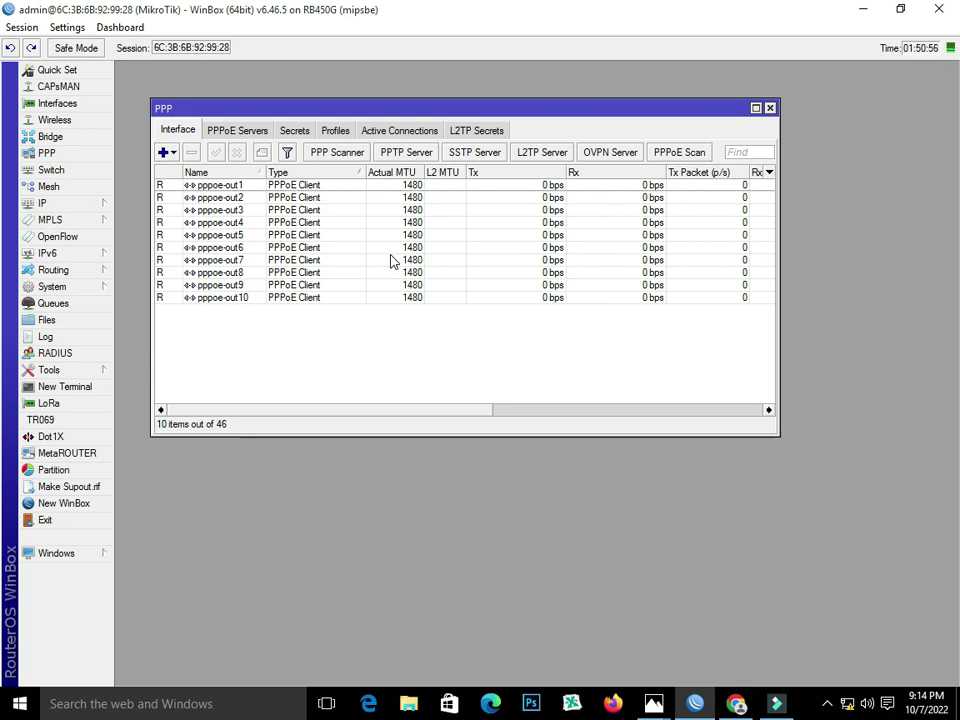
- Set the DNS servers to 8.8.8.8 and 8.8.4.4, and allow remote requests
left_click(72, 203)
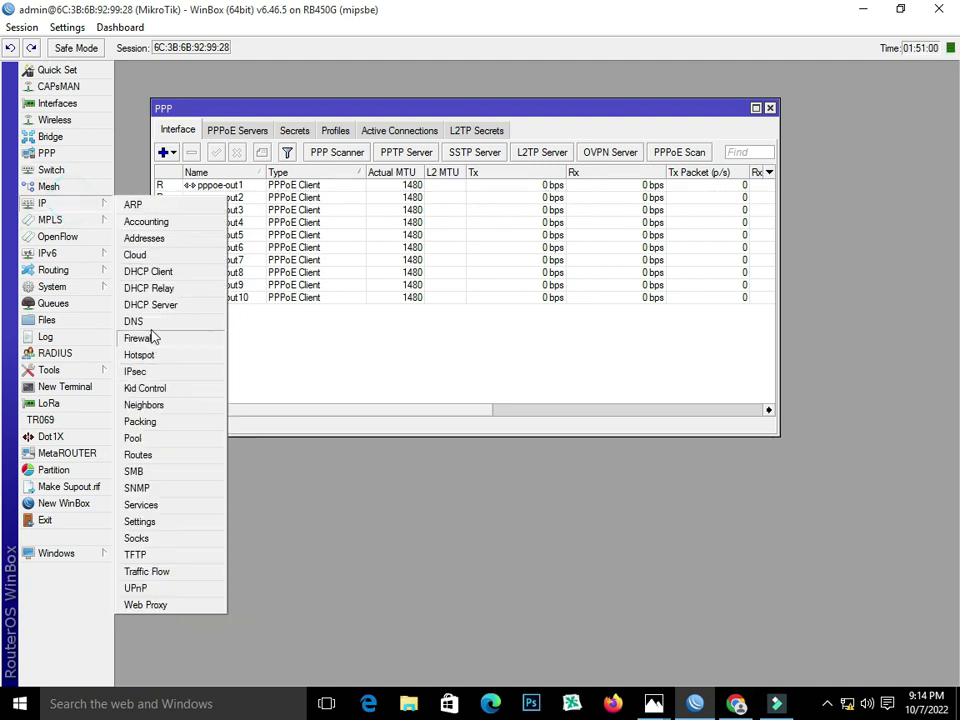
left_click(150, 320)
double_click(456, 208)
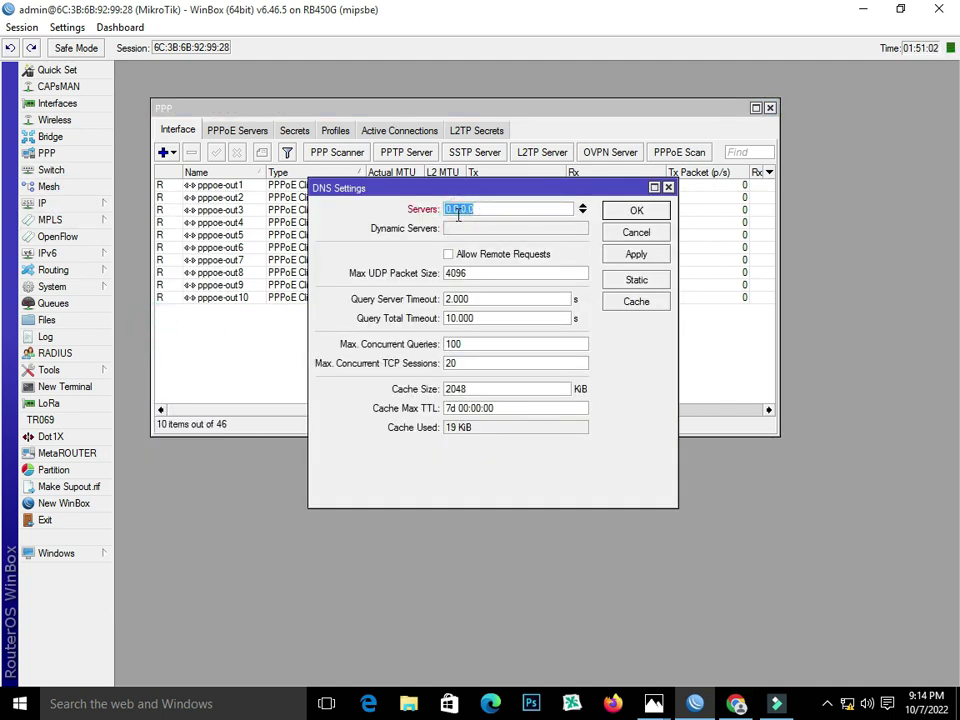
type("8.8.8.8")
left_click(583, 214)
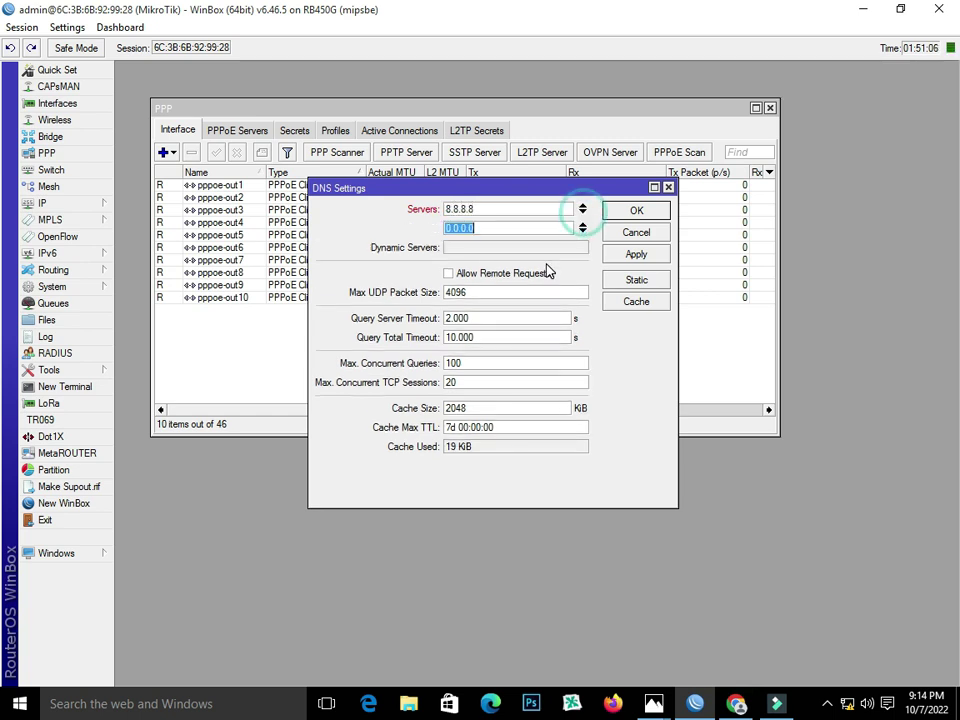
type("8.8.4.4")
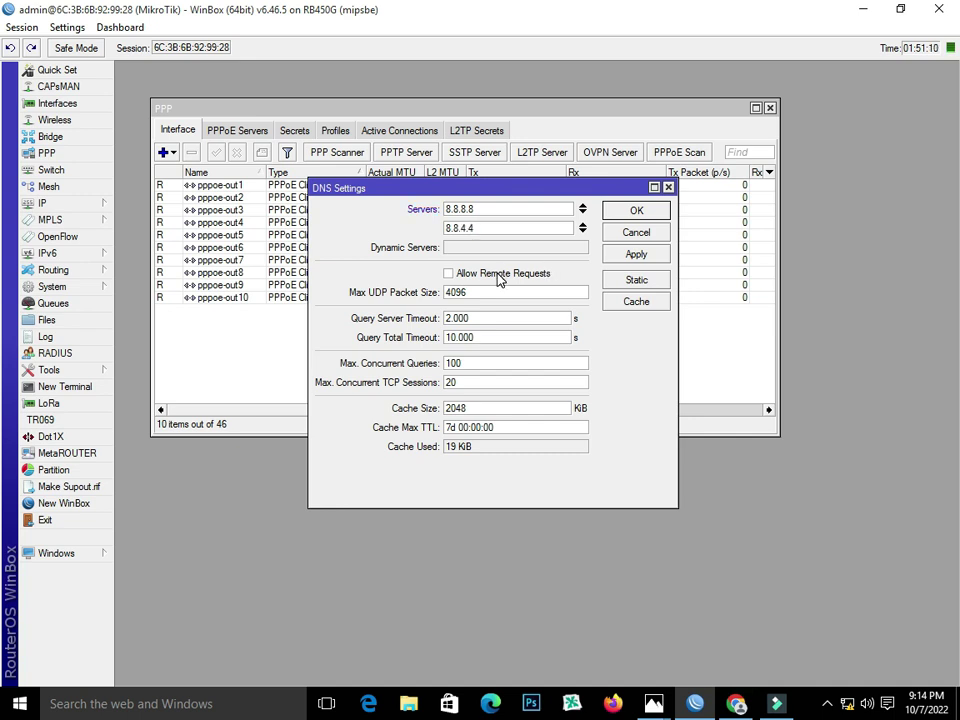
left_click(497, 275)
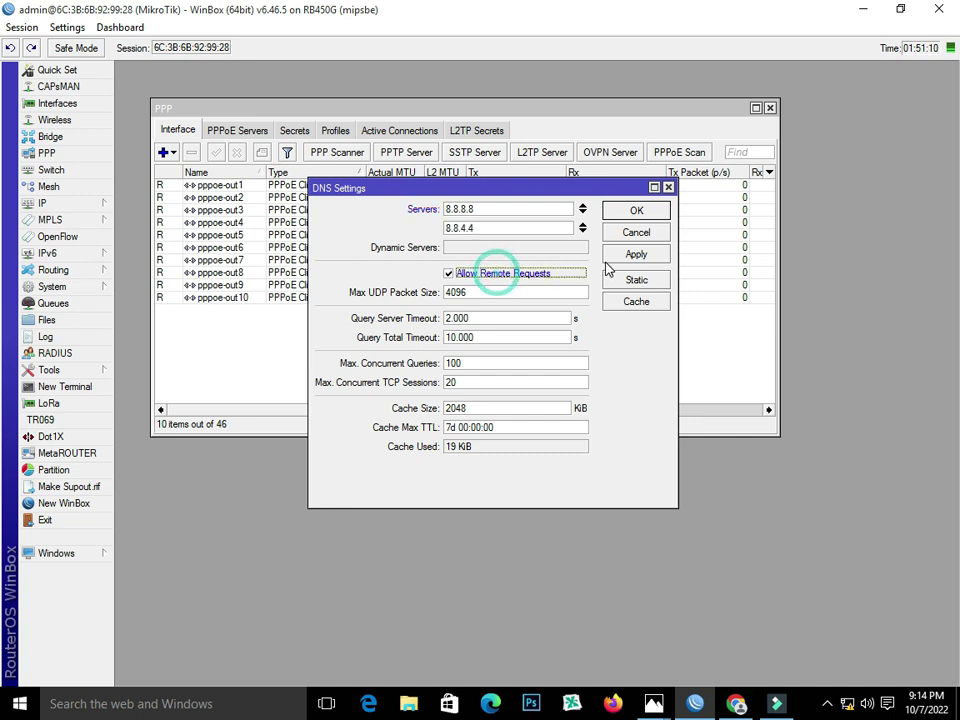
left_click(618, 252)
left_click(625, 212)
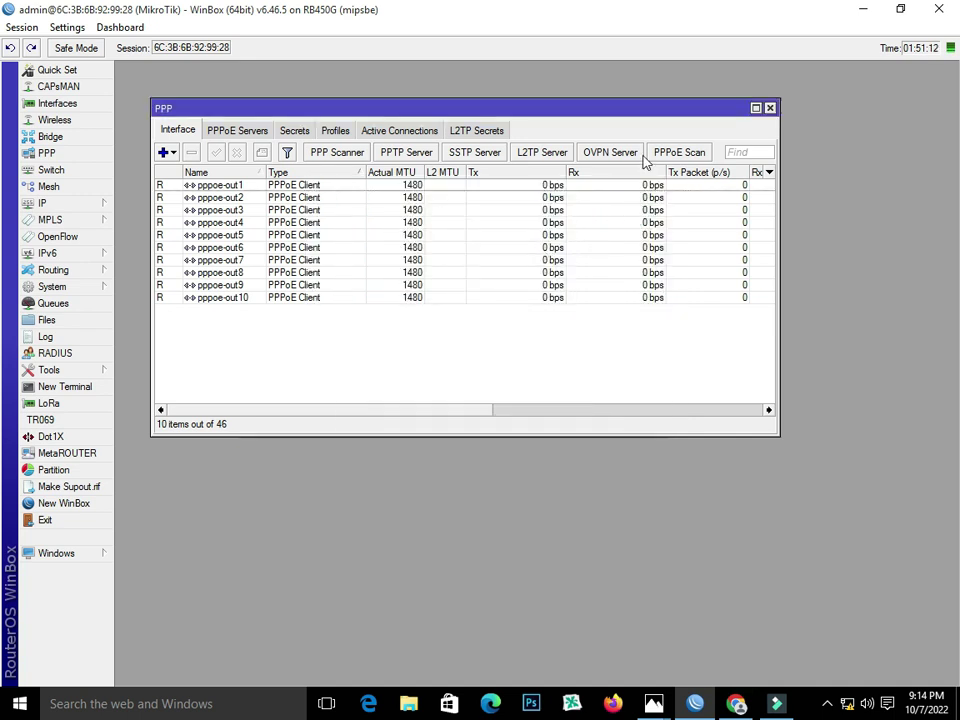
- Start a new IP address entry, check the LAN OUT interface's details, and enter 192.168.9.1/24 as the address
left_click(45, 203)
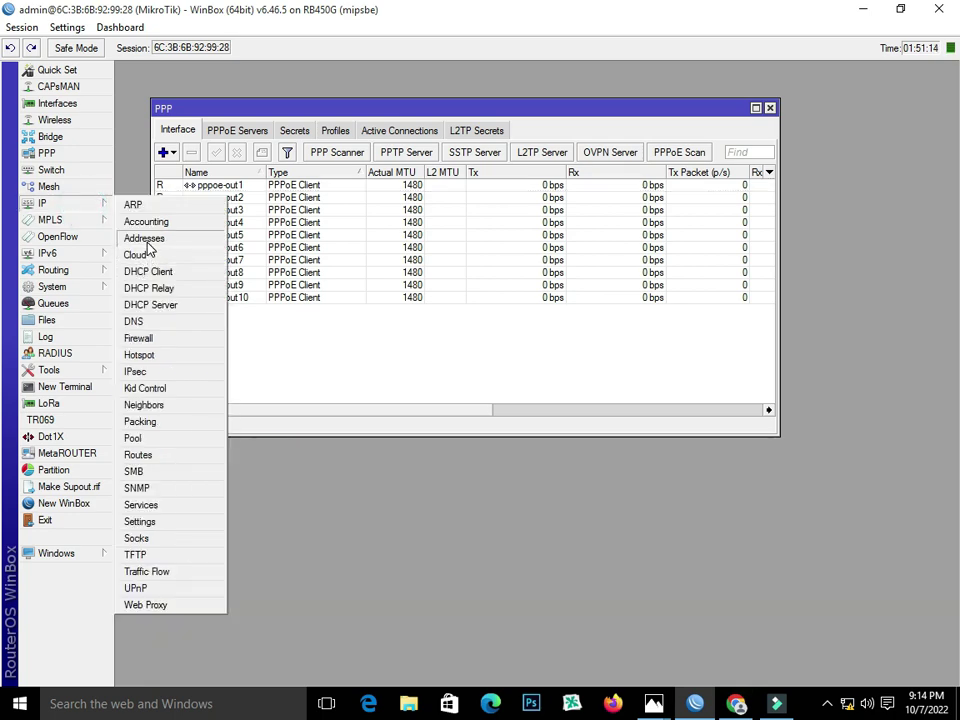
left_click(145, 240)
left_click(428, 235)
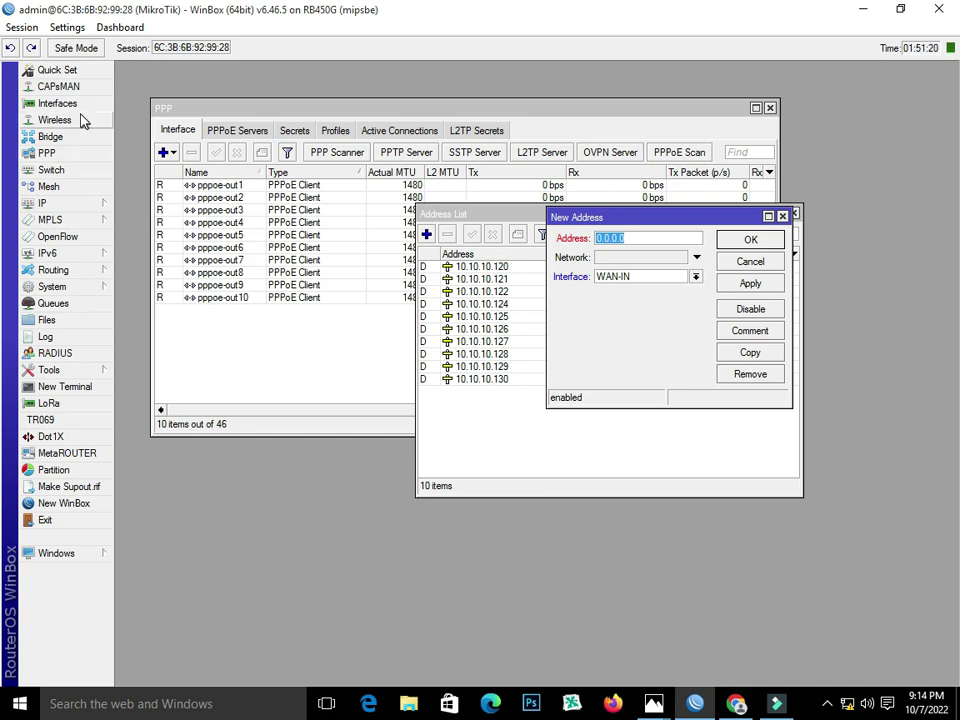
left_click(76, 103)
left_click(207, 221)
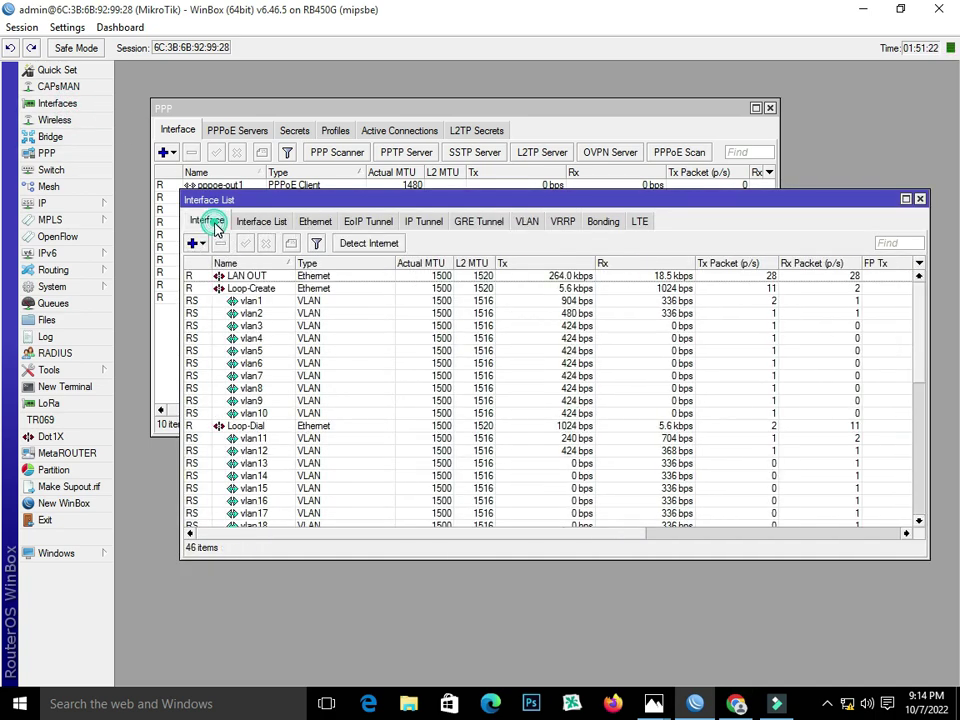
double_click(253, 277)
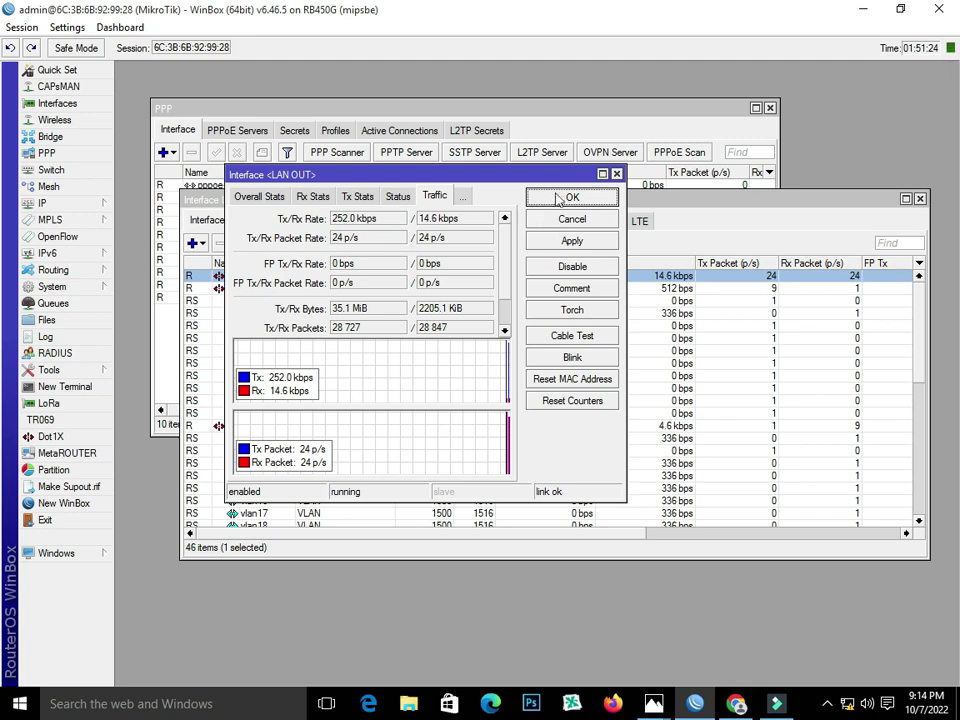
left_click(617, 175)
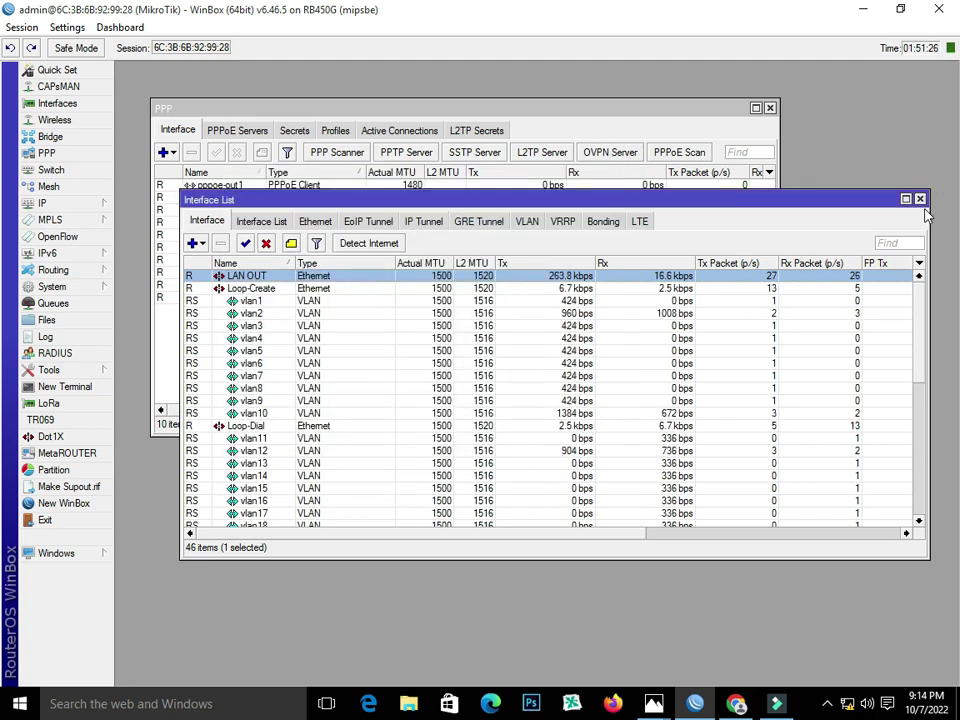
left_click(920, 199)
type("192.168.9.1/24")
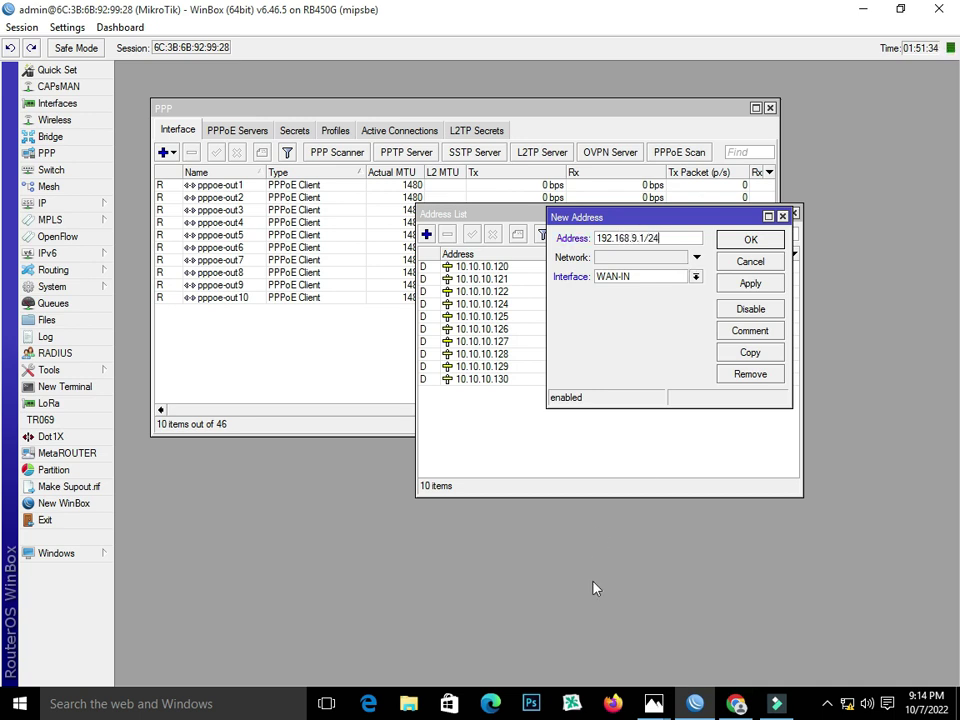
- Consult the network diagram image, and save the new IP address on the LAN OUT interface
mouse_move(654, 703)
left_click(706, 655)
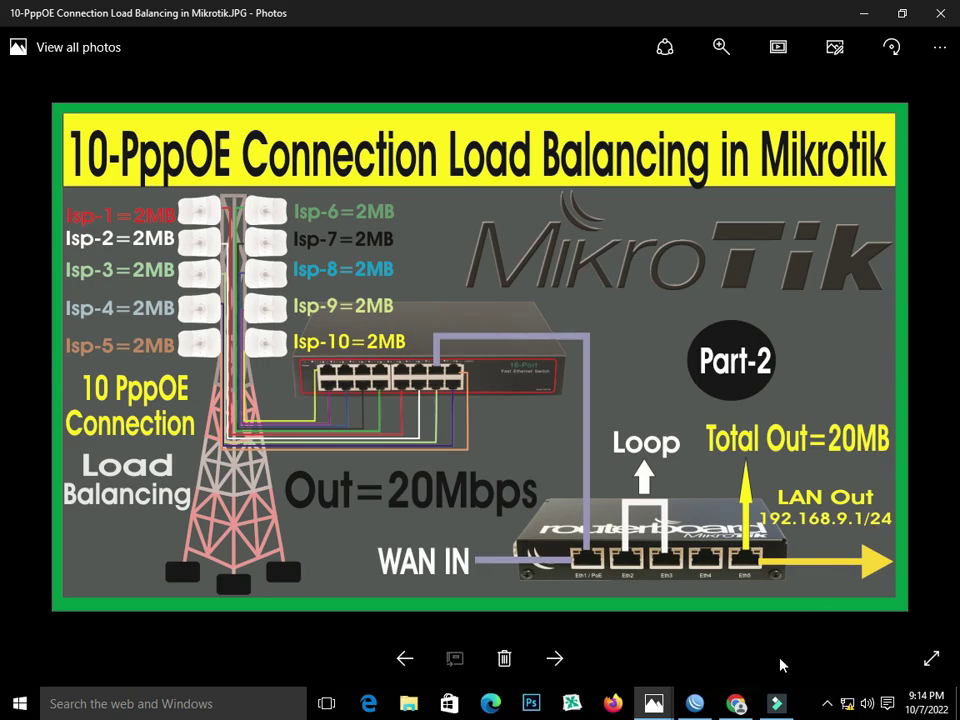
left_click(695, 703)
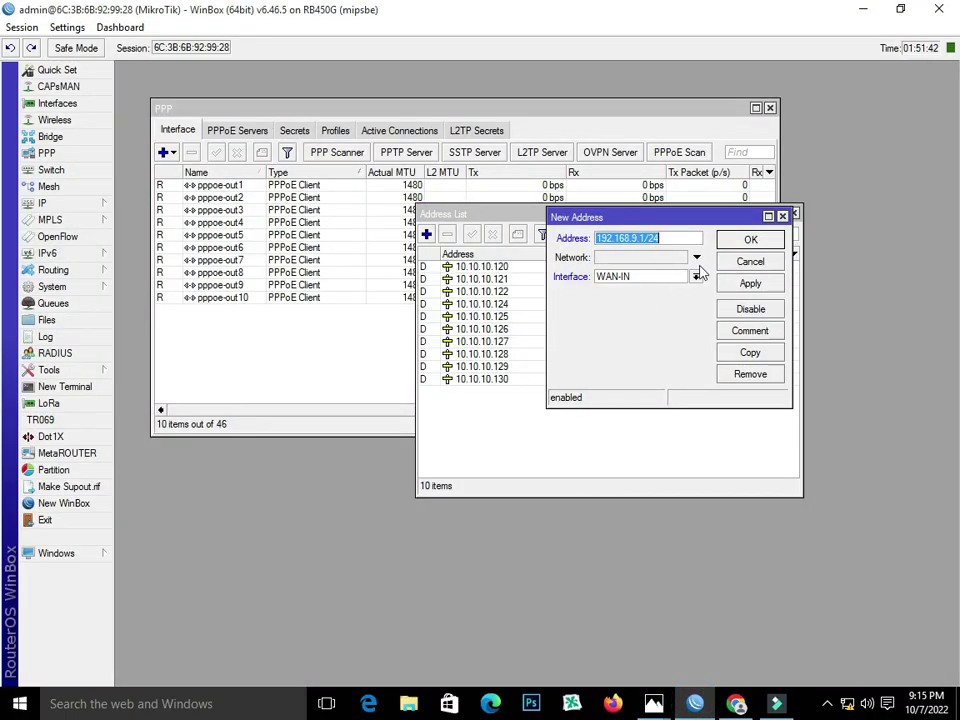
left_click(683, 279)
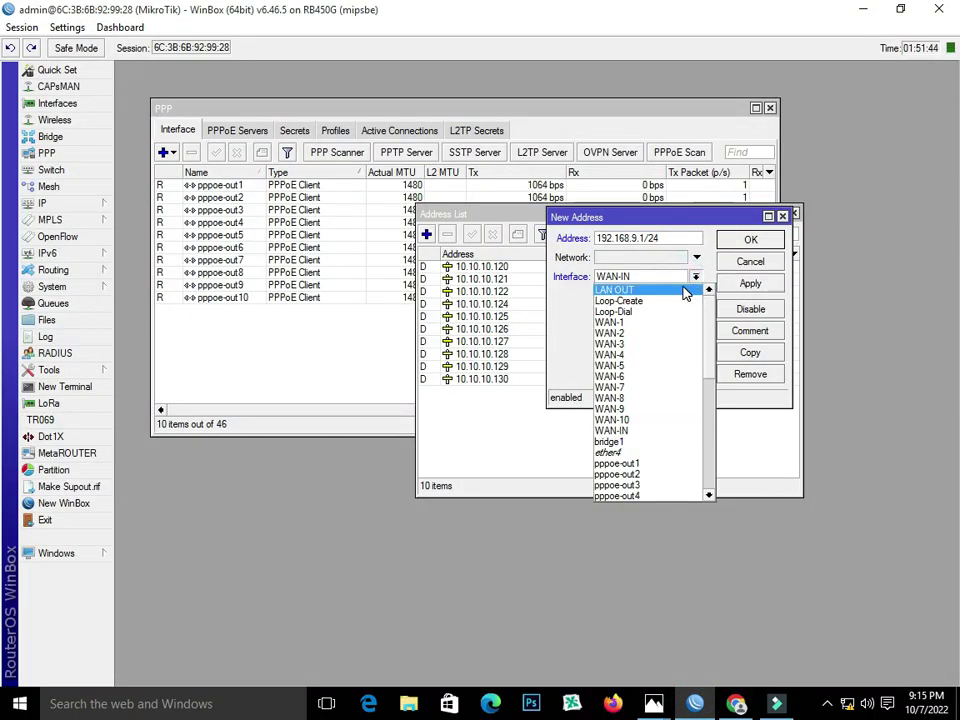
left_click(685, 289)
left_click(755, 283)
left_click(750, 240)
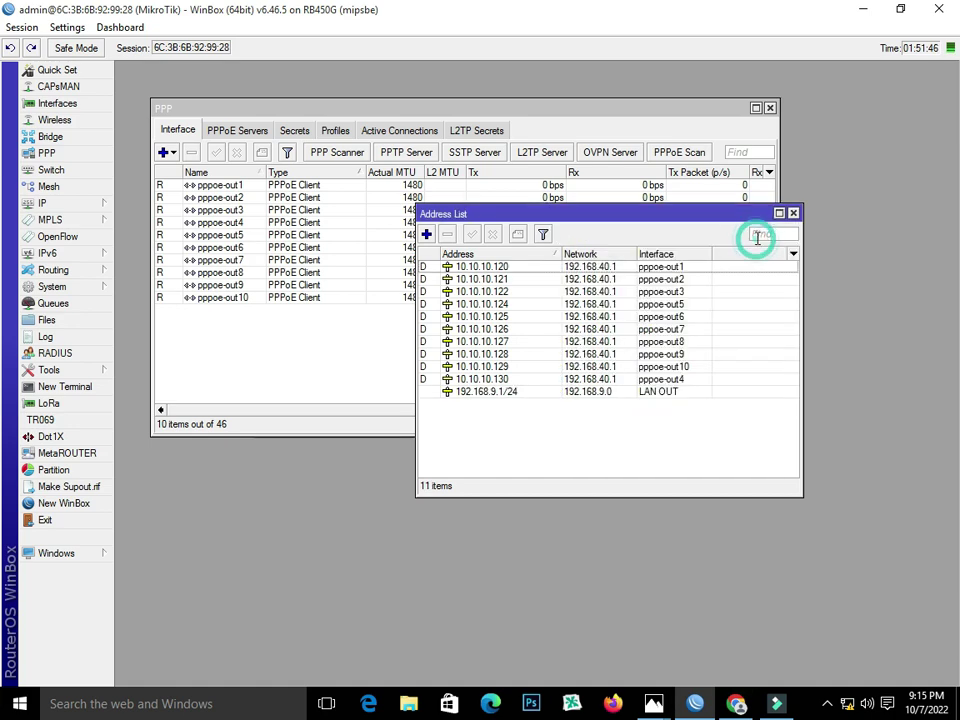
left_click(793, 213)
- Add a firewall mangle rule in the prerouting chain with in-interface pppoe-out1 and action accept
left_click(85, 203)
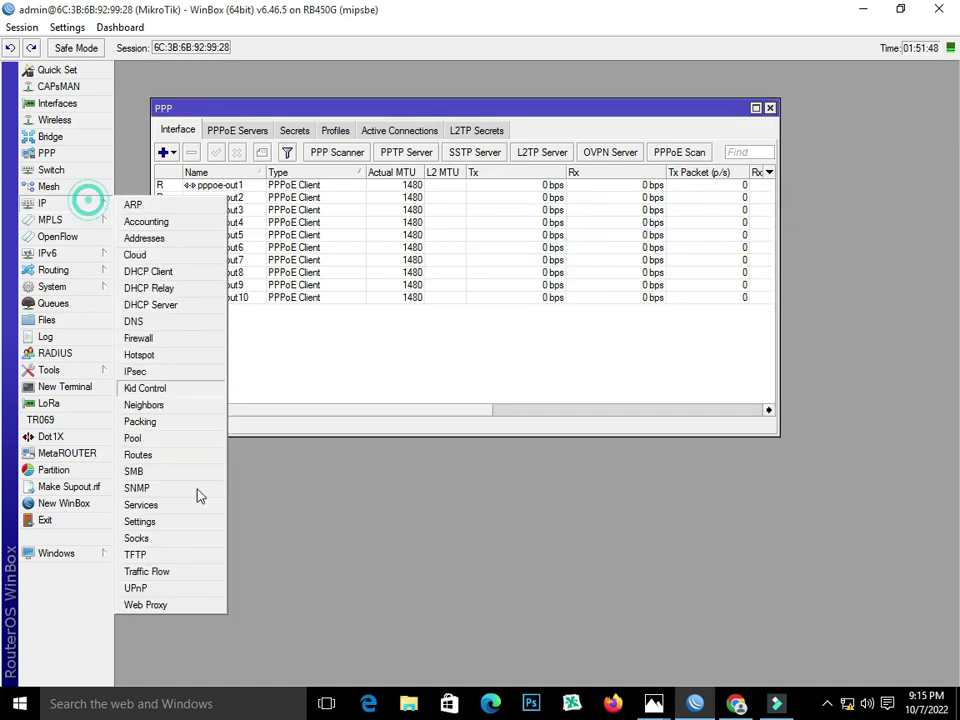
left_click(180, 342)
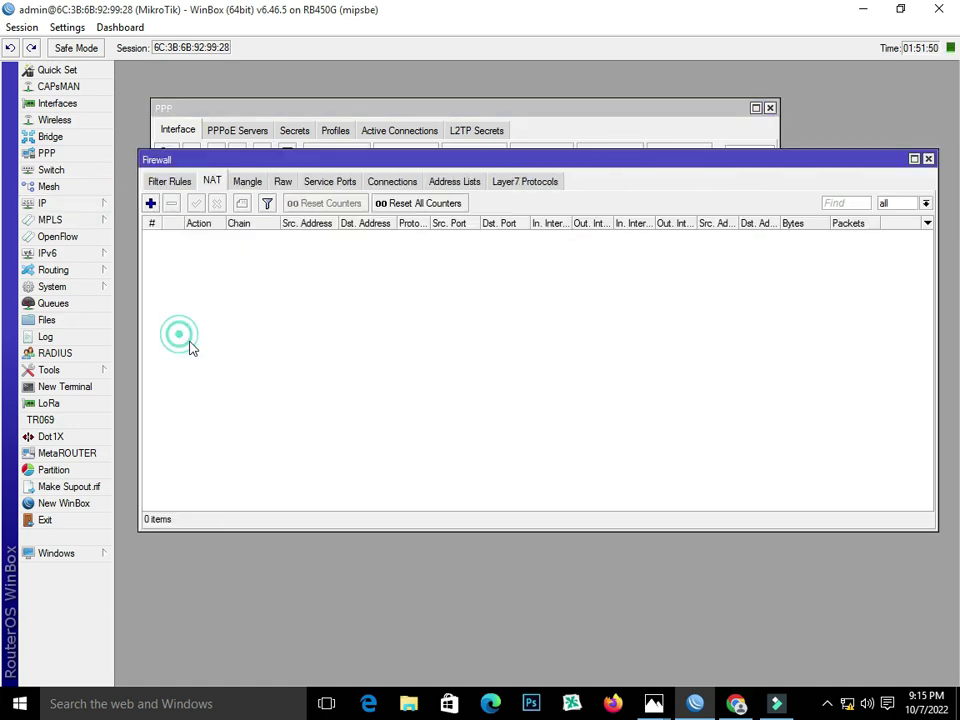
left_click(246, 183)
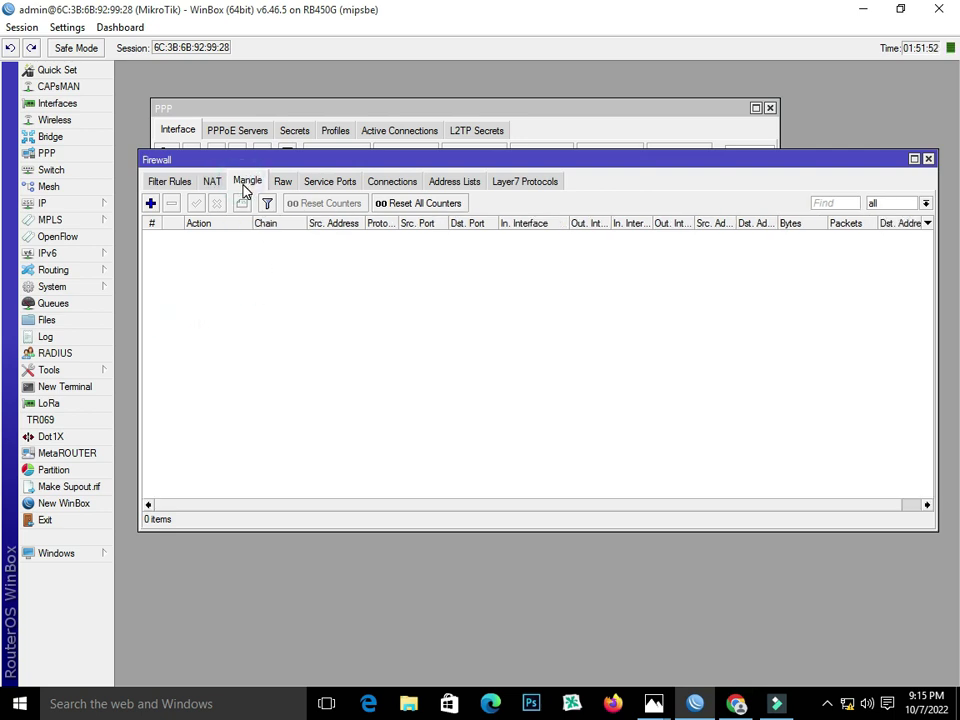
left_click(150, 204)
left_click(331, 155)
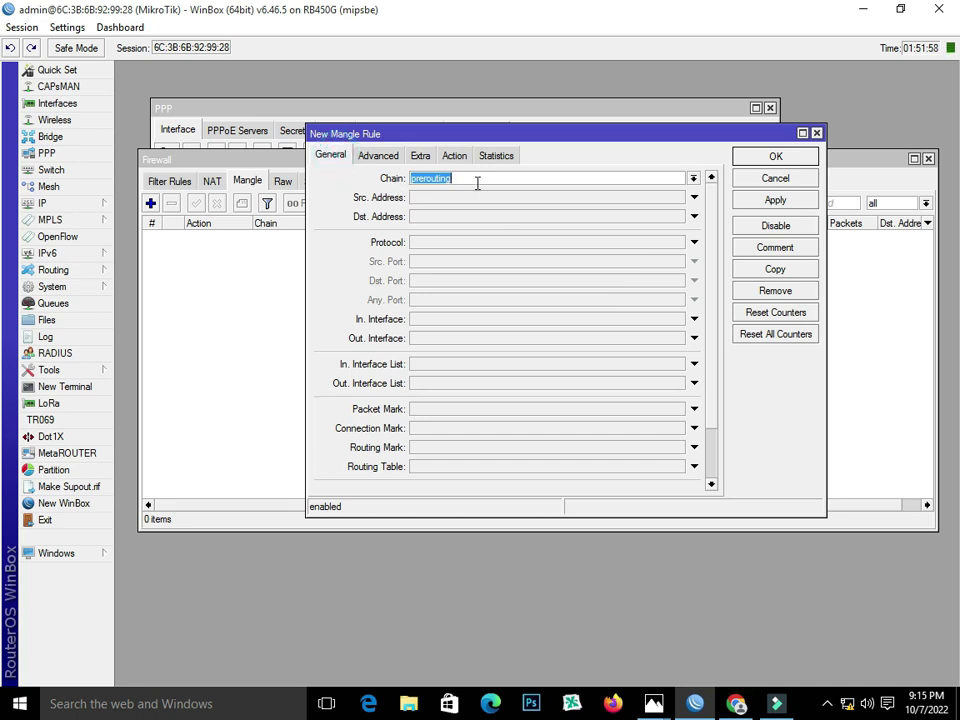
left_click(448, 319)
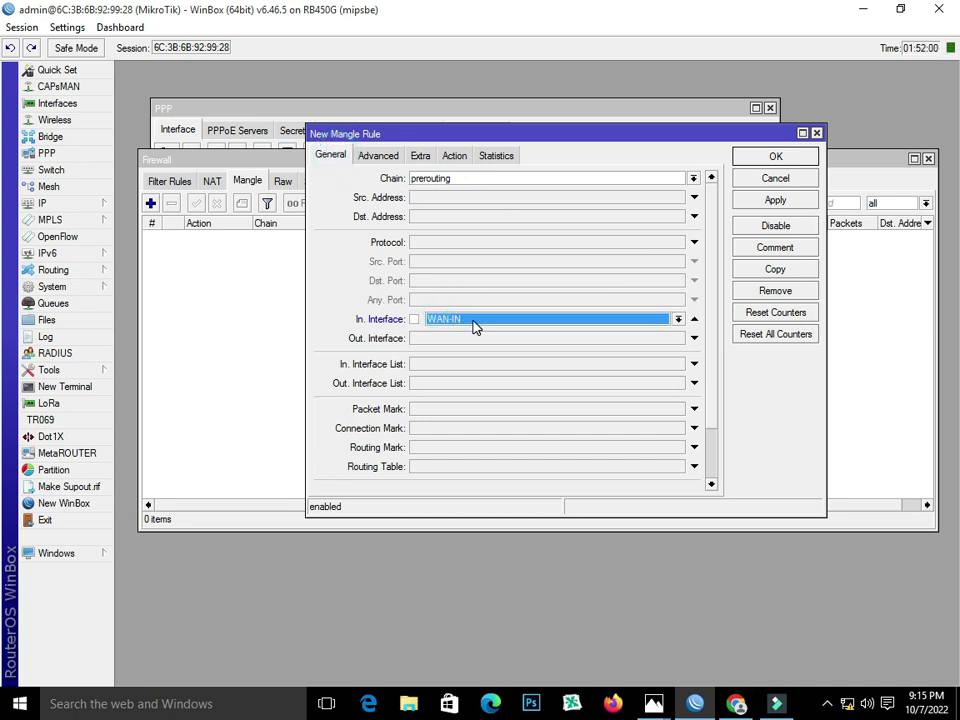
left_click(678, 319)
scroll(523, 448, "down", 3)
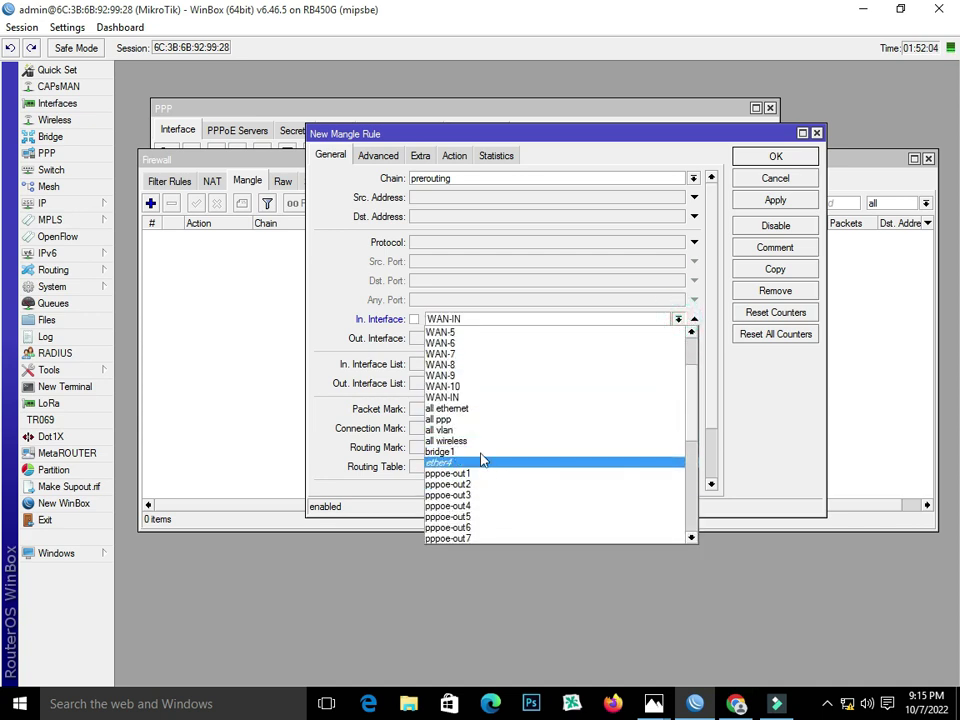
scroll(475, 392, "up", 2)
scroll(491, 470, "down", 2)
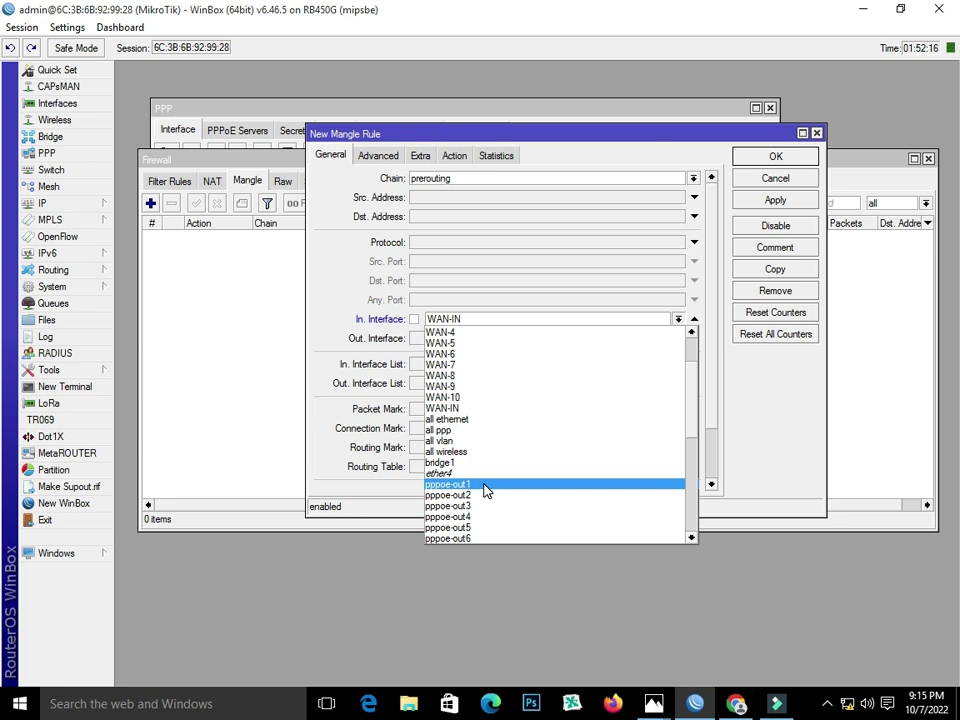
left_click(484, 486)
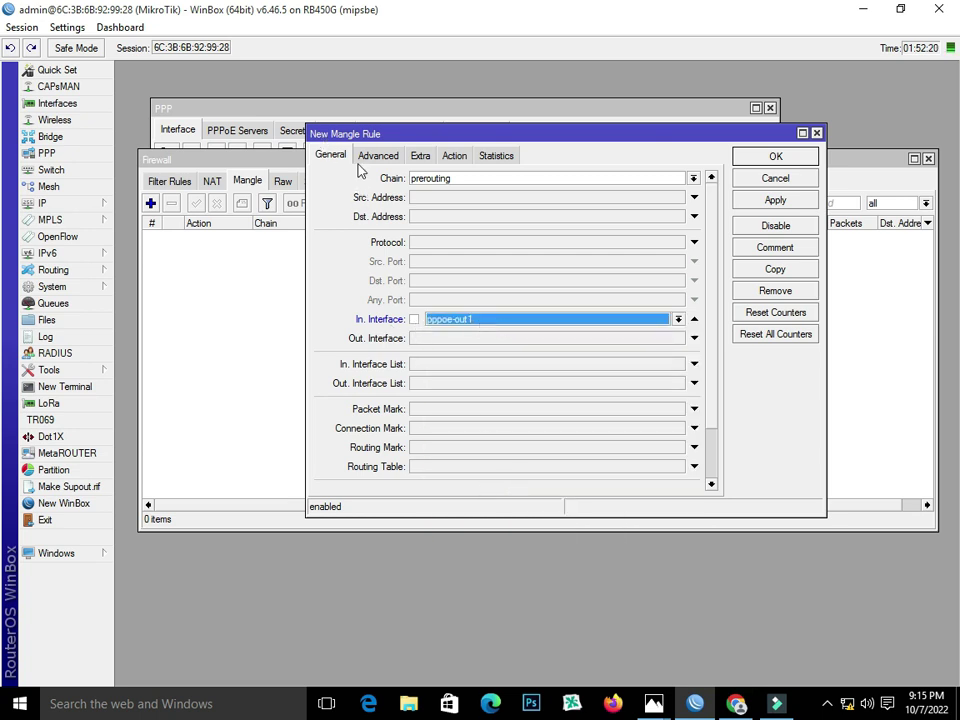
left_click(455, 157)
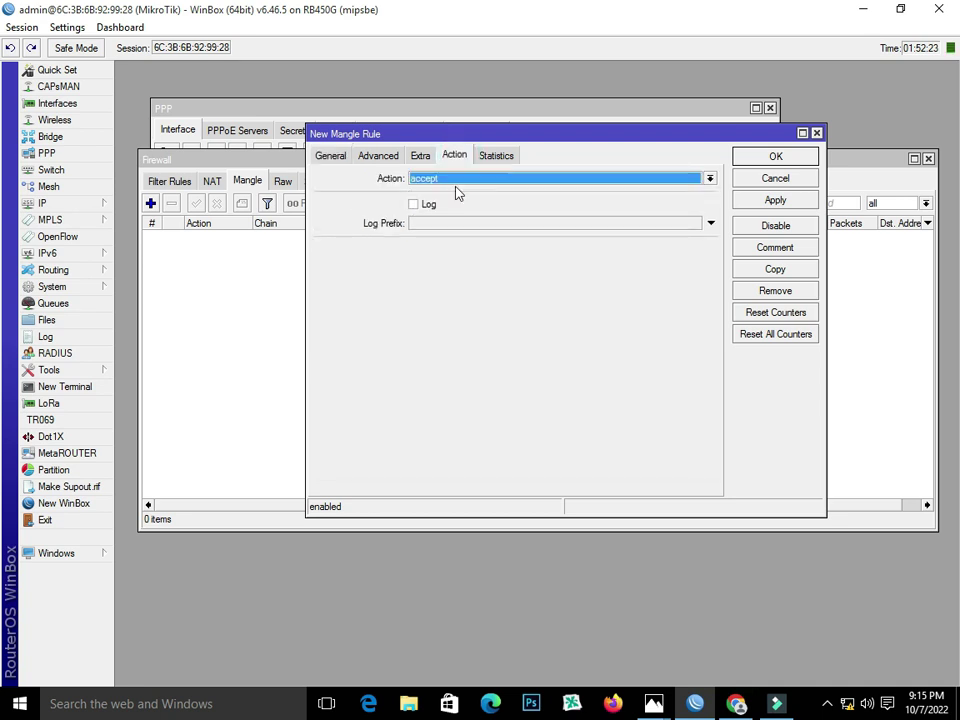
left_click(776, 200)
- Duplicate the pppoe-out1 mangle rule and apply the copy with pppoe-out2 as its in-interface
left_click(777, 270)
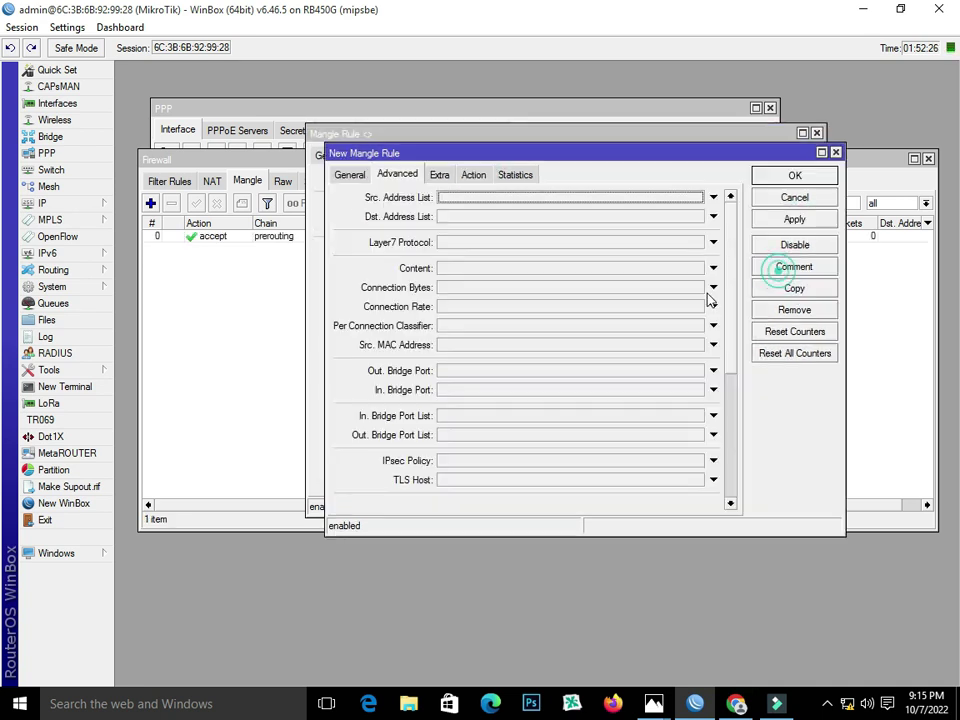
left_click(349, 175)
left_click(677, 338)
scroll(658, 362, "down", 3)
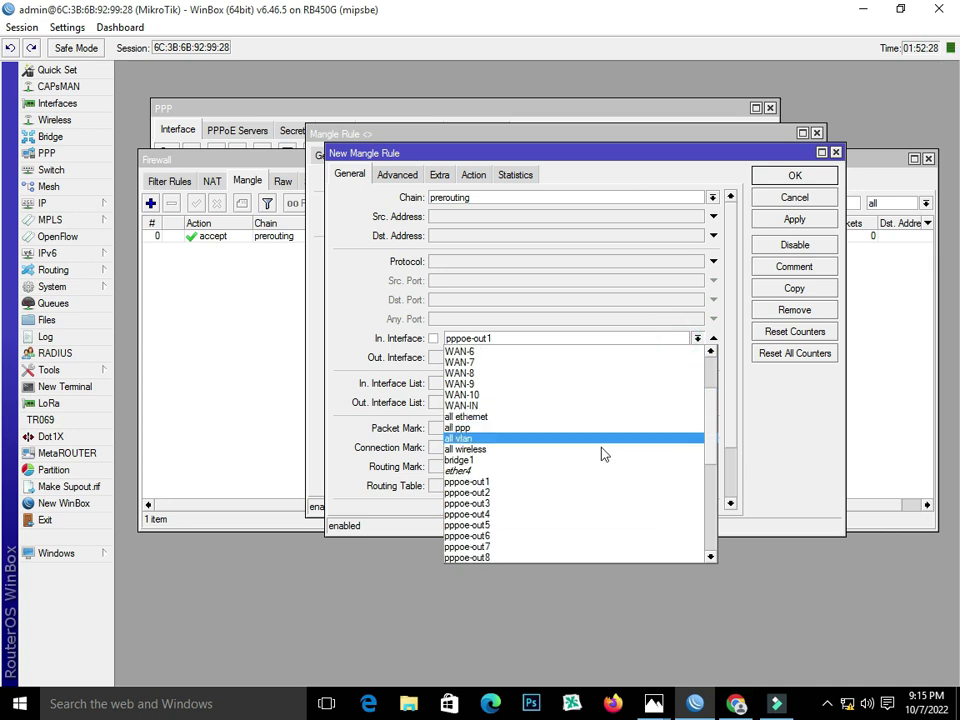
left_click(574, 498)
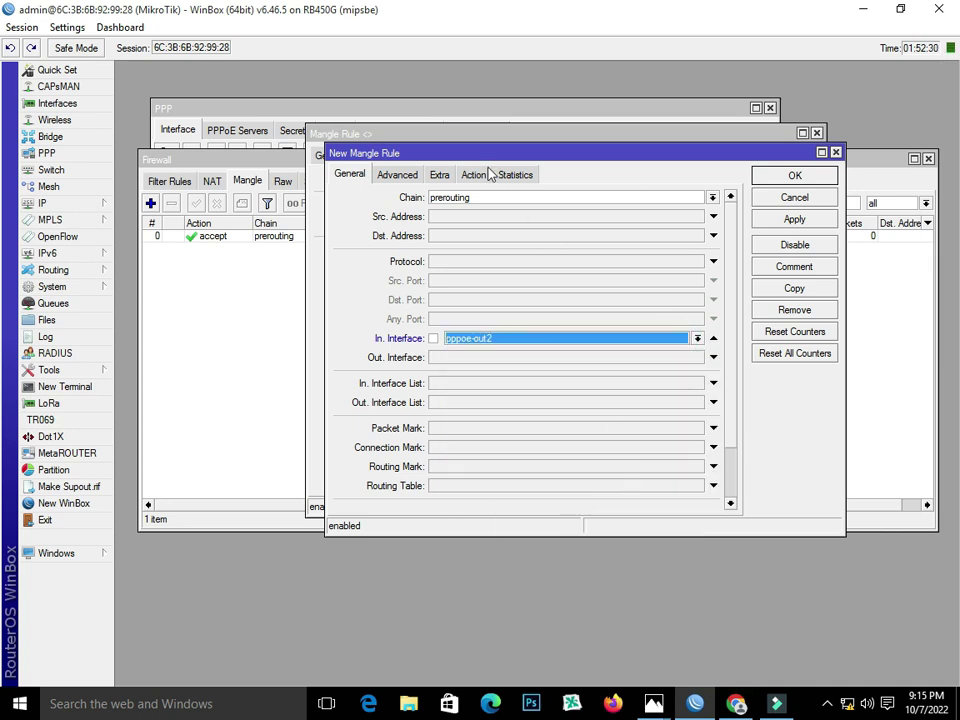
left_click(794, 220)
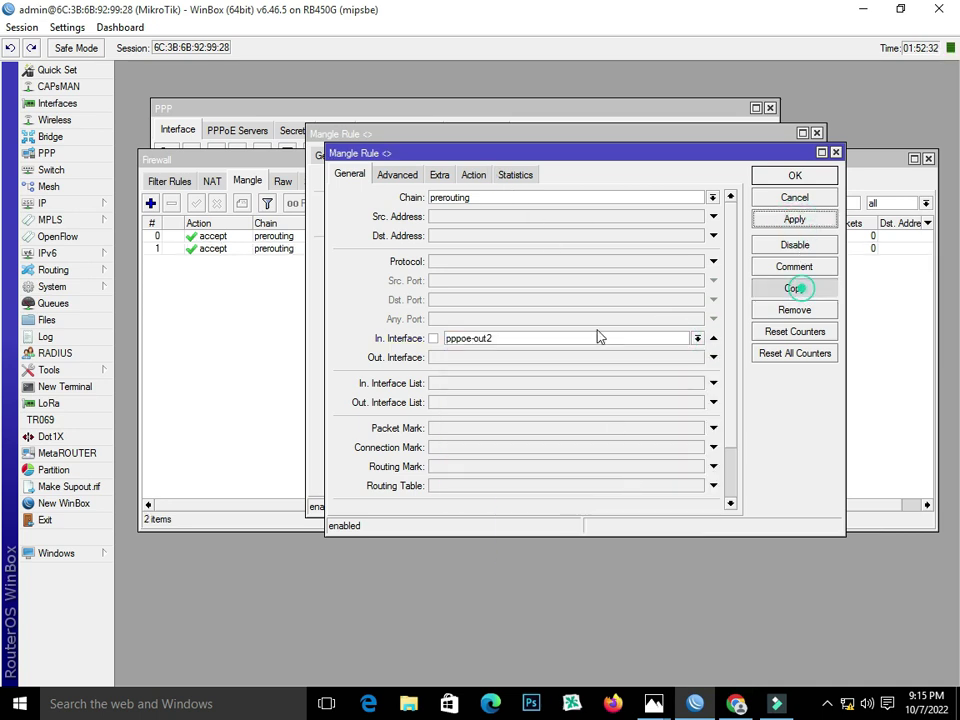
- Duplicate the pppoe-out2 mangle rule and apply the copy with in-interface pppoe-out3
left_click(794, 288)
left_click(373, 193)
left_click(591, 358)
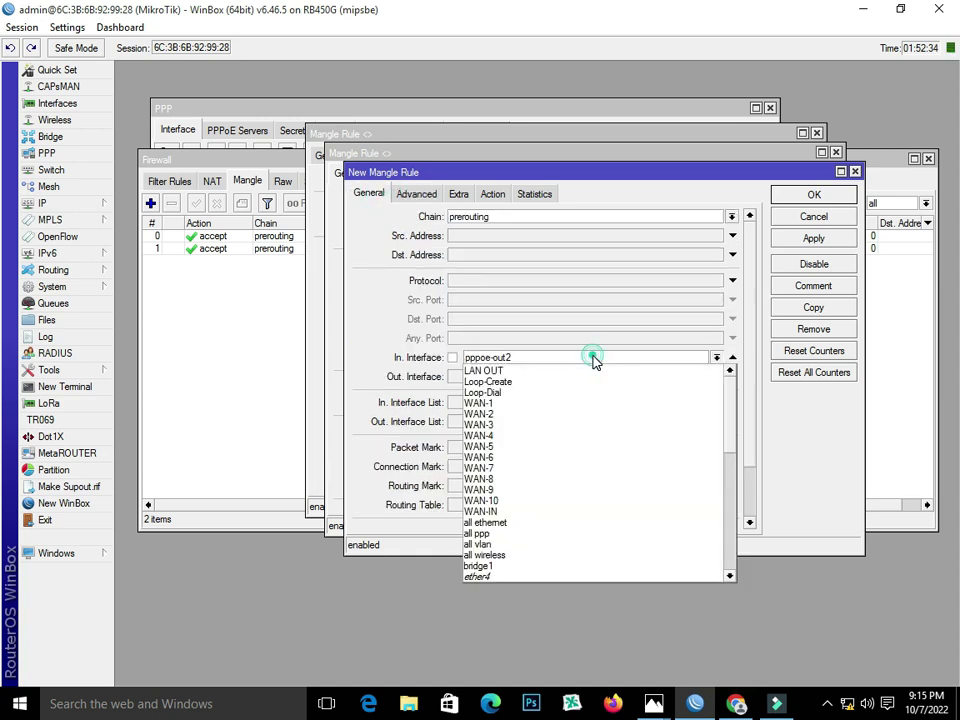
scroll(591, 375, "down", 5)
left_click(566, 491)
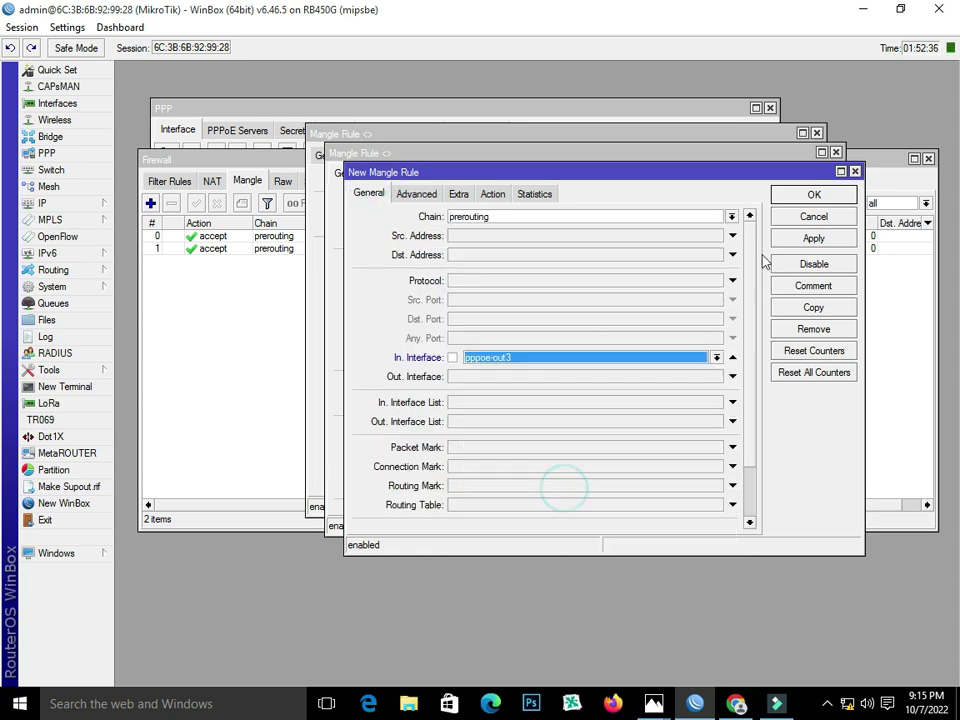
left_click(812, 238)
- Duplicate the pppoe-out3 mangle rule and apply the copy with in-interface pppoe-out4
left_click(813, 307)
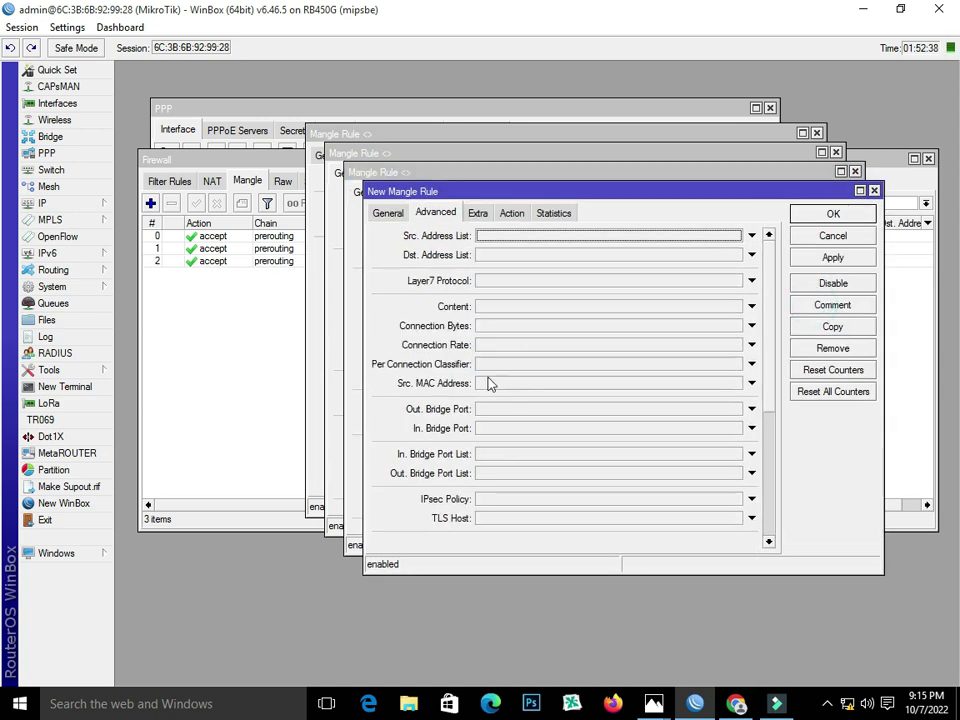
left_click(388, 212)
left_click(596, 377)
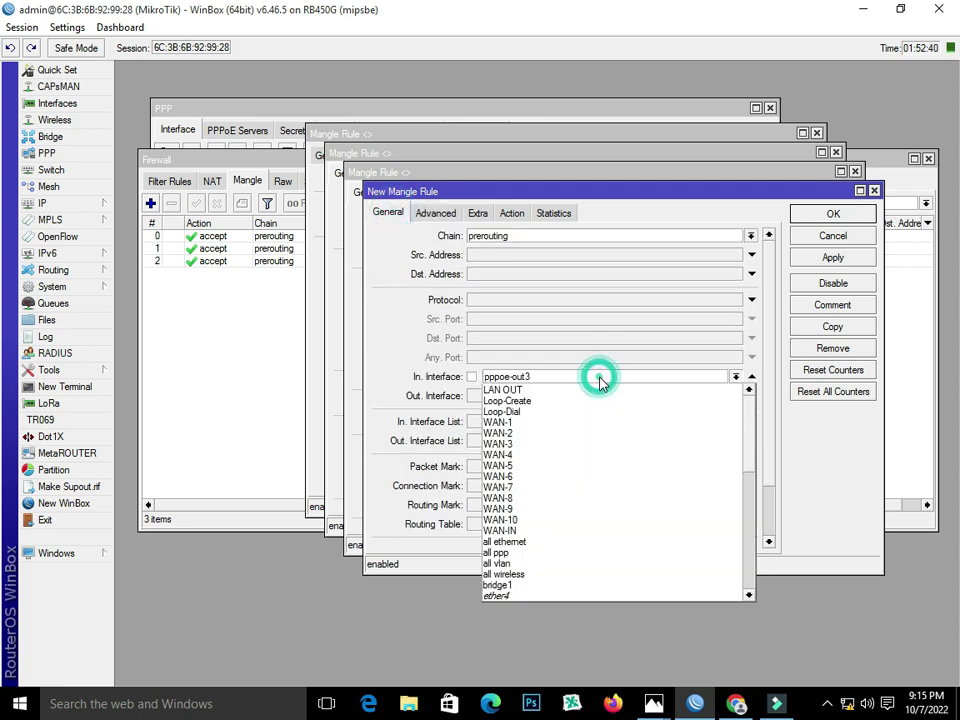
scroll(579, 407, "down", 5)
left_click(554, 487)
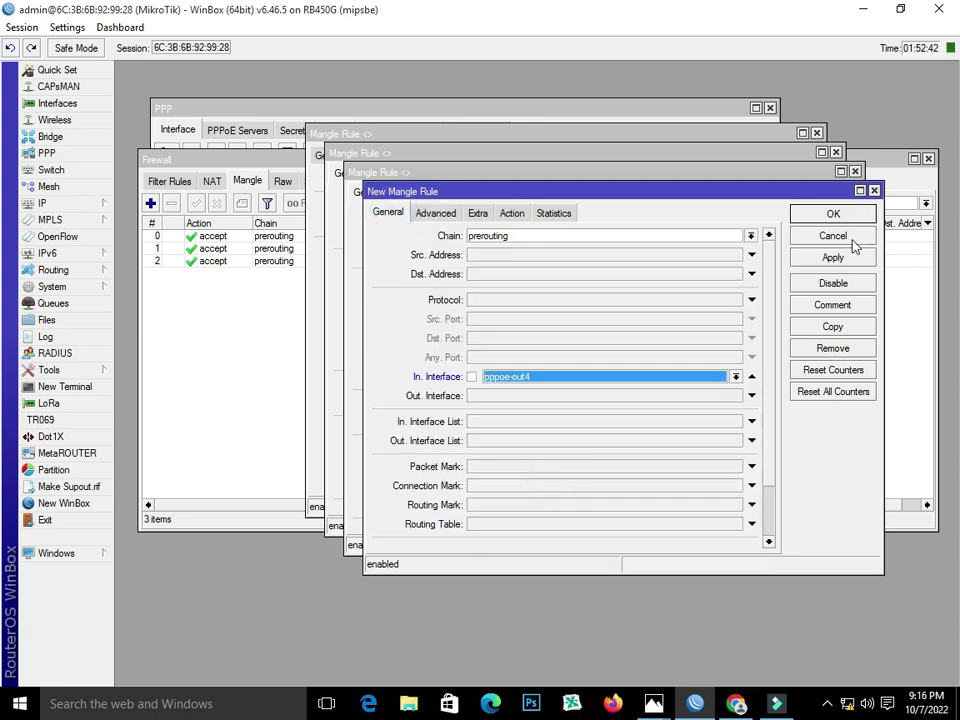
left_click(835, 259)
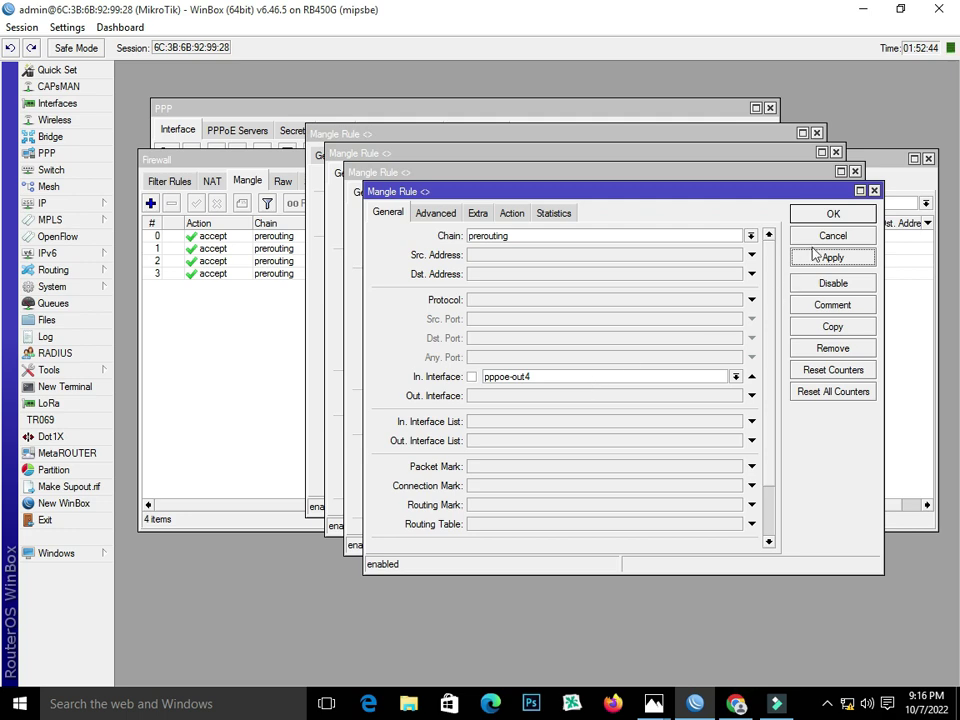
- Duplicate the pppoe-out4 mangle rule and apply the copy with in-interface pppoe-out5
left_click(833, 328)
left_click(407, 231)
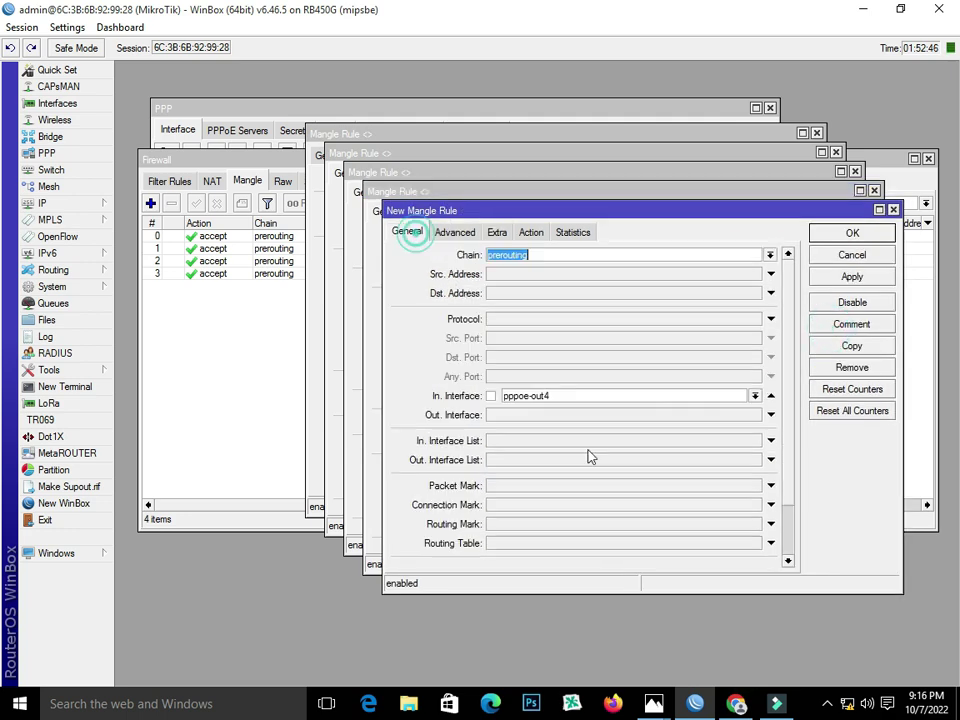
left_click(602, 395)
scroll(596, 440, "down", 5)
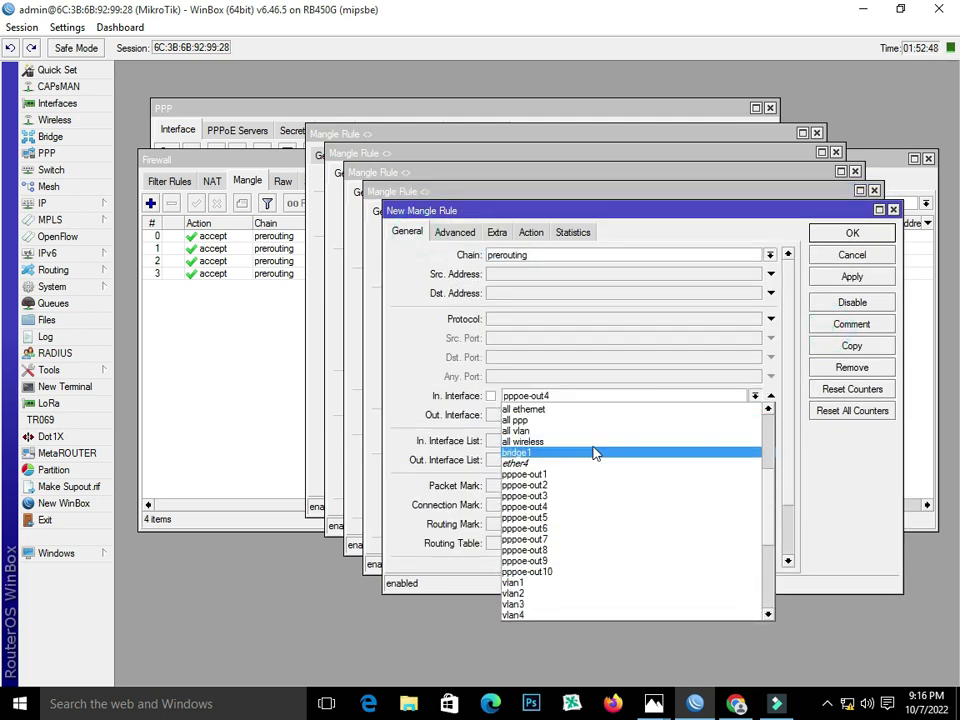
left_click(594, 519)
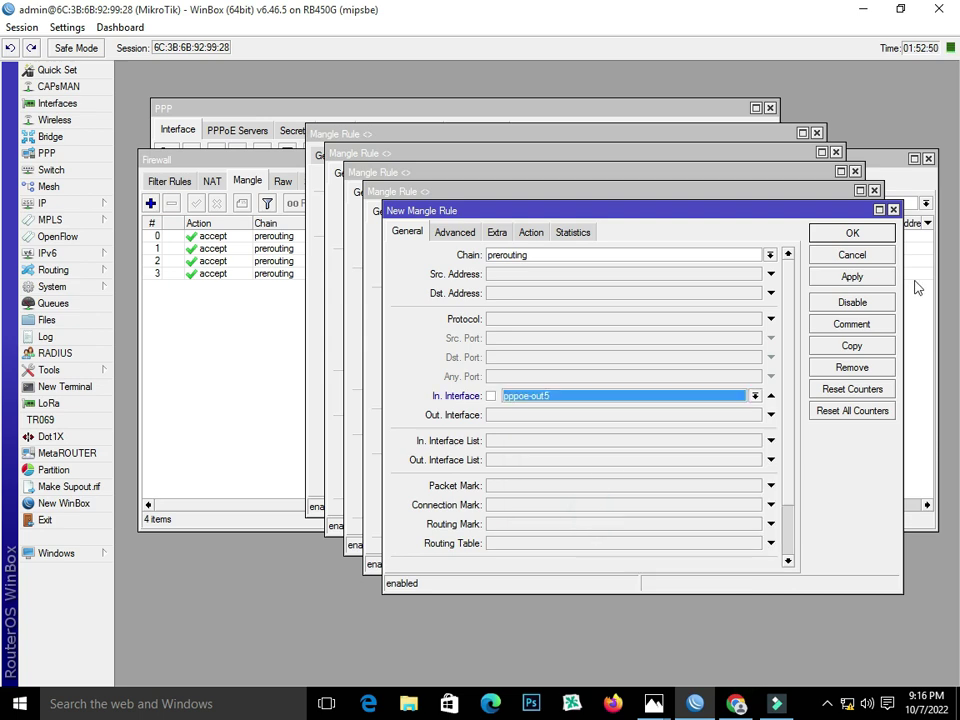
left_click(852, 277)
- Duplicate the pppoe-out5 mangle rule and apply the copy with in-interface pppoe-out6
left_click(856, 346)
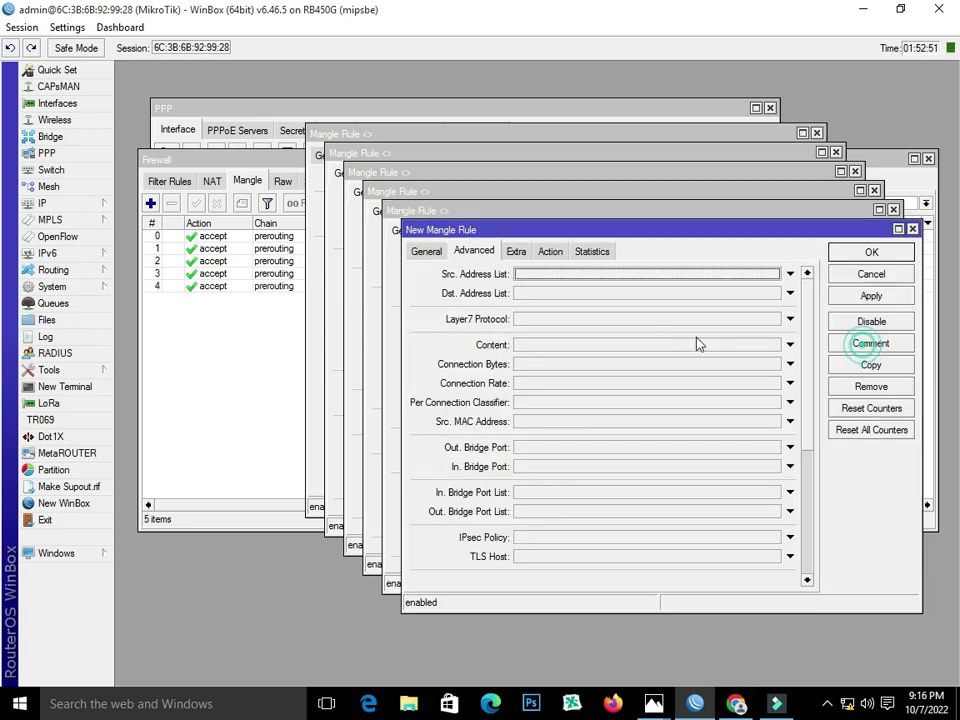
left_click(432, 259)
left_click(574, 414)
scroll(580, 475, "down", 5)
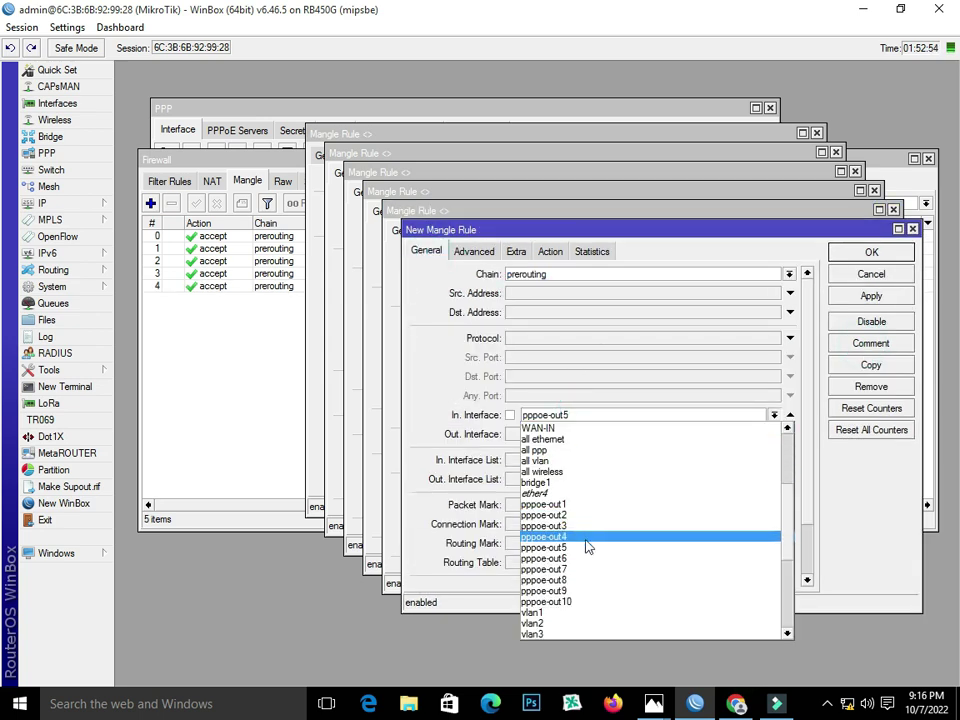
left_click(586, 557)
left_click(842, 296)
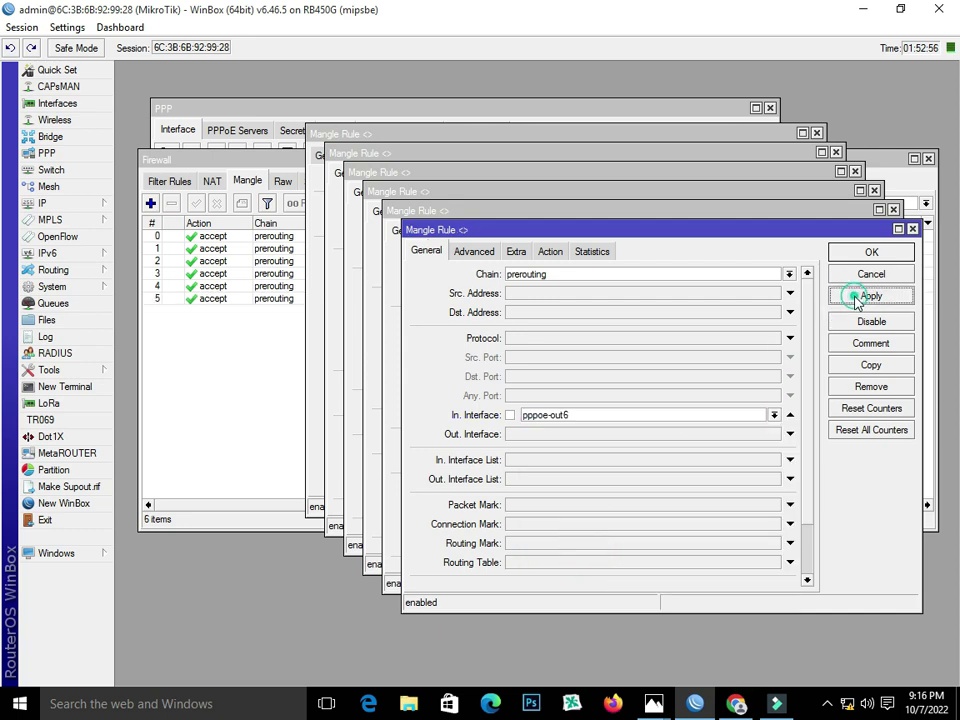
- Duplicate the pppoe-out6 mangle rule and apply the copy with in-interface pppoe-out7
left_click(868, 366)
left_click(445, 270)
scroll(648, 480, "down", 3)
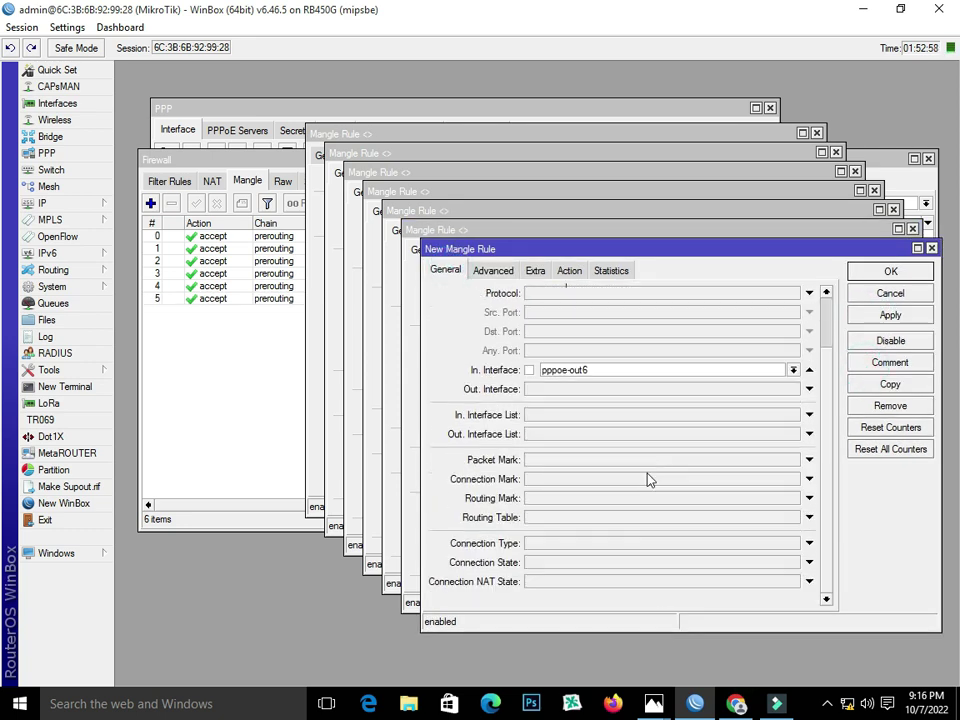
left_click(643, 368)
scroll(639, 489, "down", 5)
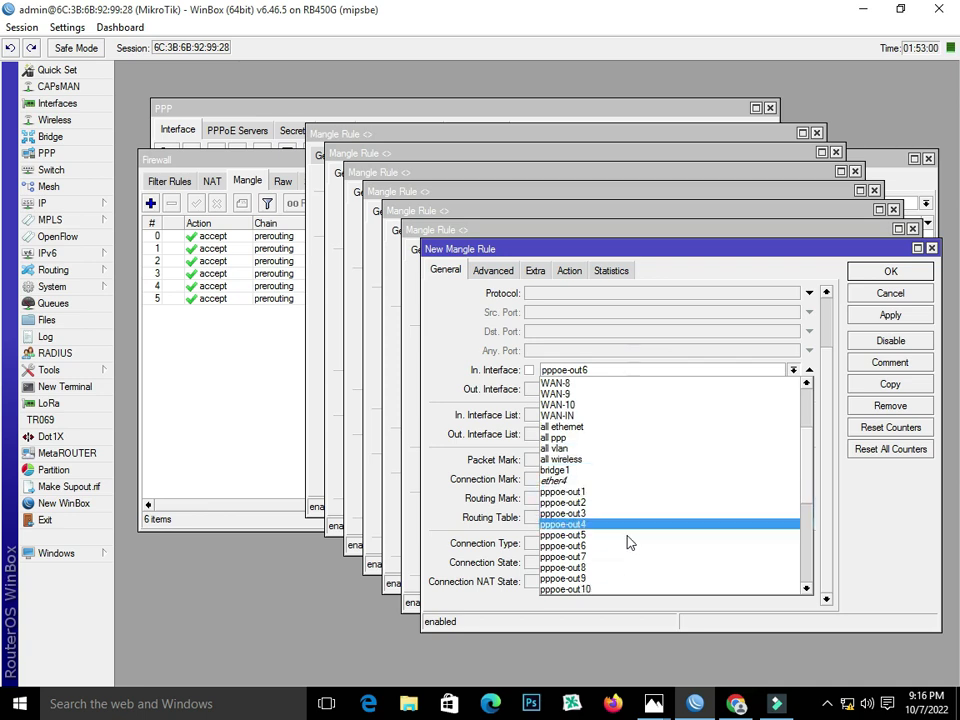
left_click(627, 556)
left_click(890, 315)
- Duplicate the pppoe-out7 mangle rule and apply the copy with in-interface pppoe-out8
left_click(890, 384)
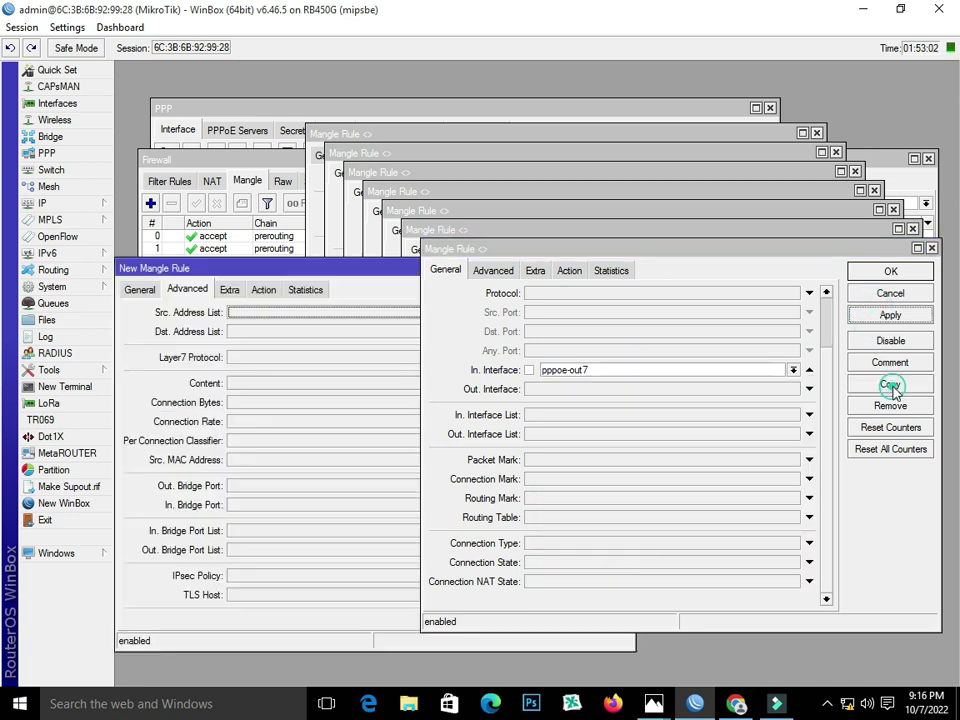
left_click(141, 290)
scroll(310, 470, "down", 2)
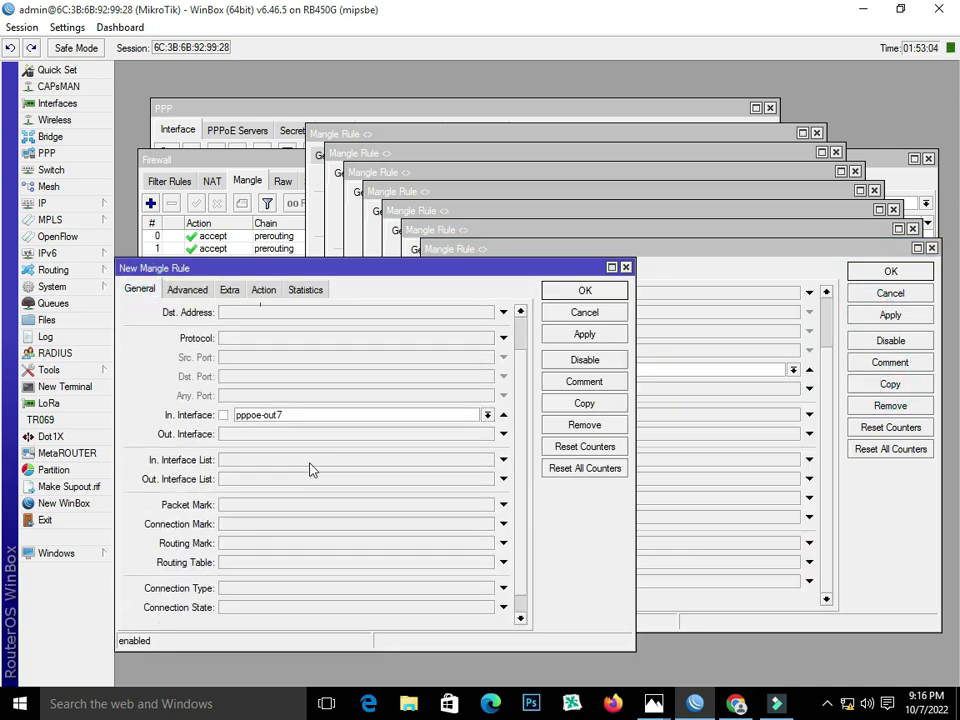
left_click(340, 422)
scroll(336, 505, "down", 3)
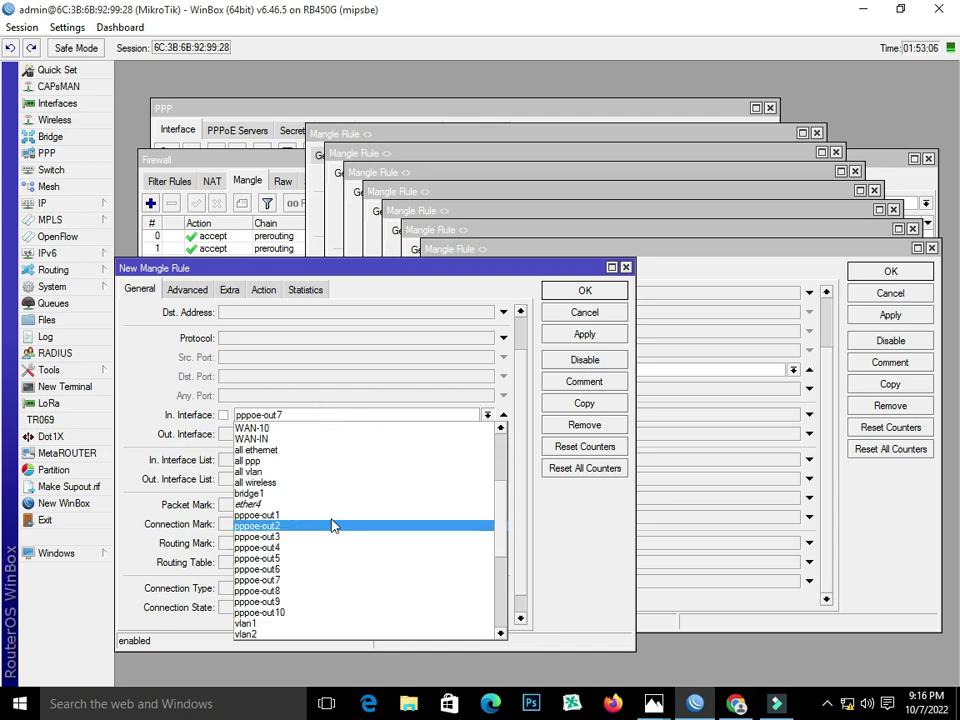
left_click(320, 591)
left_click(584, 334)
- Duplicate the pppoe-out8 mangle rule and apply the copy with in-interface pppoe-out9
left_click(584, 403)
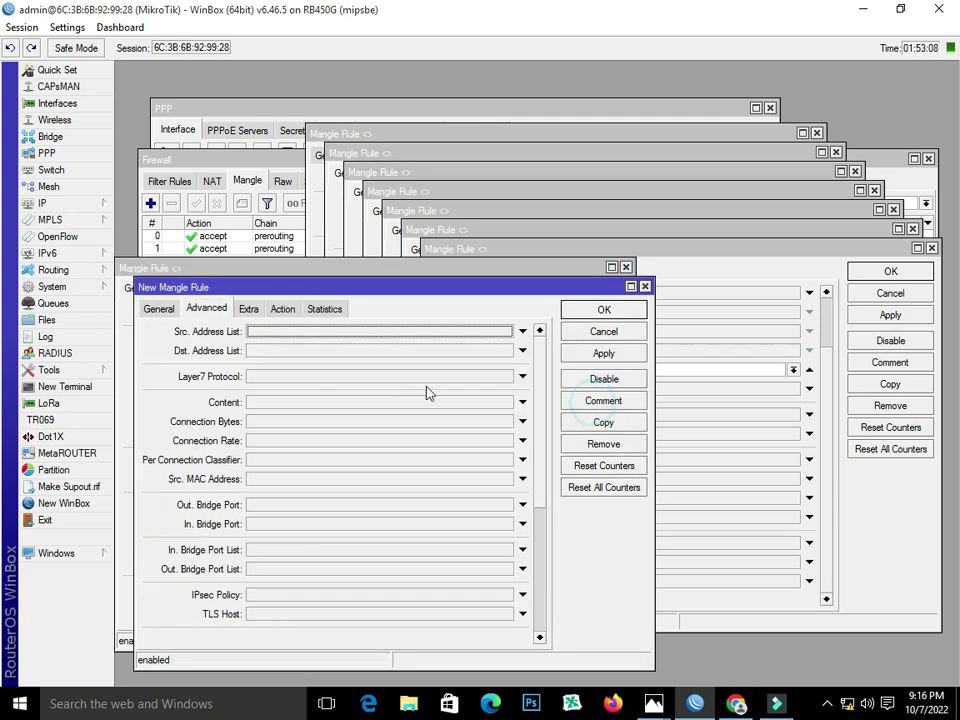
left_click(158, 308)
left_click(343, 472)
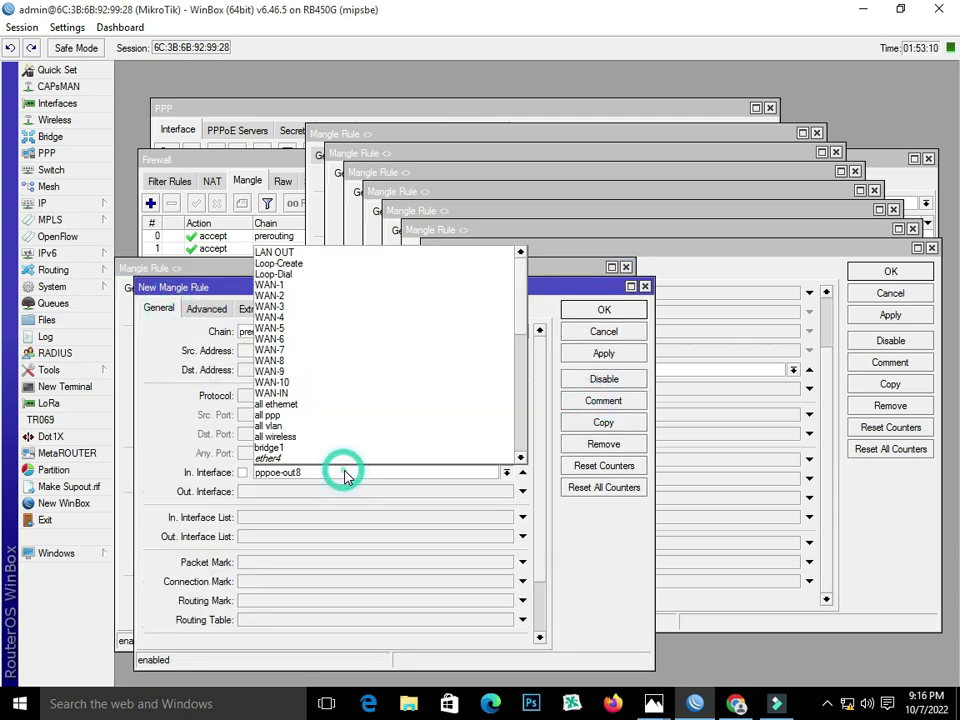
scroll(345, 440, "down", 3)
scroll(345, 440, "down", 2)
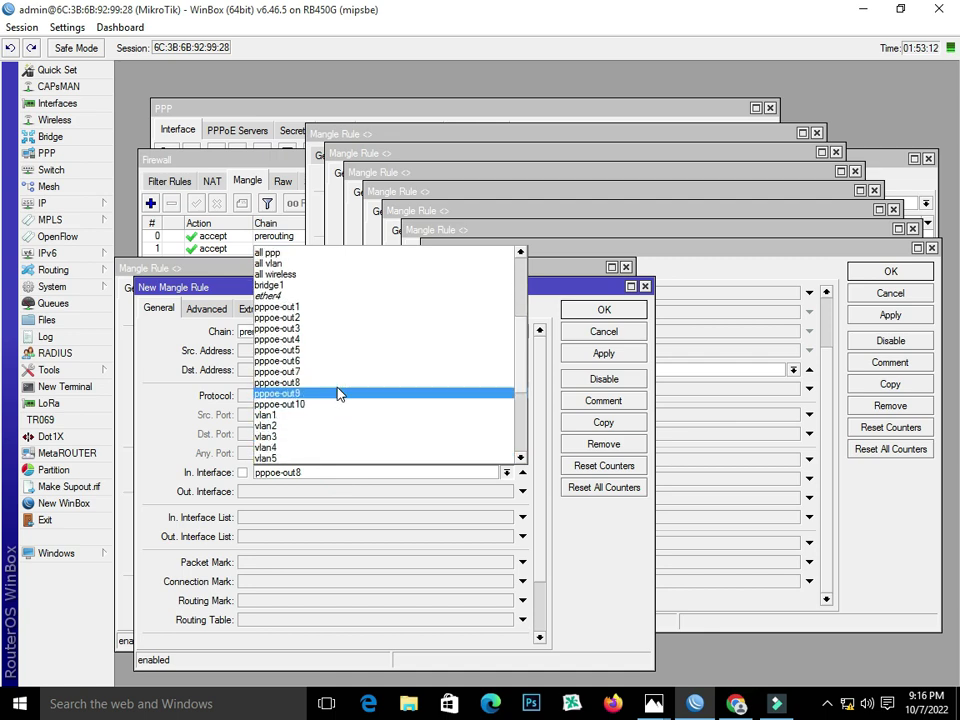
left_click(343, 392)
left_click(580, 356)
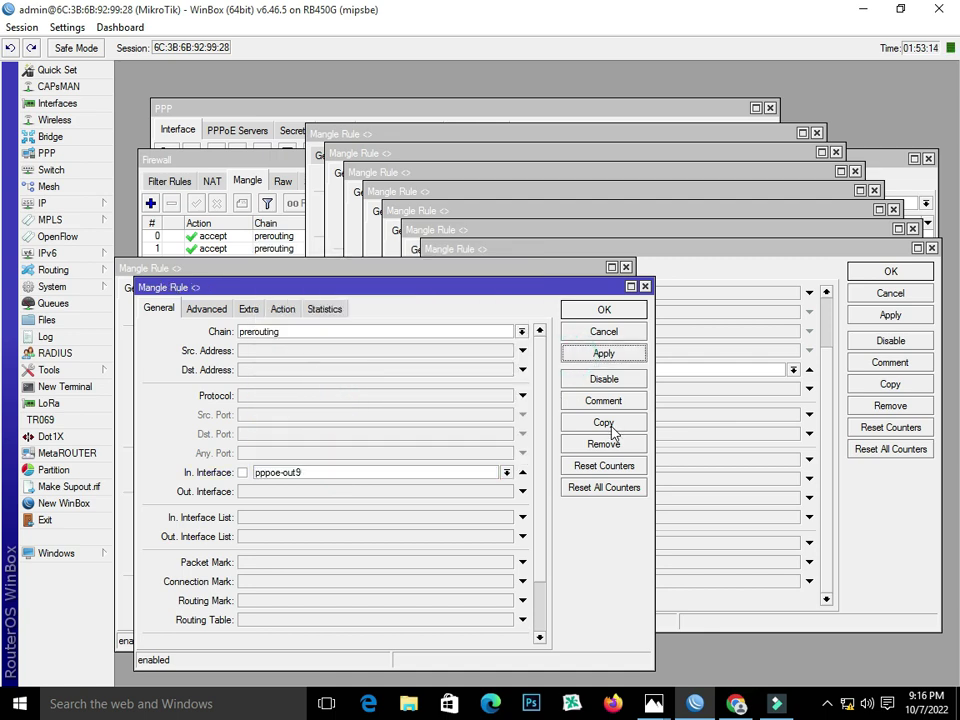
- Duplicate the pppoe-out9 mangle rule and save the copy with in-interface WAN-10
left_click(613, 424)
left_click(178, 93)
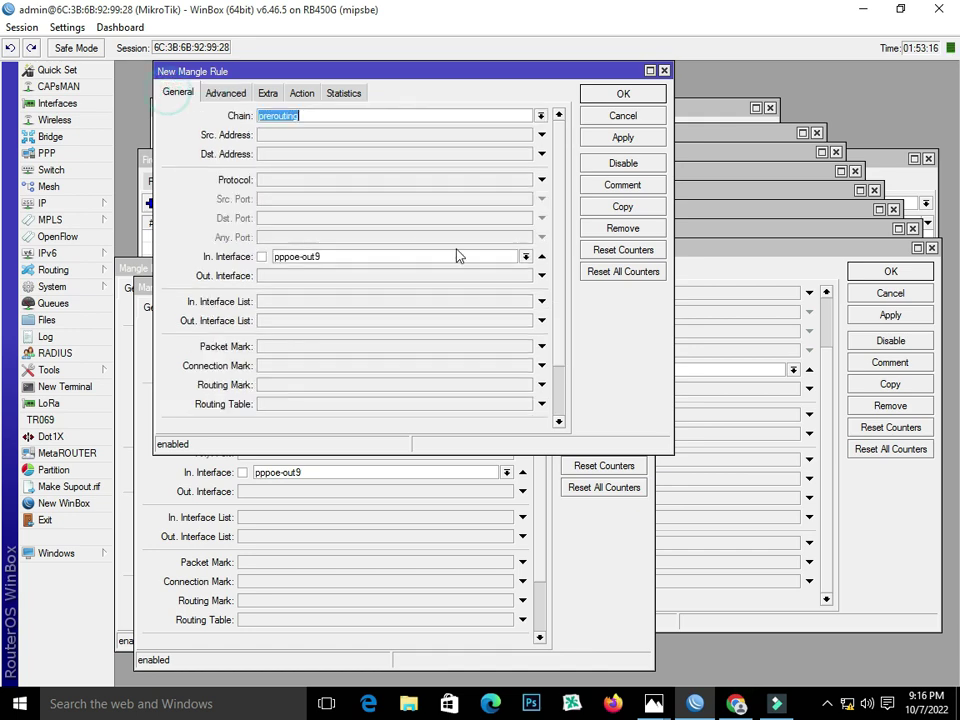
left_click(448, 257)
scroll(443, 289, "down", 2)
left_click(439, 313)
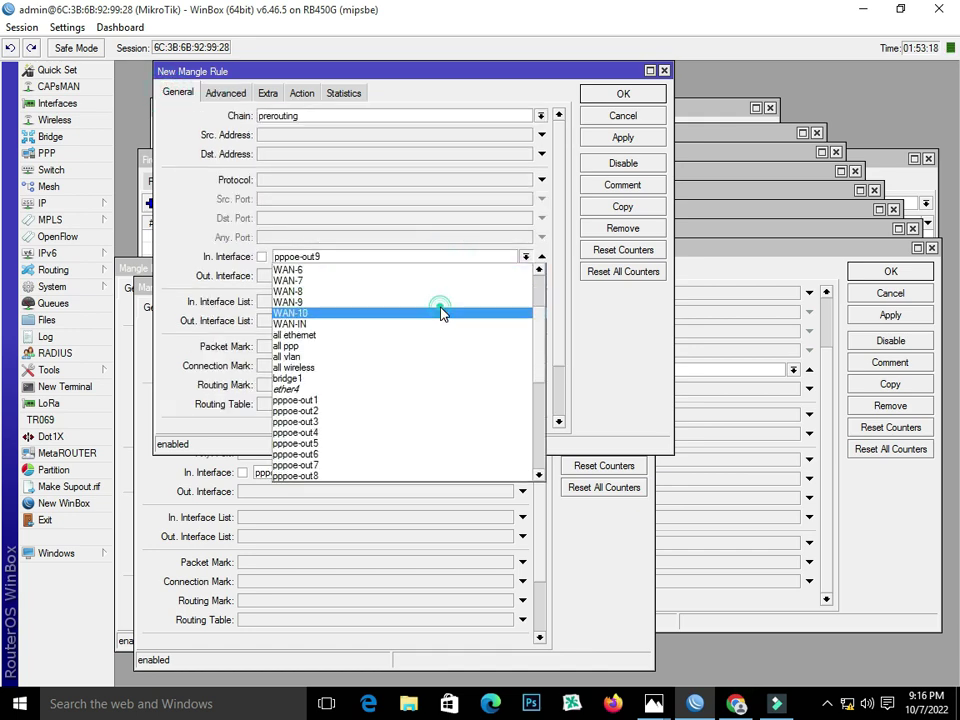
left_click(636, 136)
left_click(623, 97)
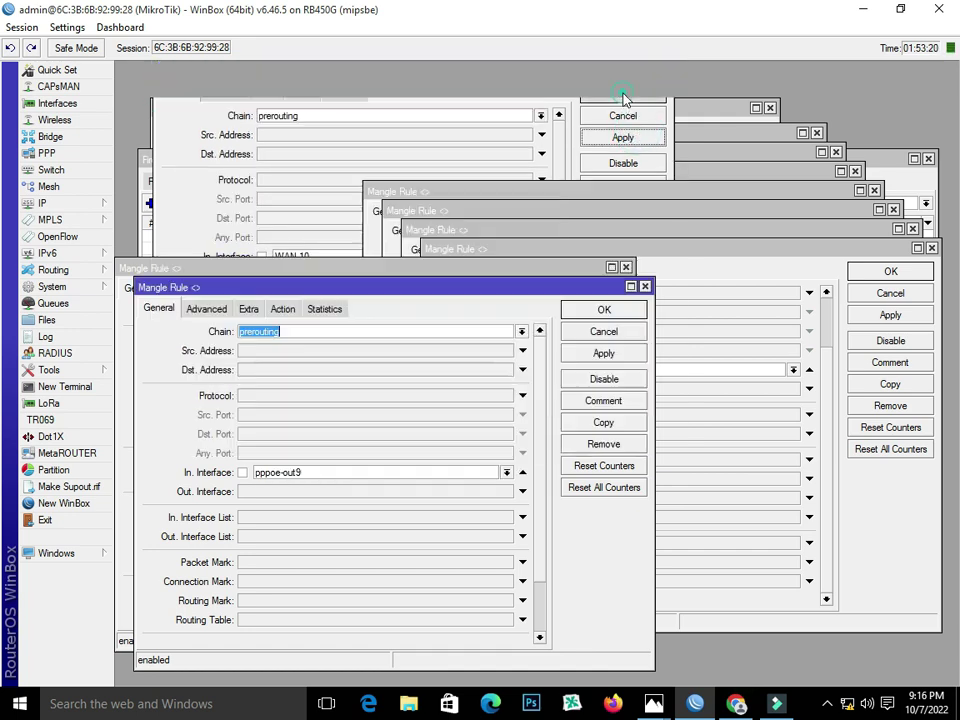
- Confirm and close all the remaining open mangle rule windows for pppoe-out1 through pppoe-out9
left_click(617, 310)
left_click(900, 264)
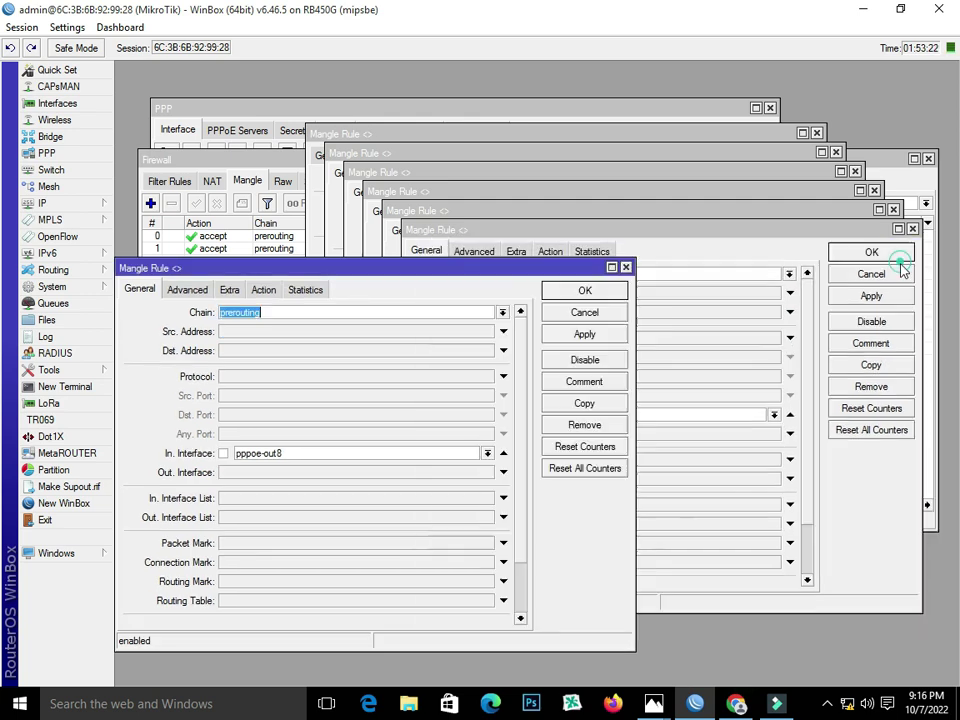
left_click(585, 290)
left_click(871, 255)
left_click(860, 232)
left_click(845, 216)
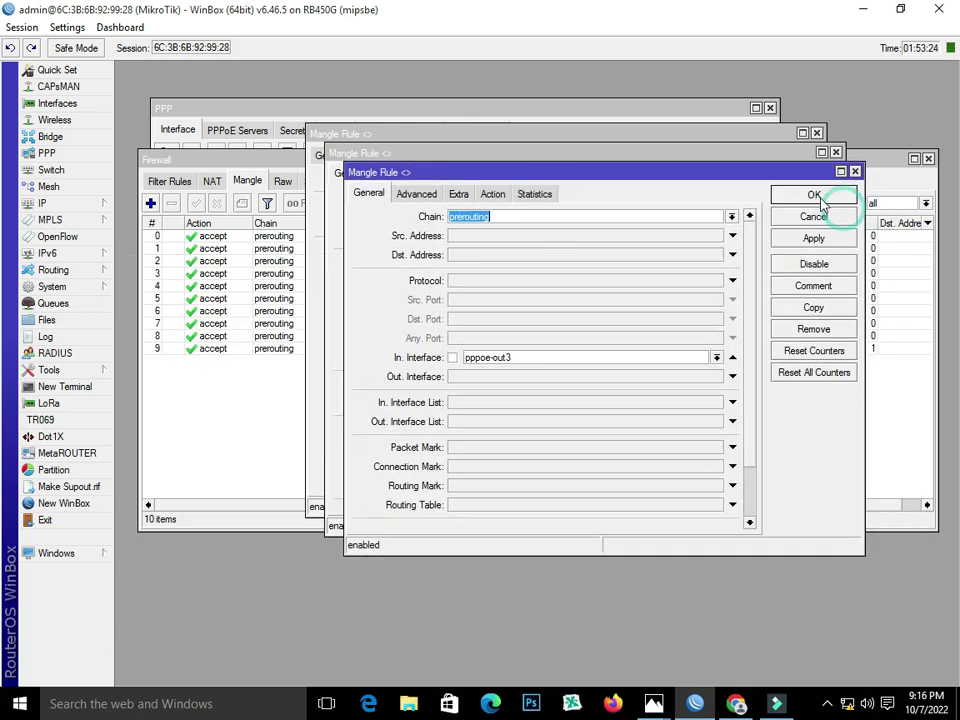
left_click(814, 196)
left_click(795, 174)
left_click(780, 158)
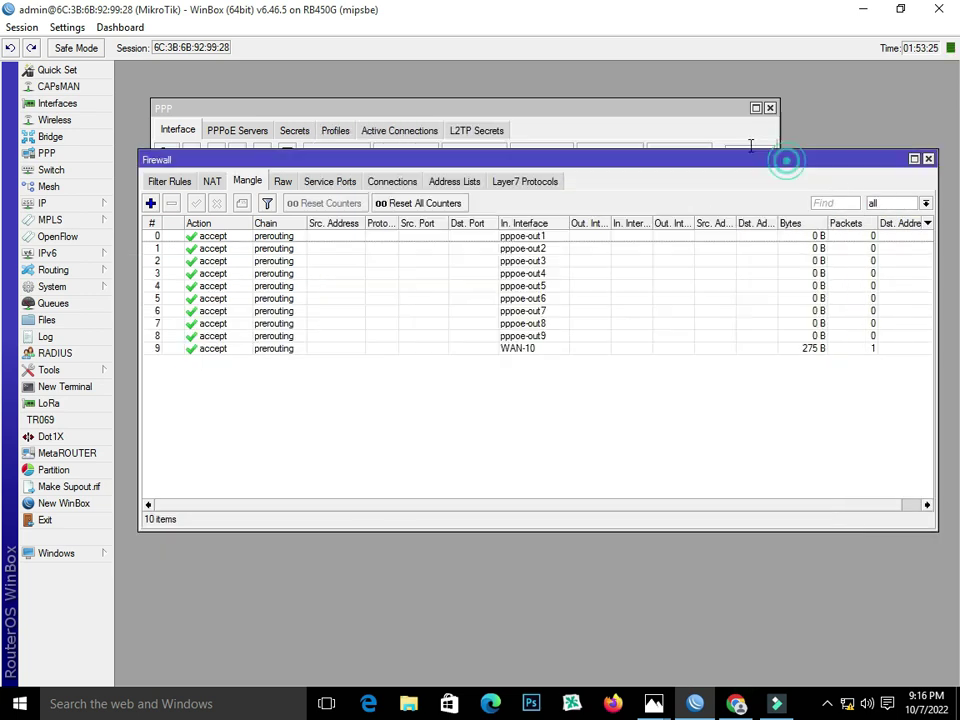
- Set the in-interface of the WAN-10 mangle rule to pppoe-out10 and save the rule
left_click(519, 349)
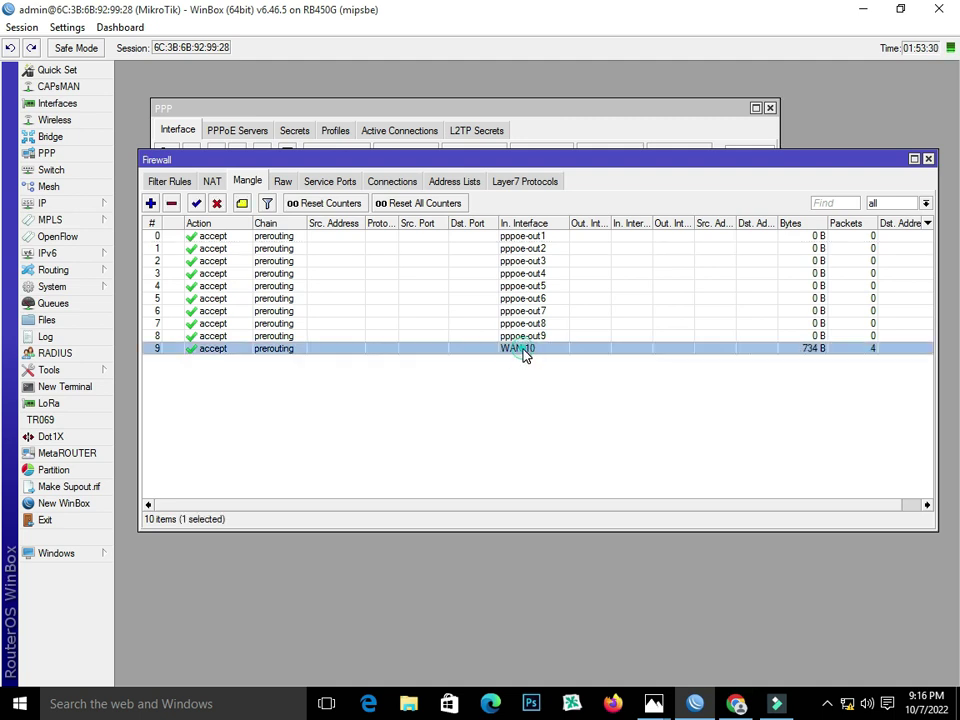
double_click(523, 352)
left_click(331, 156)
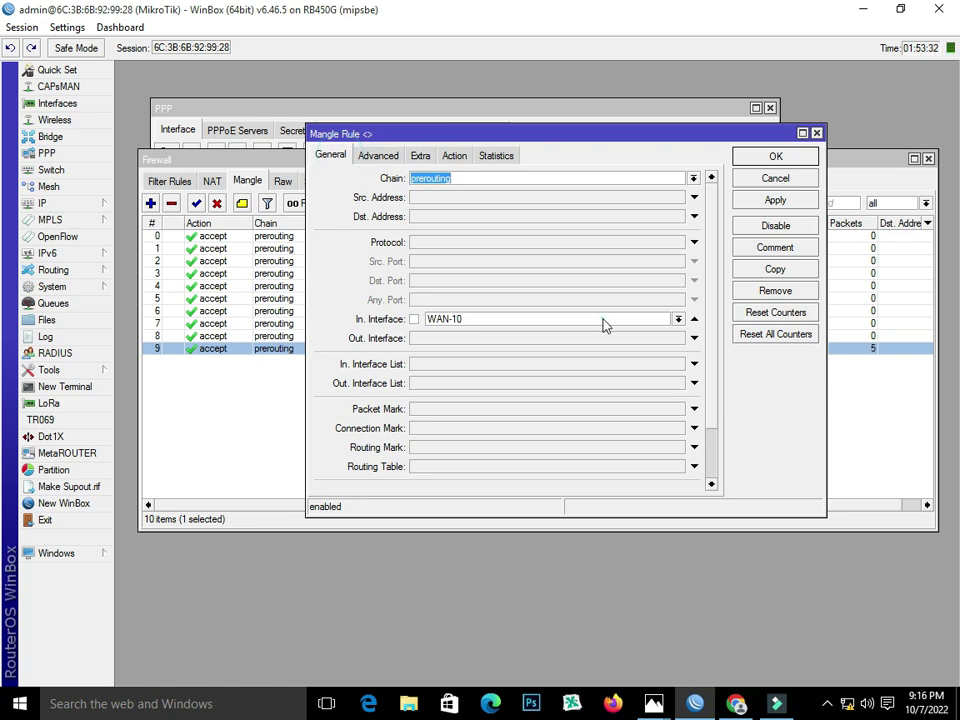
left_click(604, 325)
scroll(583, 407, "down", 3)
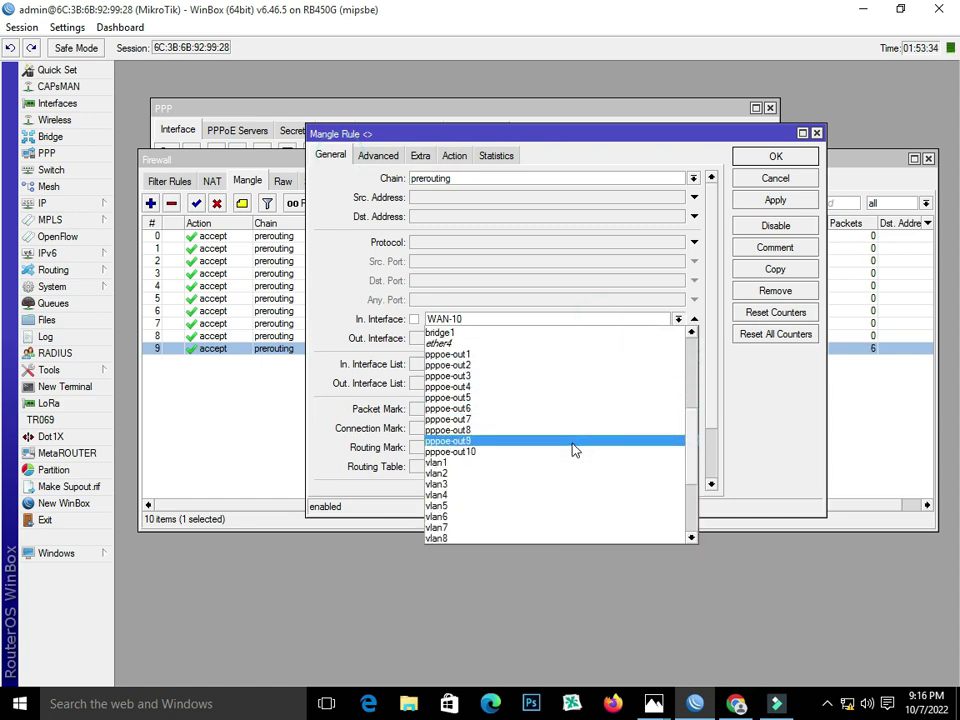
left_click(573, 452)
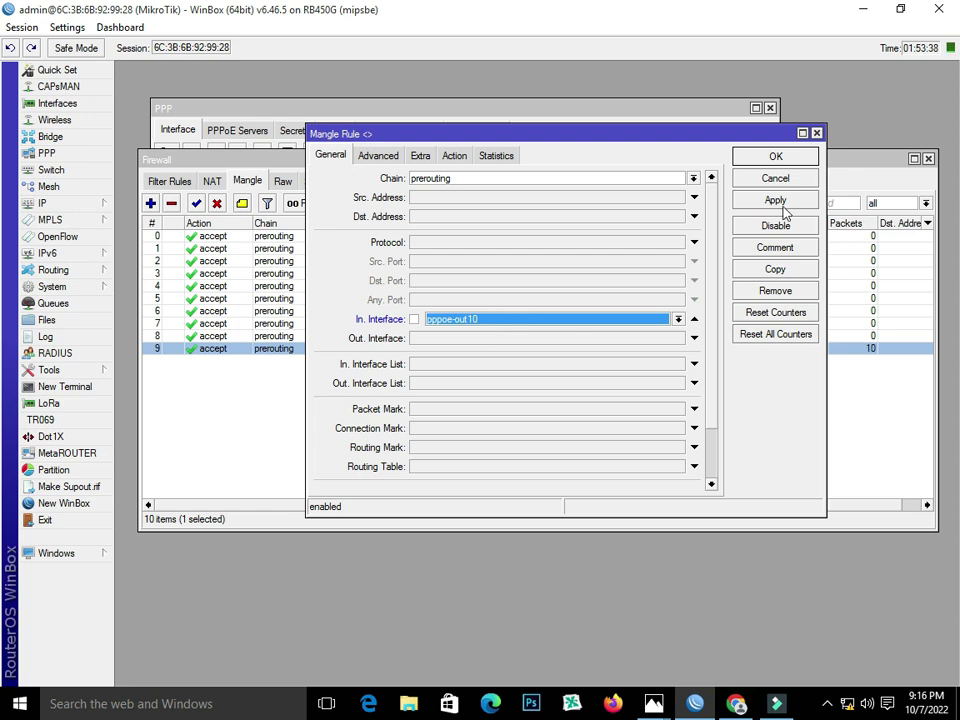
left_click(783, 156)
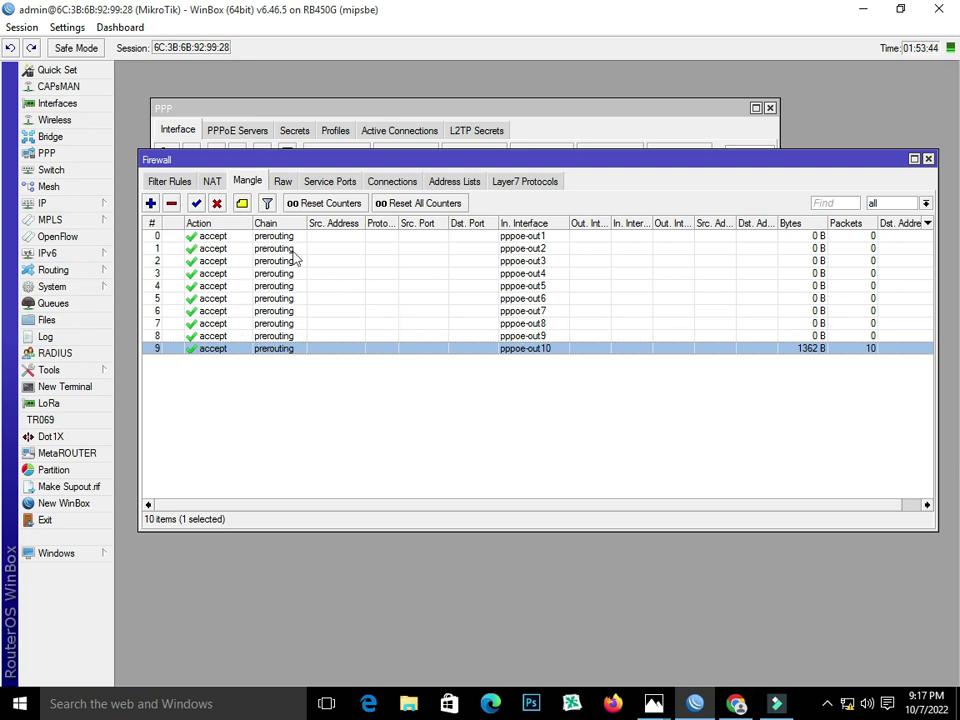
- Start a new prerouting mangle rule with a source address and copy the LAN OUT address 192.168.9.1/24 from the IP address list
left_click(150, 203)
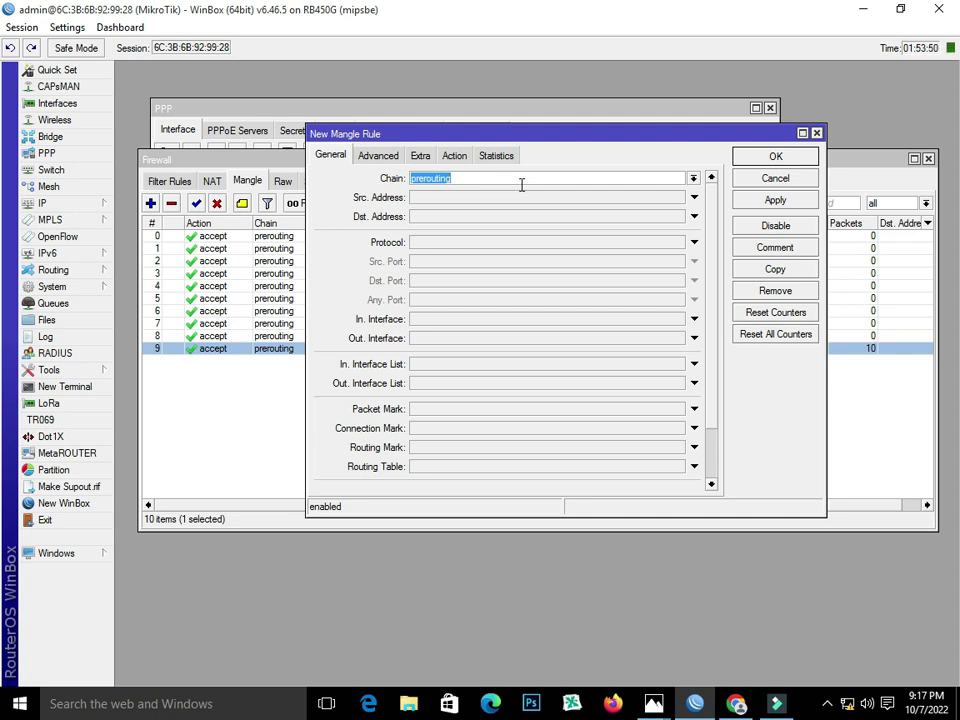
left_click(476, 197)
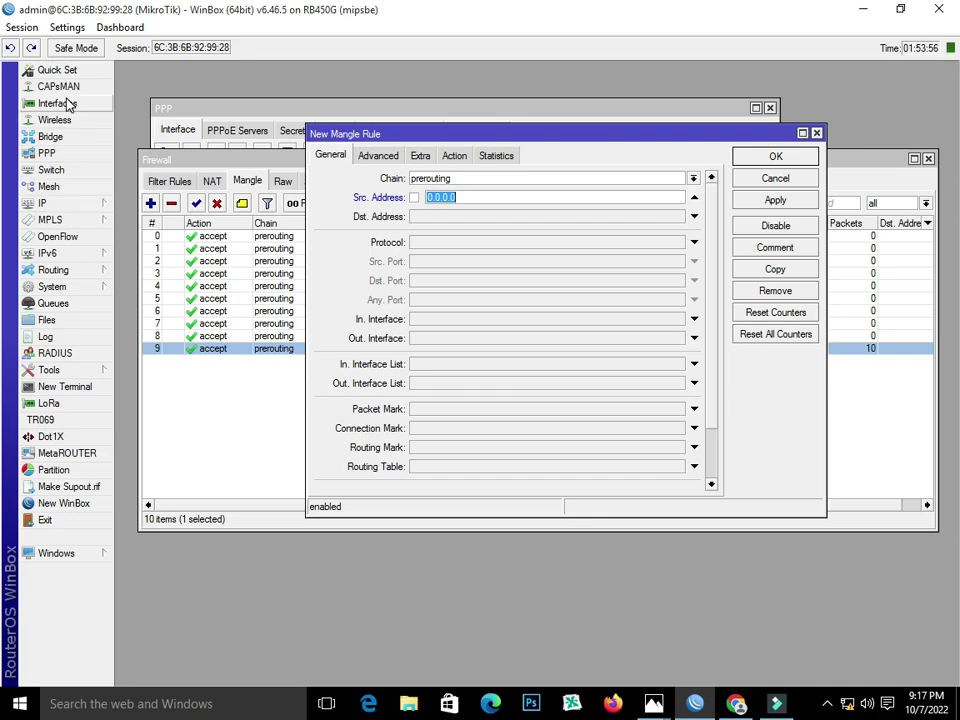
left_click(68, 203)
left_click(150, 238)
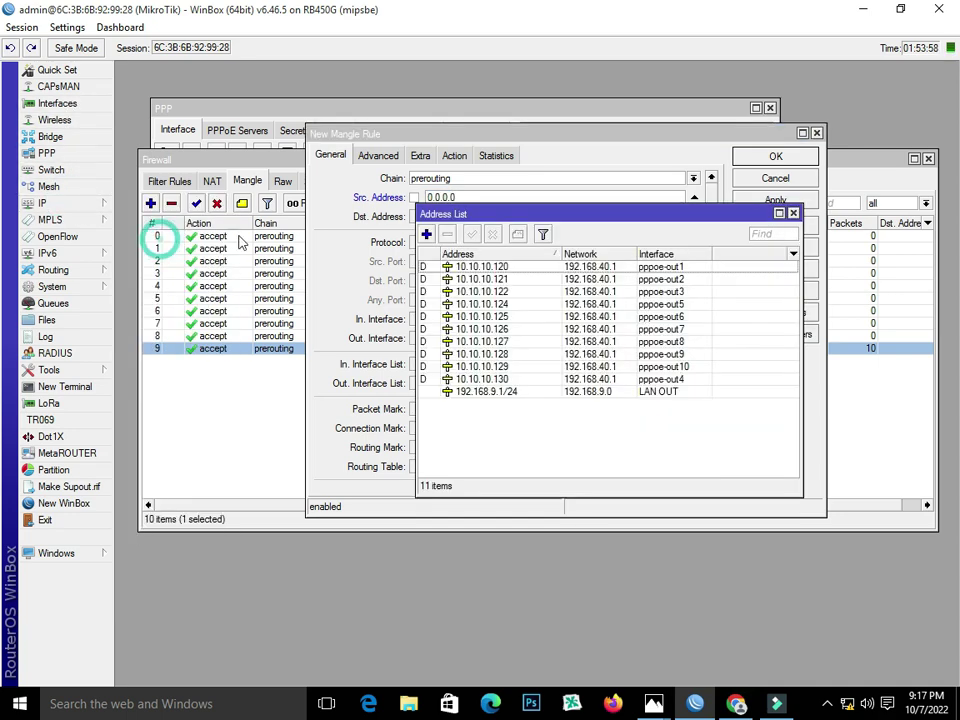
double_click(480, 391)
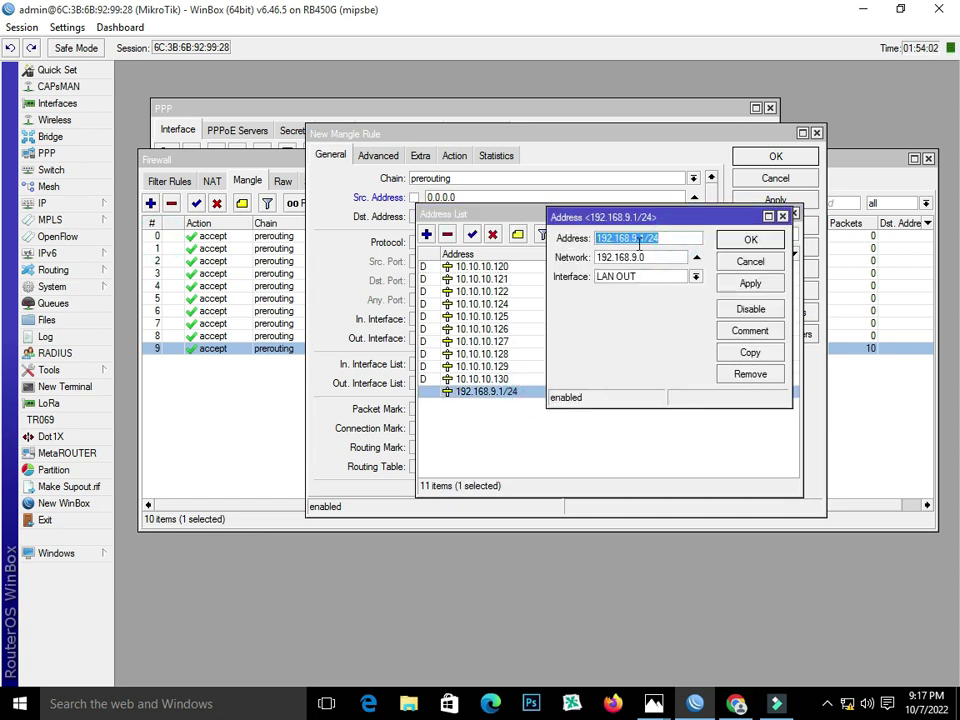
right_click(652, 237)
left_click(690, 264)
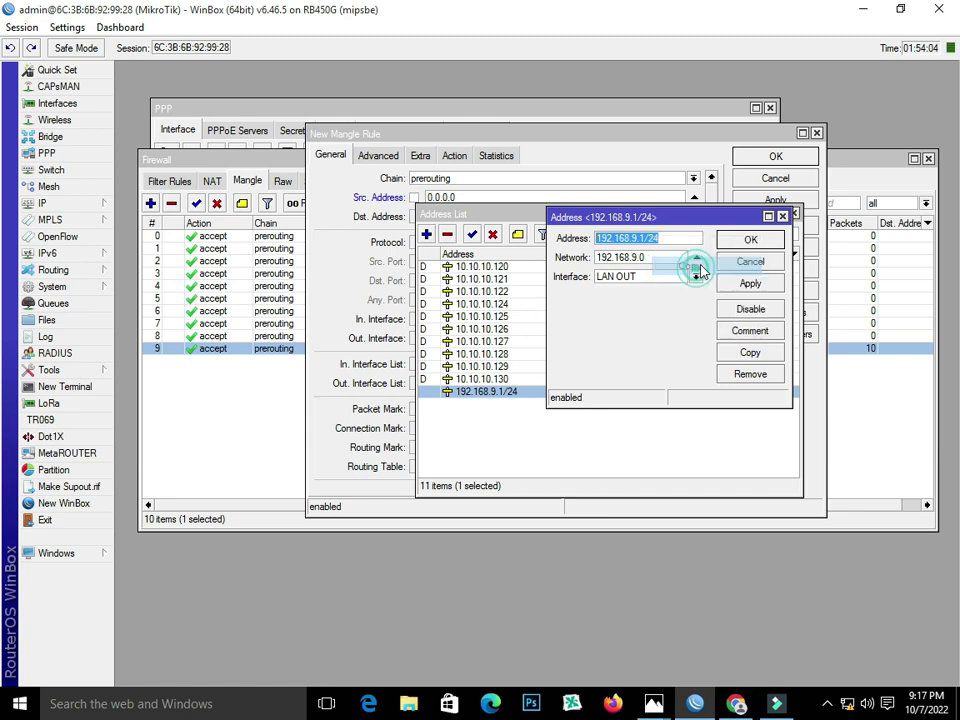
left_click(782, 216)
left_click(792, 213)
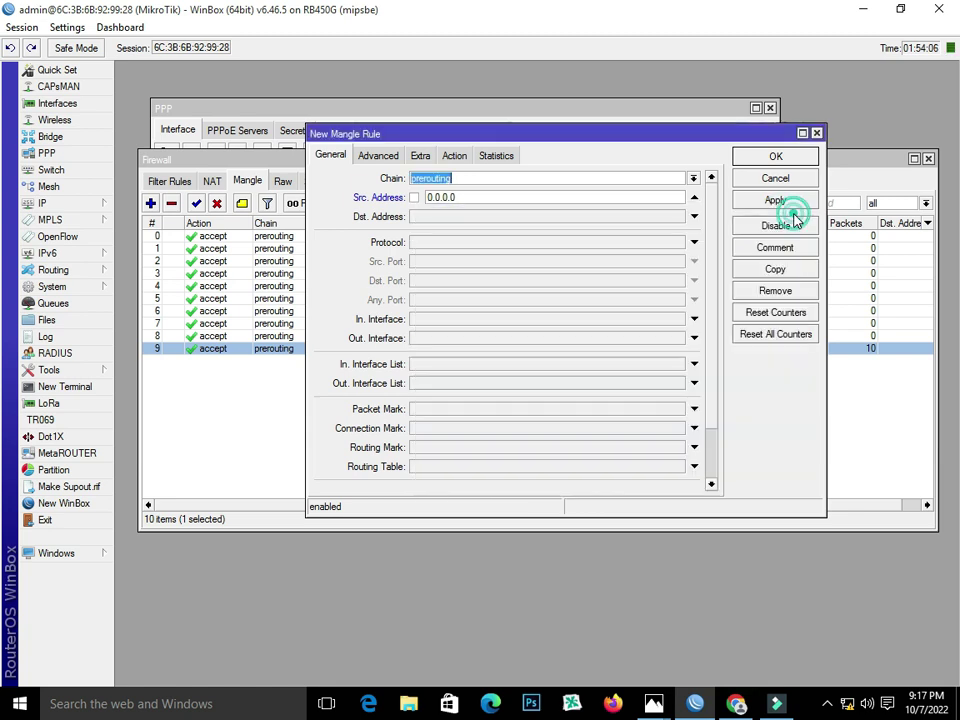
- Paste the copied address as the new mangle rule's source address and edit it to 192.168.9.0/24
left_click(477, 197)
right_click(443, 197)
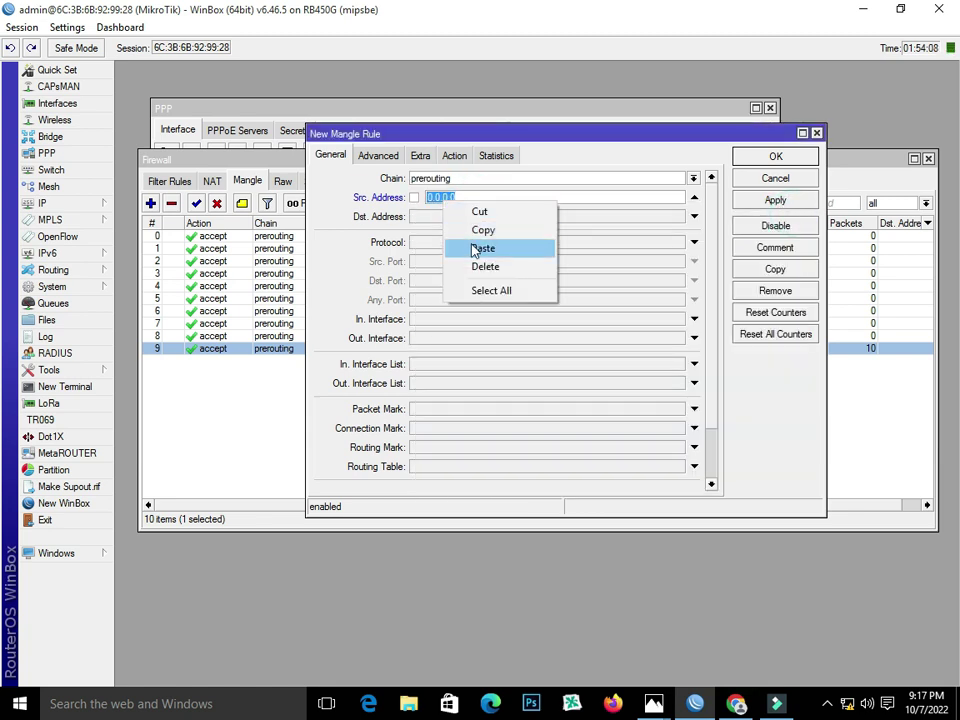
left_click(474, 248)
left_click(475, 197)
key("BackSpace")
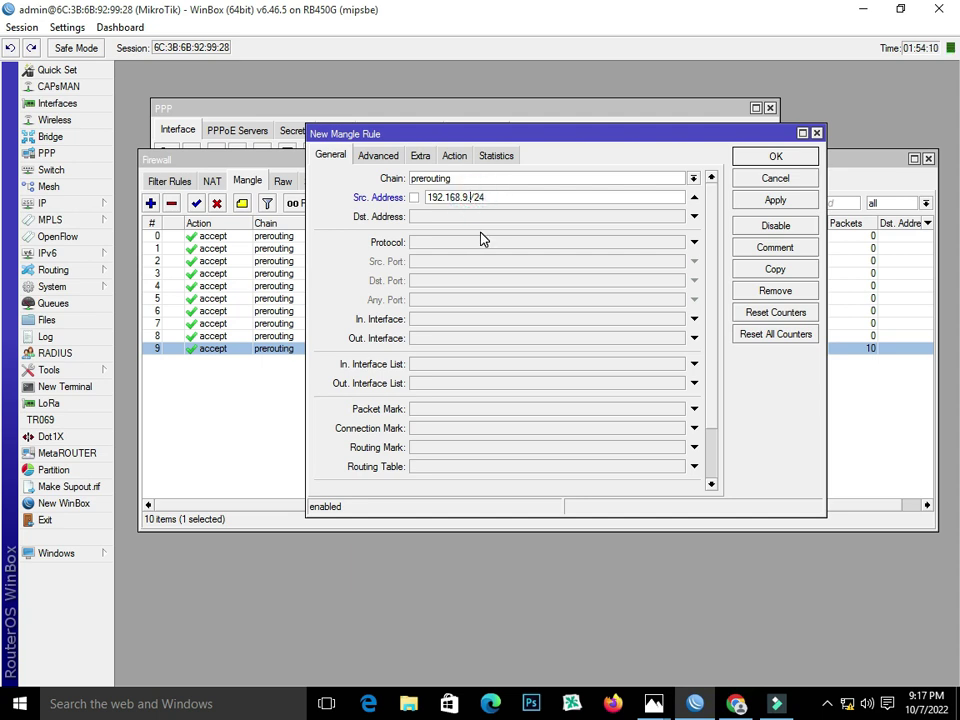
type("0")
- Set the new rule's per connection classifier to both addresses and ports with 10/0, consulting the network diagram image for the connection count
left_click(380, 155)
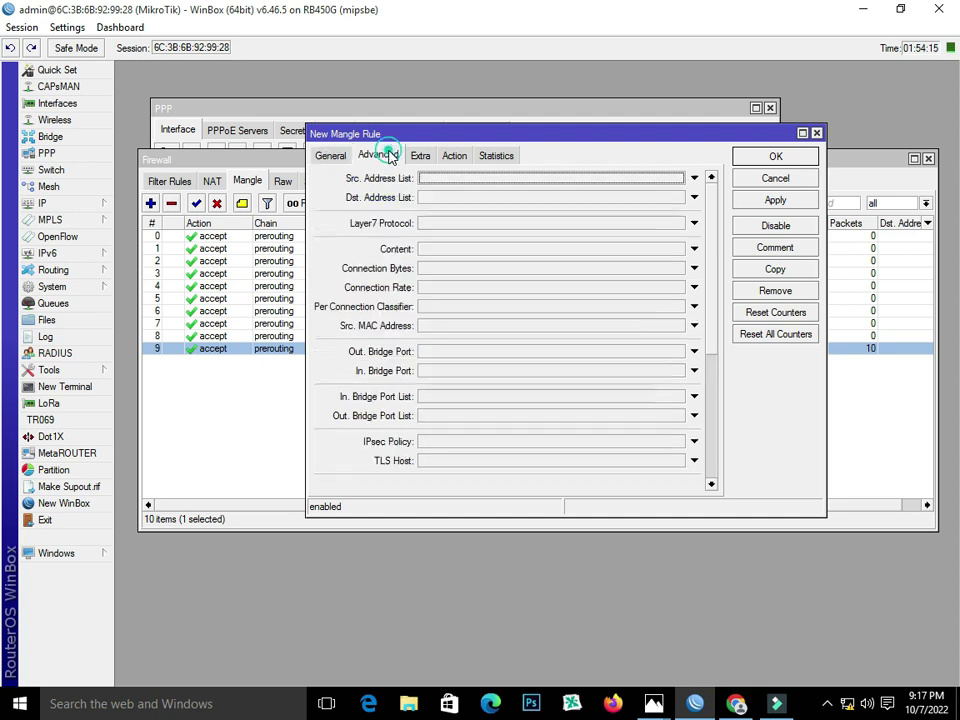
left_click(428, 307)
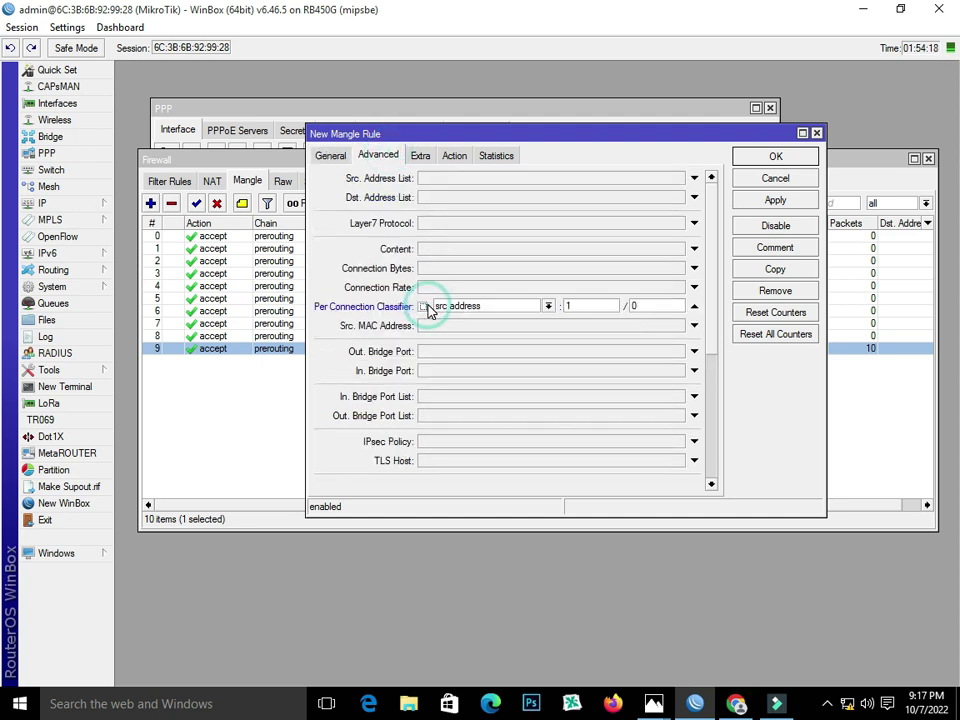
left_click(548, 306)
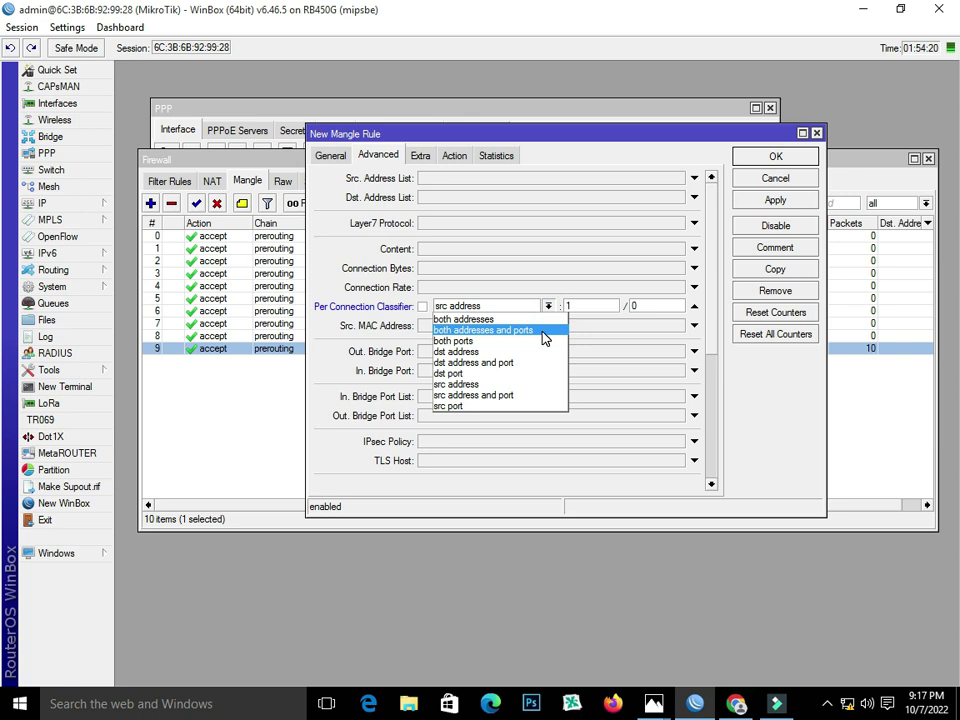
left_click(541, 330)
left_click(583, 305)
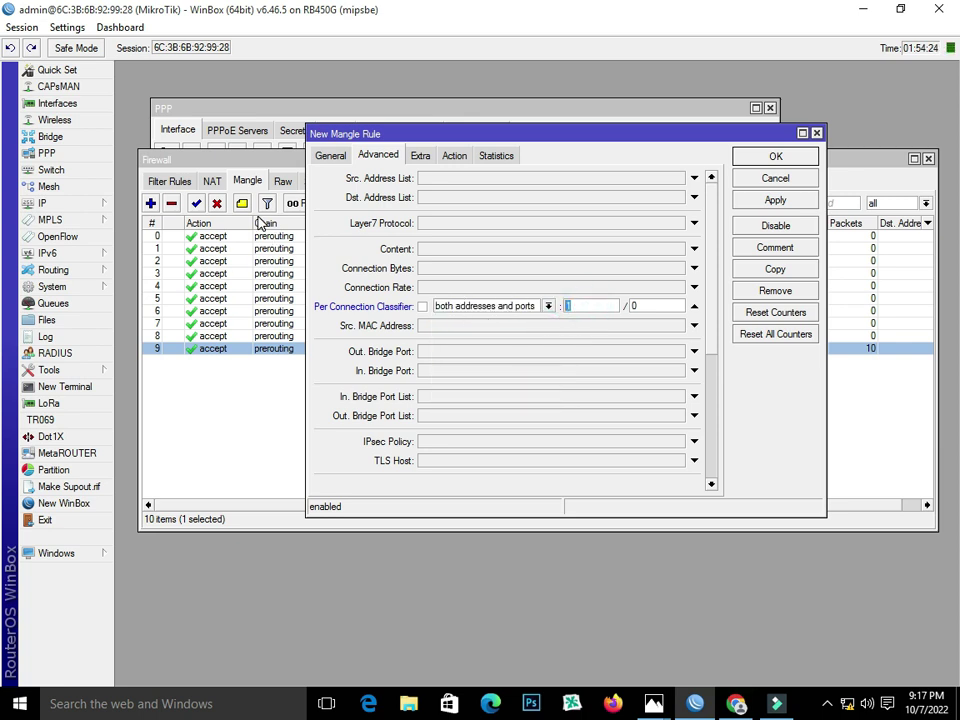
left_click(653, 703)
left_click(697, 625)
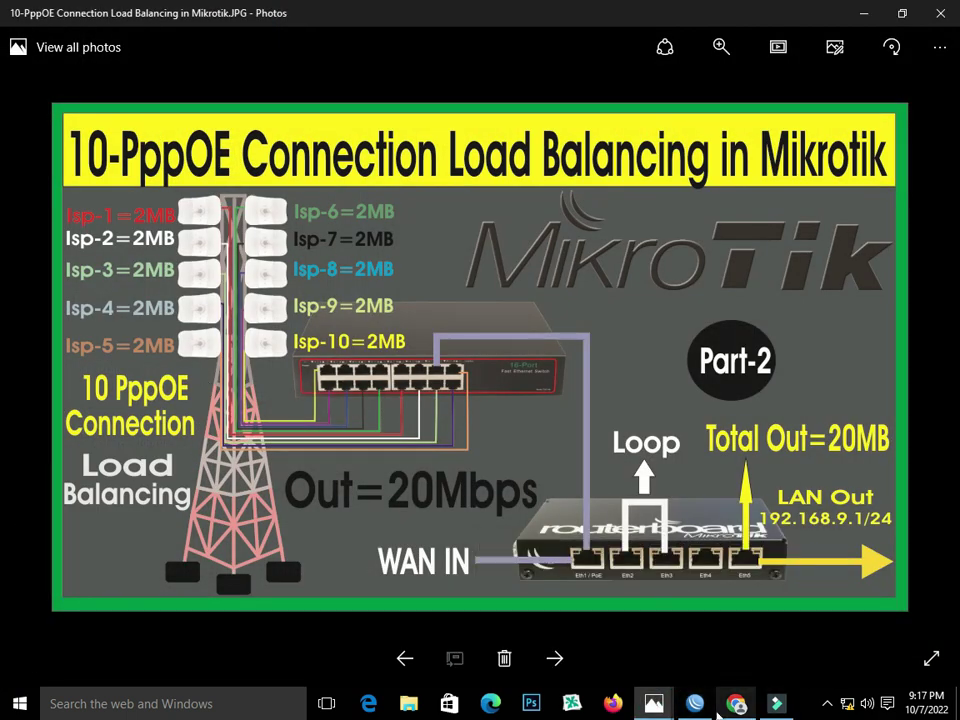
left_click(695, 703)
left_click(611, 306)
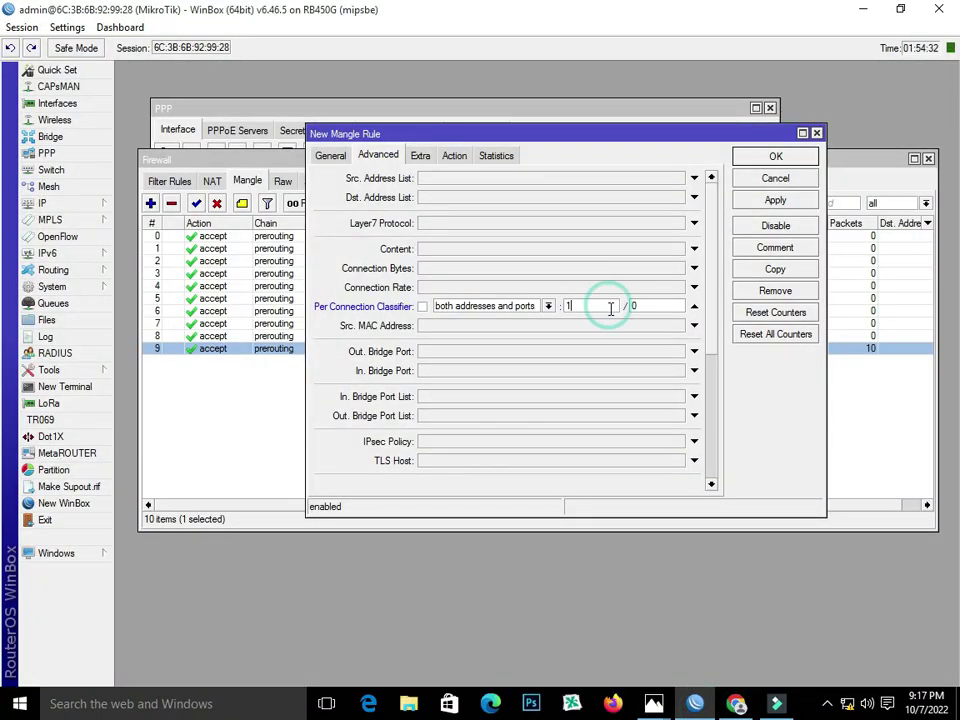
type("0")
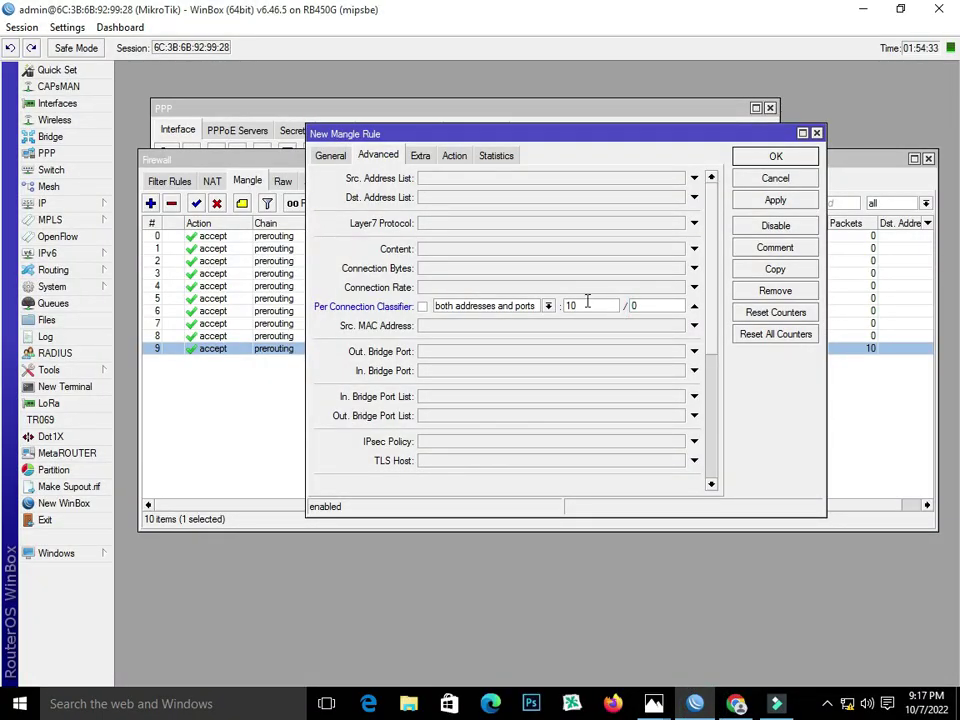
- Set the new rule's destination address type to local and invert the match
left_click(421, 155)
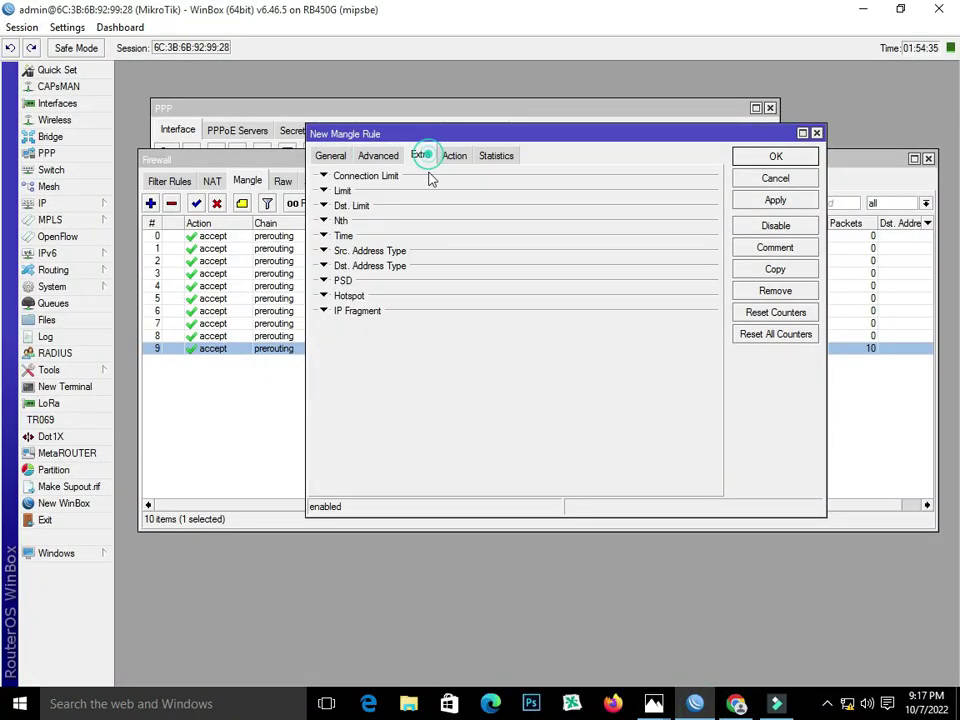
left_click(325, 266)
left_click(451, 283)
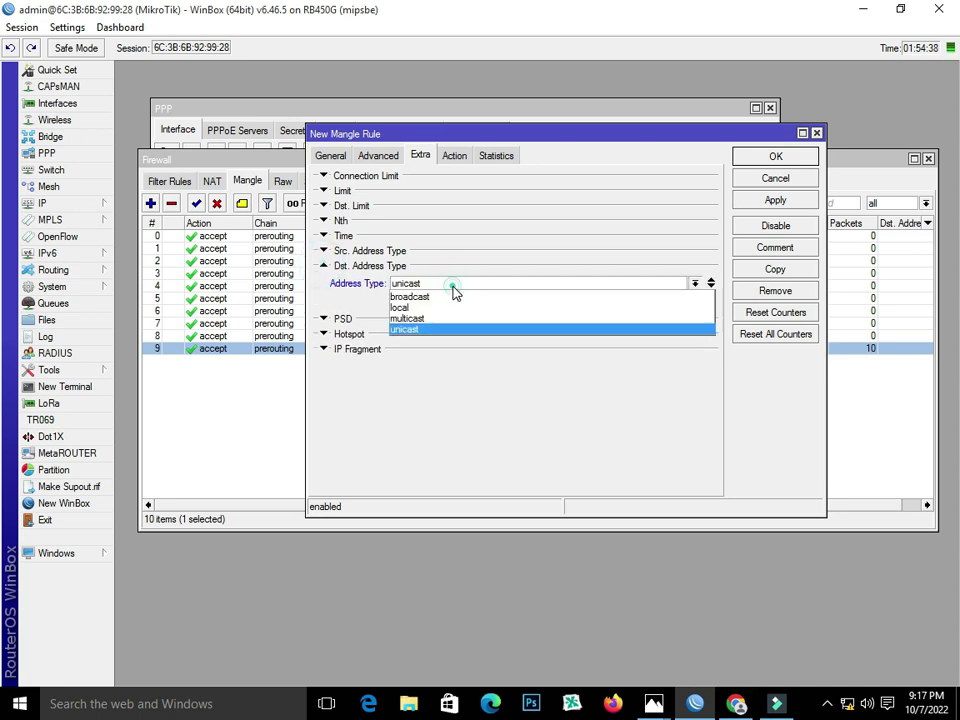
left_click(452, 307)
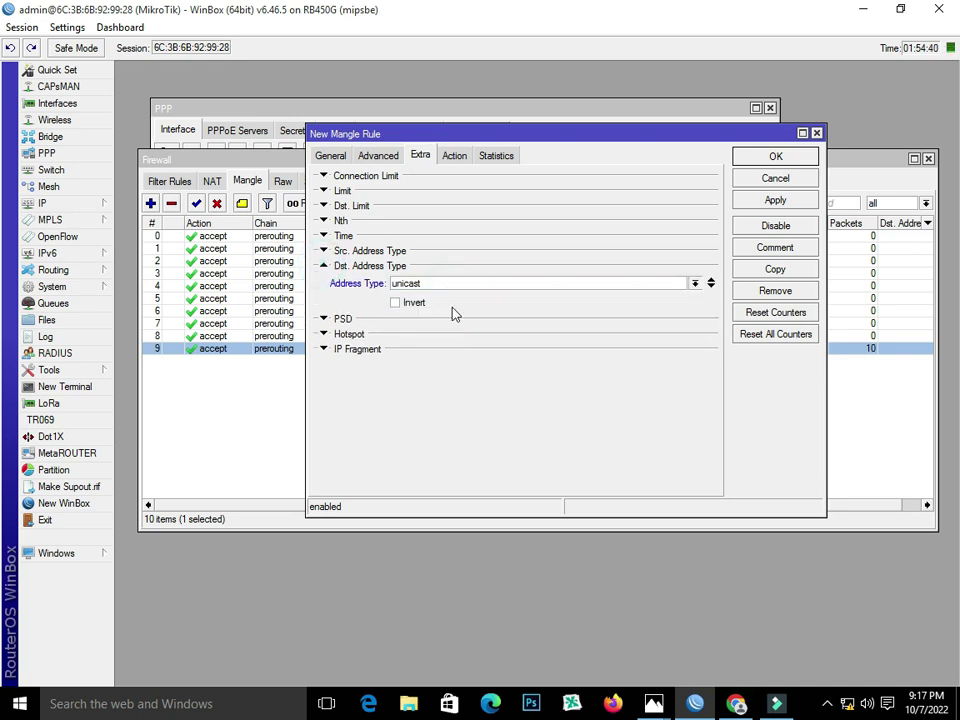
left_click(397, 304)
- Set the rule's action to mark connection with new connection mark Isp-1_Conn and passthrough enabled, and apply it
left_click(454, 155)
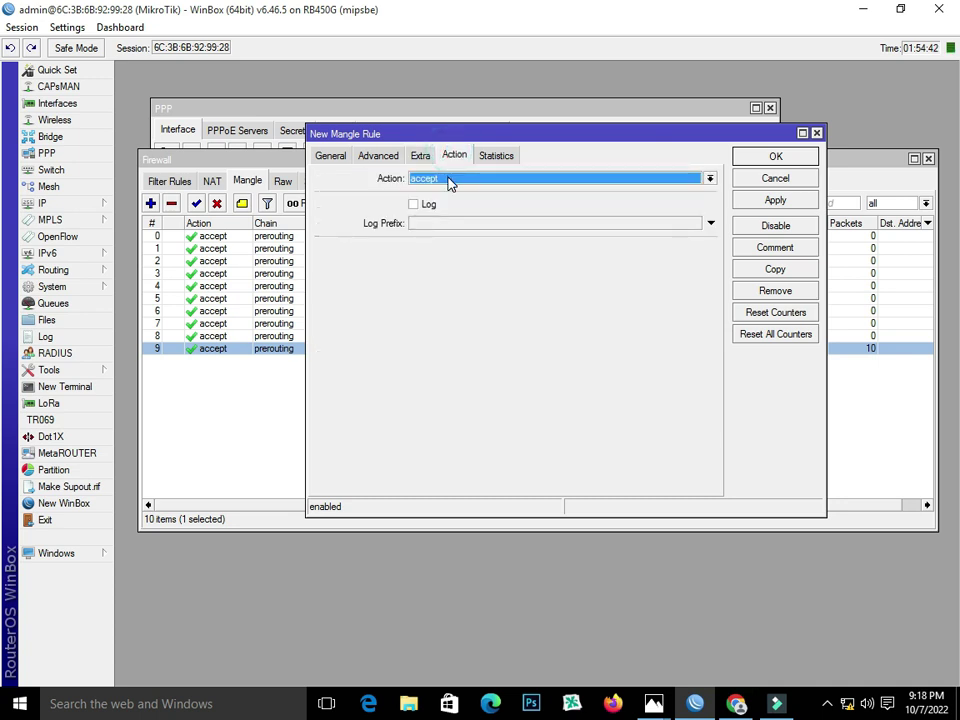
left_click(449, 183)
left_click(469, 301)
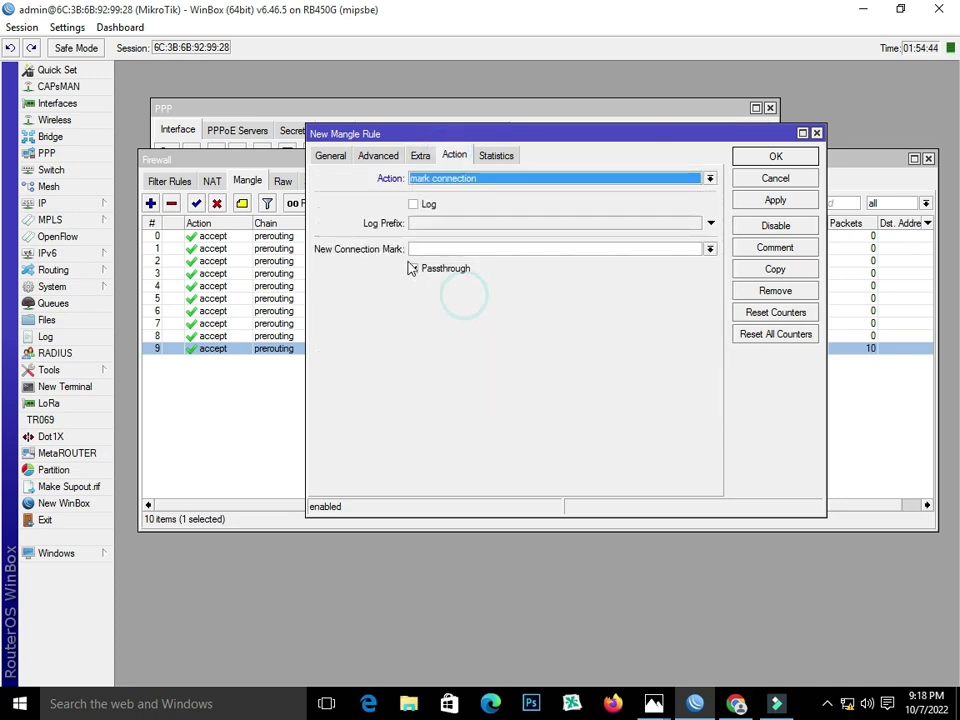
left_click(412, 268)
left_click(433, 252)
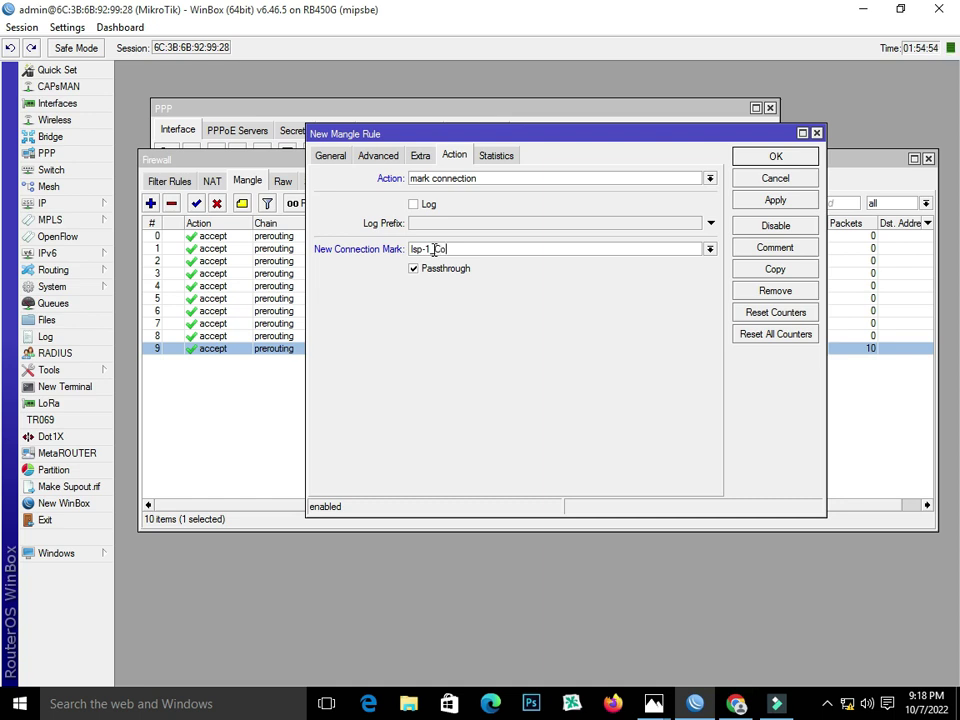
left_click(758, 200)
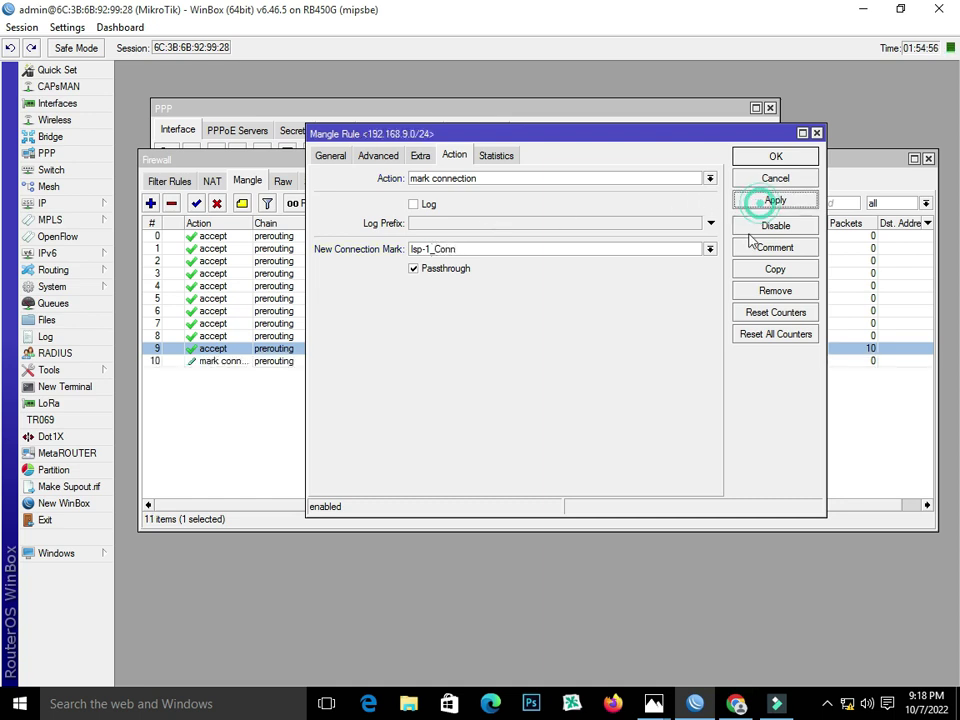
- Duplicate the Isp-1_Conn rule and apply the copy with per connection classifier 10/1 and new connection mark Isp-2_Conn
left_click(752, 268)
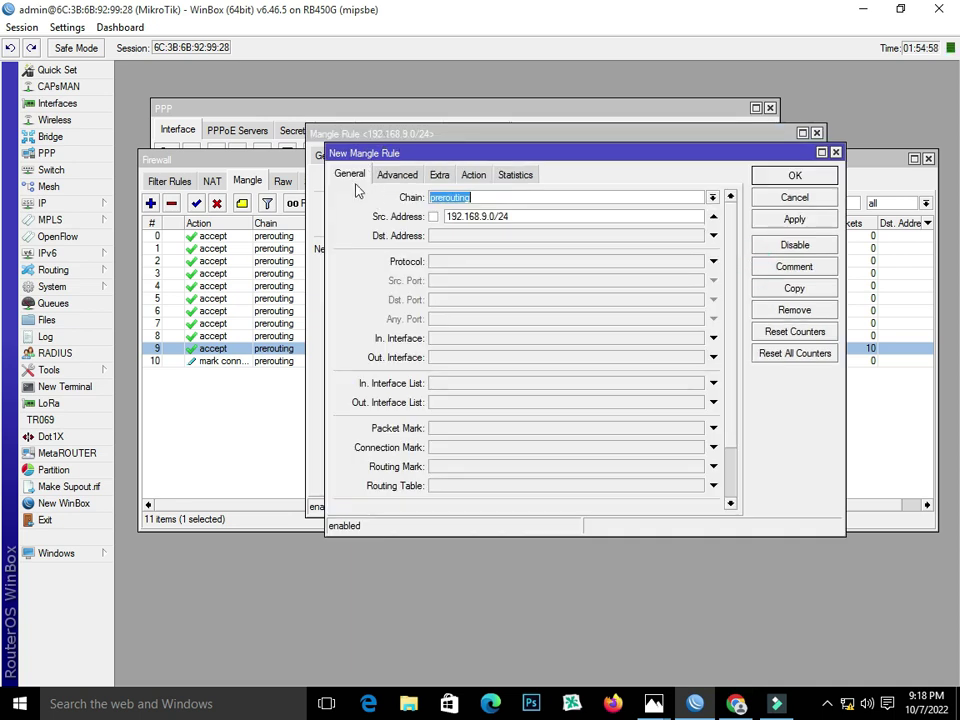
left_click(405, 177)
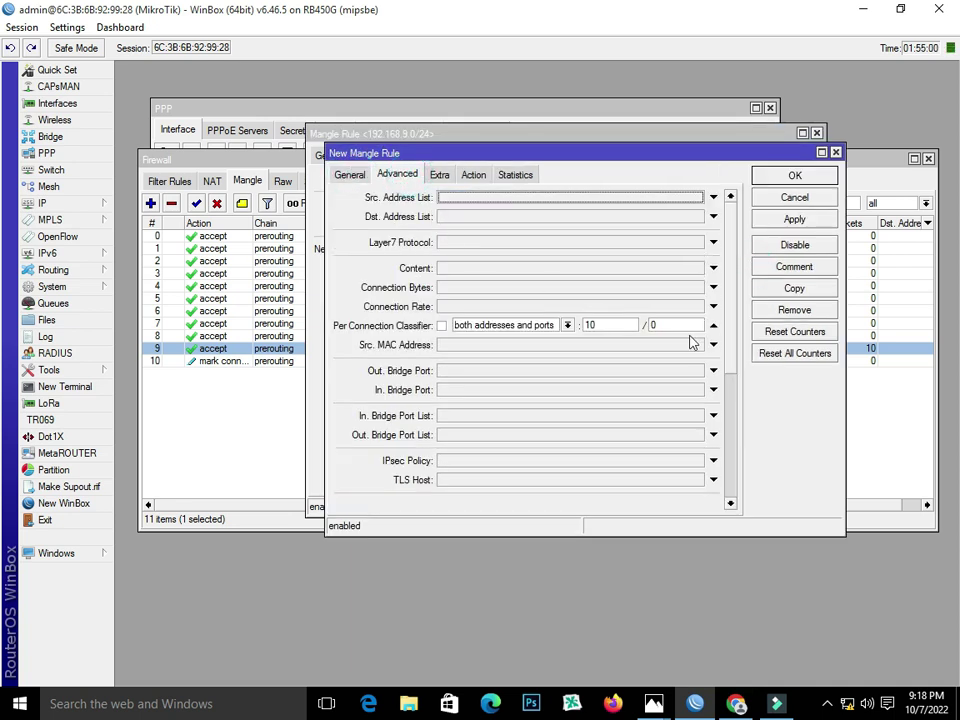
double_click(664, 325)
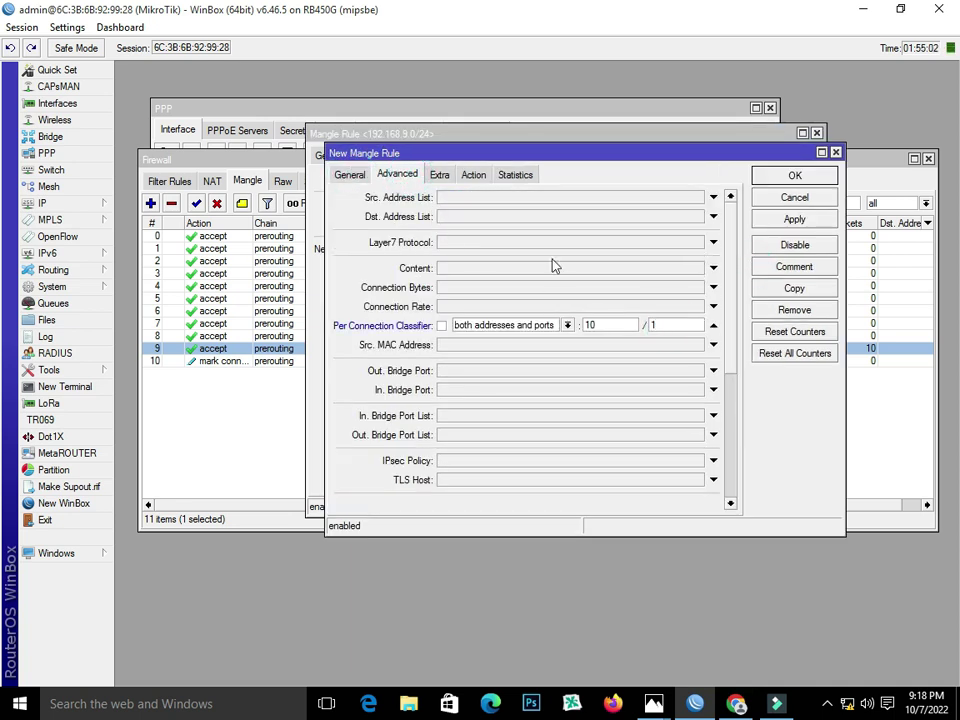
type("1")
left_click(476, 175)
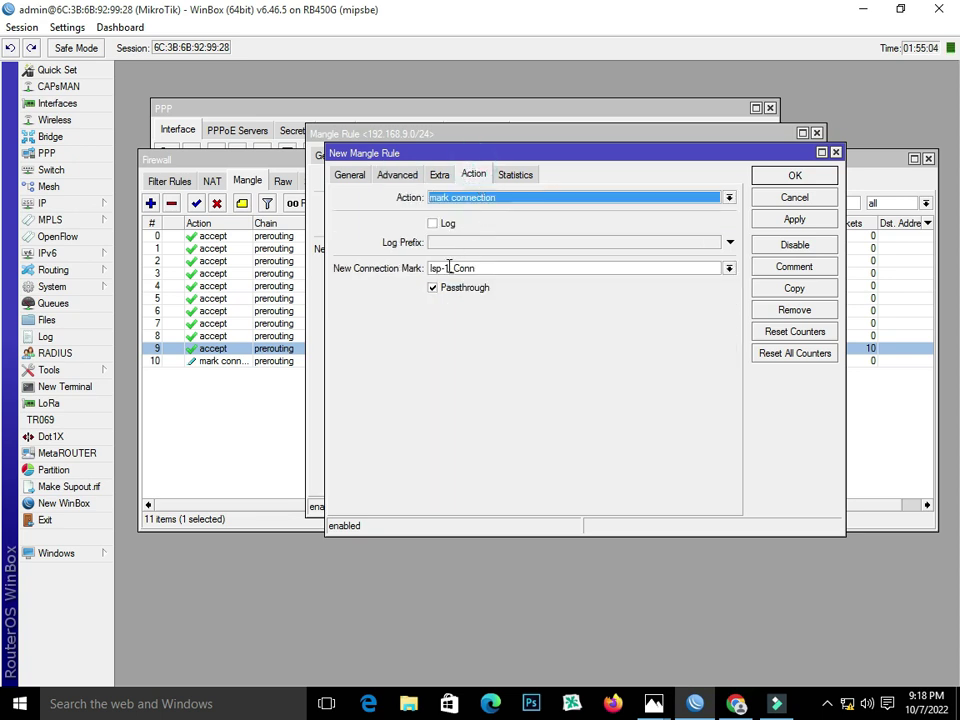
left_click(449, 267)
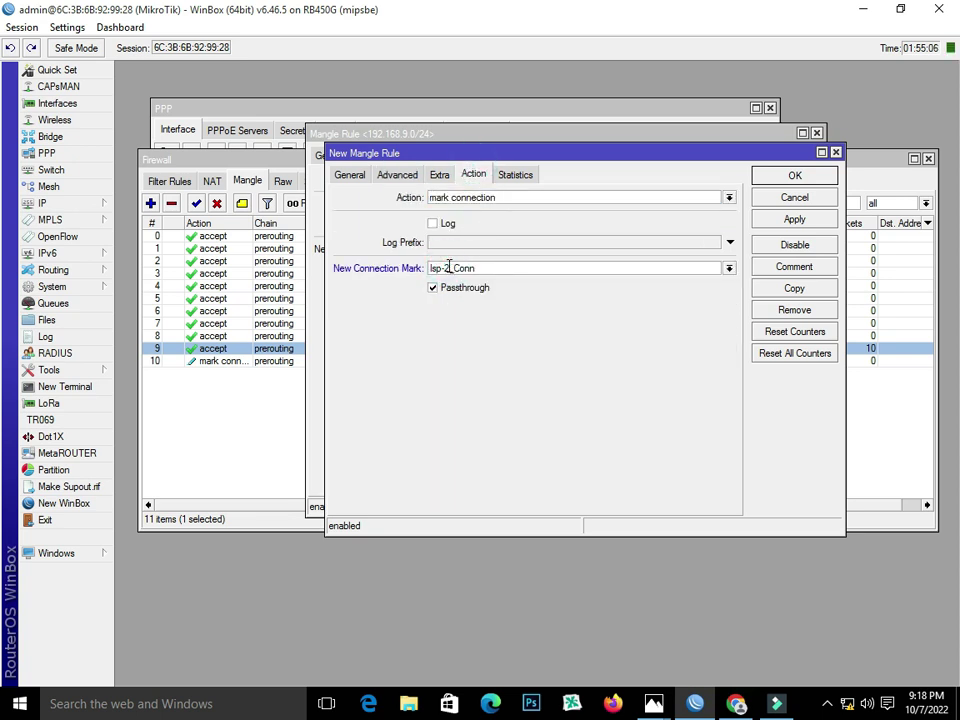
left_click(818, 219)
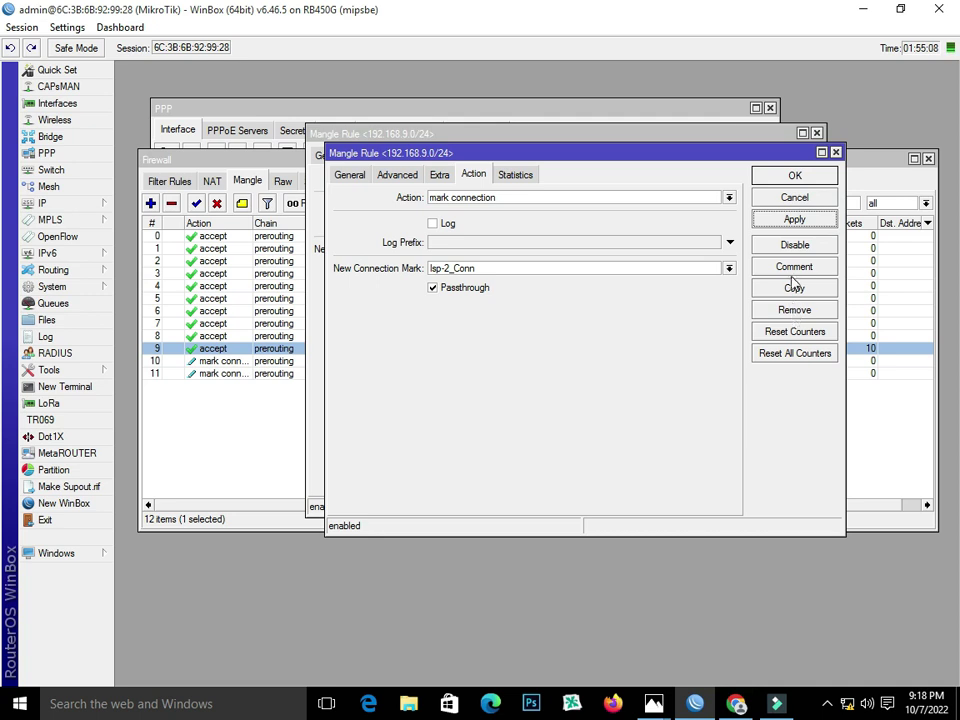
- Duplicate the Isp-2_Conn rule and apply the copy with per connection classifier 10/2 and new connection mark Isp-3_Conn
left_click(789, 286)
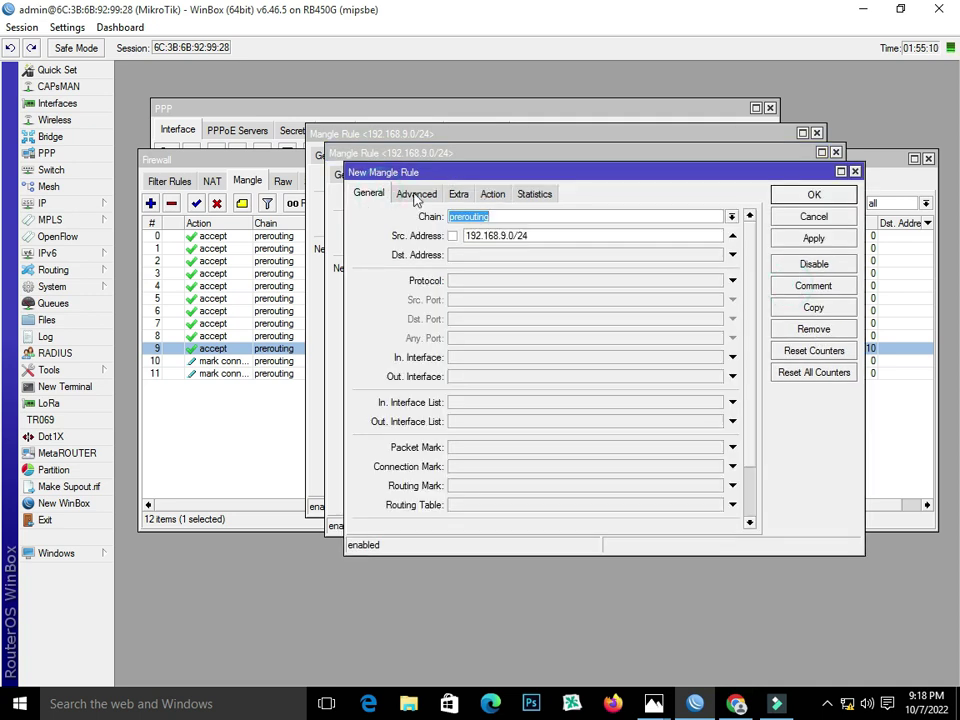
left_click(416, 194)
double_click(681, 344)
type("2")
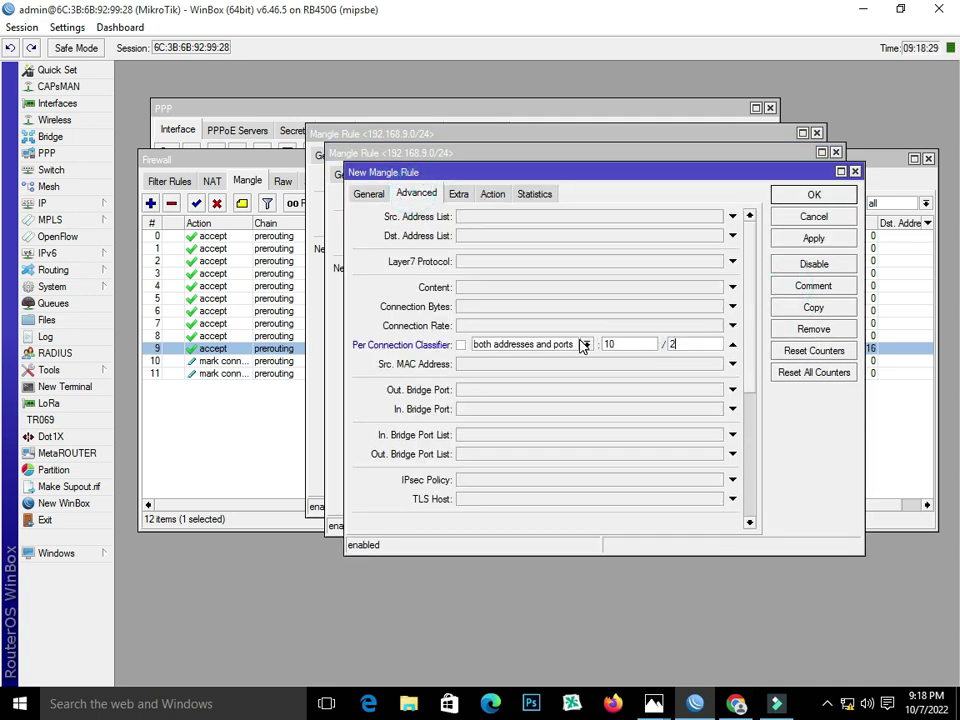
left_click(495, 194)
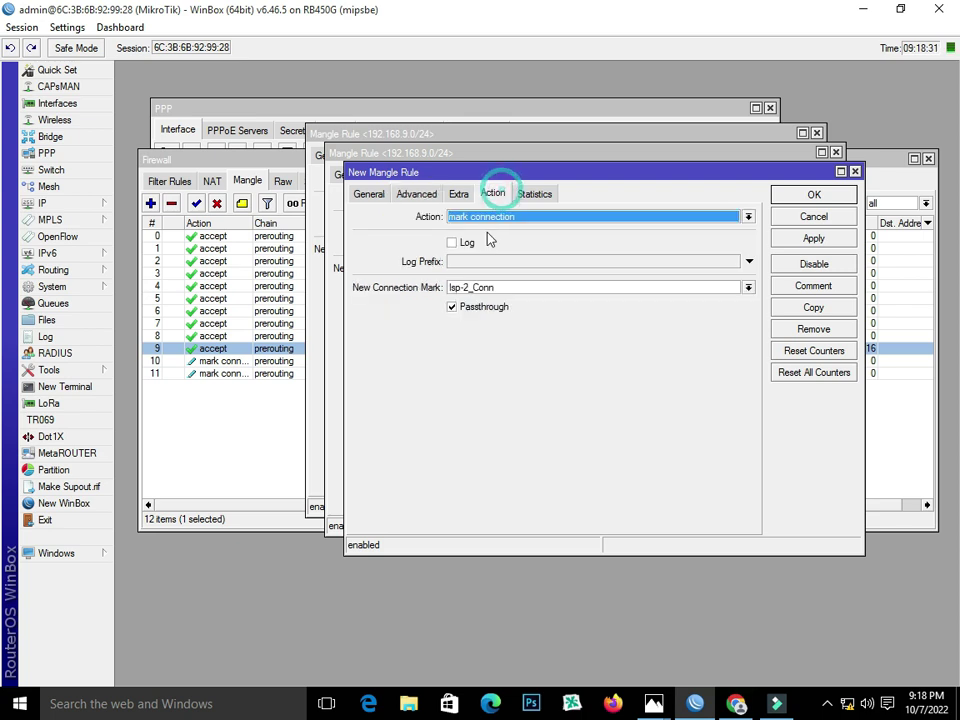
left_click(469, 287)
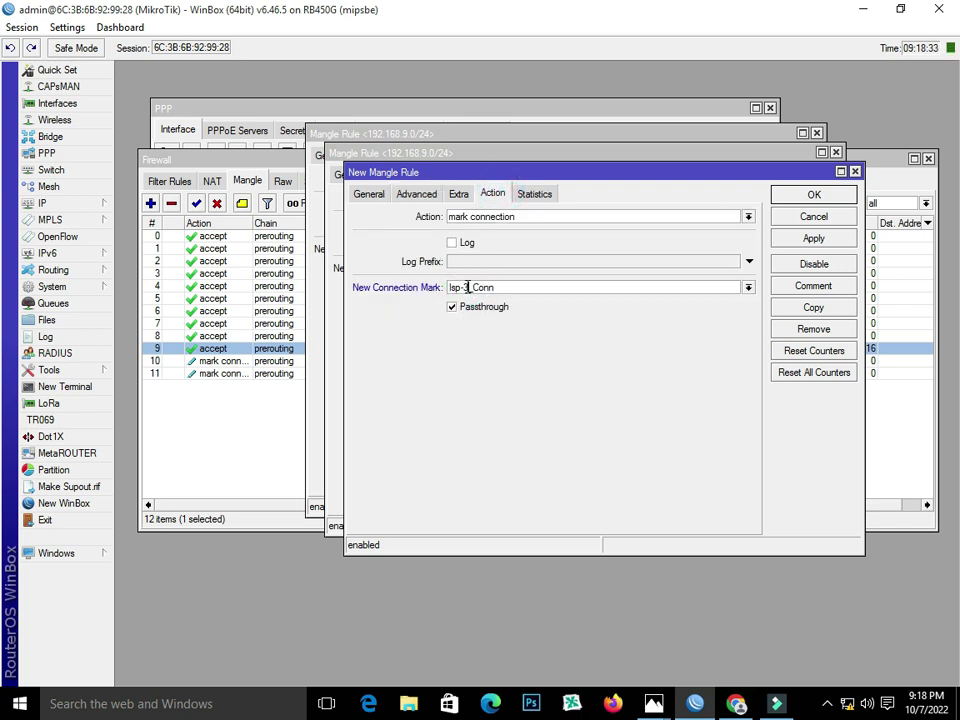
left_click(808, 238)
- Duplicate the Isp-3_Conn rule and apply the copy with per connection classifier 10/3 and new connection mark Isp-4_Conn
left_click(812, 307)
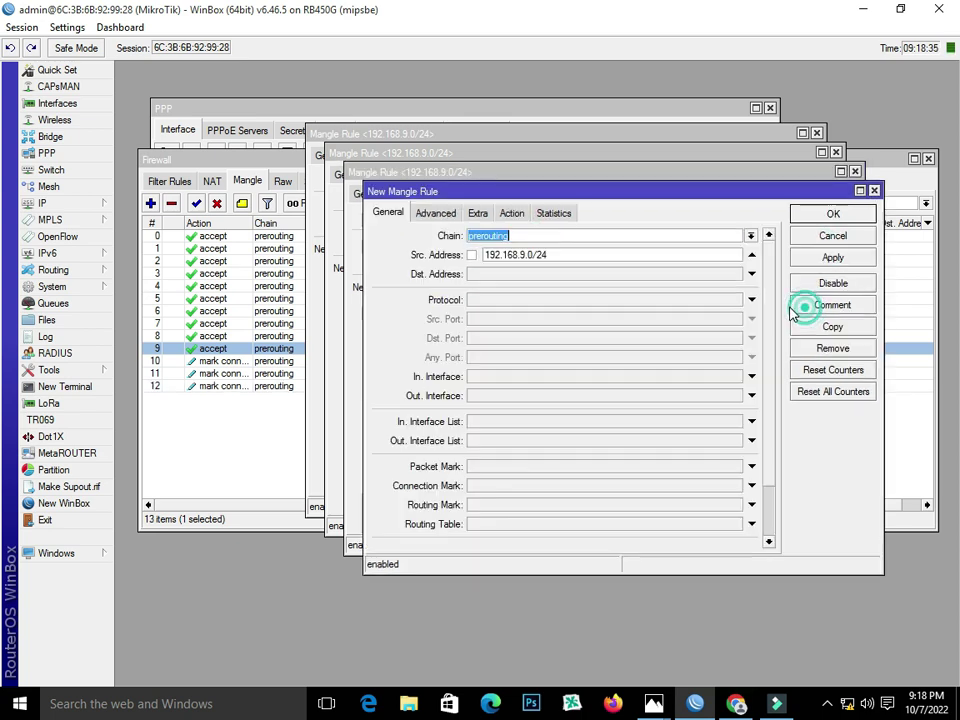
left_click(435, 212)
double_click(692, 363)
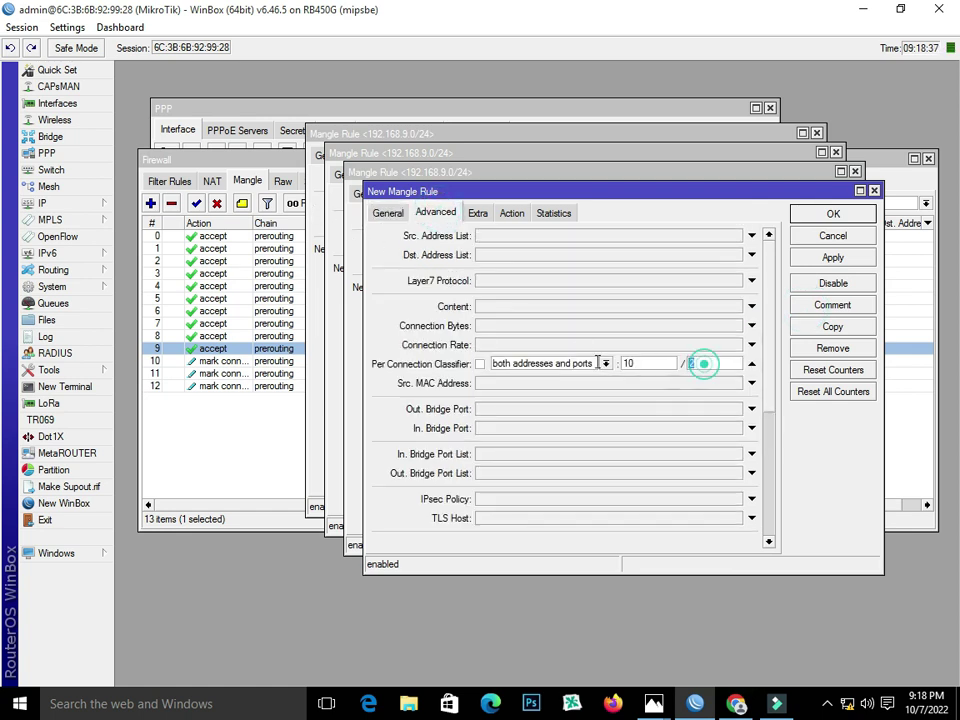
left_click(512, 214)
left_click(488, 307)
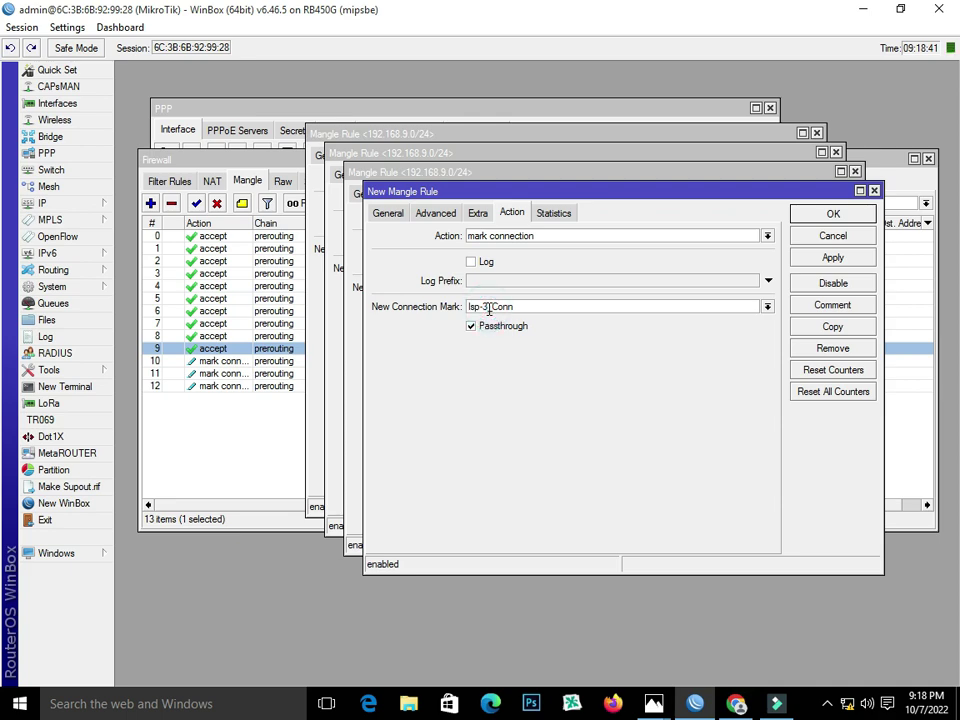
left_click(833, 257)
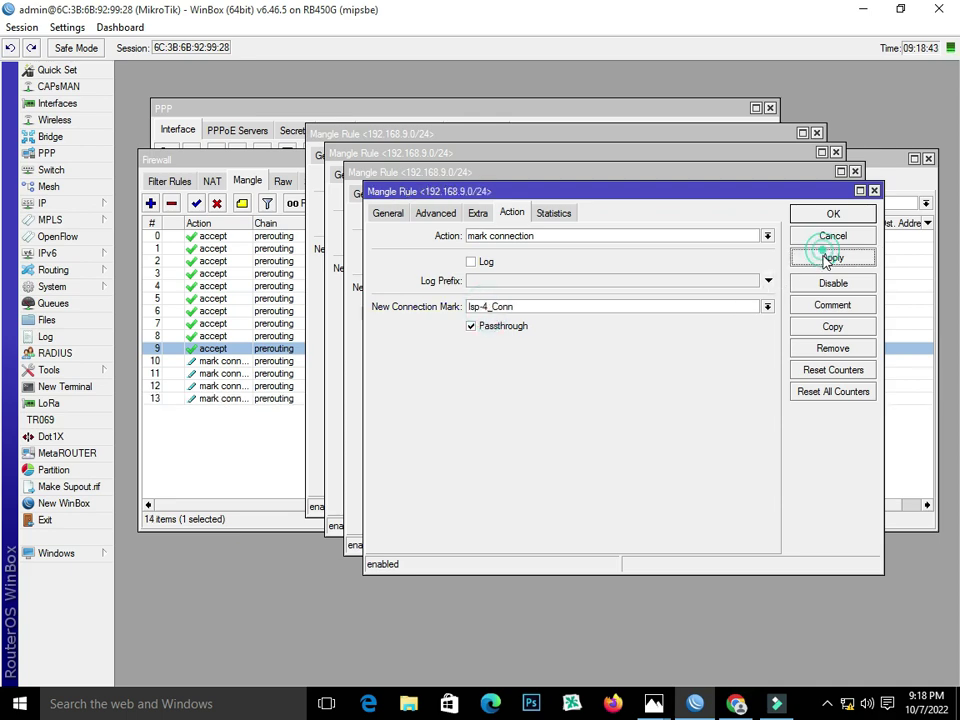
- Duplicate the Isp-4_Conn rule and apply the copy with per connection classifier 10/4 and new connection mark Isp-5_Conn
left_click(833, 326)
left_click(459, 232)
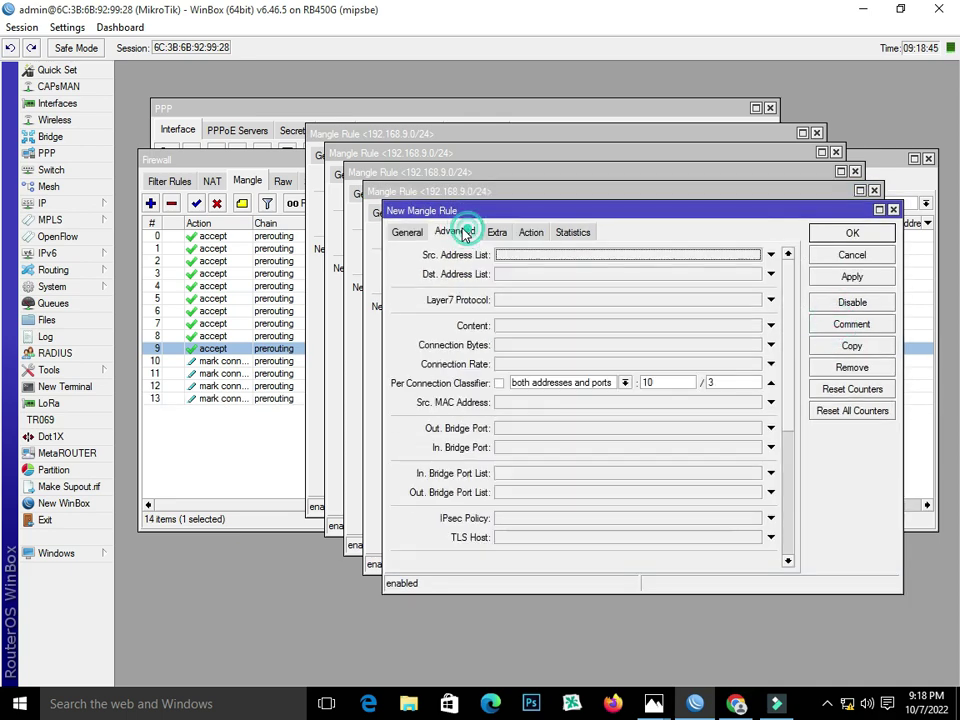
double_click(735, 383)
type("4")
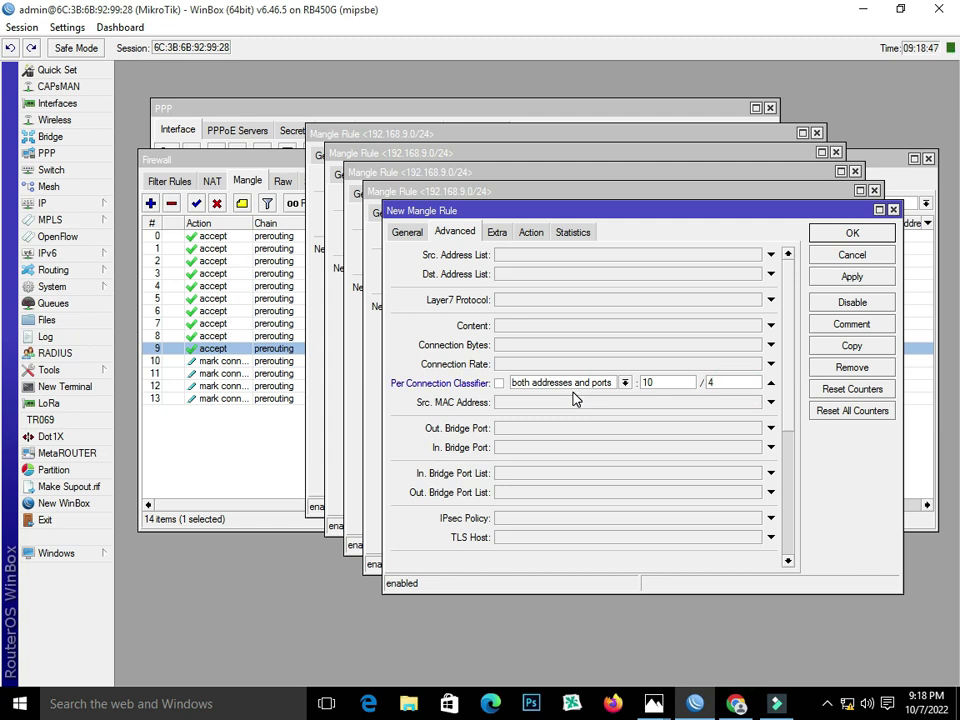
left_click(540, 234)
left_click(506, 326)
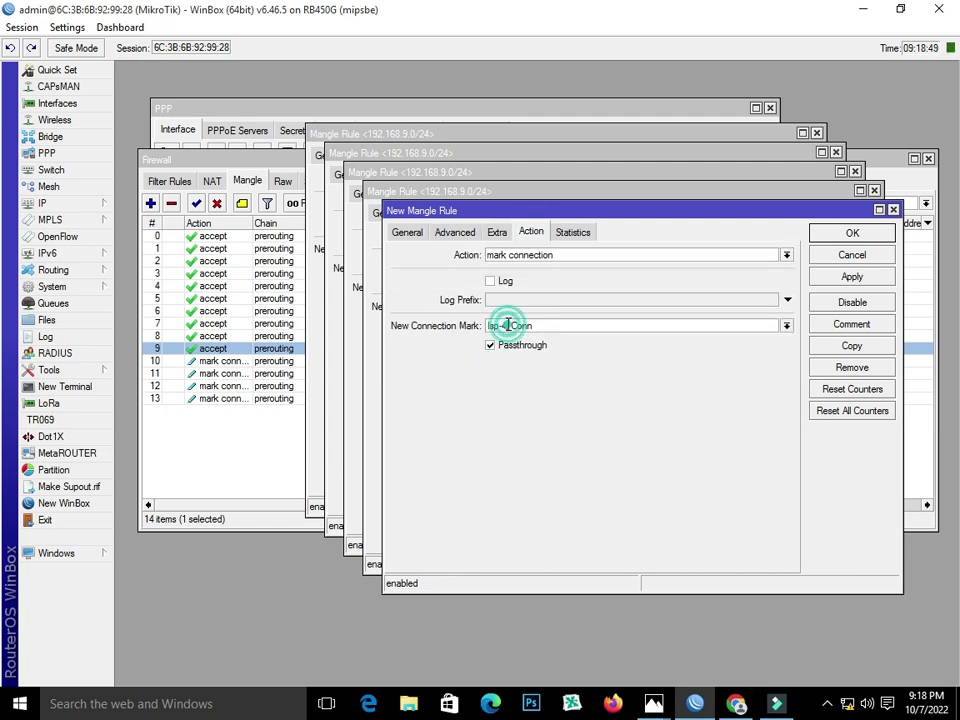
type("5")
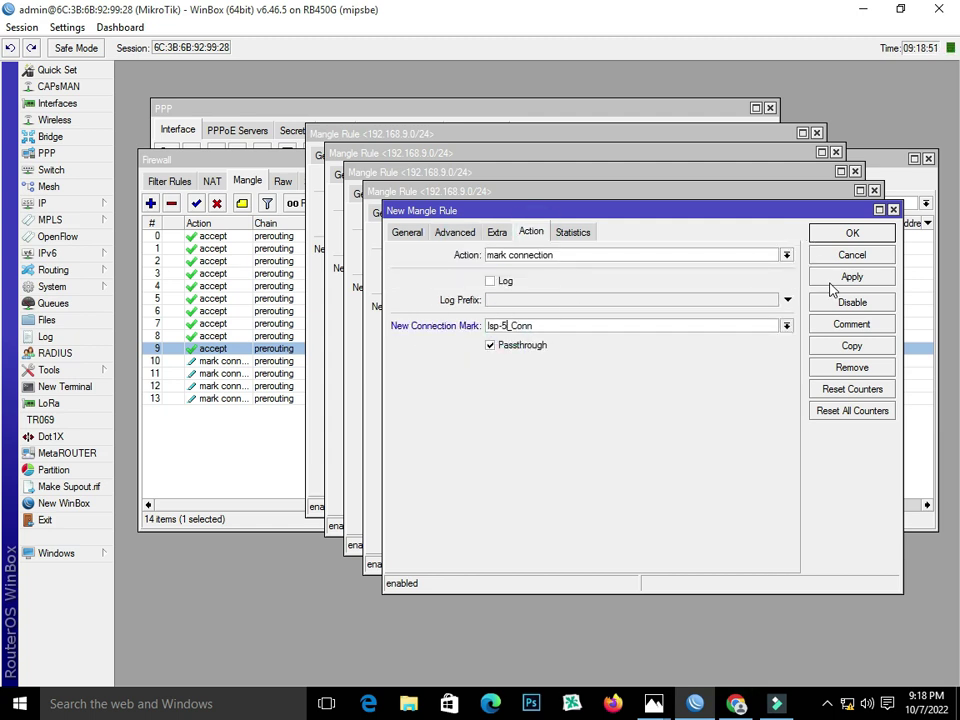
left_click(851, 277)
- Duplicate the Isp-5_Conn rule and apply the copy with per connection classifier 10/5 and new connection mark Isp-6_Conn
left_click(851, 345)
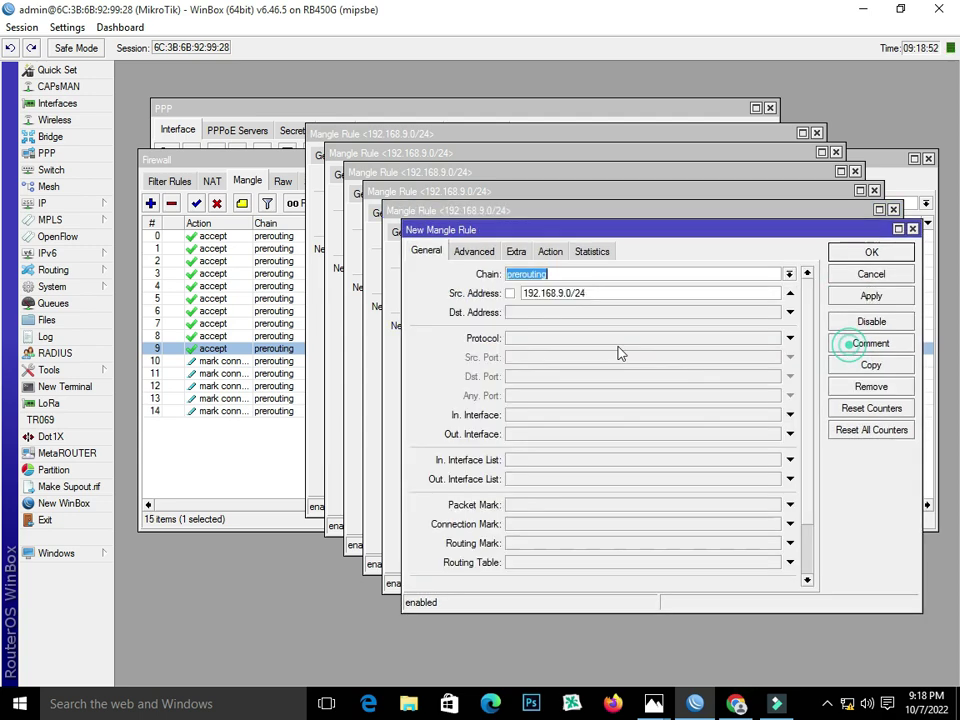
left_click(474, 252)
double_click(732, 401)
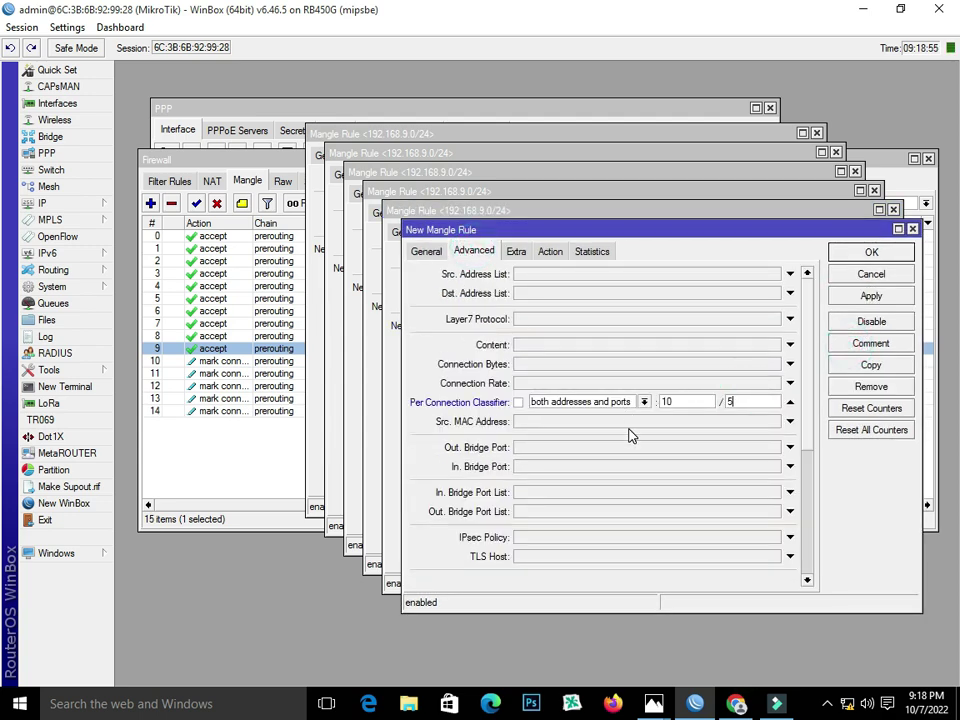
type("5")
left_click(550, 252)
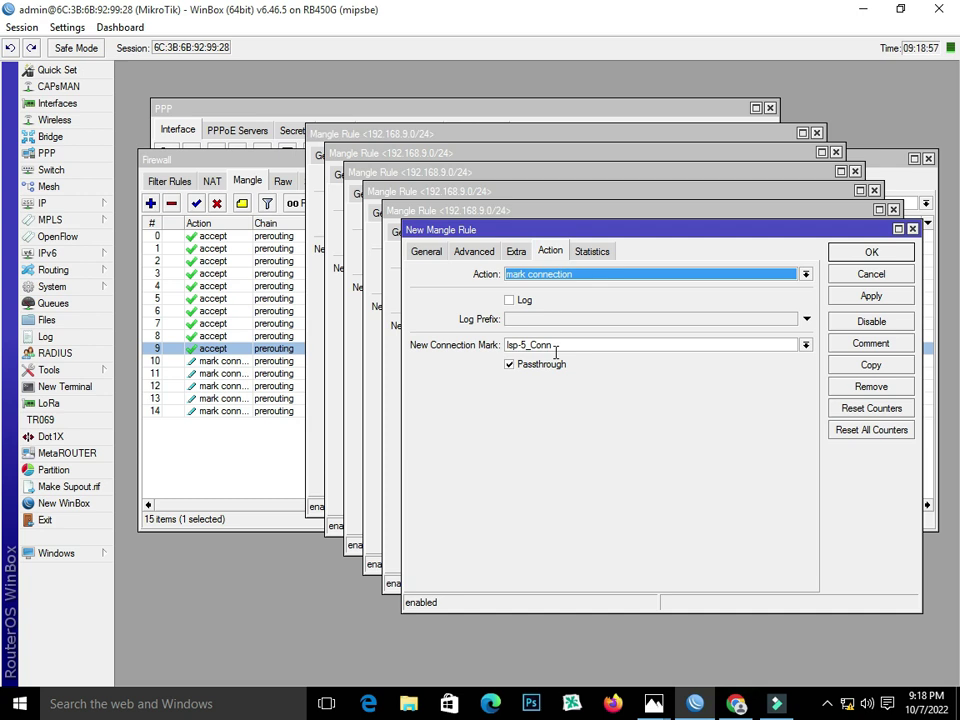
left_click(525, 345)
key("BackSpace")
type("6")
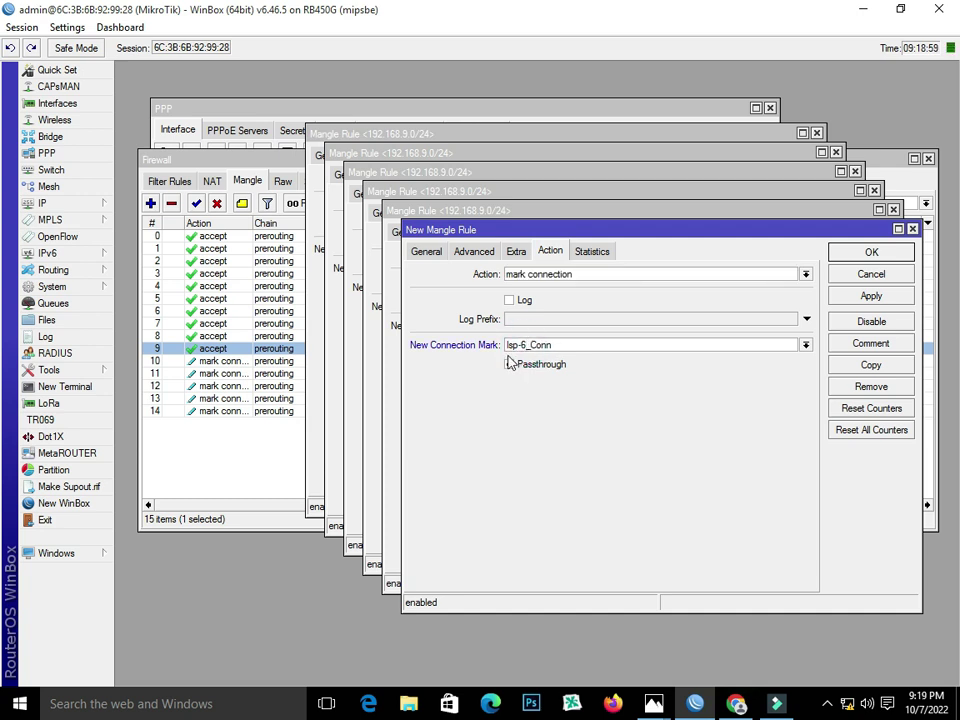
left_click(509, 364)
left_click(871, 296)
- Duplicate the Isp-6_Conn rule and apply the copy with per connection classifier 10/6 and new connection mark Isp-7_Conn
left_click(871, 365)
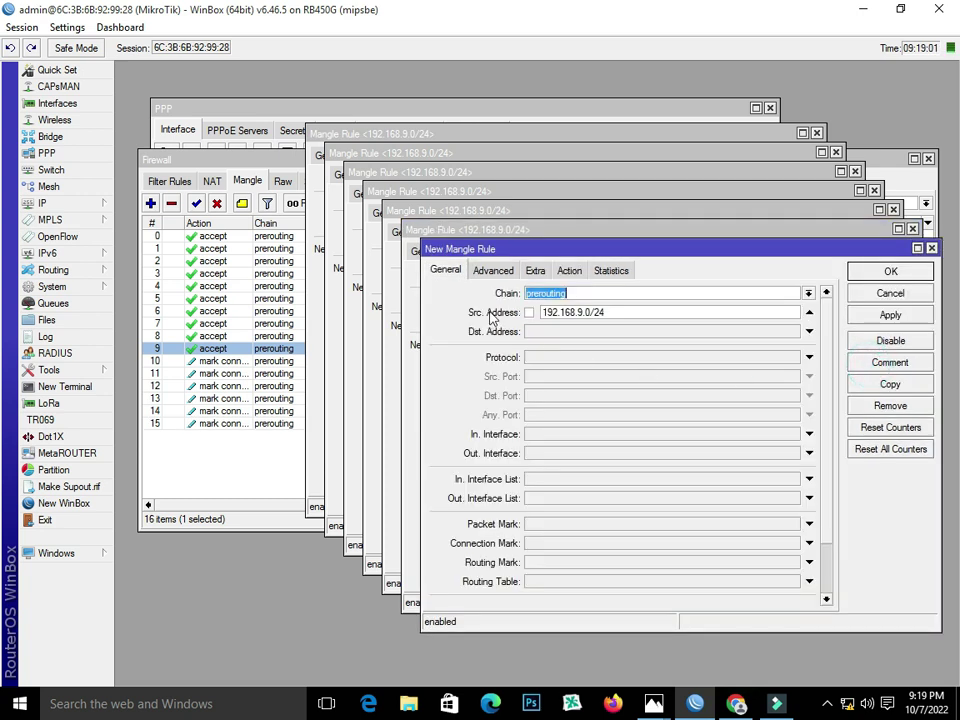
left_click(490, 271)
double_click(776, 420)
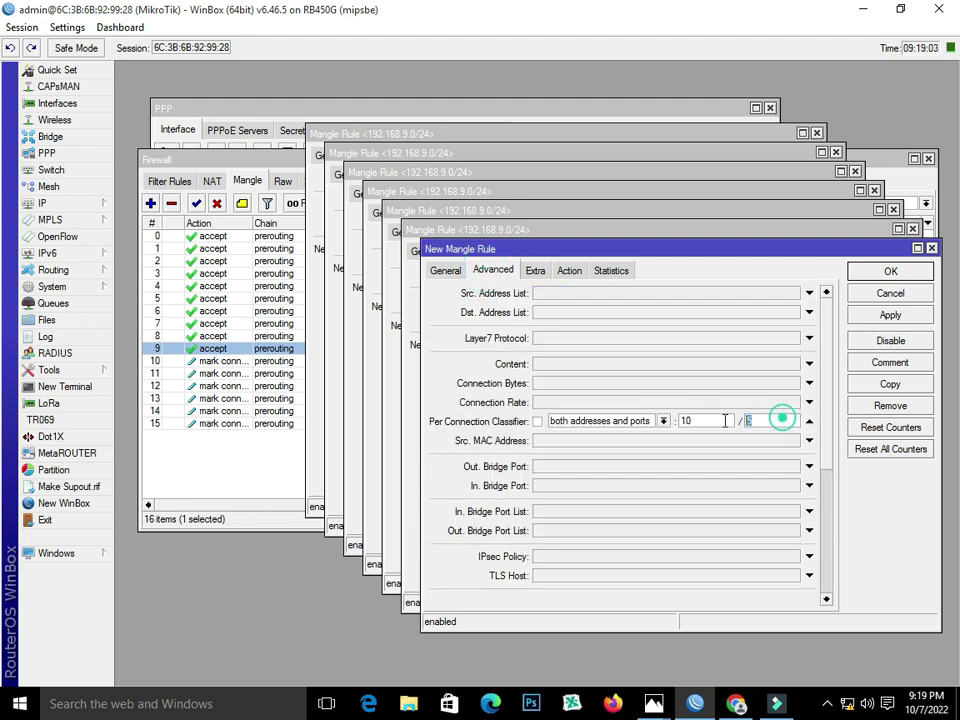
type("6")
left_click(569, 271)
left_click(546, 364)
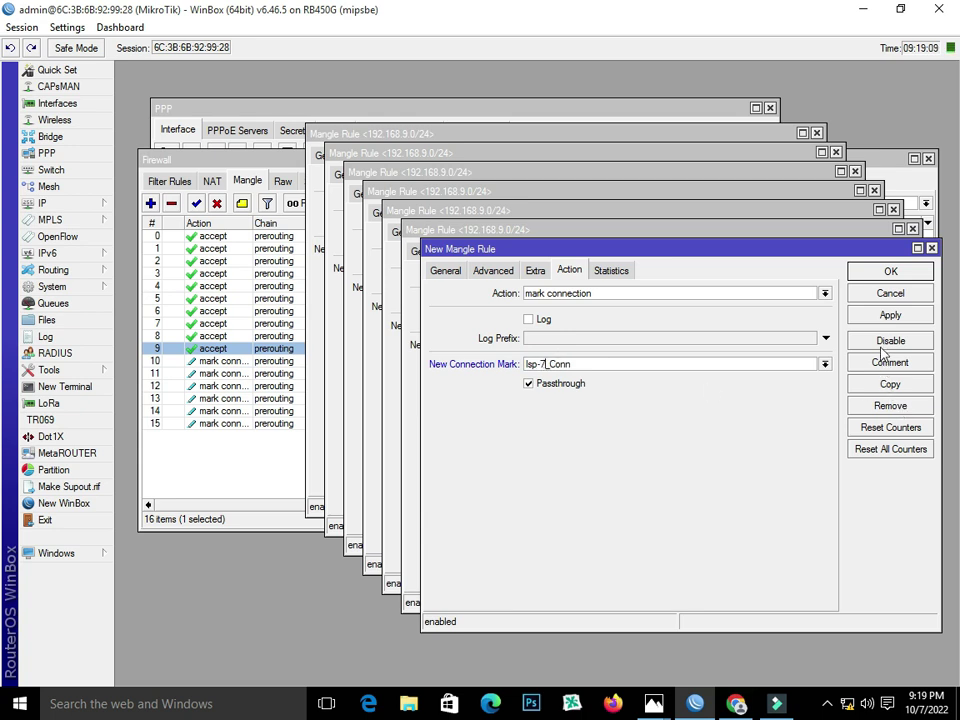
left_click(887, 315)
- Duplicate the Isp-7_Conn rule and apply the copy with per connection classifier 10/7 and new connection mark Isp-8_Conn
left_click(888, 385)
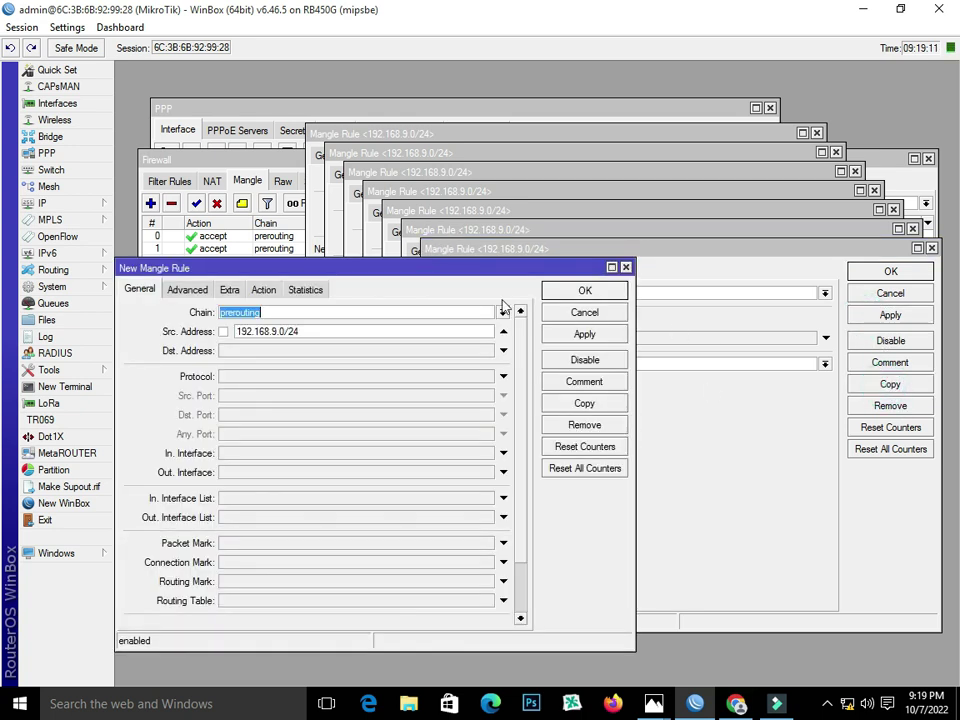
left_click(193, 291)
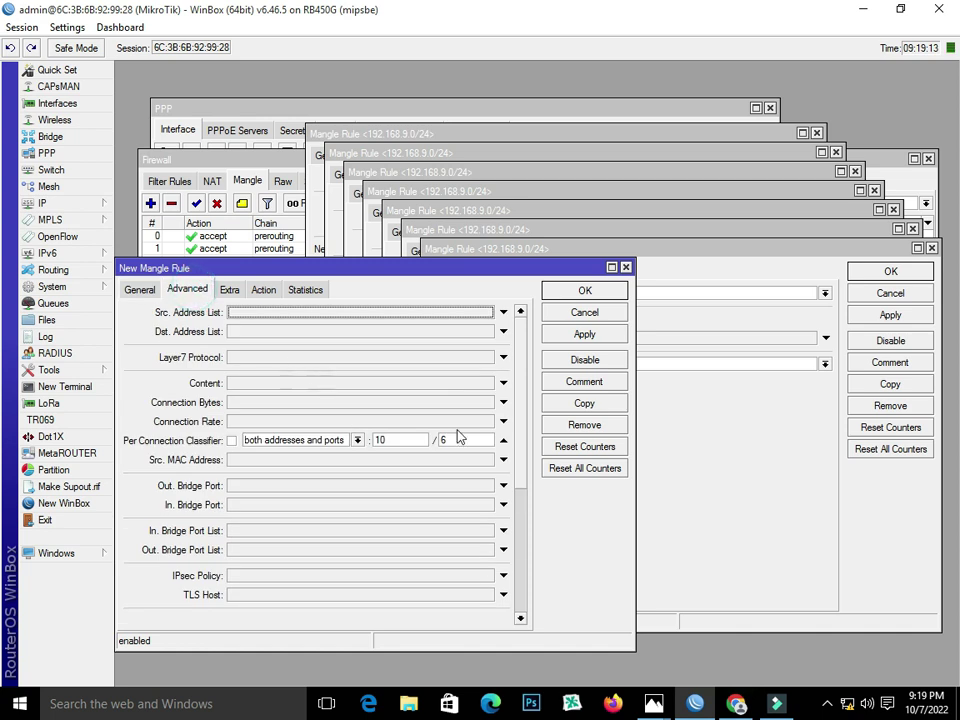
double_click(460, 439)
type("7")
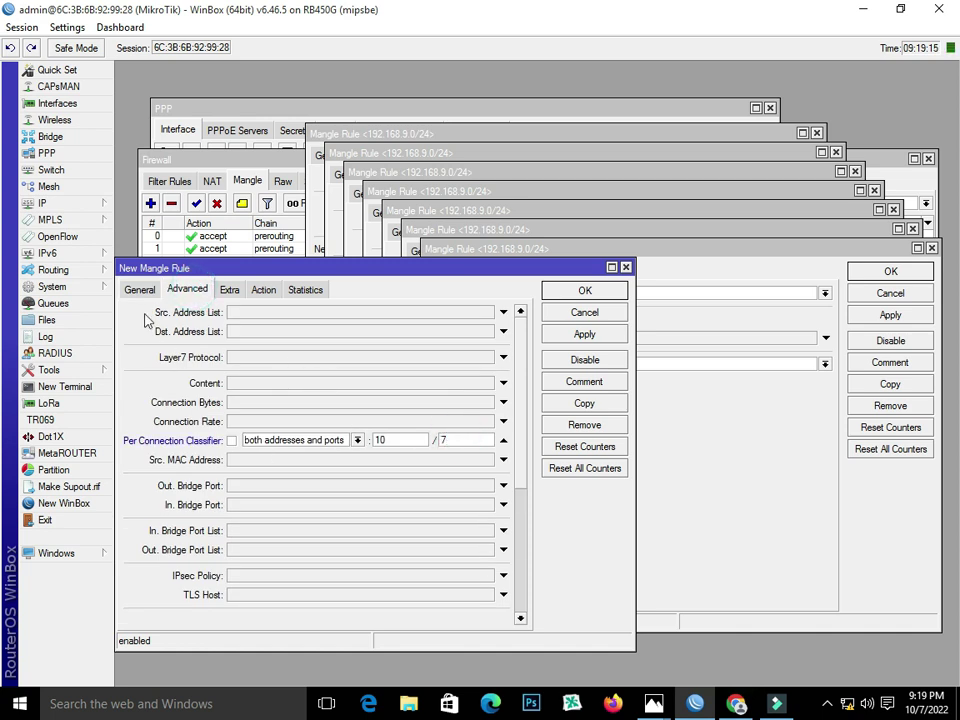
left_click(263, 291)
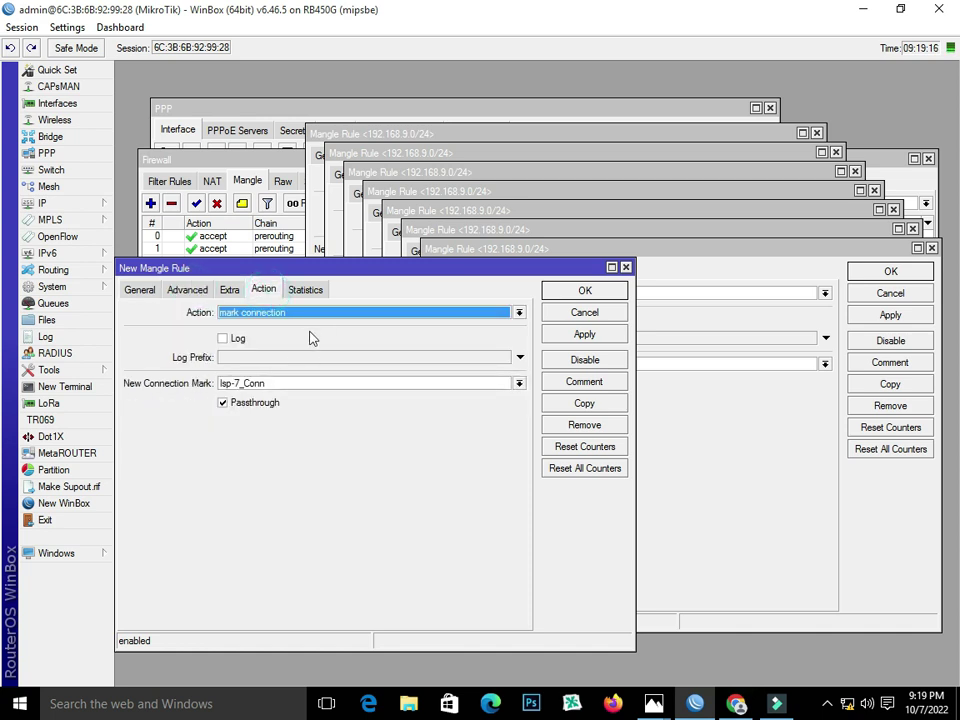
left_click(240, 383)
key("BackSpace")
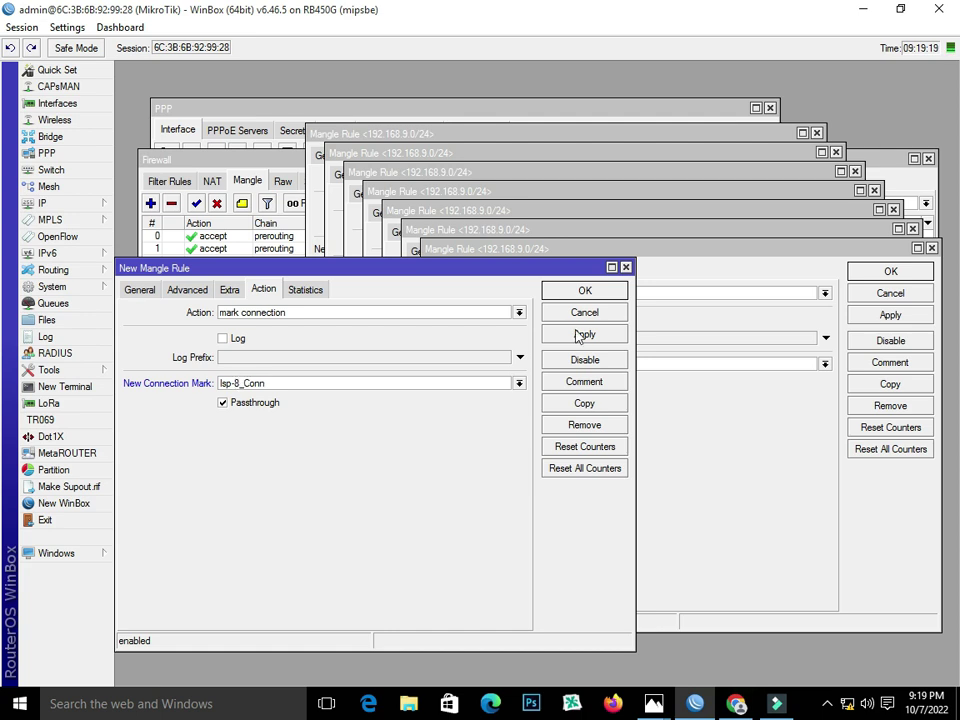
left_click(586, 337)
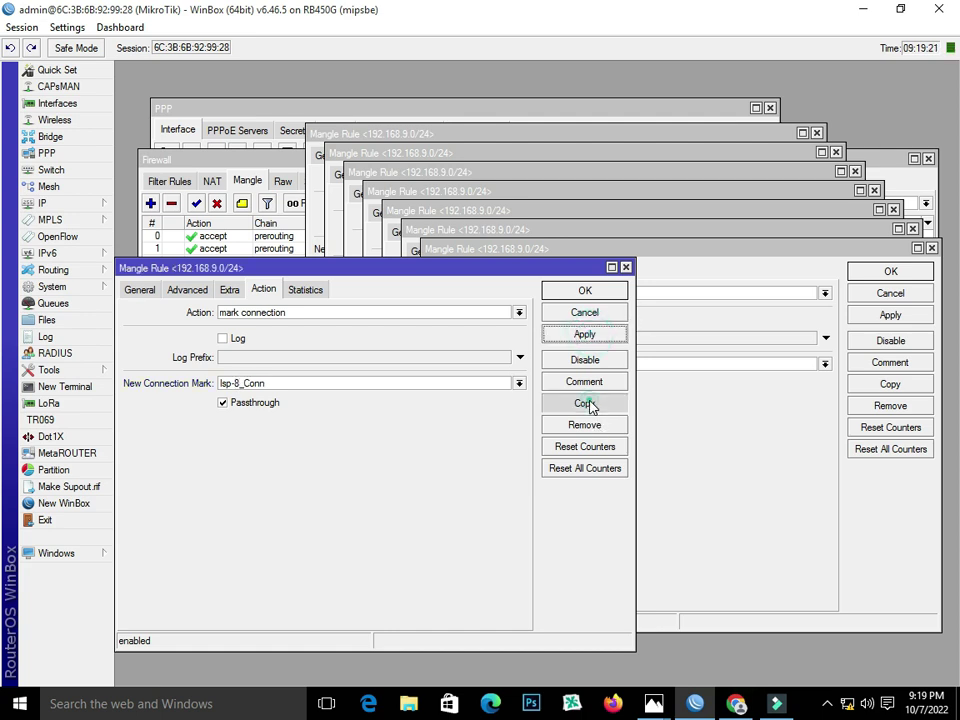
- Duplicate the Isp-8_Conn rule and apply the copy with per connection classifier 10/8 and new connection mark Isp-9_Conn
left_click(588, 404)
left_click(202, 309)
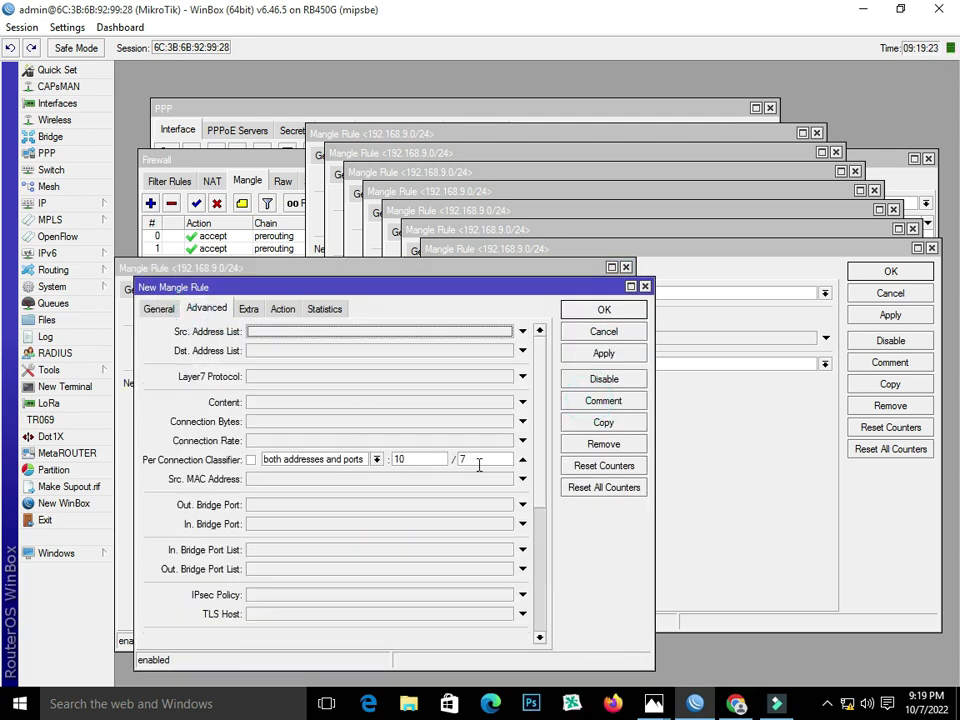
double_click(477, 460)
type("8")
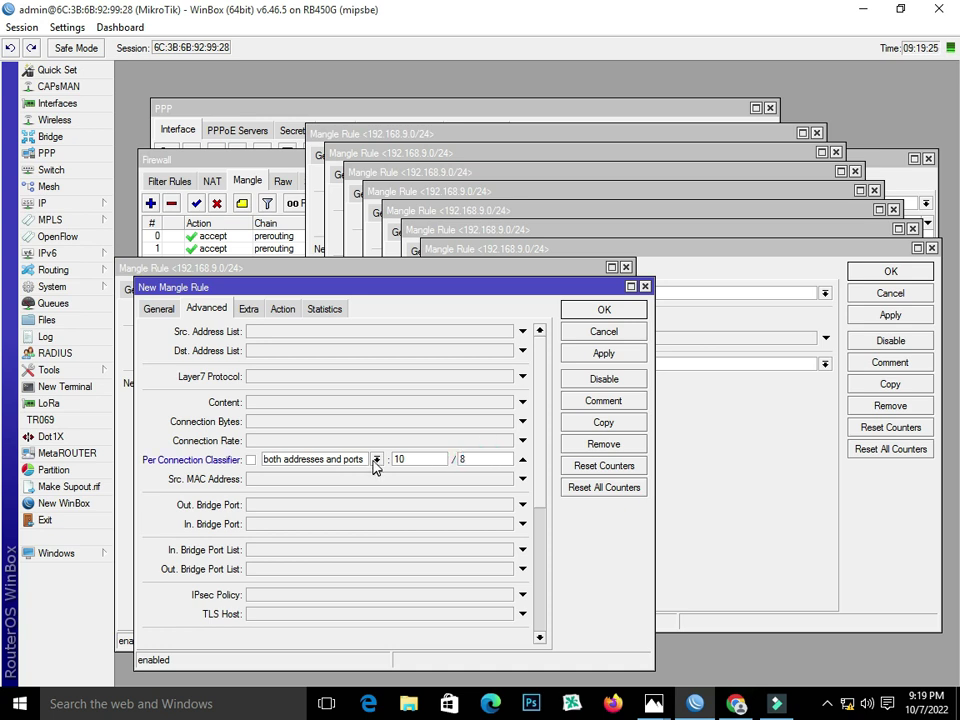
left_click(282, 309)
left_click(258, 402)
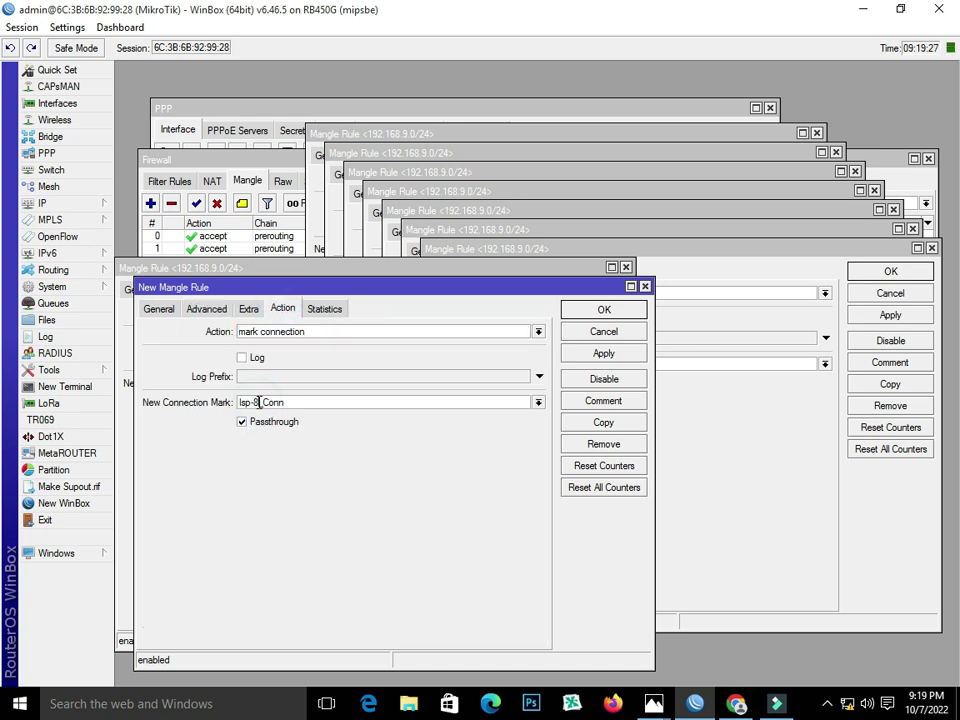
left_click(603, 353)
- Duplicate the Isp-9_Conn rule and apply the copy with per connection classifier 10/9 and new connection mark Isp-10_Conn
left_click(603, 422)
left_click(226, 93)
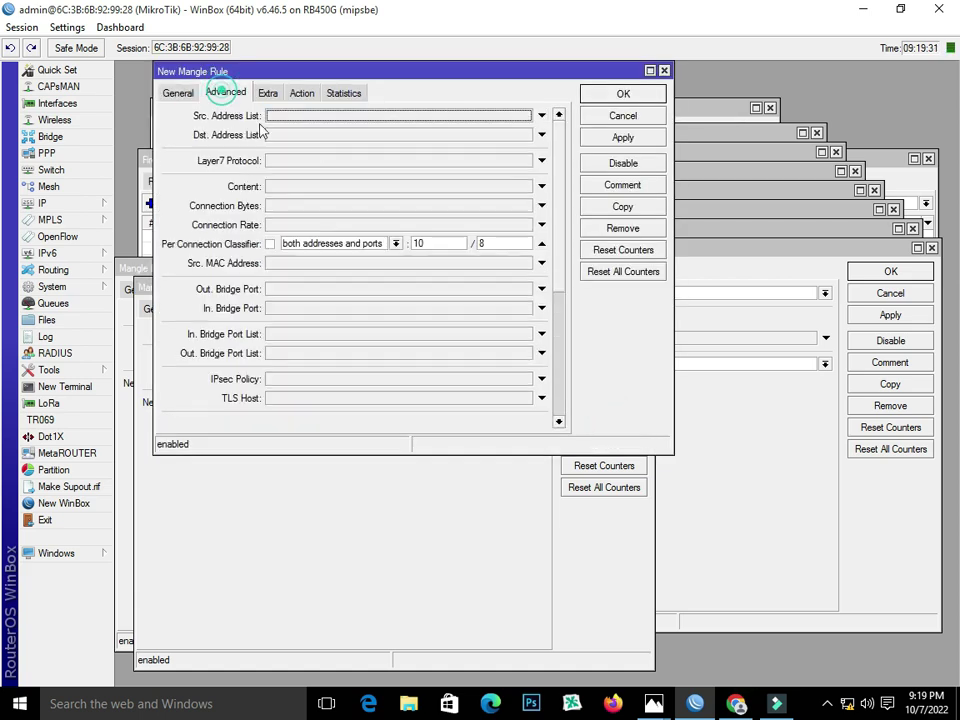
left_click(490, 244)
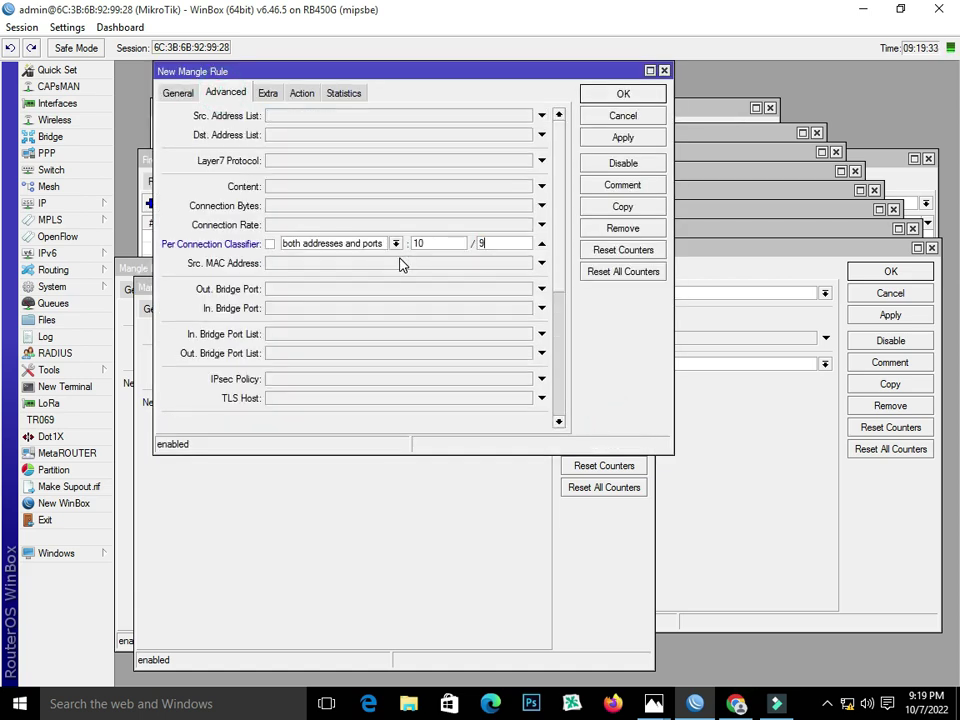
type("9")
left_click(301, 93)
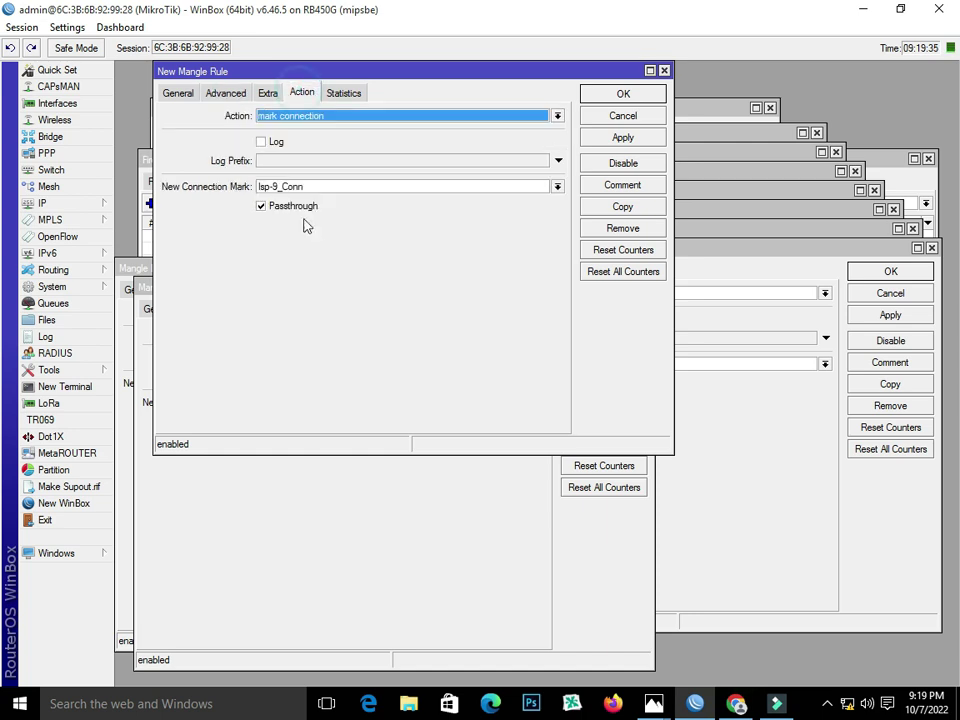
left_click(276, 186)
key("BackSpace")
type("9")
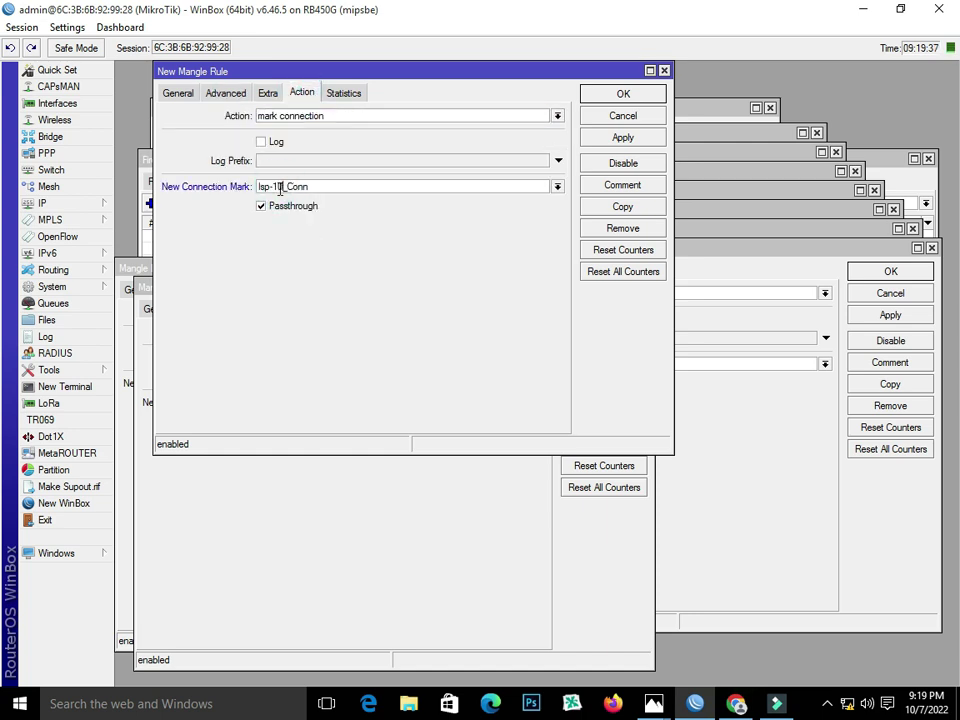
left_click(600, 137)
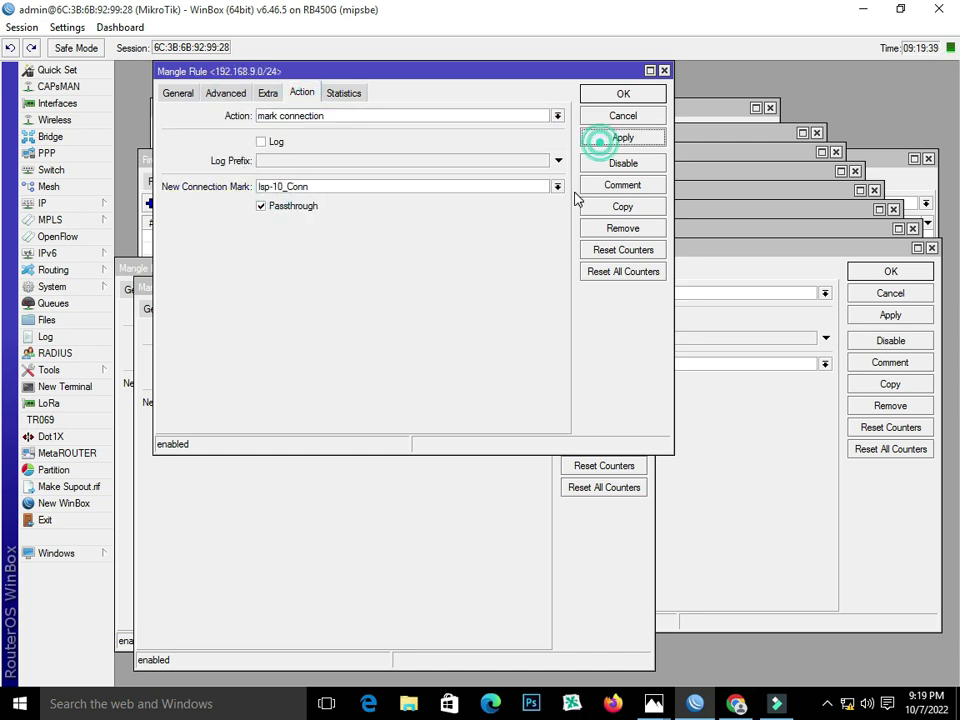
- Confirm and close all the open connection-marking mangle rule windows, returning to the mangle list
left_click(622, 94)
left_click(604, 310)
left_click(604, 292)
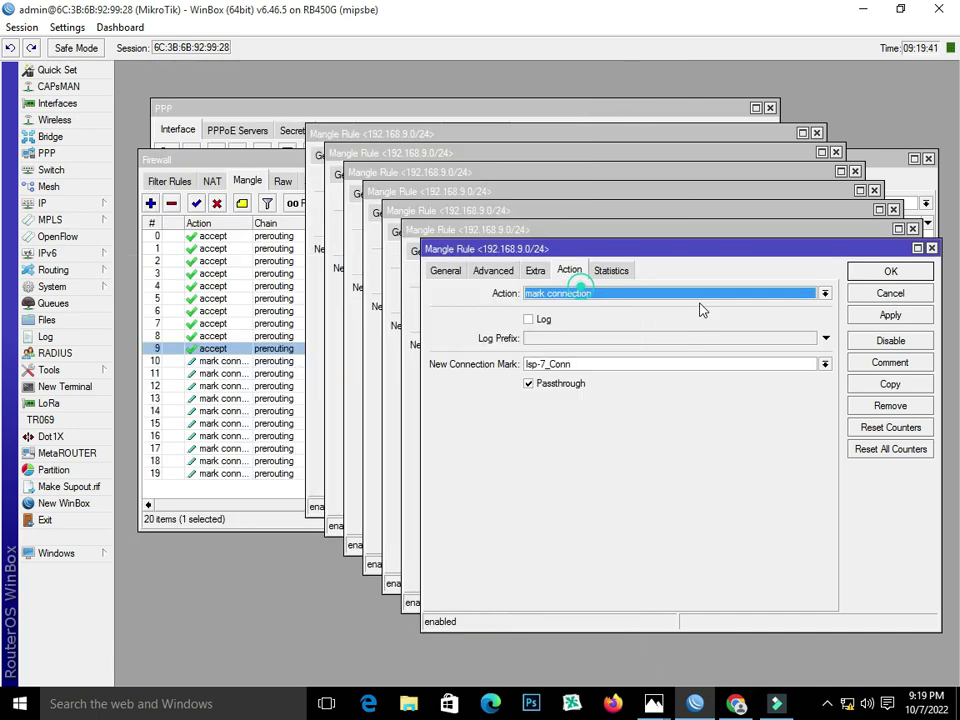
left_click(890, 273)
left_click(870, 255)
left_click(852, 234)
left_click(833, 215)
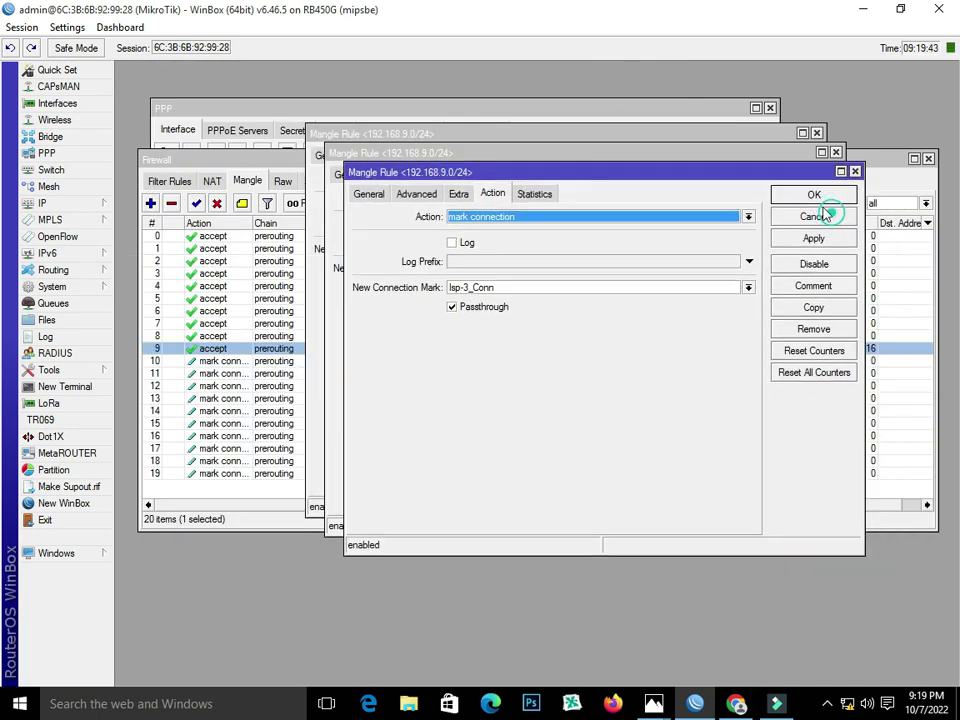
left_click(814, 196)
left_click(795, 177)
left_click(770, 159)
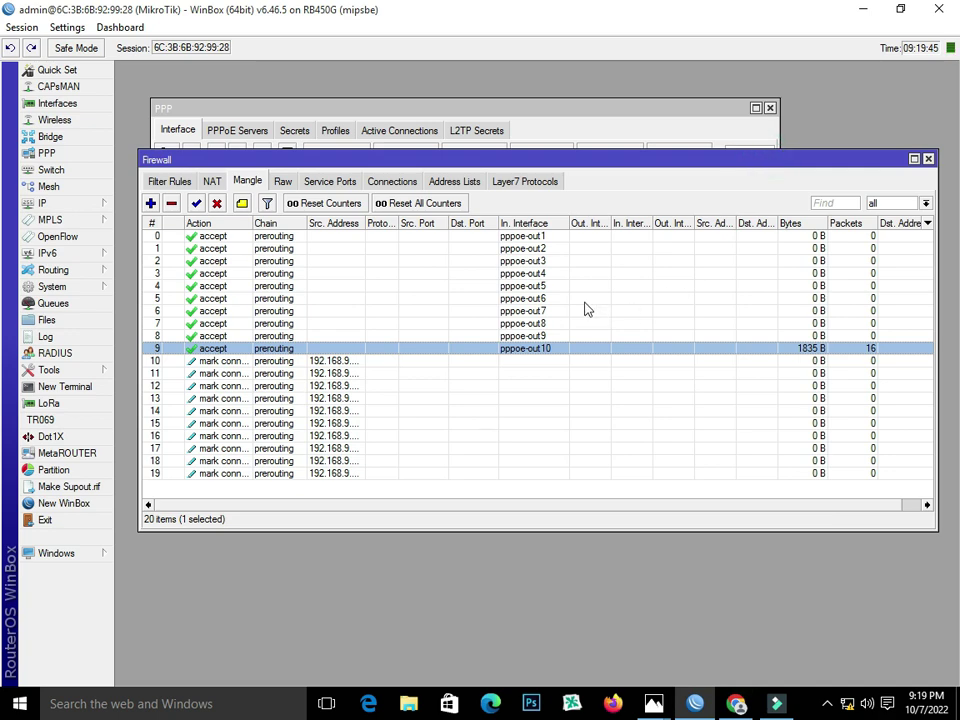
- Start a new mangle rule in the prerouting chain with source address 192.168.9.0/24 and connection mark Isp-1_Conn
left_click_drag(510, 159, 536, 91)
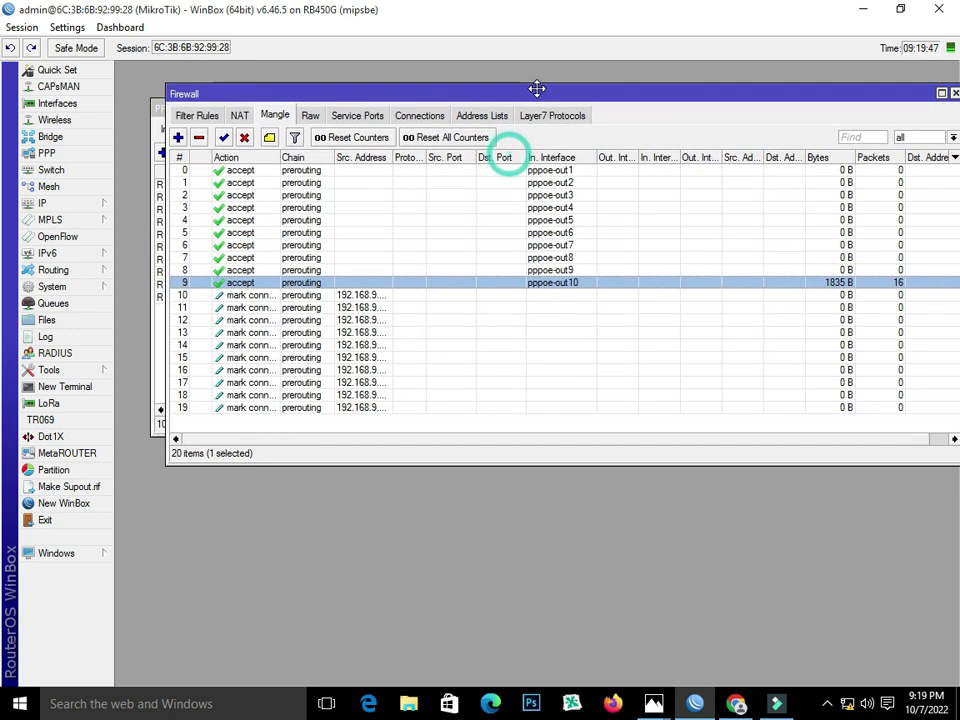
left_click(178, 138)
left_click(334, 157)
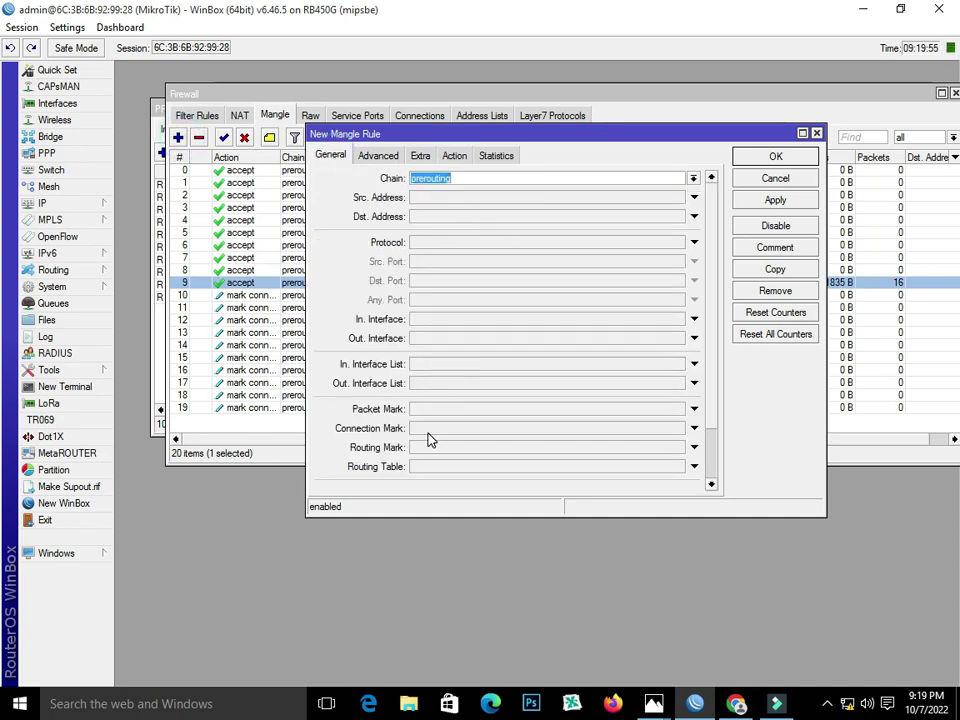
left_click(430, 197)
right_click(455, 198)
left_click(484, 246)
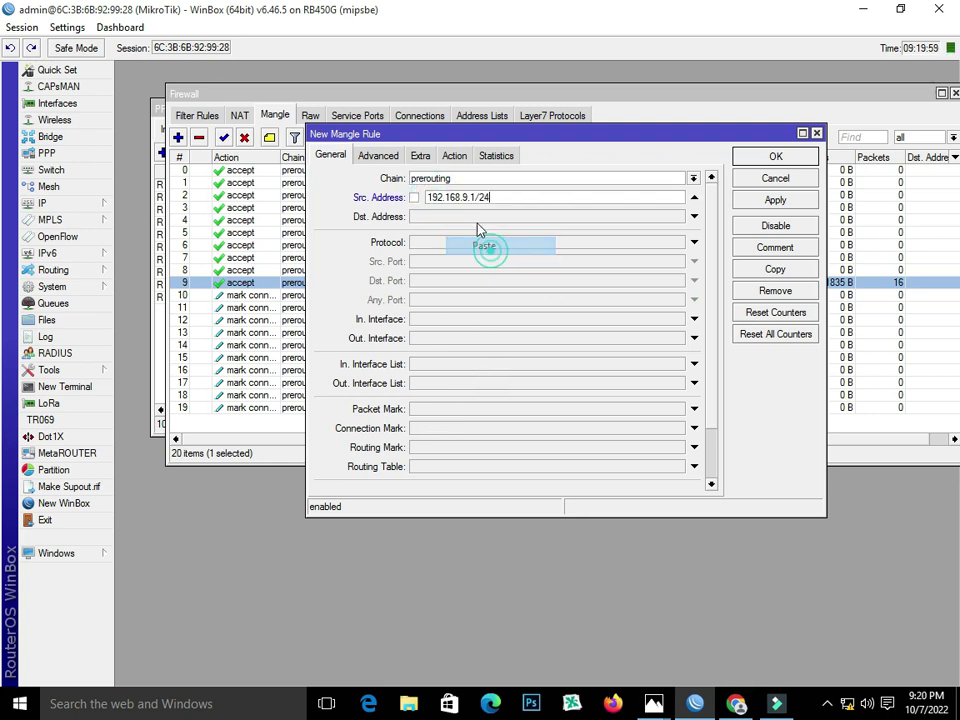
left_click(475, 196)
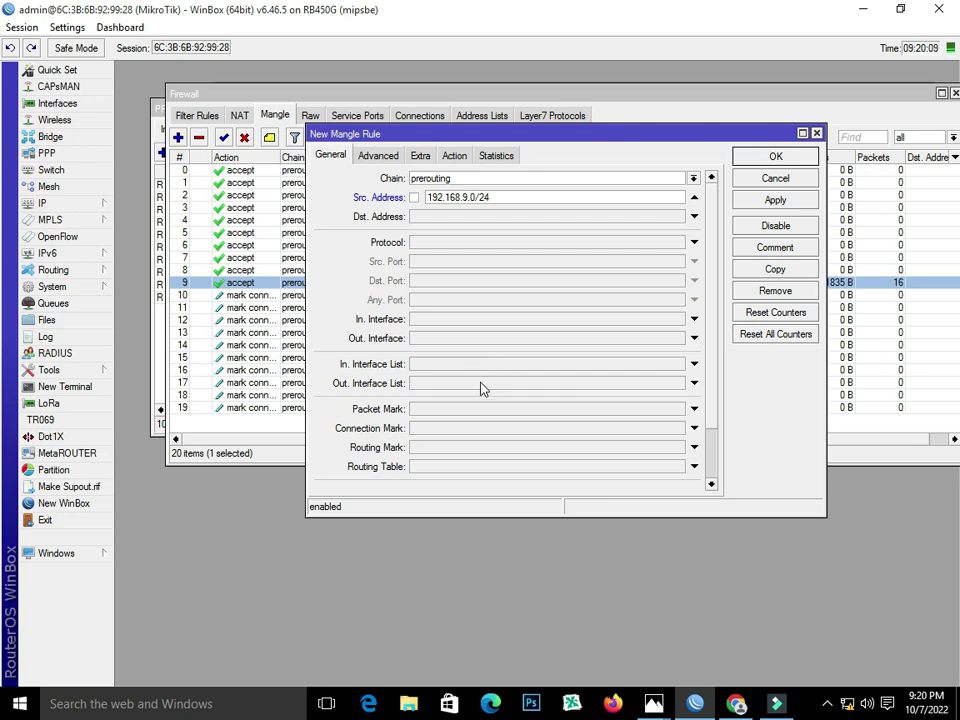
mouse_move(657, 143)
left_mouse_down()
mouse_move(647, 168)
mouse_move(648, 138)
left_mouse_up()
left_click(427, 424)
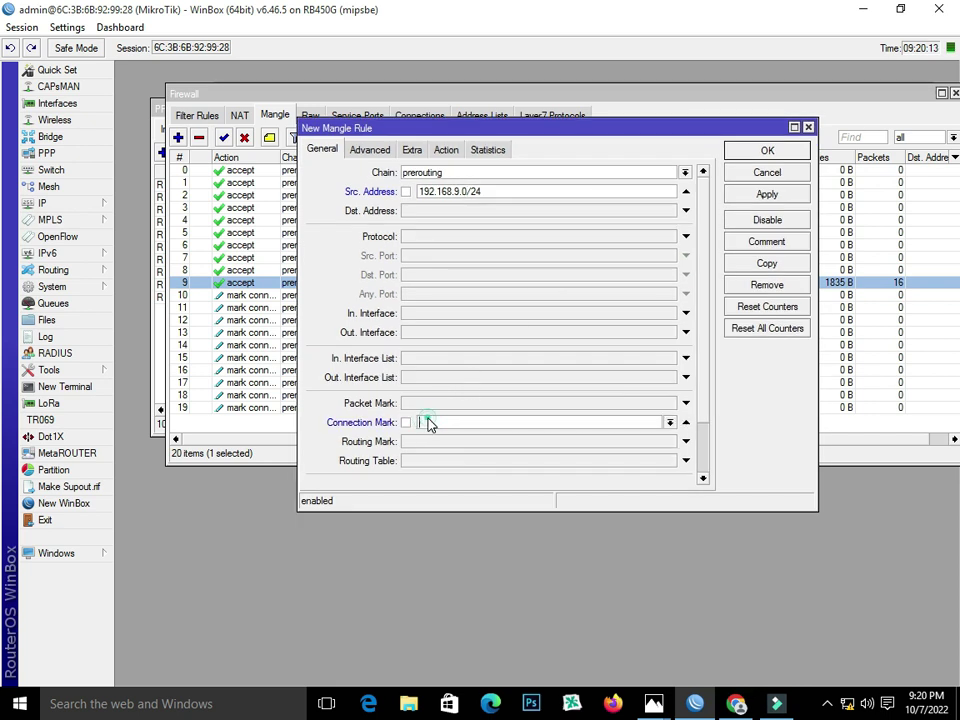
left_click(669, 422)
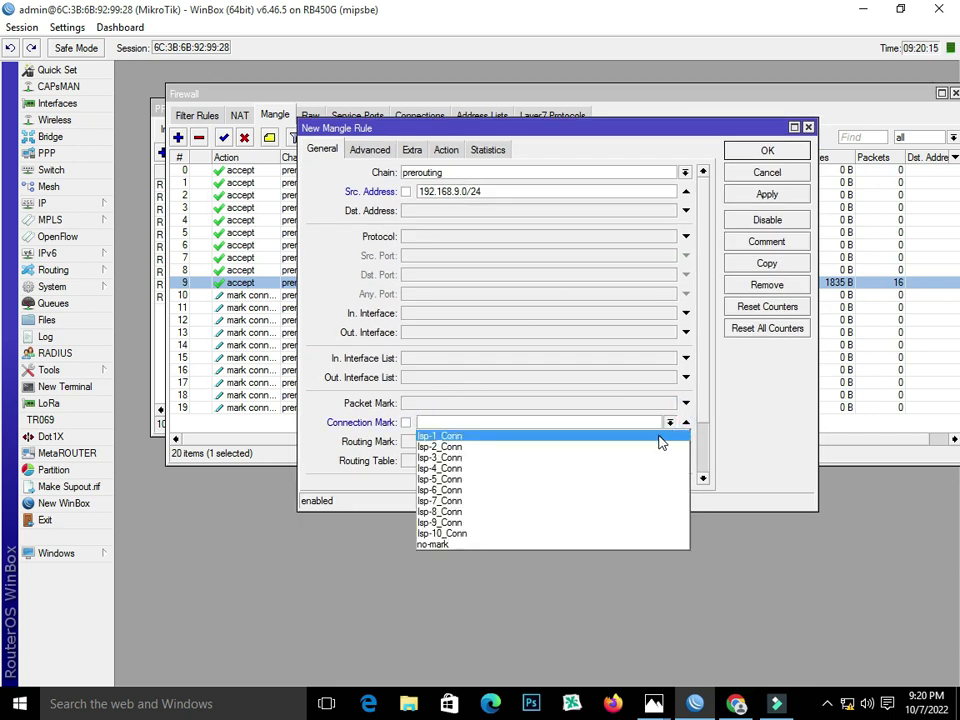
- Set the rule's action to mark routing with new routing mark to_Isp-1 and apply it
left_click(446, 149)
left_click(480, 176)
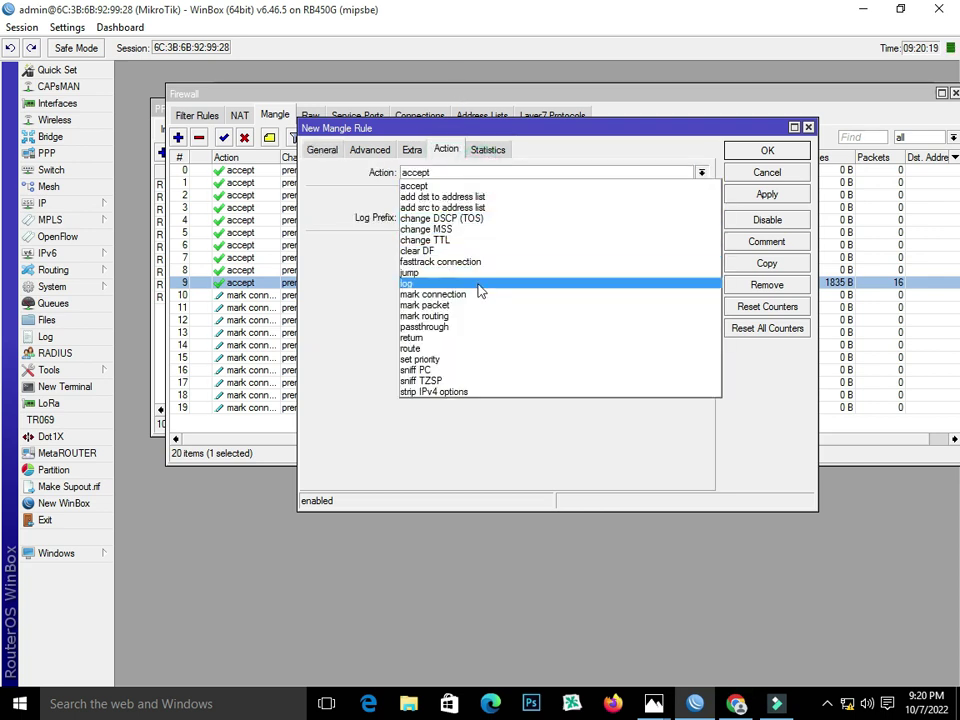
left_click(478, 318)
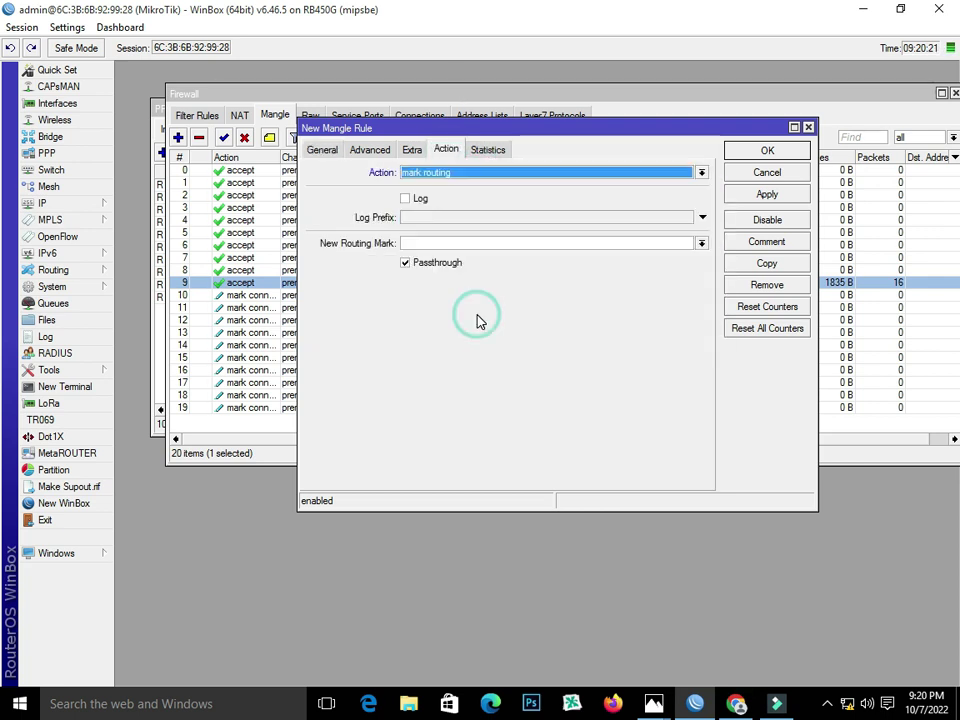
left_click(414, 241)
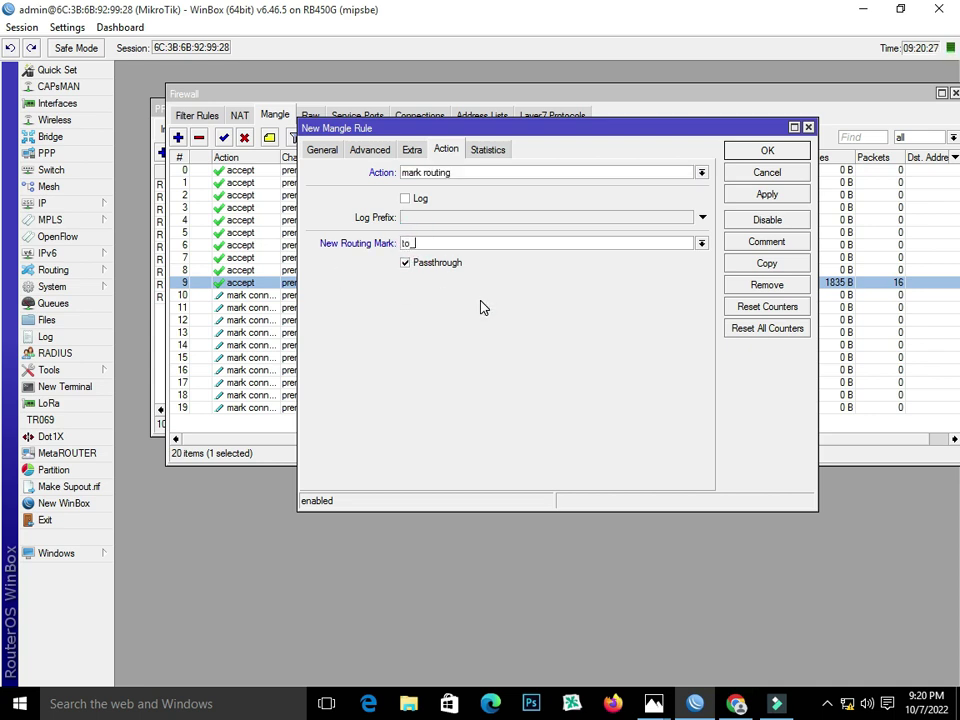
type("to_lsp-1")
left_click(745, 199)
- Duplicate the to_Isp-1 routing rule and apply the copy with connection mark Isp-2_Conn and new routing mark to_Isp-2
left_click(766, 264)
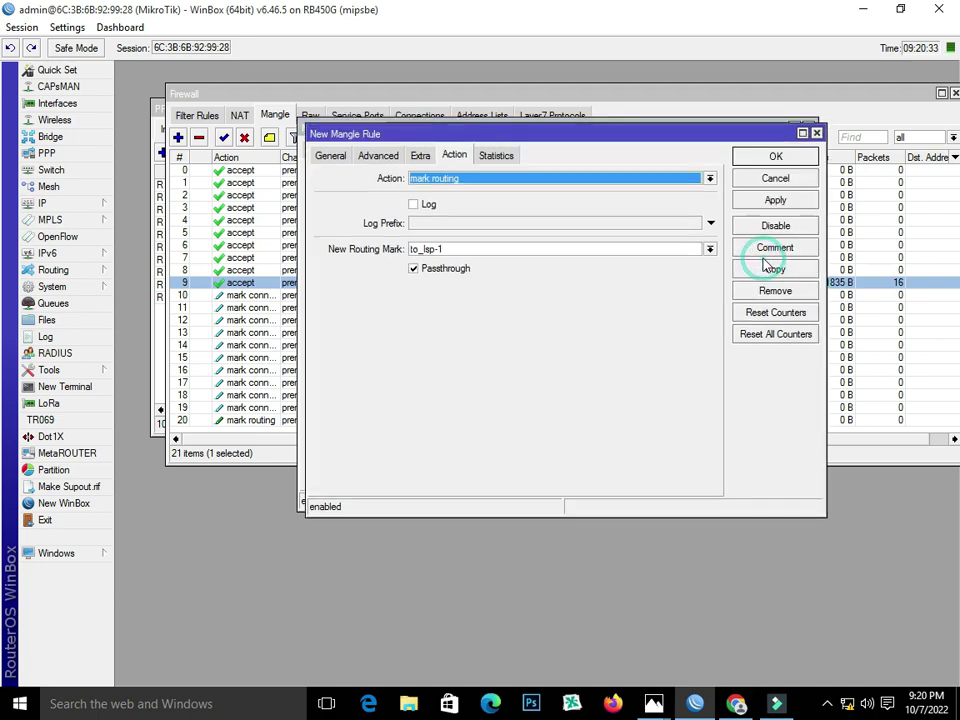
left_click(370, 157)
left_click(332, 156)
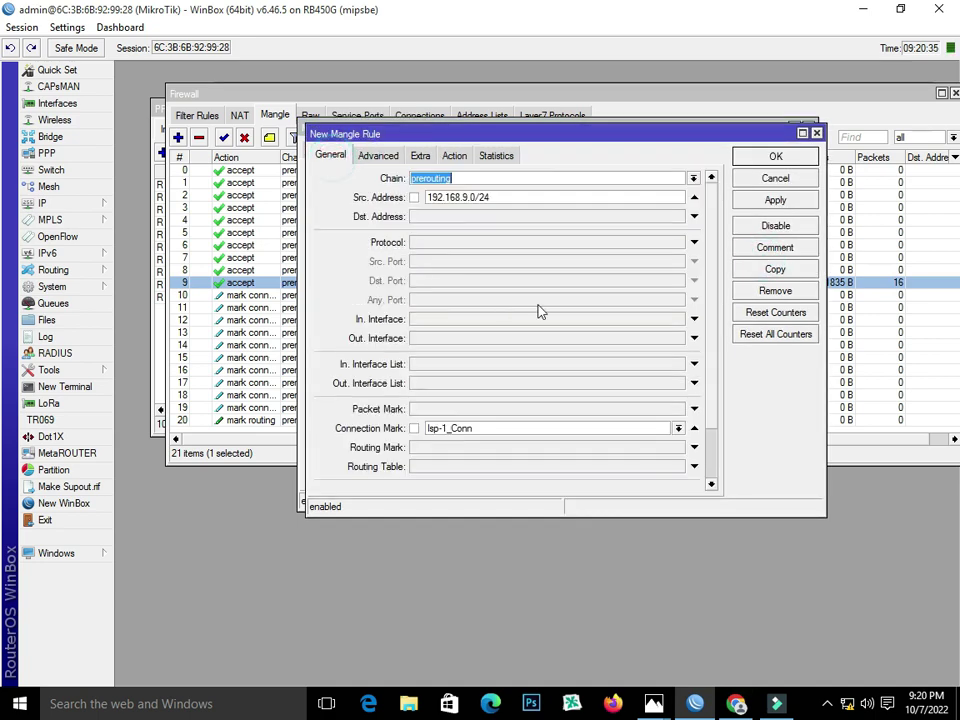
left_click(648, 426)
left_click(678, 428)
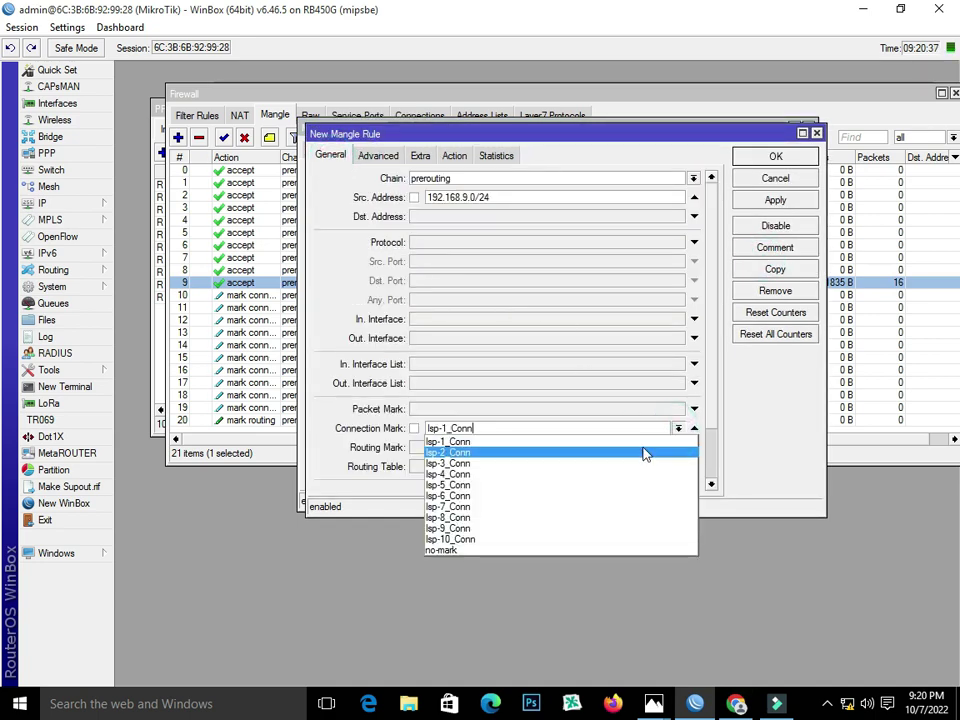
left_click(643, 456)
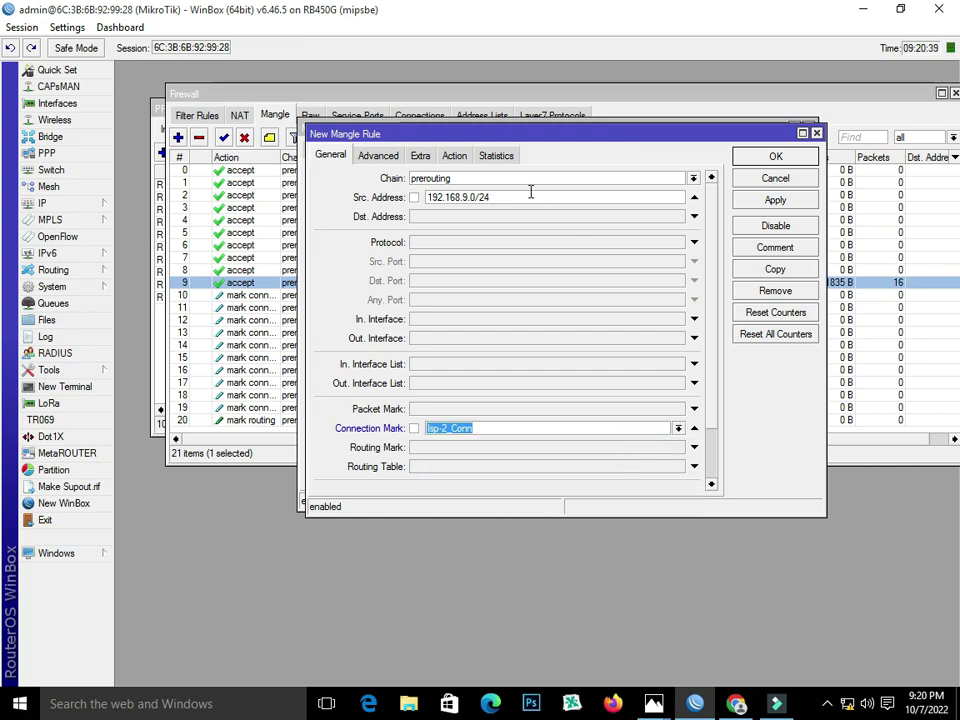
left_click(454, 155)
left_click(448, 249)
key("BackSpace")
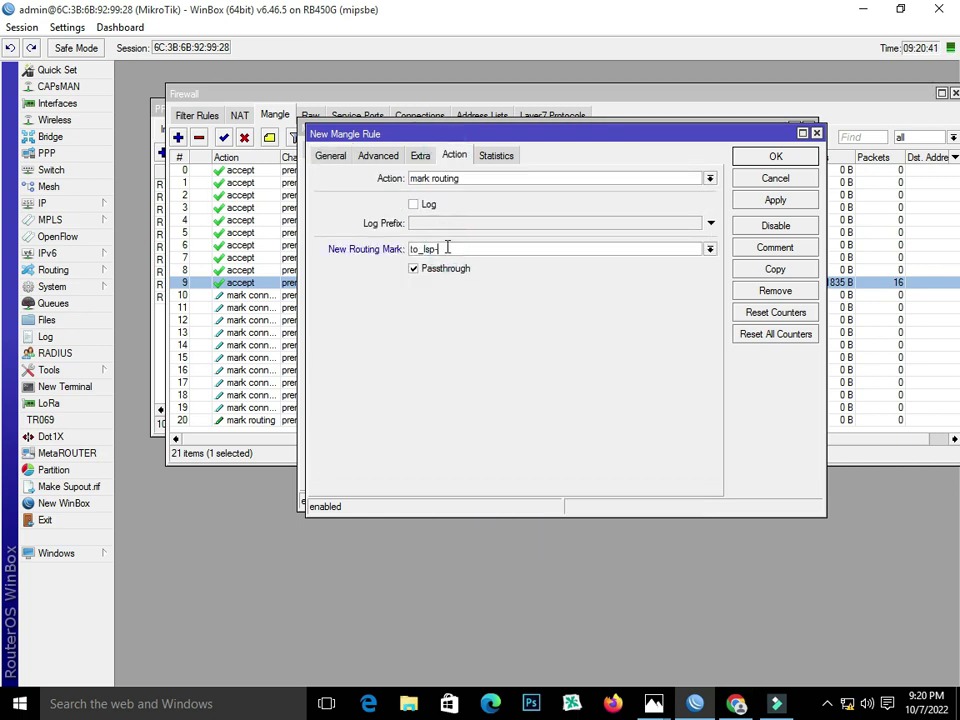
type("2")
left_click(776, 201)
- Duplicate the to_Isp-2 routing rule and apply the copy with connection mark Isp-3_Conn and new routing mark to_Isp-3
left_click(778, 269)
left_click(350, 174)
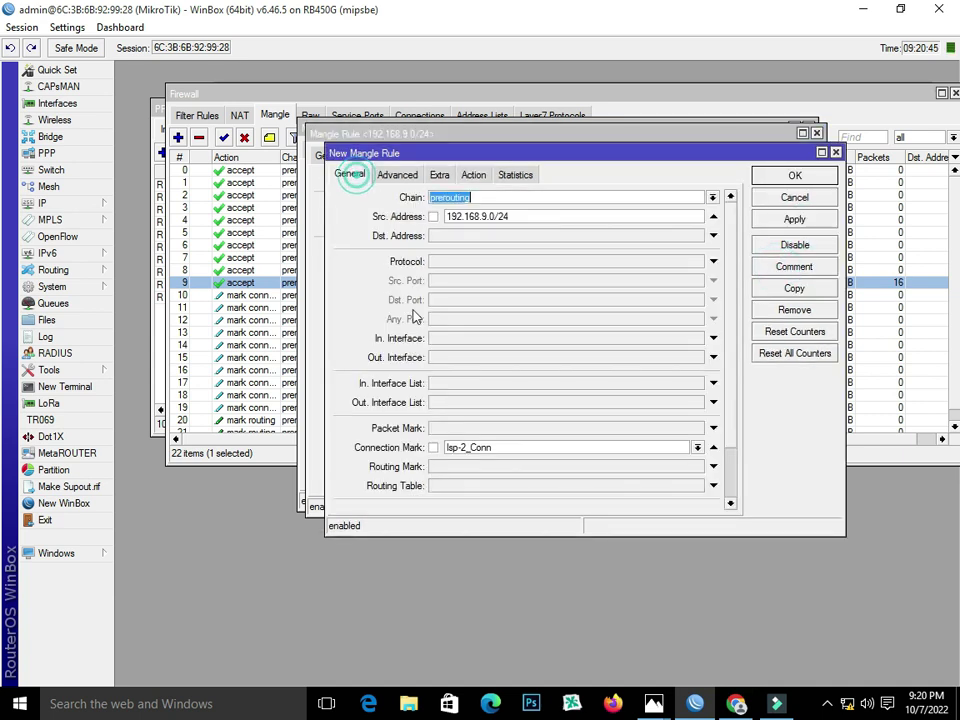
left_click(697, 447)
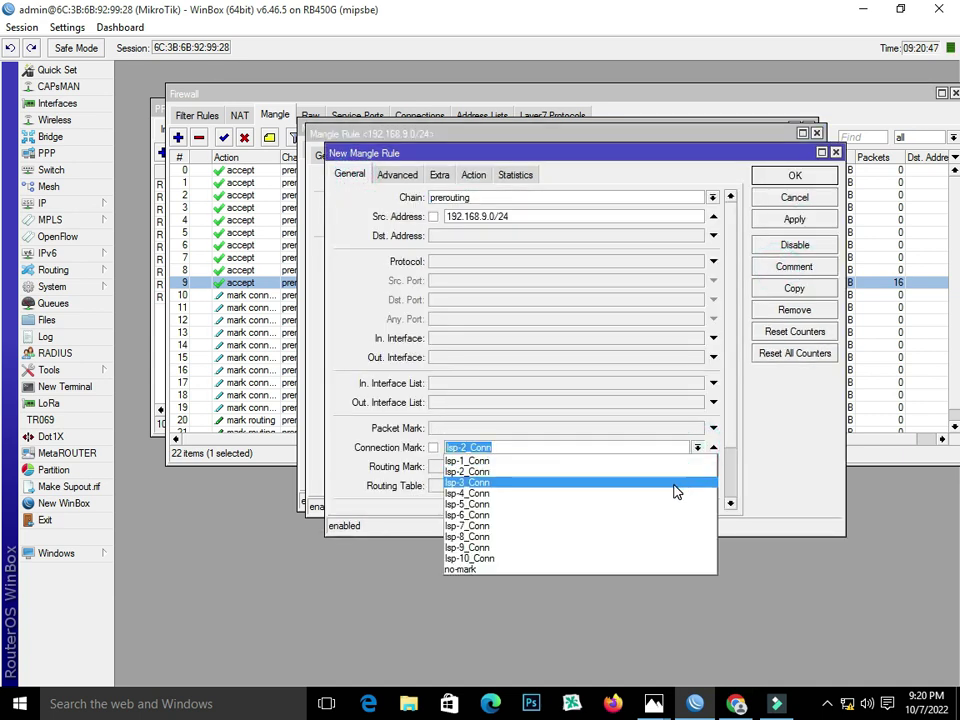
left_click(675, 486)
left_click(476, 175)
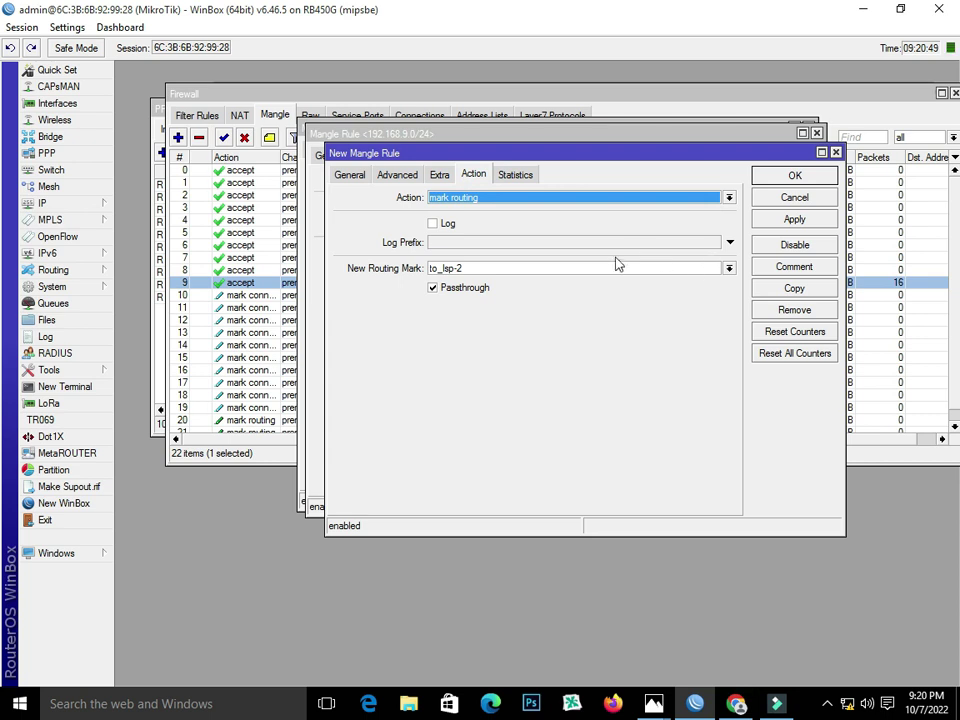
left_click(553, 270)
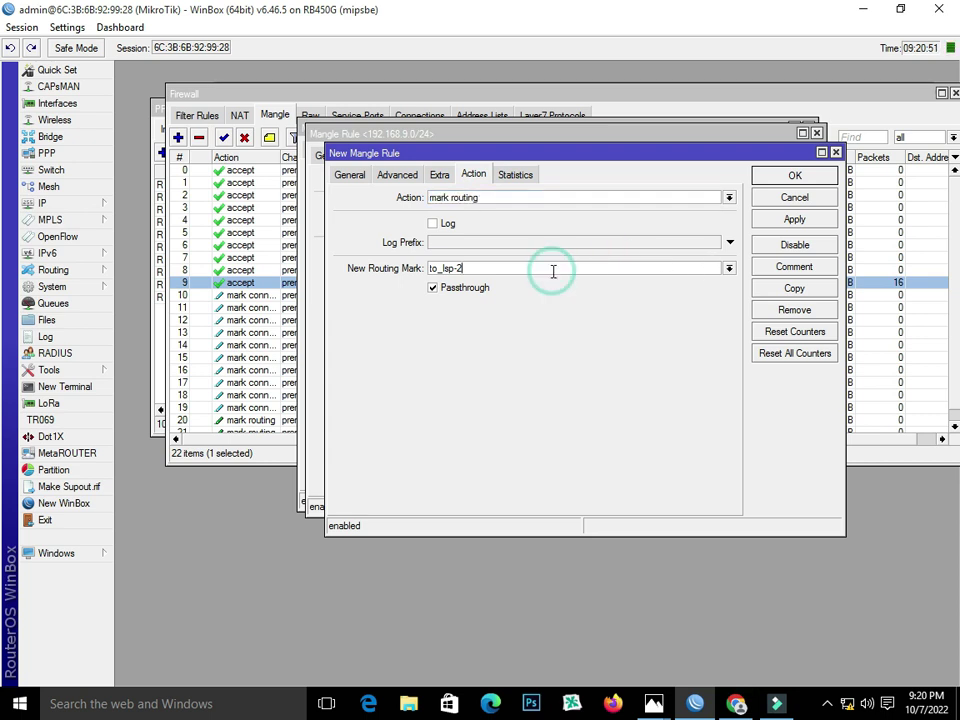
key("BackSpace")
key("BackSpace")
type("-3")
left_click(794, 219)
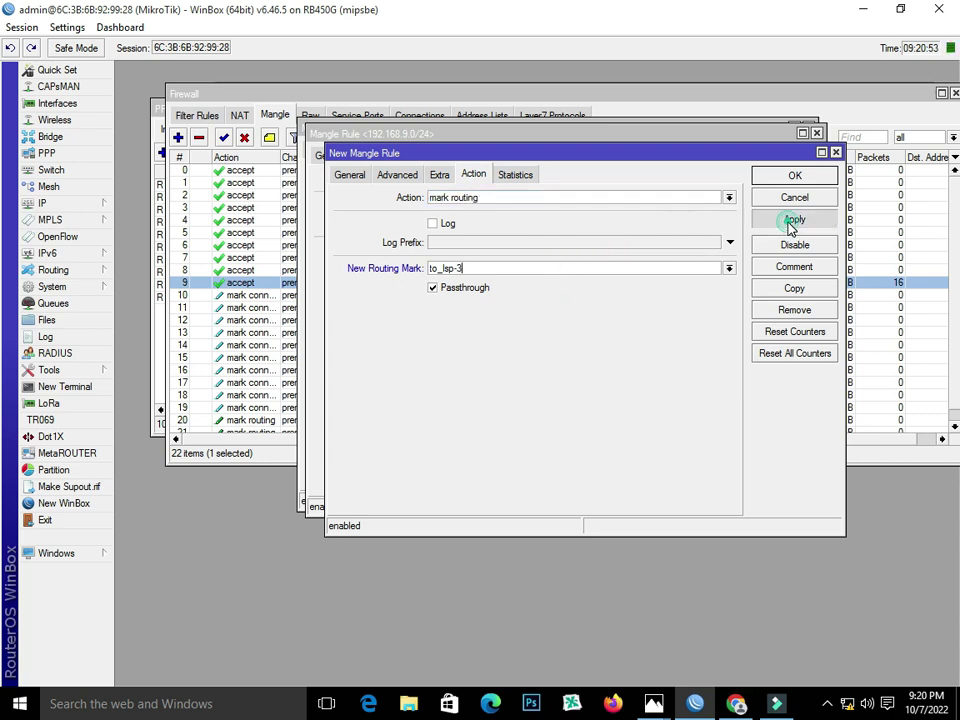
- Duplicate the to_Isp-3 routing rule and apply the copy with connection mark Isp-4_Conn and new routing mark to_Isp-4
left_click(794, 288)
left_click(379, 193)
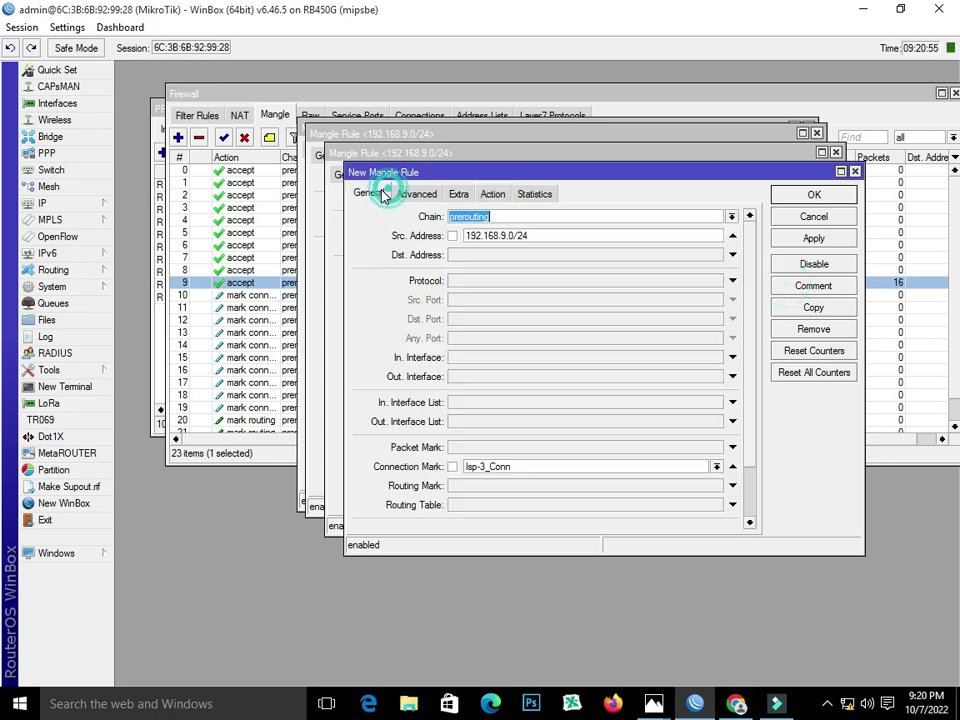
left_click(715, 468)
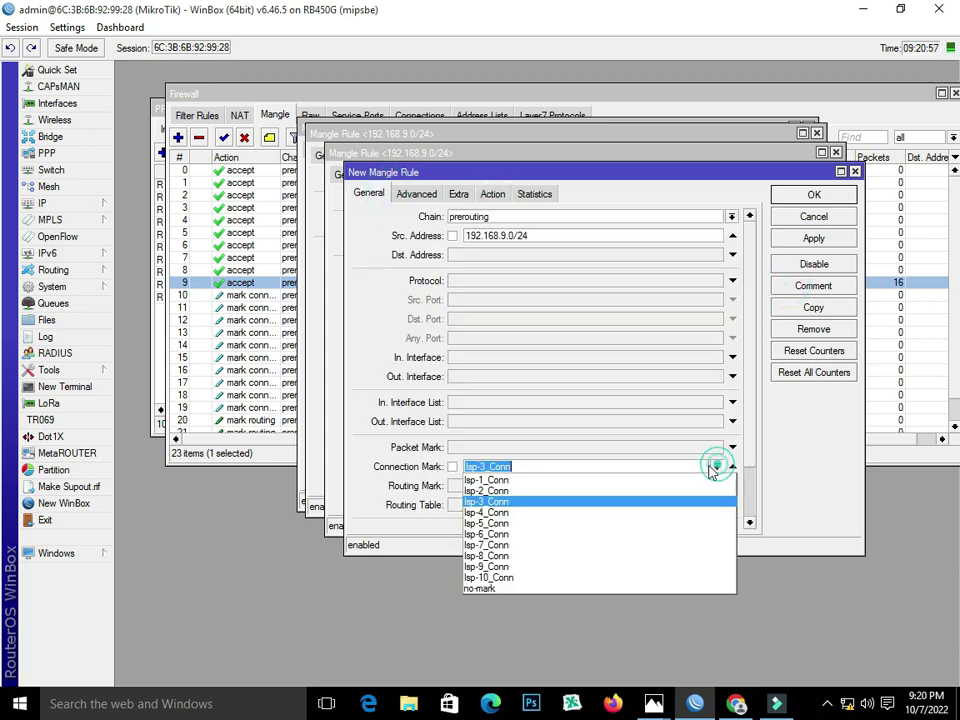
left_click(680, 512)
left_click(508, 193)
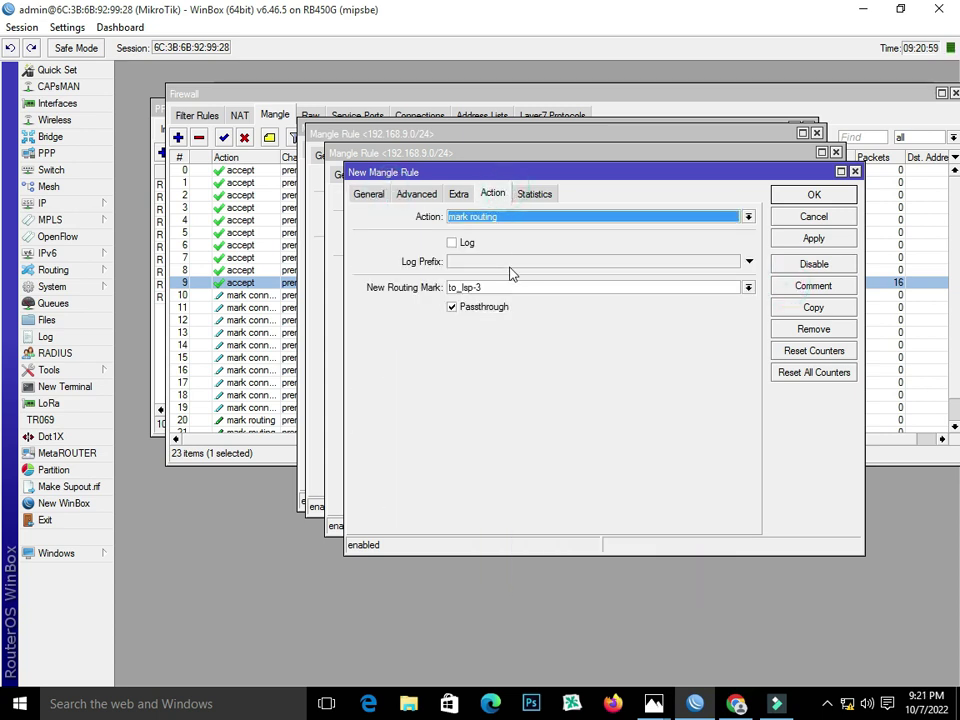
left_click(508, 285)
key("BackSpace")
type("4")
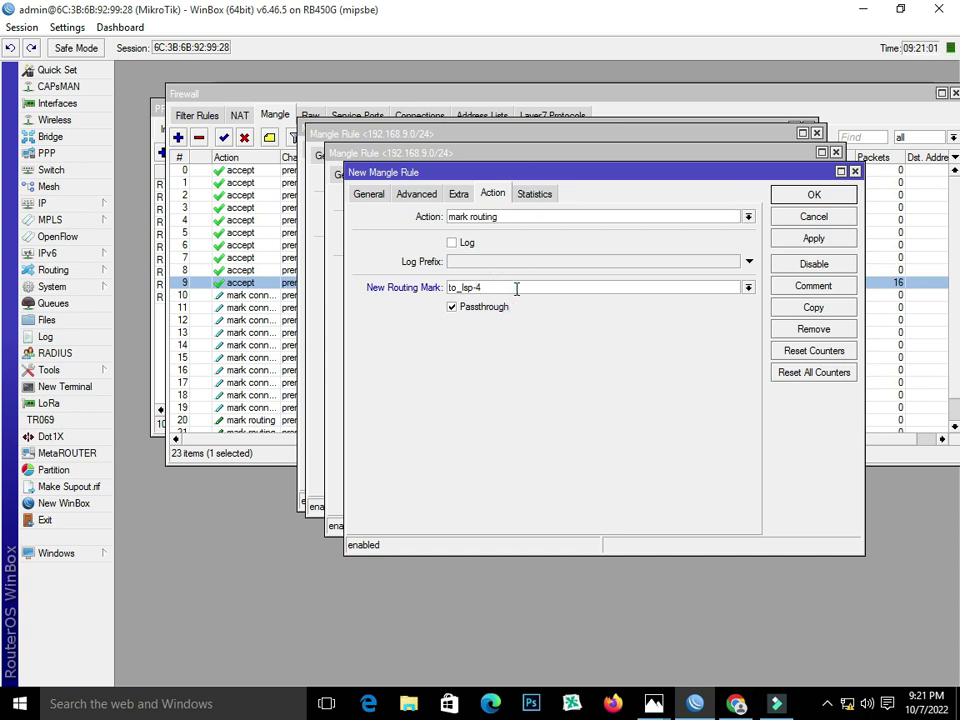
- Duplicate the to_Isp-4 routing rule and apply the copy with connection mark Isp-5_Conn and new routing mark to_Isp-5
left_click(810, 306)
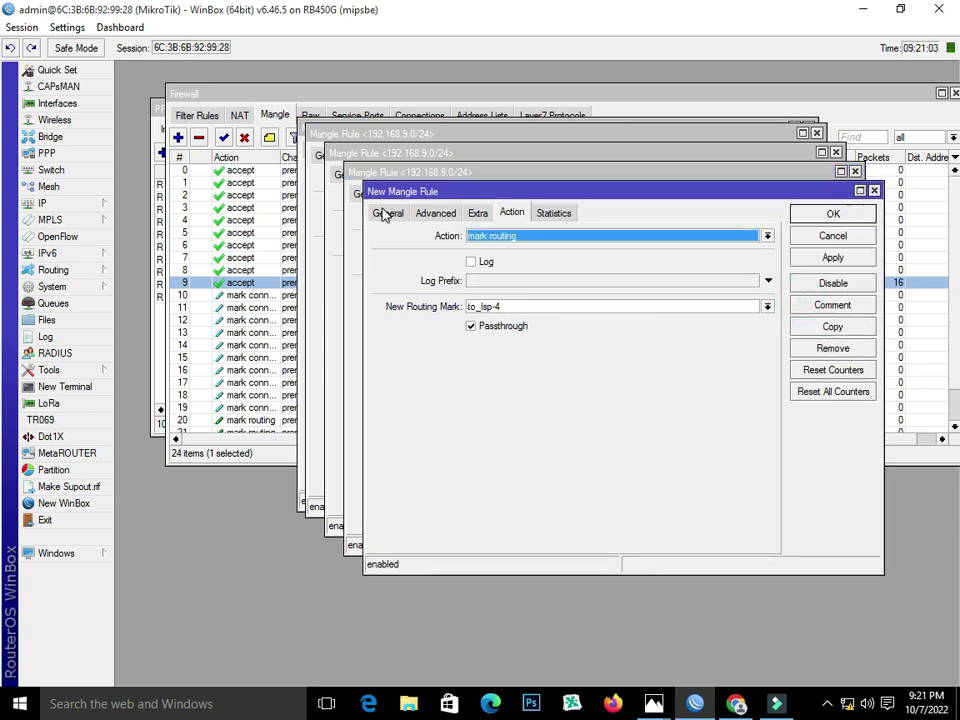
left_click(387, 213)
left_click(736, 487)
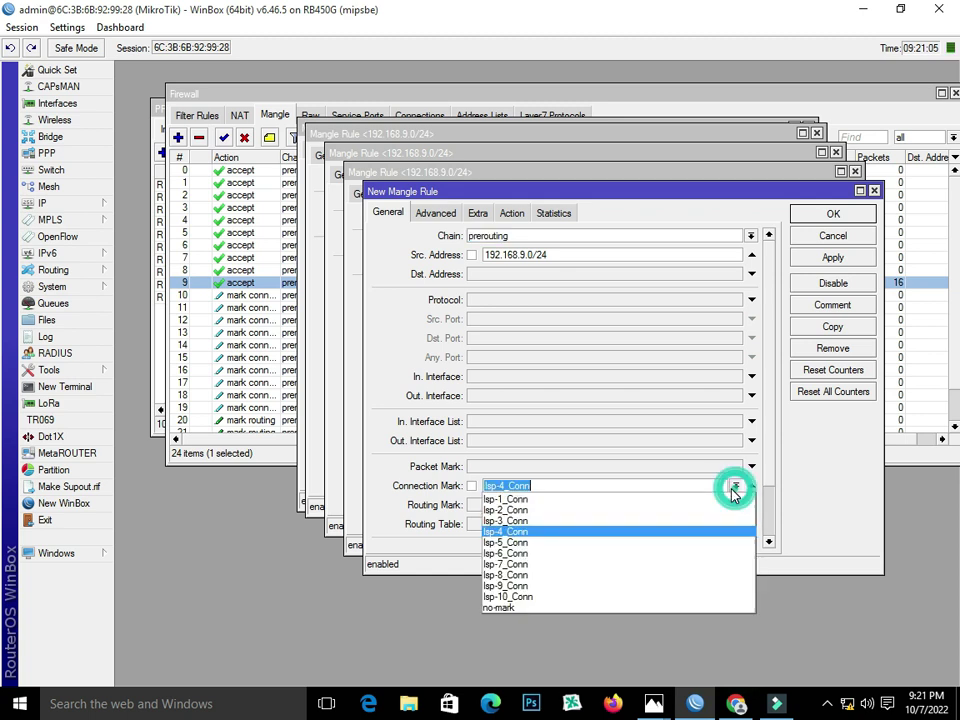
left_click(684, 545)
left_click(512, 213)
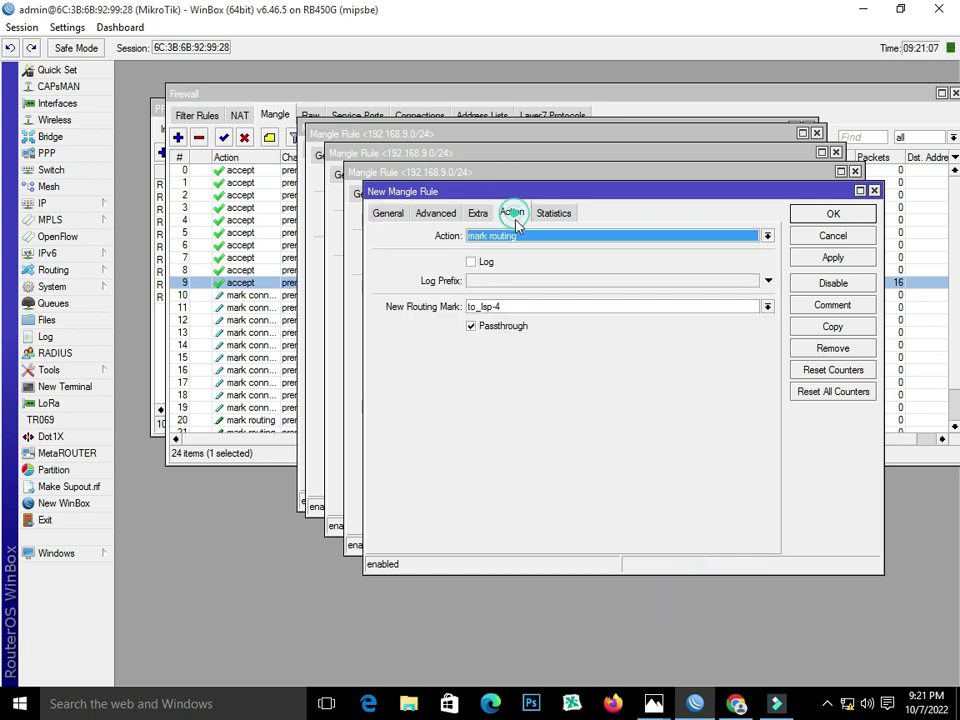
left_click(760, 308)
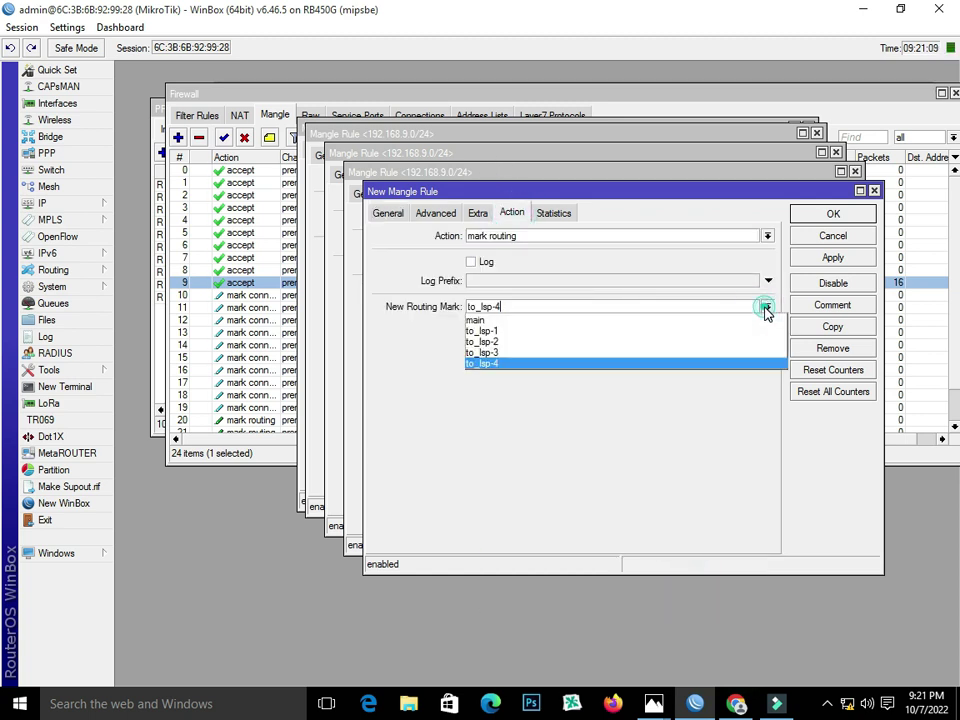
left_click(631, 306)
key("BackSpace")
type("5")
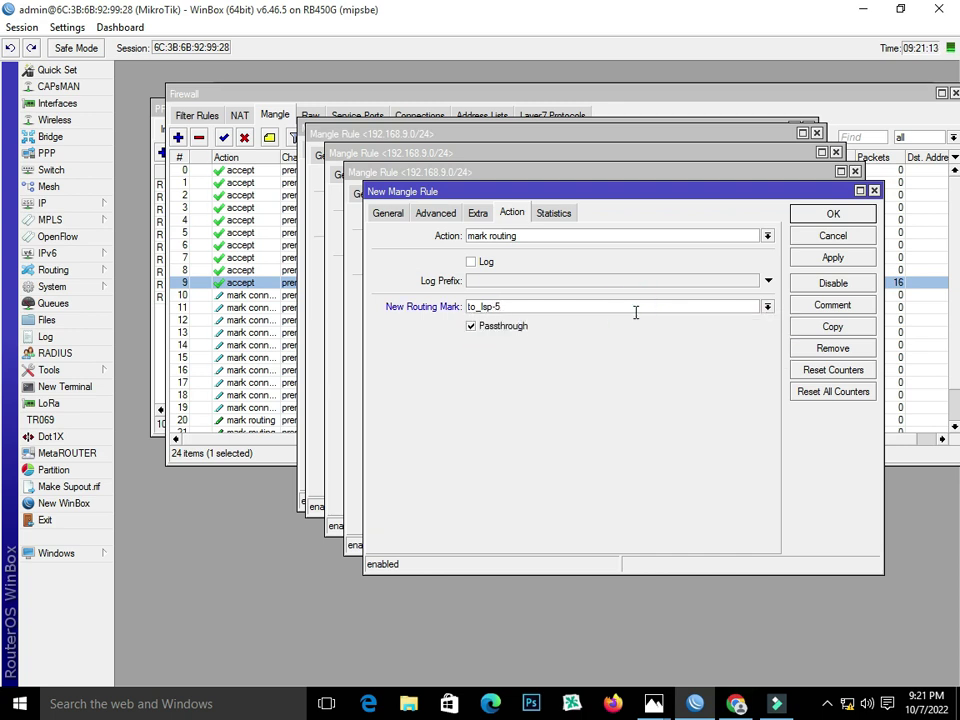
left_click(832, 257)
- Duplicate the to_Isp-5 routing rule and apply the copy with connection mark Isp-6_Conn and new routing mark to_Isp-6
left_click(834, 327)
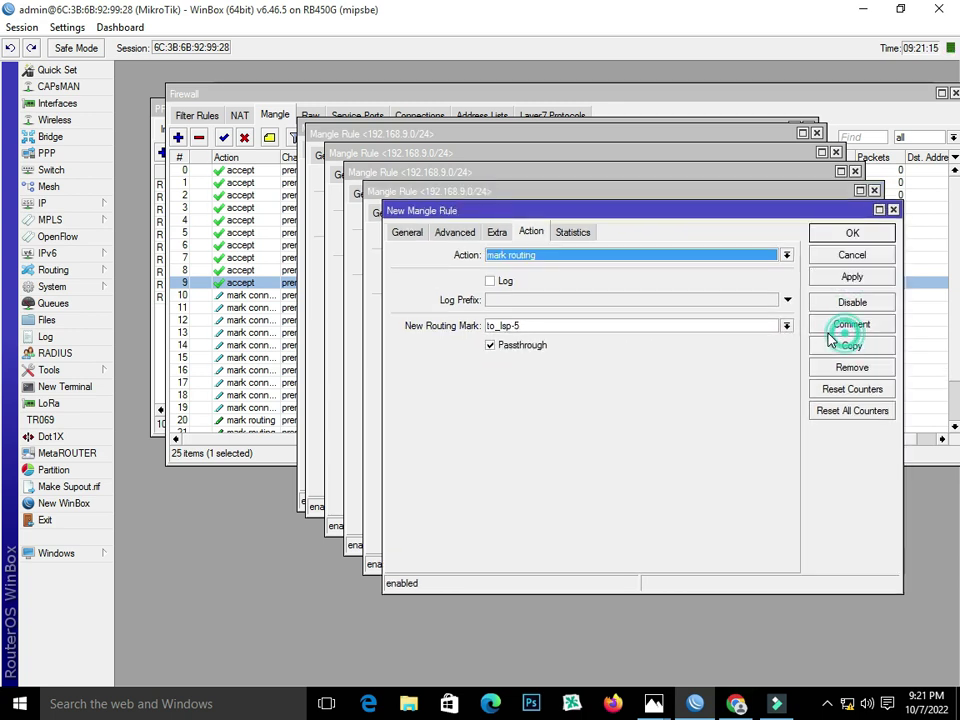
left_click(418, 234)
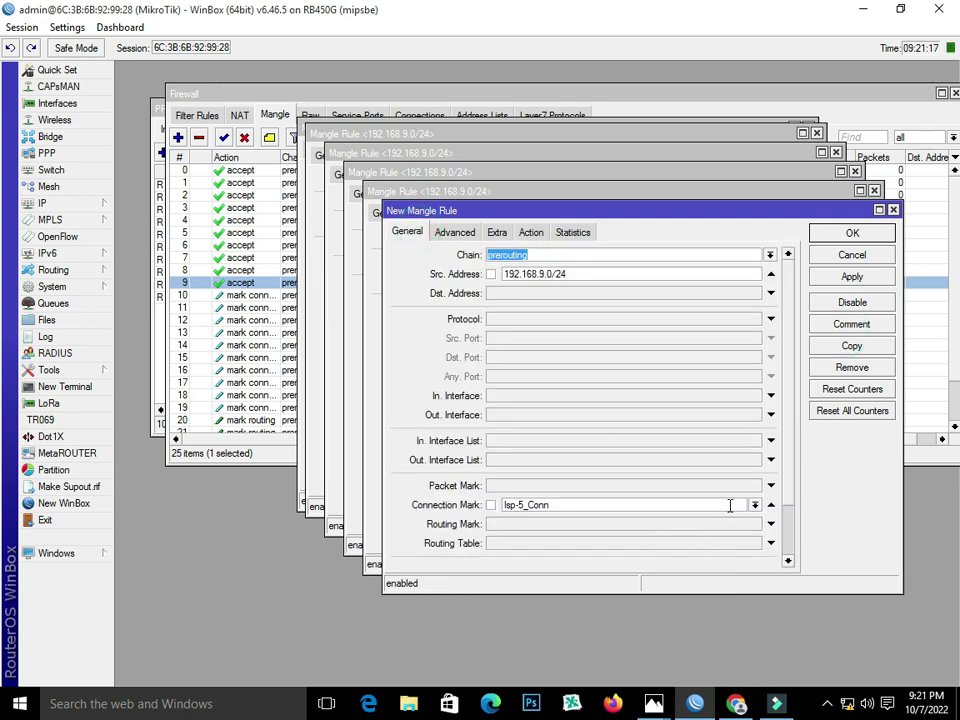
left_click(755, 505)
left_click(718, 568)
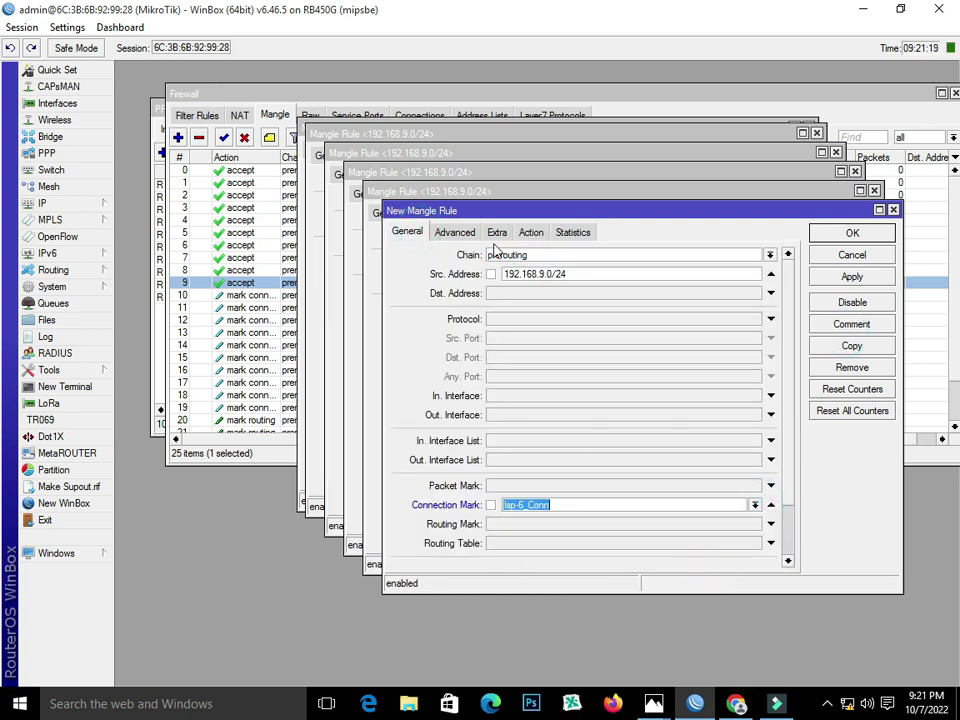
left_click(531, 232)
left_click(538, 324)
key("BackSpace")
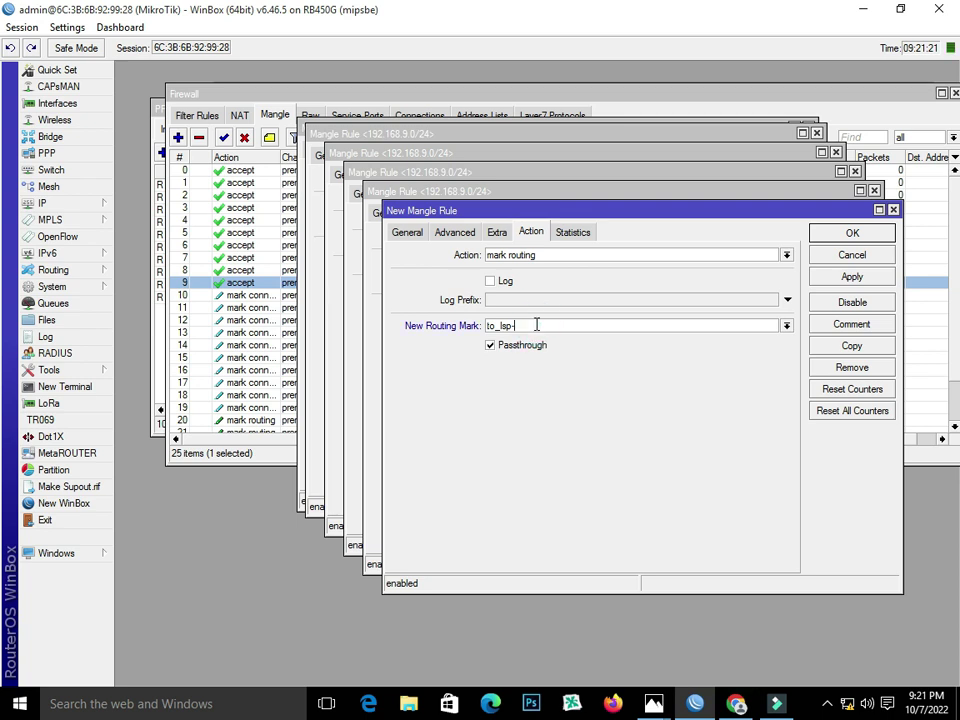
left_click(814, 277)
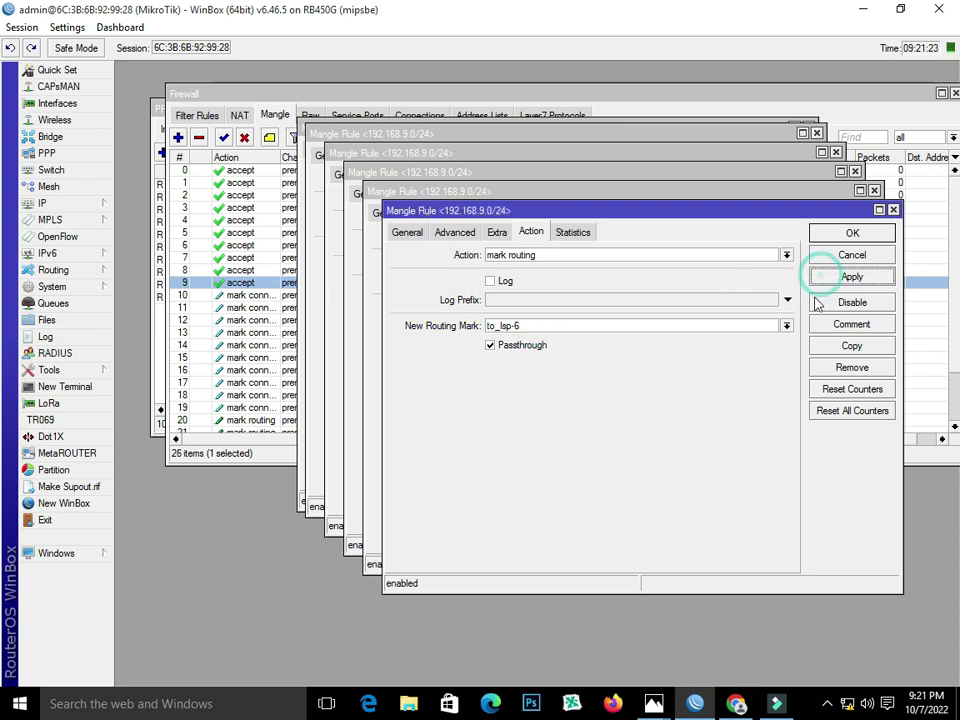
- Duplicate the to_Isp-6 routing rule and apply the copy with connection mark Isp-7_Conn and new routing mark to_Isp-7
left_click(851, 346)
left_click(470, 252)
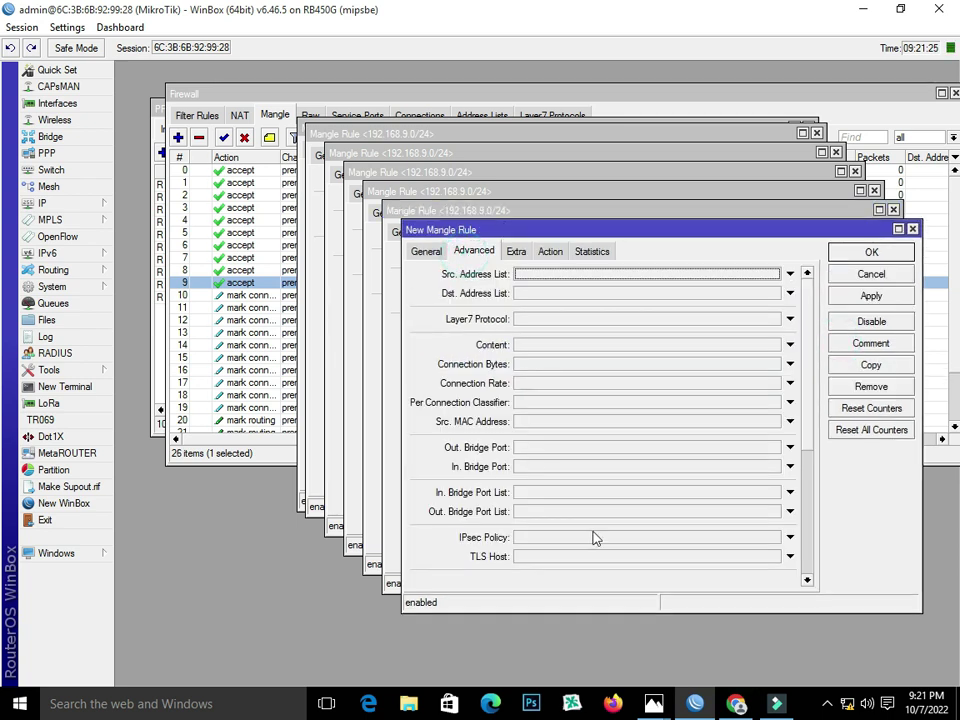
left_click(424, 253)
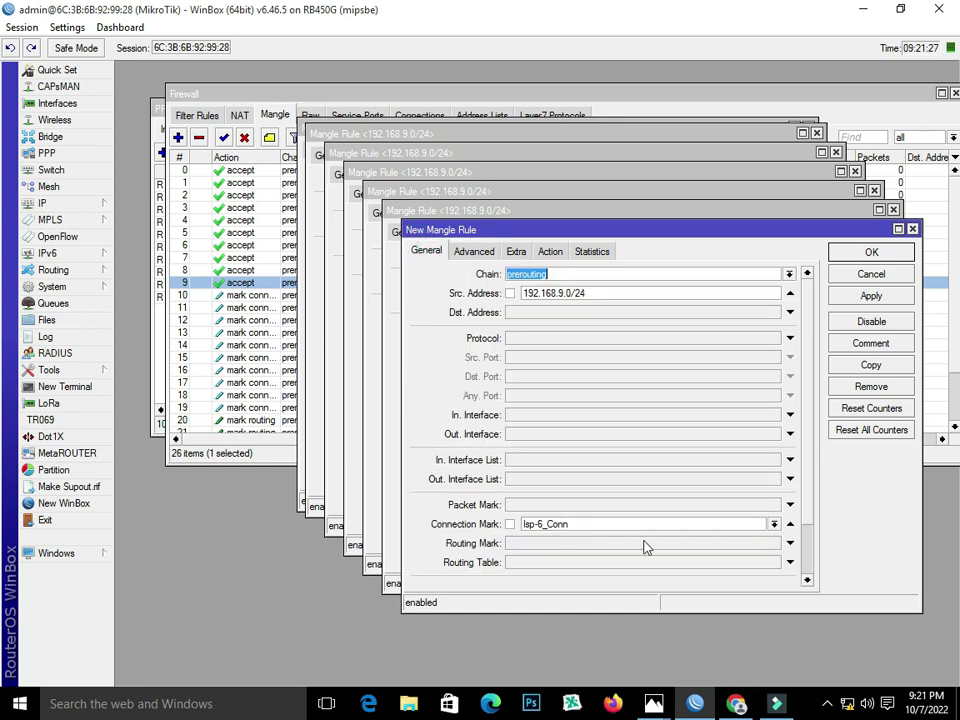
left_click(773, 524)
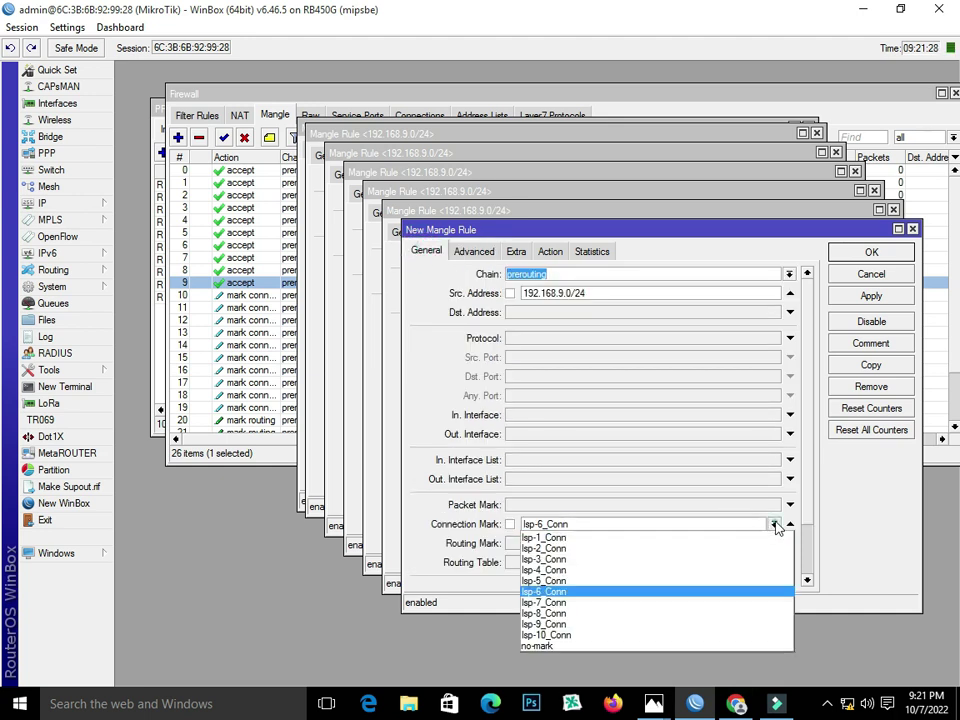
left_click(724, 603)
left_click(516, 251)
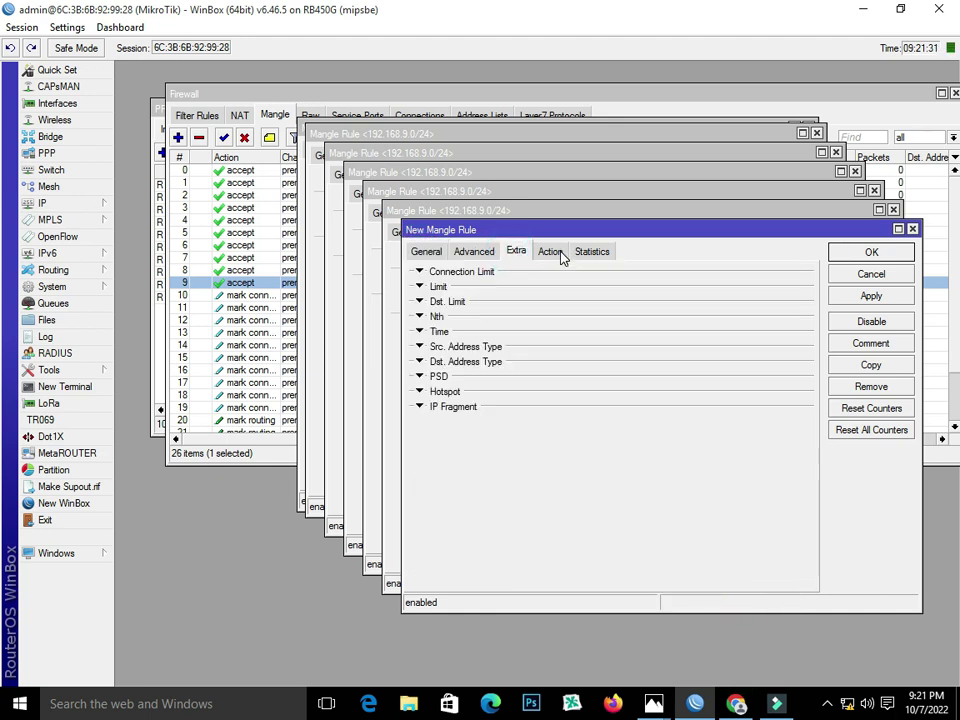
left_click(551, 251)
left_click(574, 346)
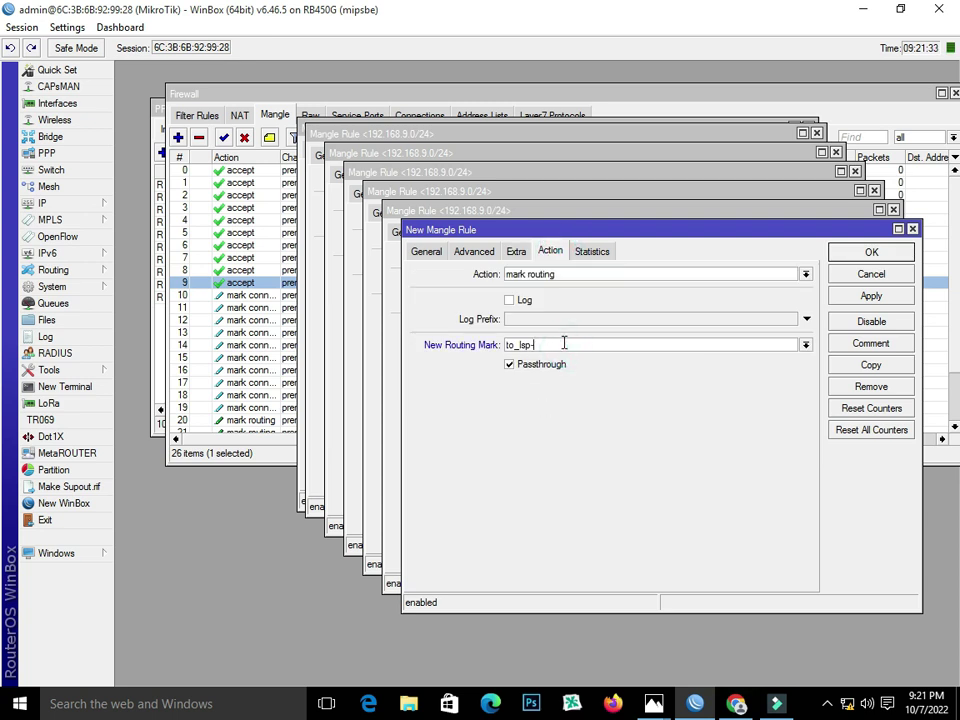
left_click(871, 298)
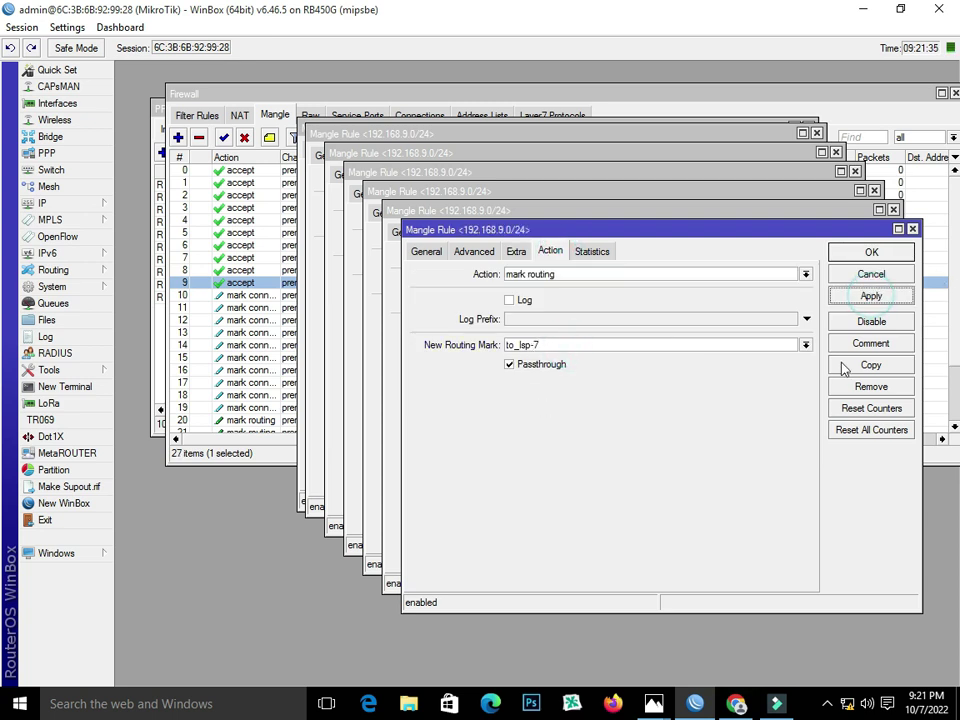
- Duplicate the to_Isp-7 routing rule and apply the copy with connection mark Isp-8_Conn and new routing mark to_Isp-8
left_click(843, 365)
left_click(456, 270)
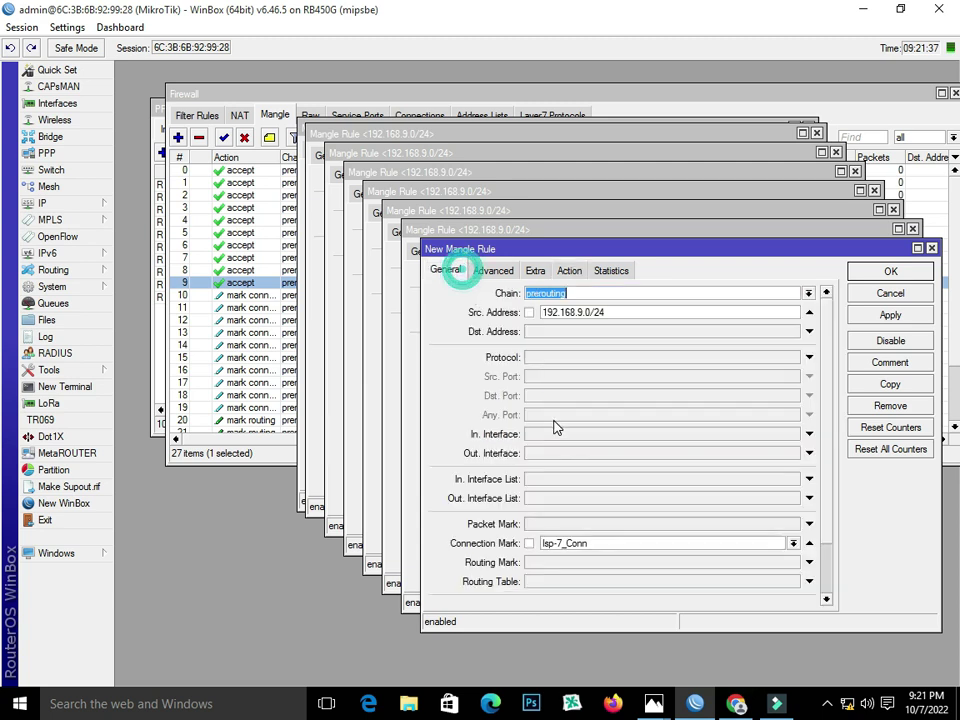
left_click(793, 543)
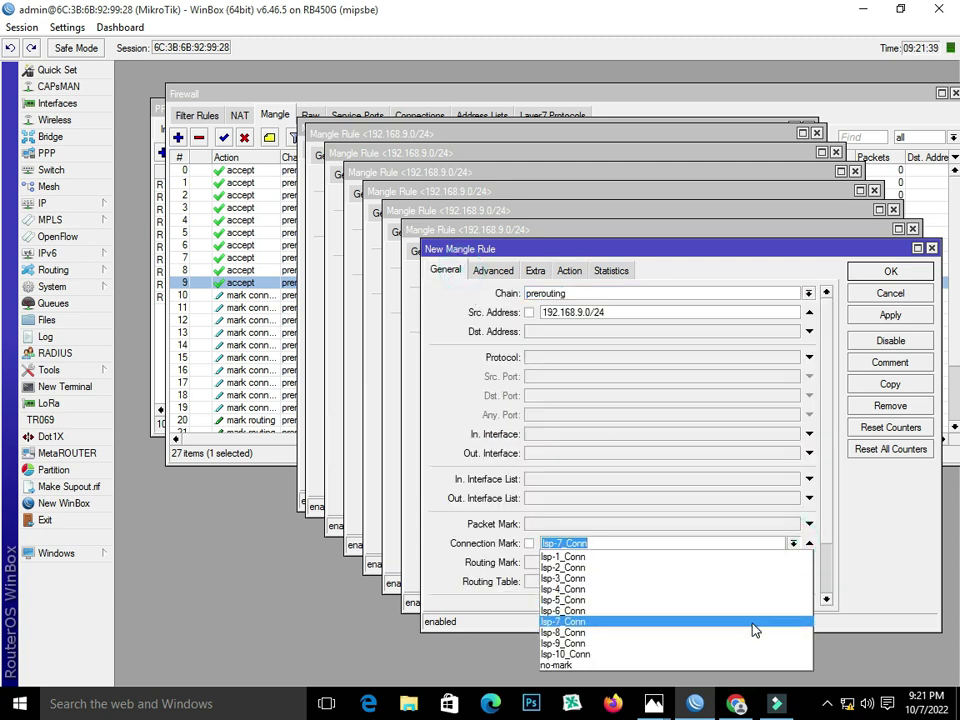
left_click(752, 630)
left_click(569, 270)
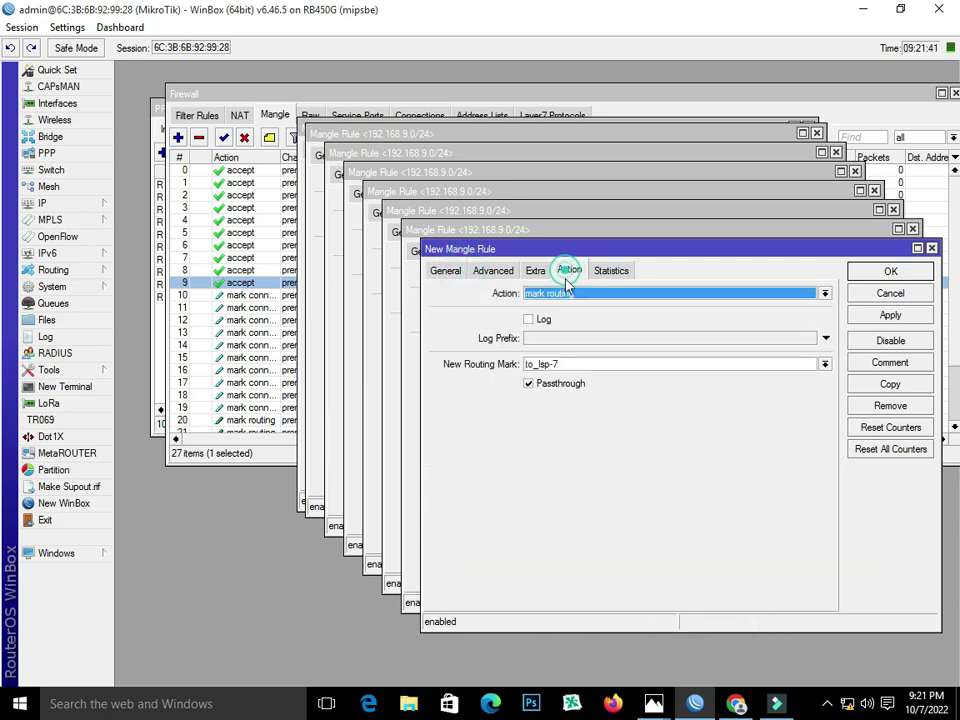
left_click(570, 365)
key("BackSpace")
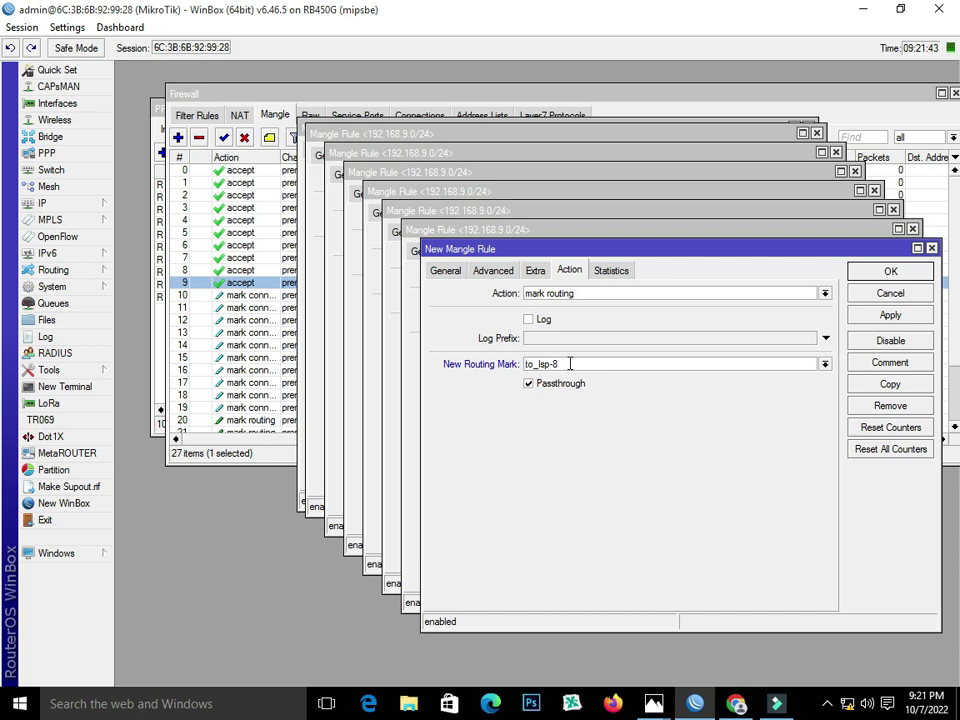
left_click(889, 315)
- Duplicate the to_Isp-8 routing rule and apply the copy with connection mark Isp-9_Conn and new routing mark to_Isp-9
left_click(889, 384)
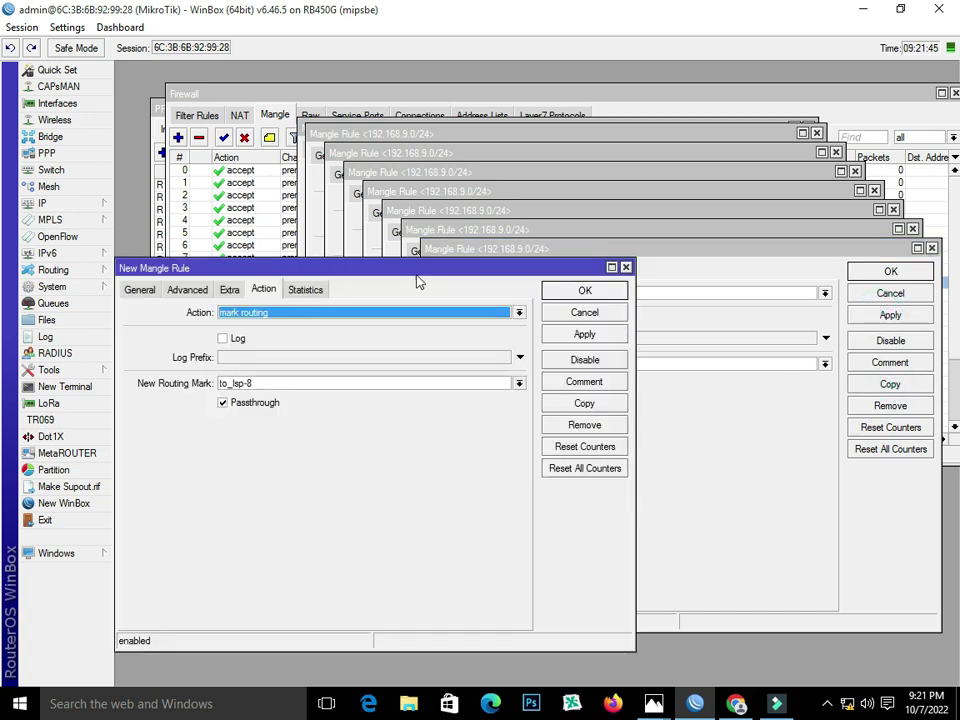
left_click(138, 289)
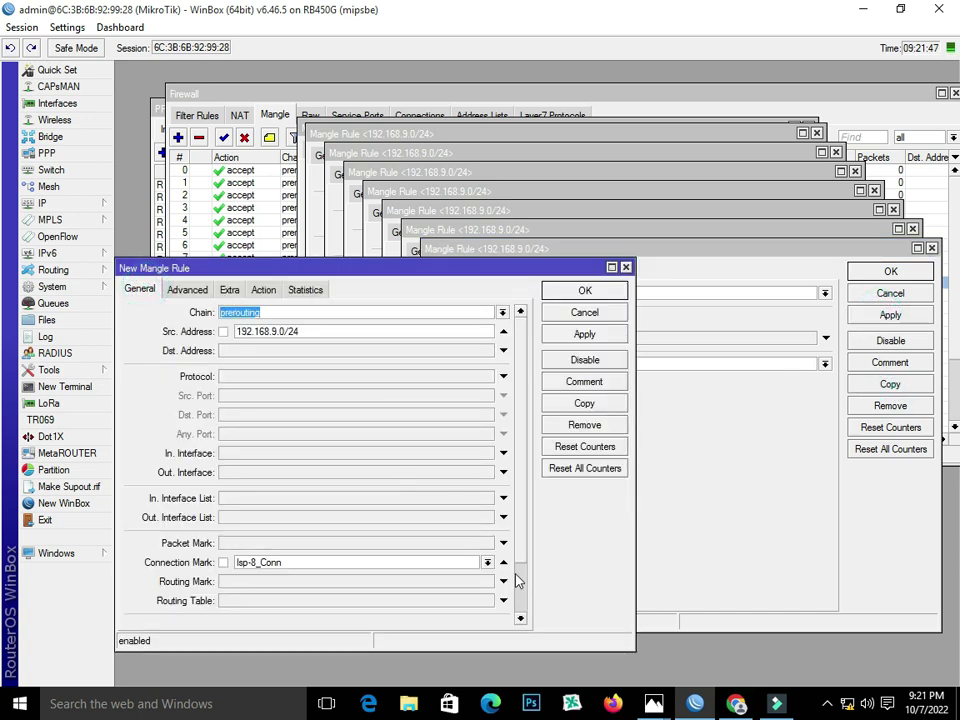
left_click(487, 562)
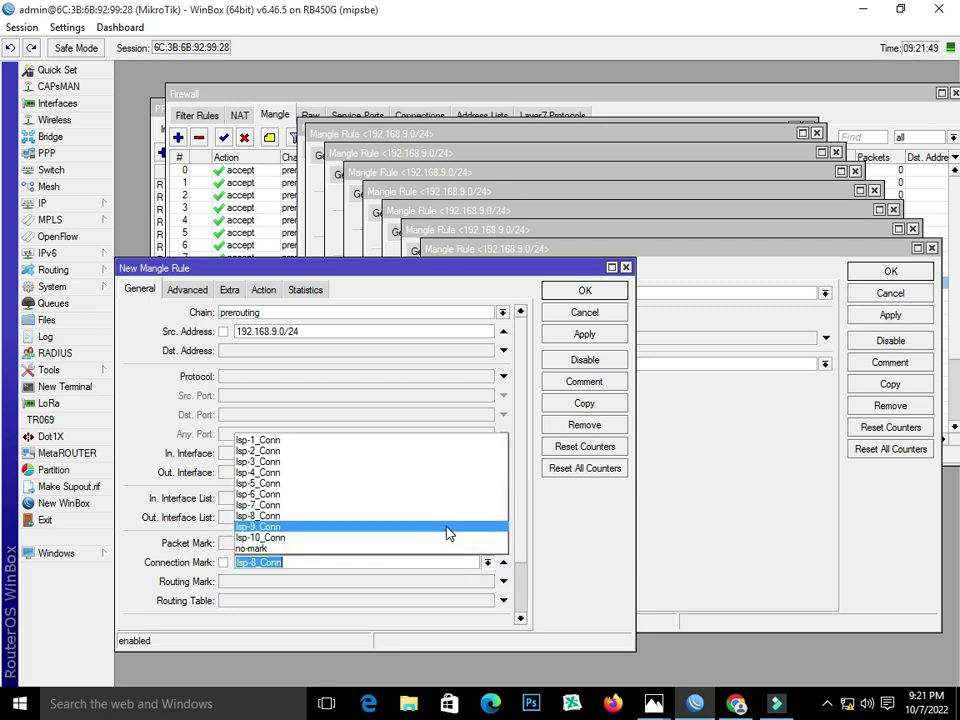
left_click(447, 528)
left_click(270, 289)
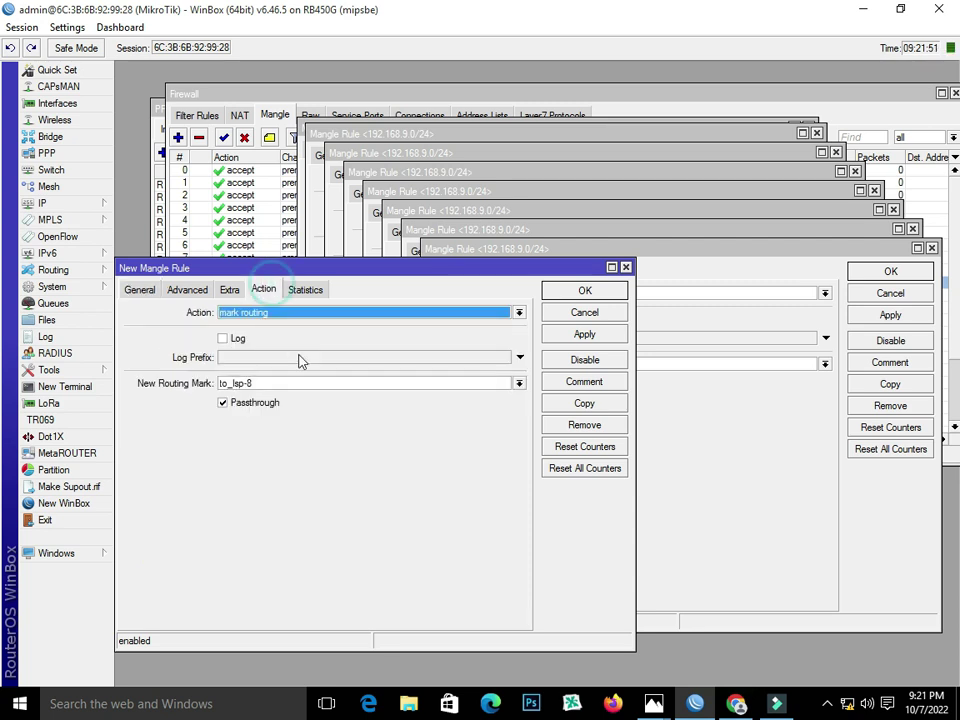
left_click(294, 381)
key("BackSpace")
type("9")
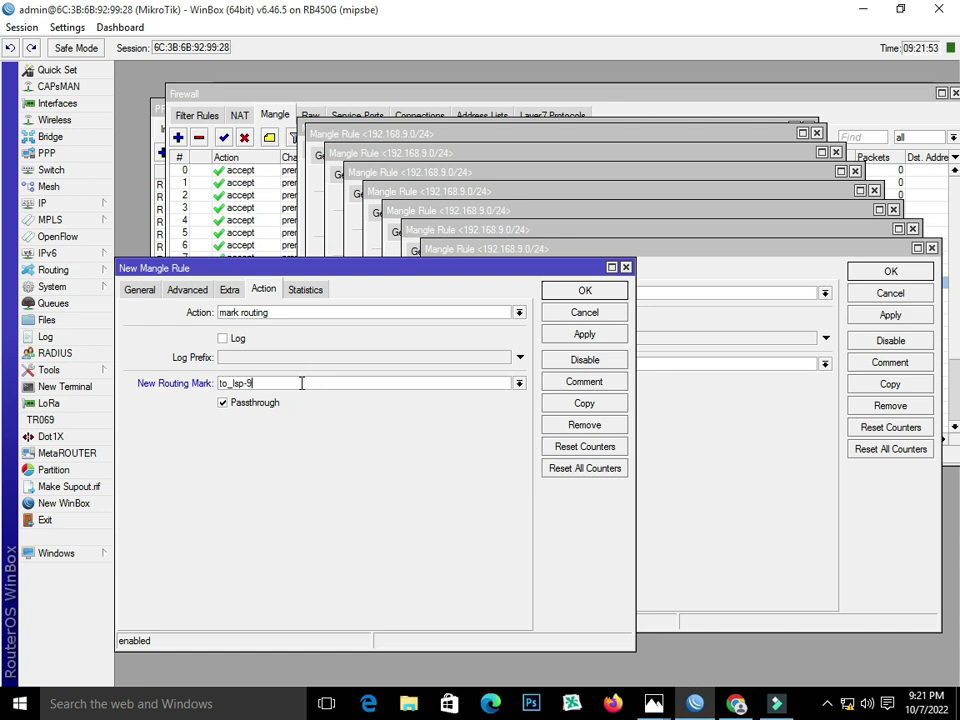
left_click(584, 334)
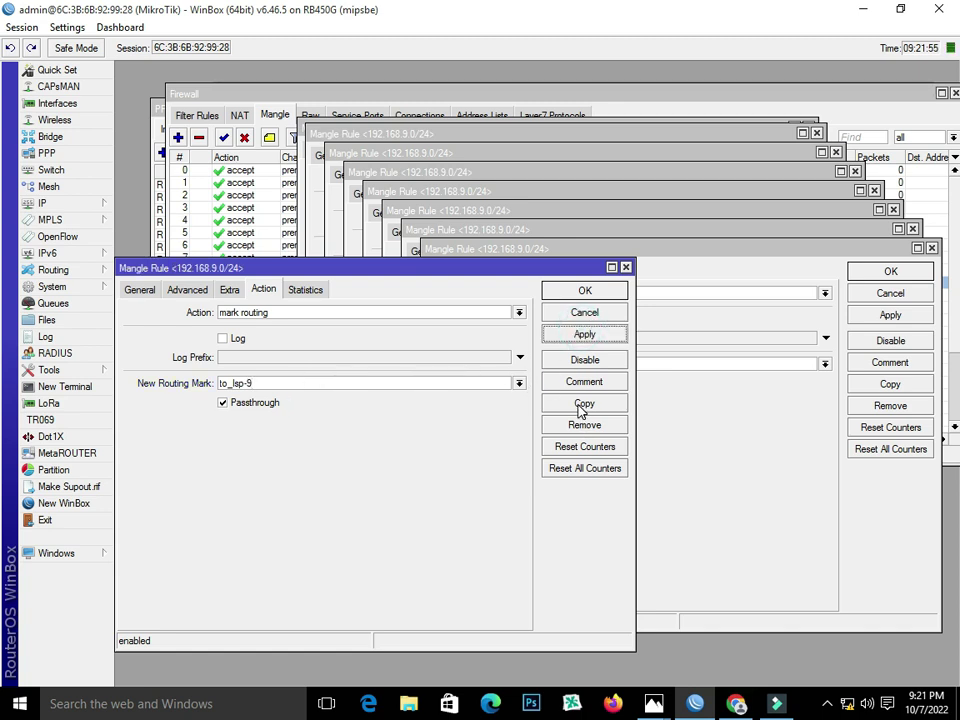
- Duplicate the to_Isp-9 routing rule and apply the copy with connection mark Isp-10_Conn and new routing mark to_Isp-10
left_click(584, 403)
left_click(158, 309)
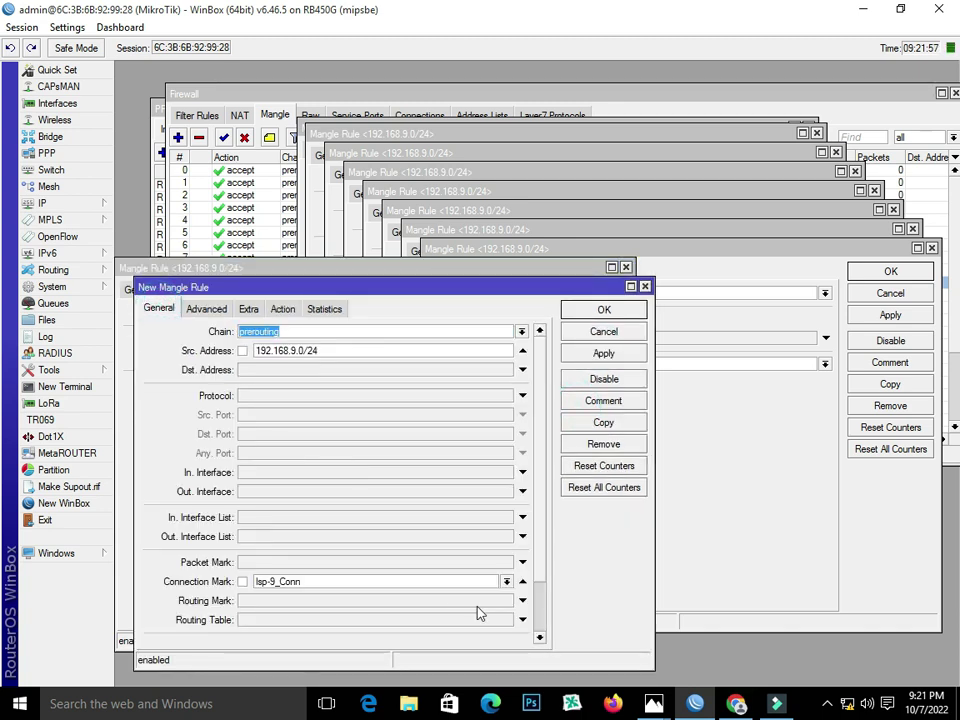
left_click(507, 582)
left_click(461, 559)
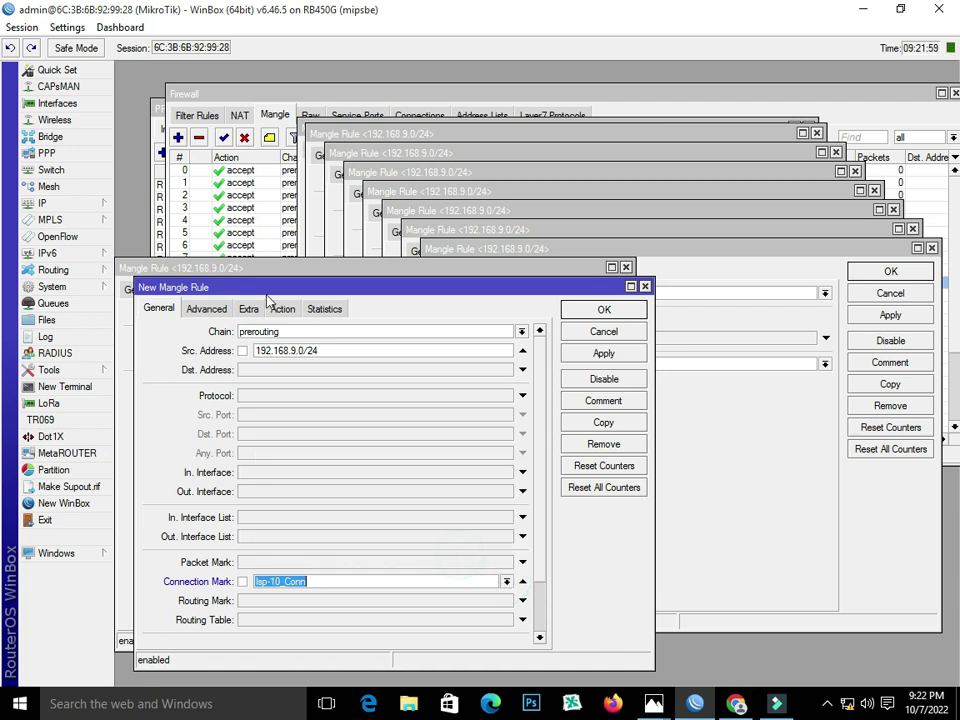
left_click(290, 311)
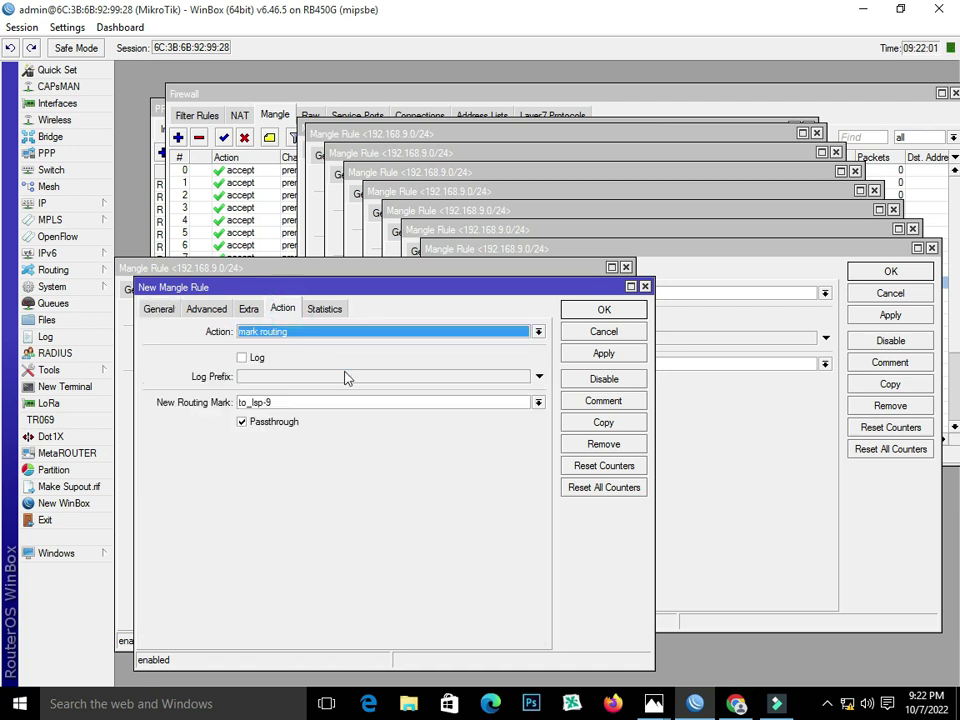
left_click(338, 402)
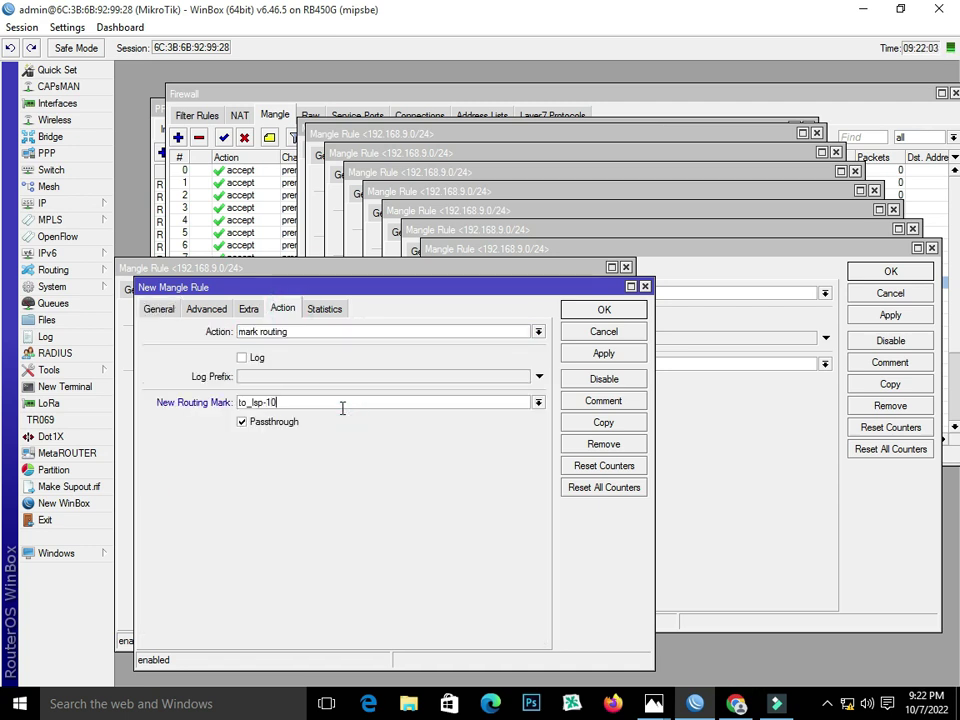
left_click(596, 355)
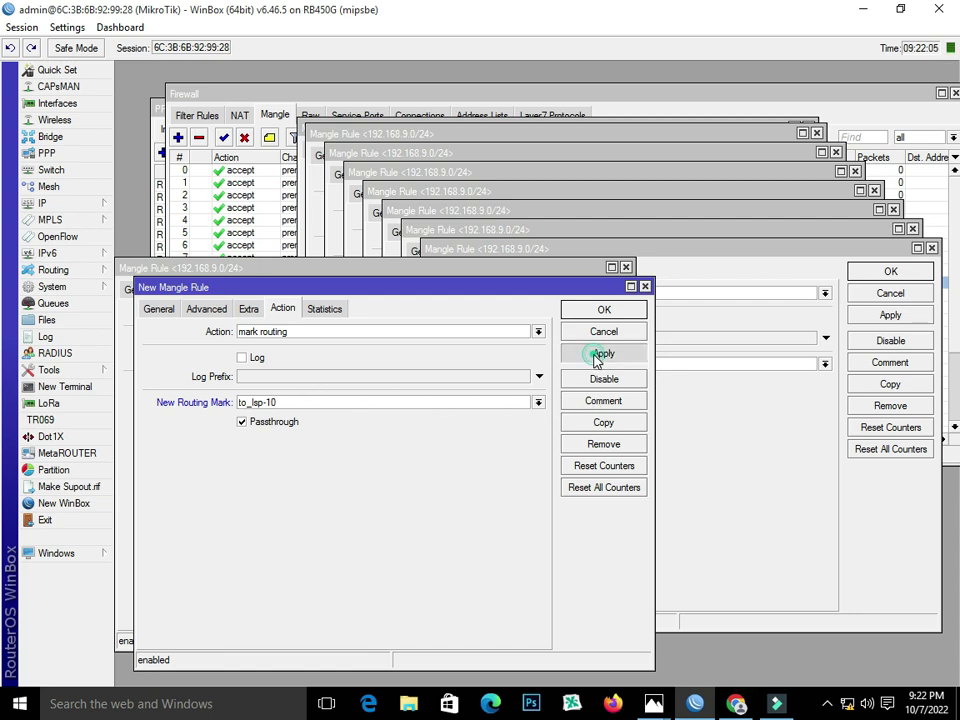
- Confirm and close all the open mangle rule dialogs, and review the routing-mark rules in the mangle list
left_click(584, 310)
left_click(599, 293)
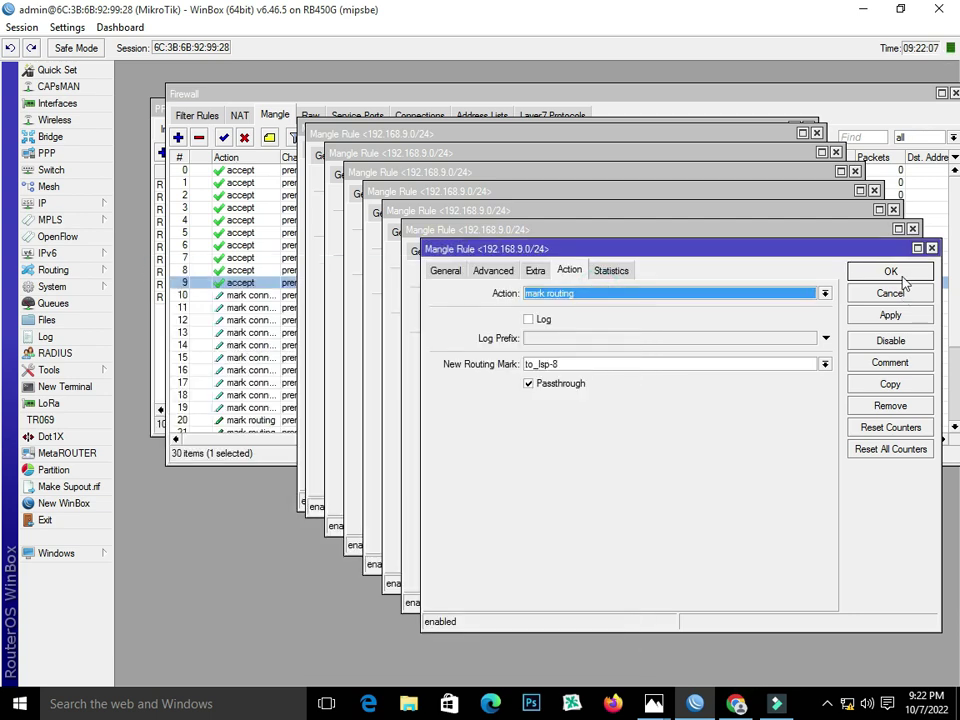
left_click(896, 270)
left_click(868, 253)
left_click(855, 232)
left_click(827, 216)
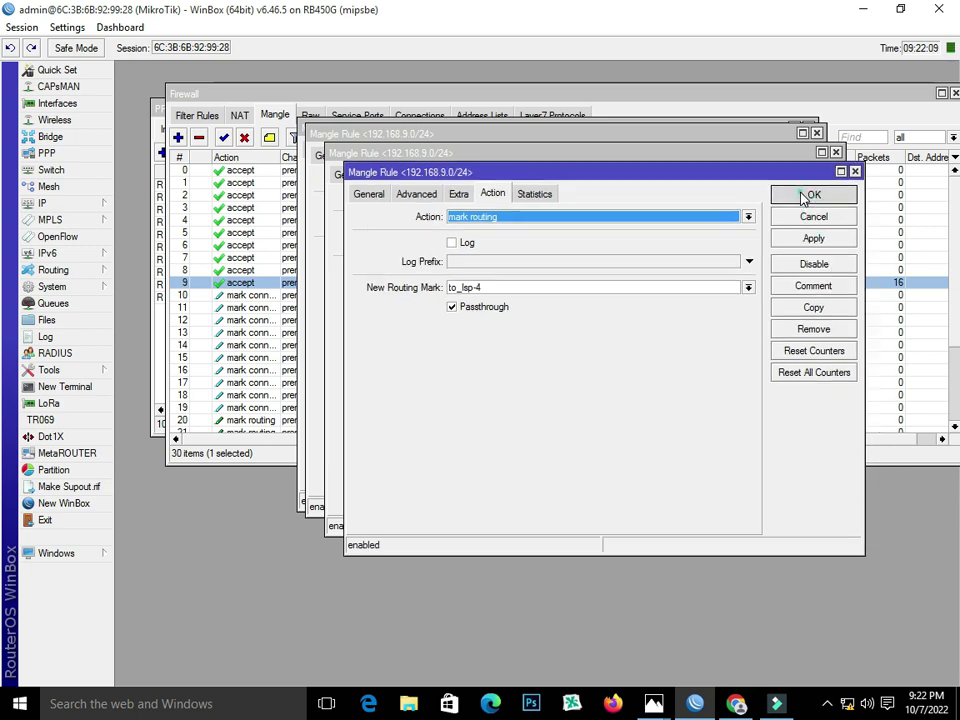
left_click(810, 197)
left_click(792, 178)
left_click(773, 157)
left_click(767, 151)
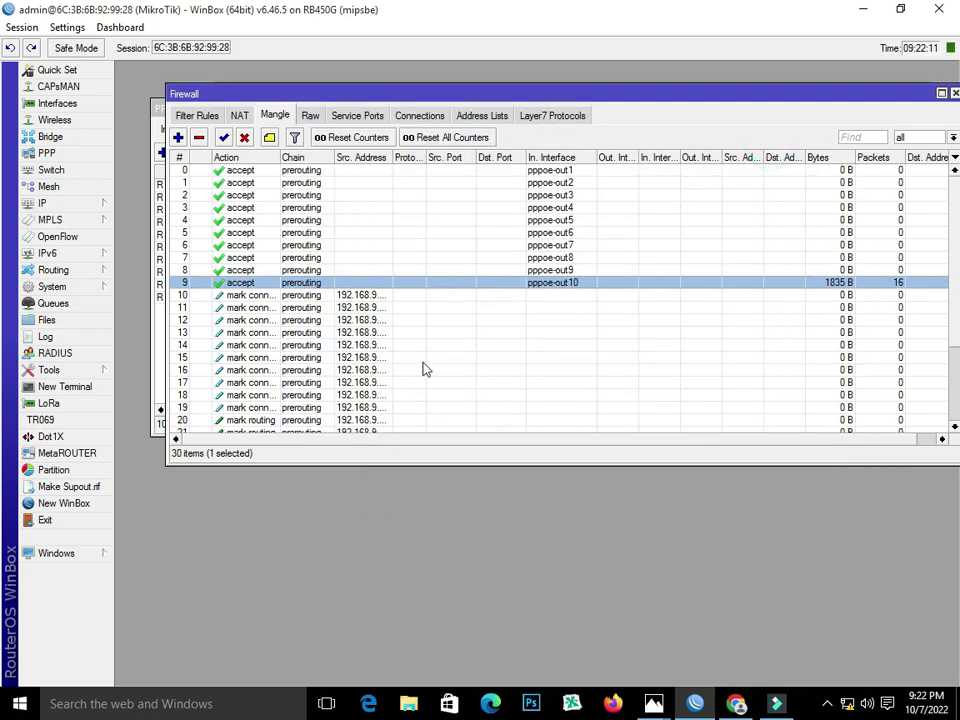
scroll(411, 360, "down", 3)
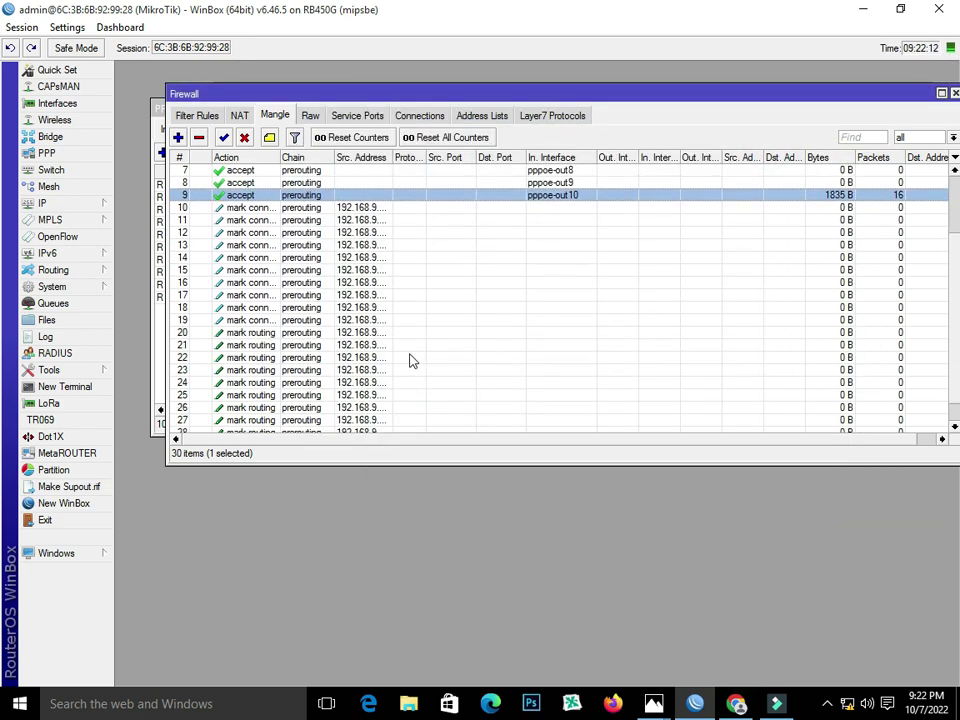
- Start a new firewall NAT rule in the srcnat chain and paste in its source address
left_click(239, 116)
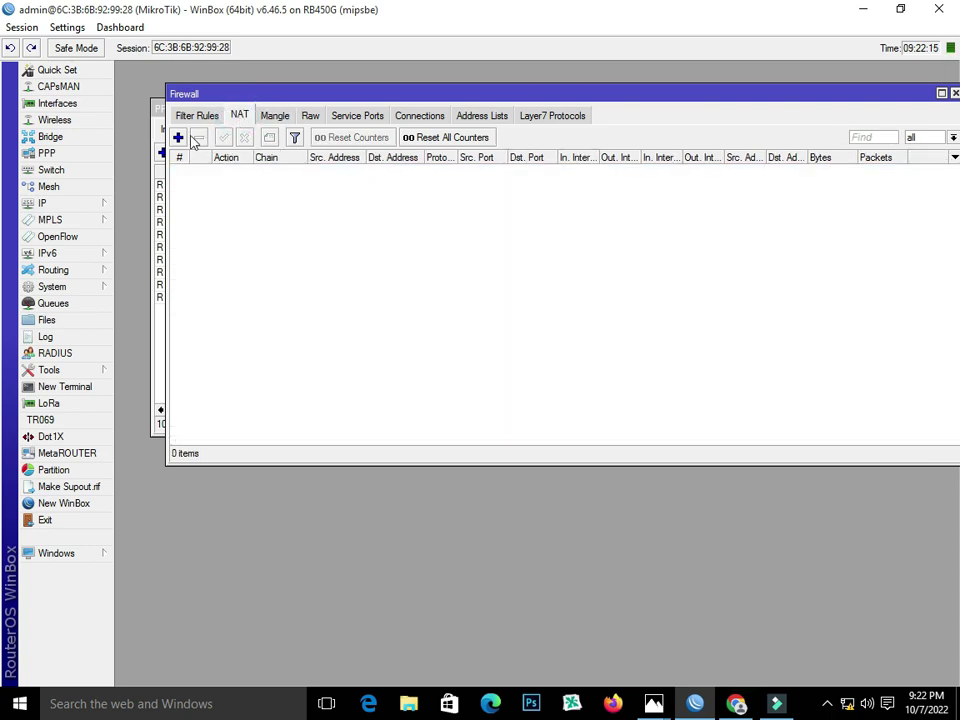
left_click(179, 137)
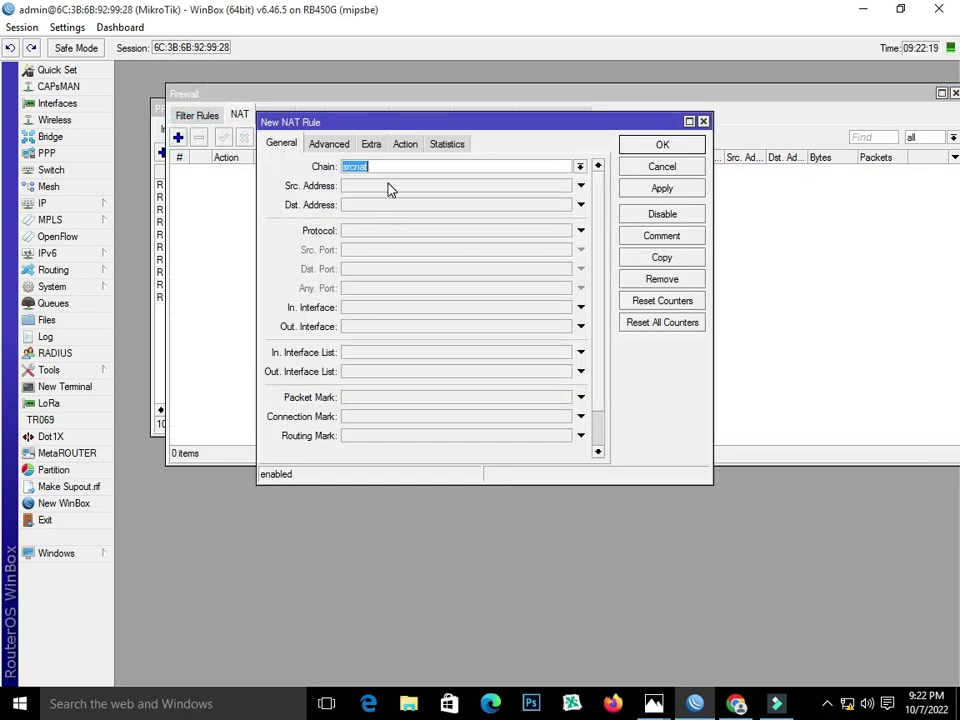
left_click_drag(415, 121, 416, 143)
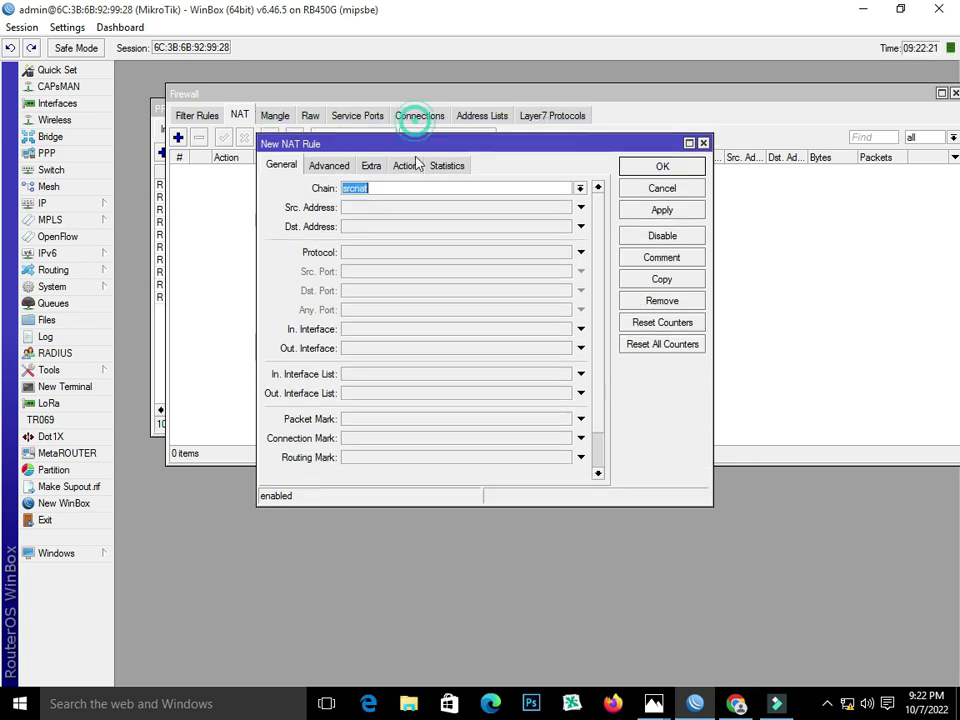
left_click(396, 212)
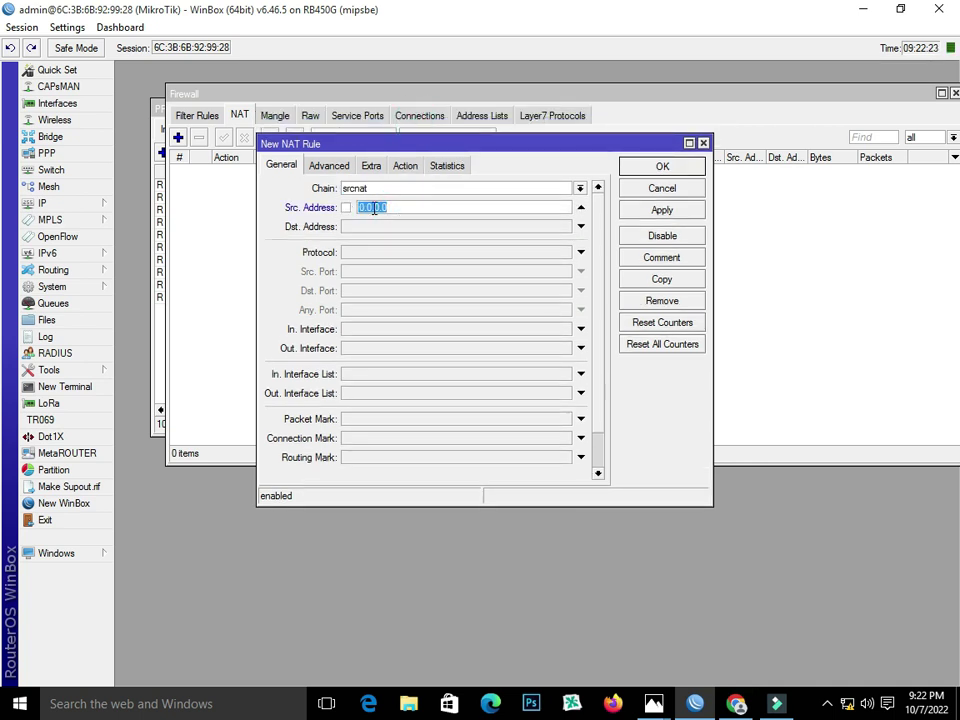
right_click(373, 208)
left_click(431, 258)
left_click(407, 207)
- Set the new NAT rule's action to masquerade
left_click(403, 167)
left_click(413, 187)
left_click(413, 266)
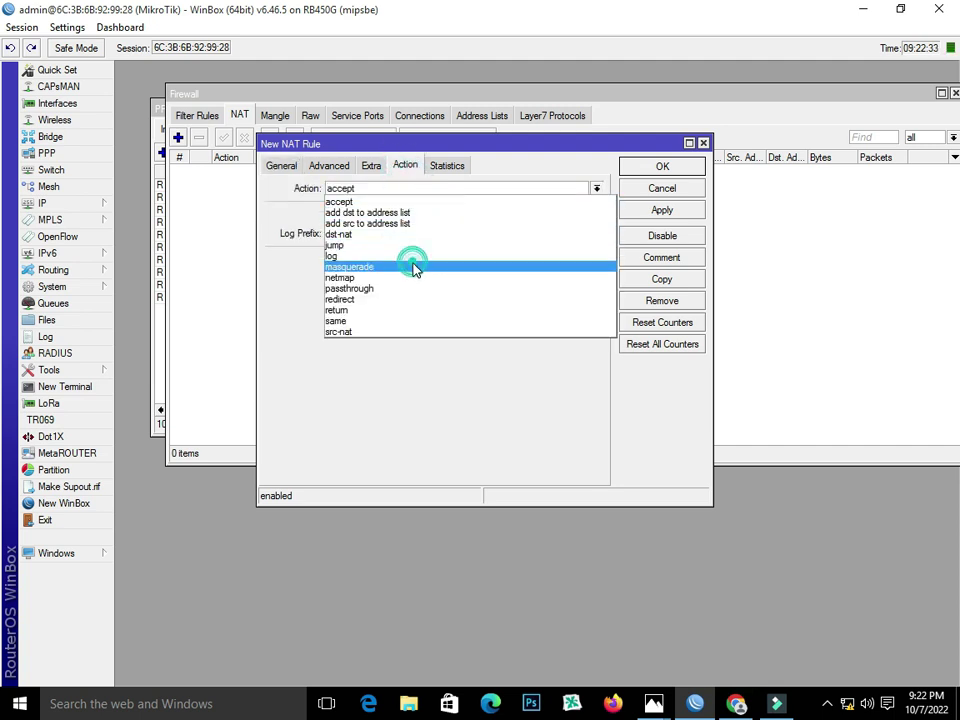
- Apply the masquerade NAT rule, start a copy of it, then discard the copy and close the rule
left_click(662, 211)
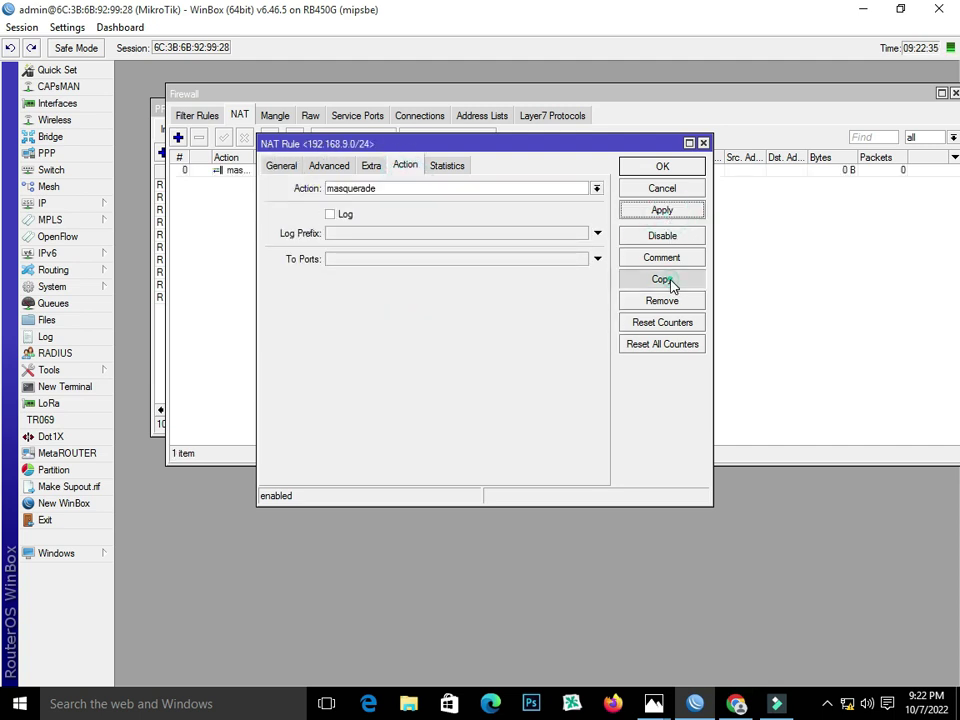
left_click(662, 280)
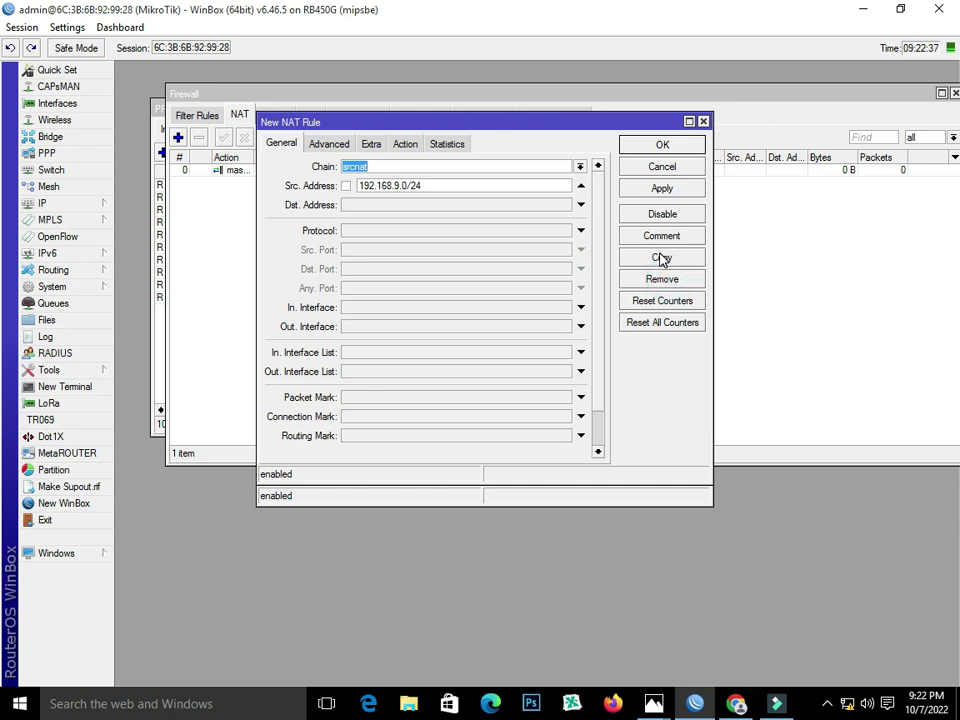
left_click(703, 121)
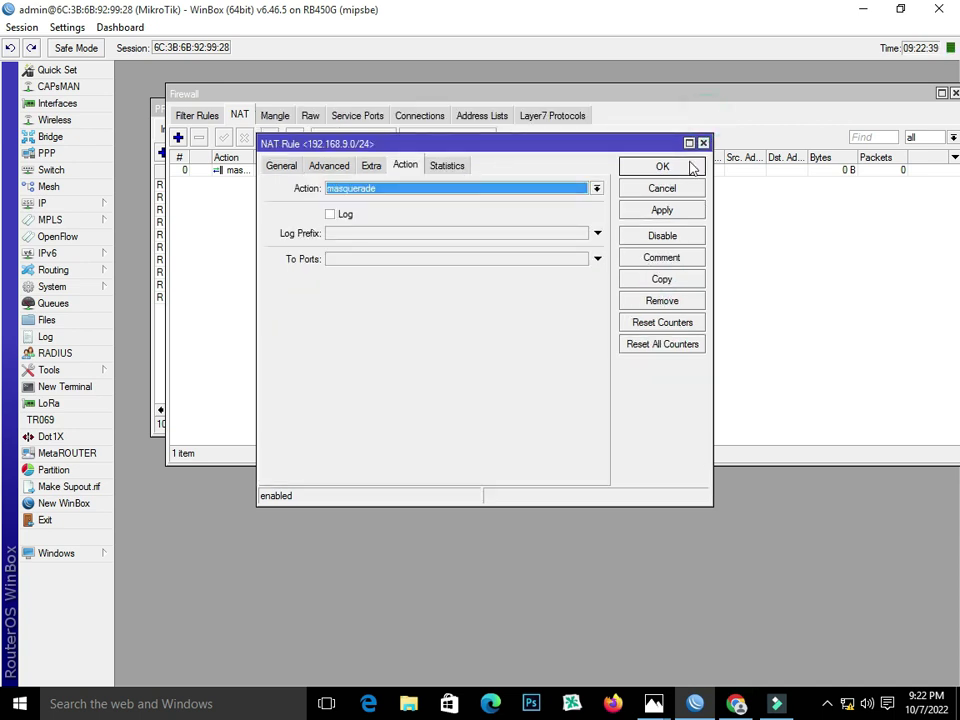
left_click(706, 143)
- Reopen the masquerade NAT rule, enable its outgoing interface match and open the interface choices at the pppoe-out entries
double_click(372, 172)
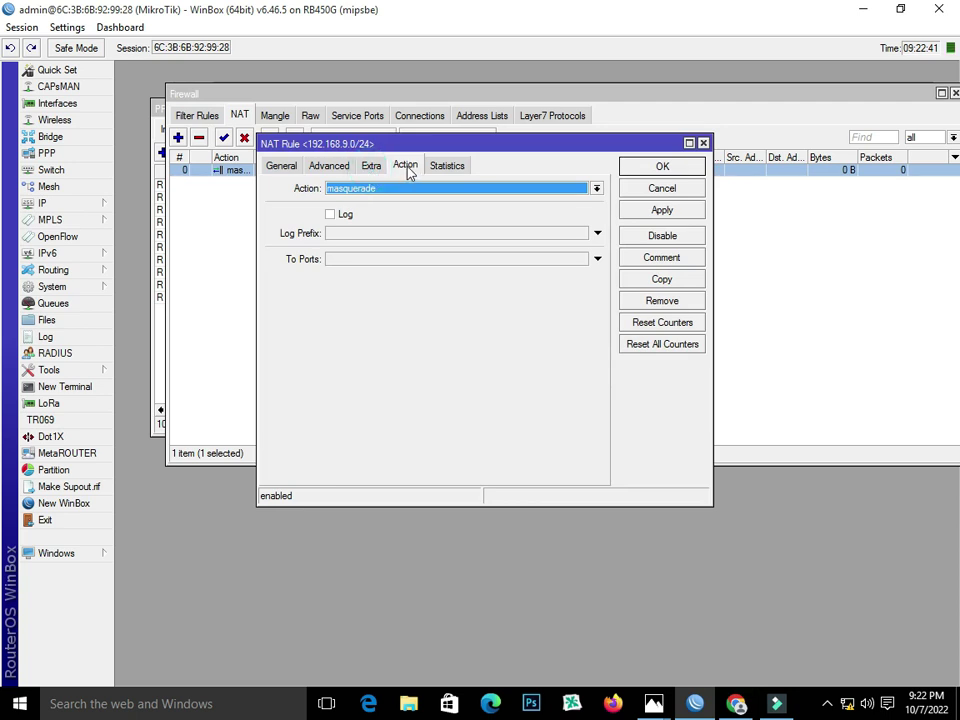
left_click(283, 167)
left_click(394, 330)
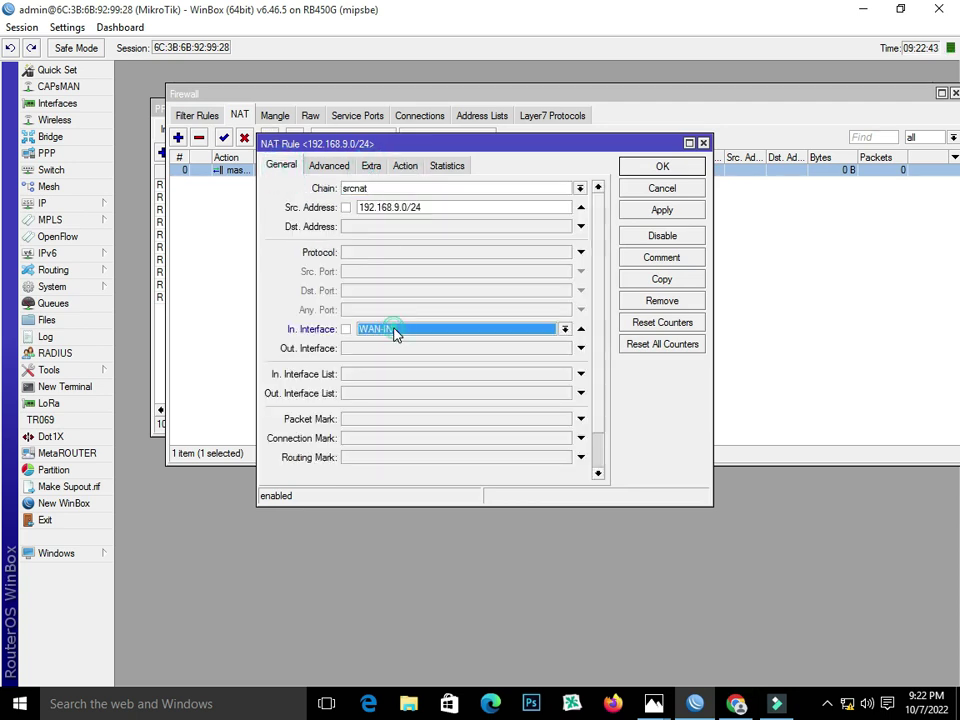
left_click(581, 329)
left_click(525, 348)
left_click(565, 349)
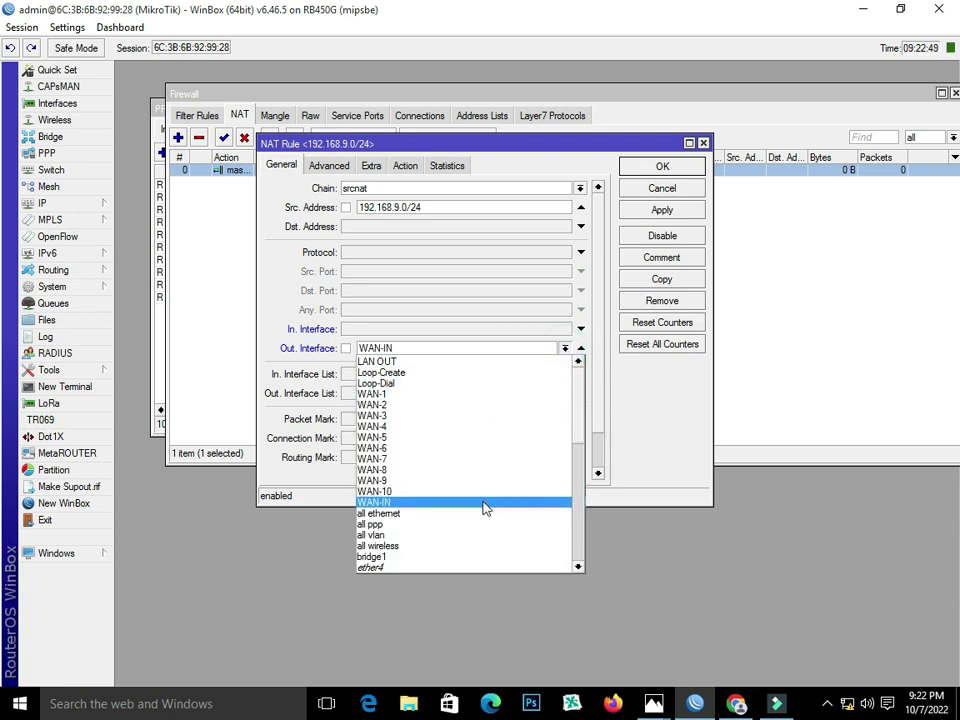
scroll(480, 505, "down", 3)
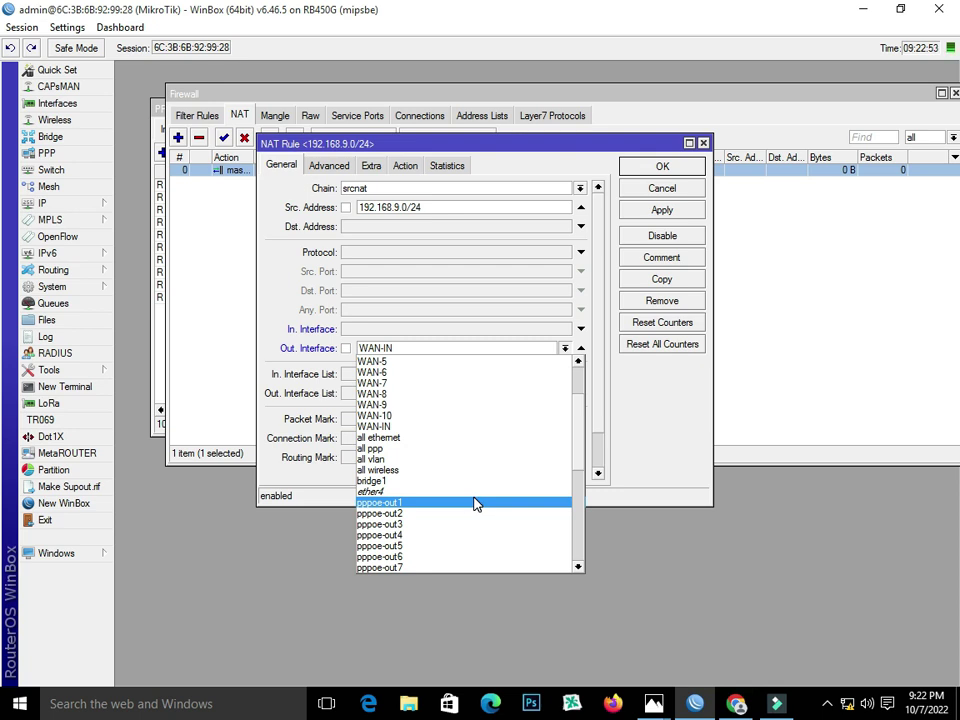
- Set the outgoing interface of the 192.168.9.0/24 masquerade rule to pppoe-out1 and commit the change
left_click(475, 502)
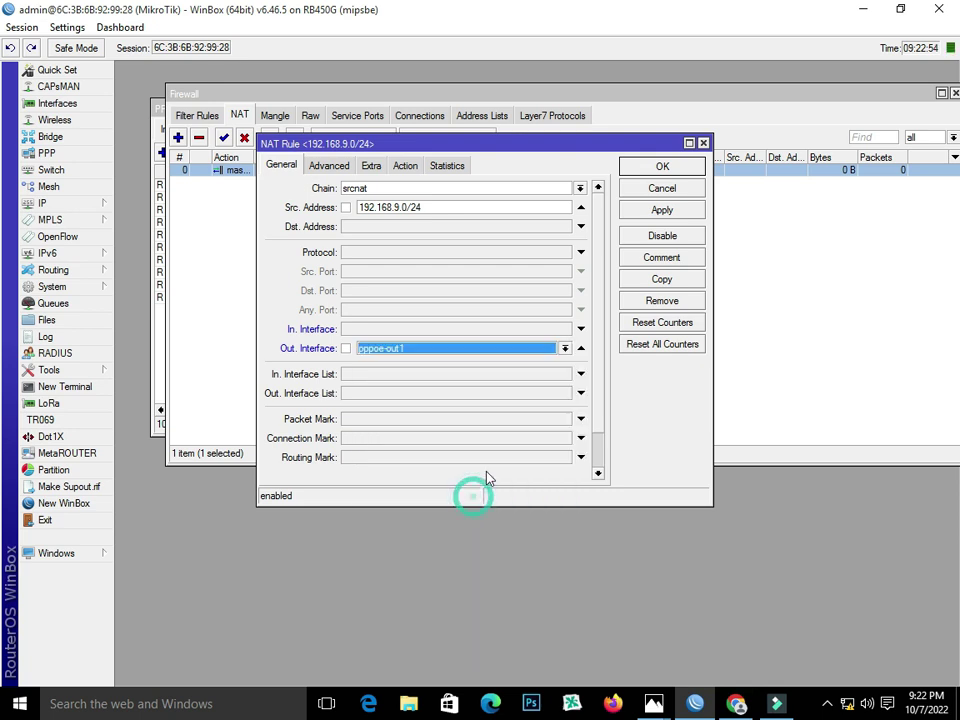
left_click(664, 279)
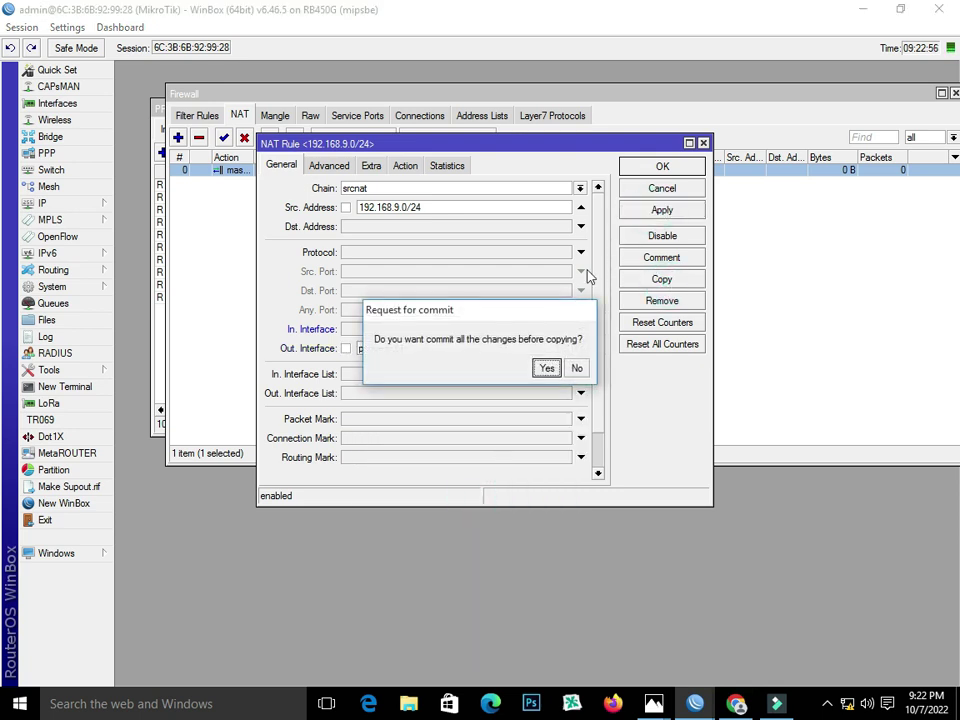
left_click(546, 369)
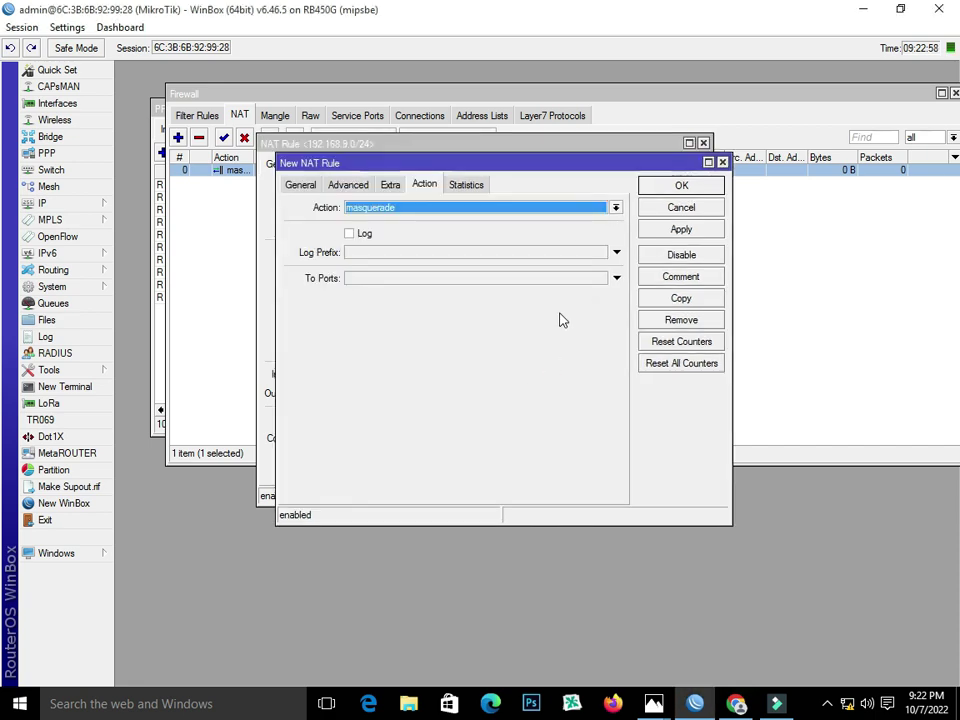
left_click(722, 162)
left_click(703, 143)
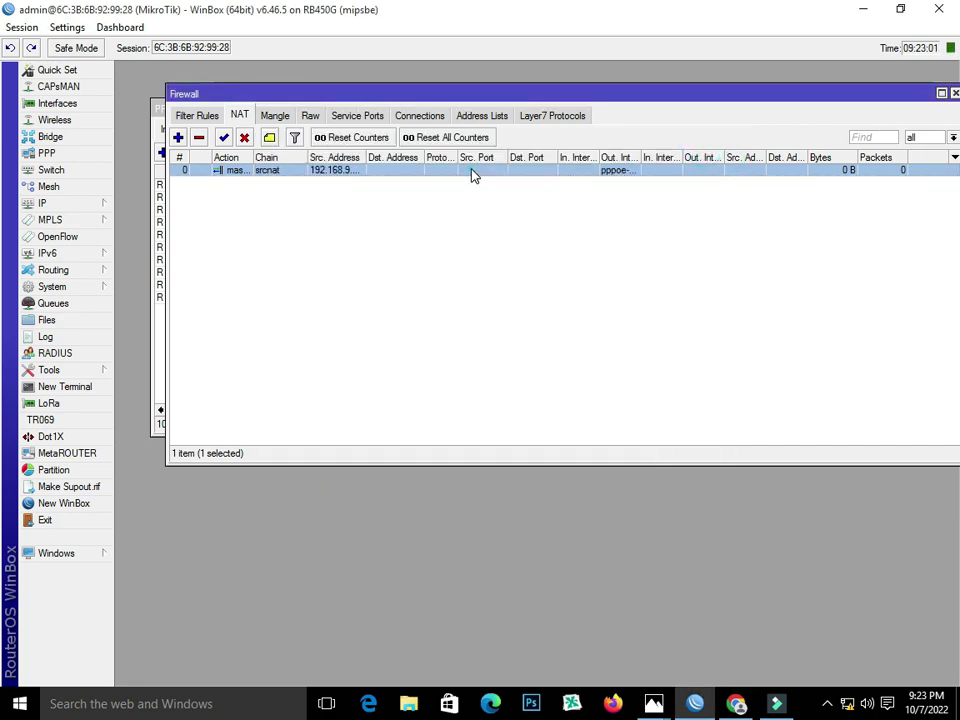
- Duplicate the pppoe-out1 NAT rule and apply the copy with pppoe-out2 as its outgoing interface
double_click(476, 178)
left_click(666, 282)
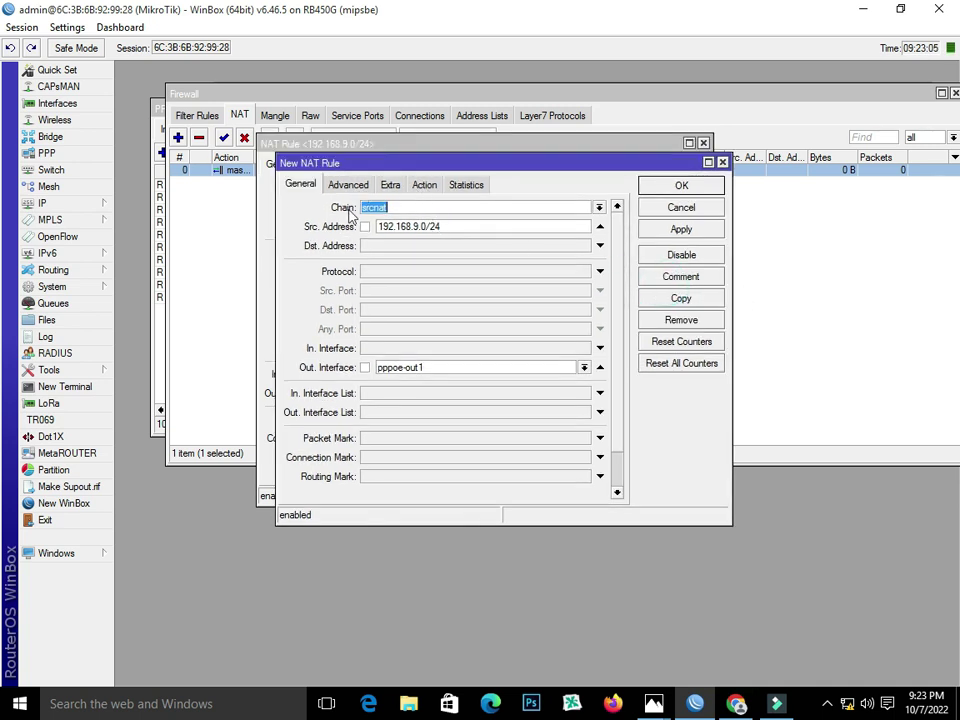
left_click(584, 367)
scroll(533, 450, "down", 2)
scroll(520, 500, "down", 1)
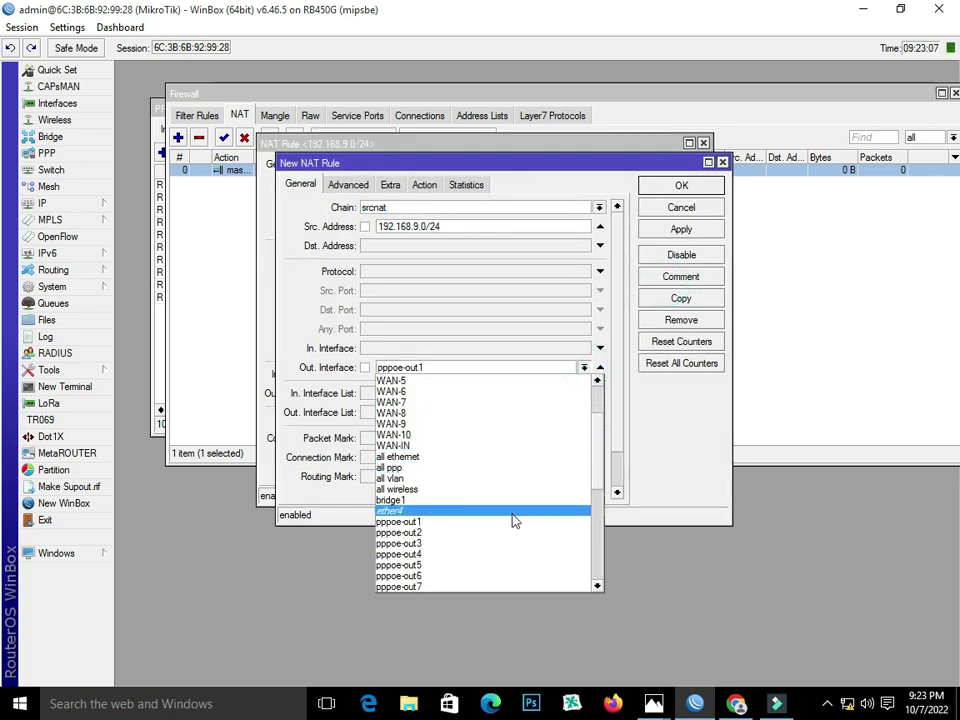
left_click(511, 537)
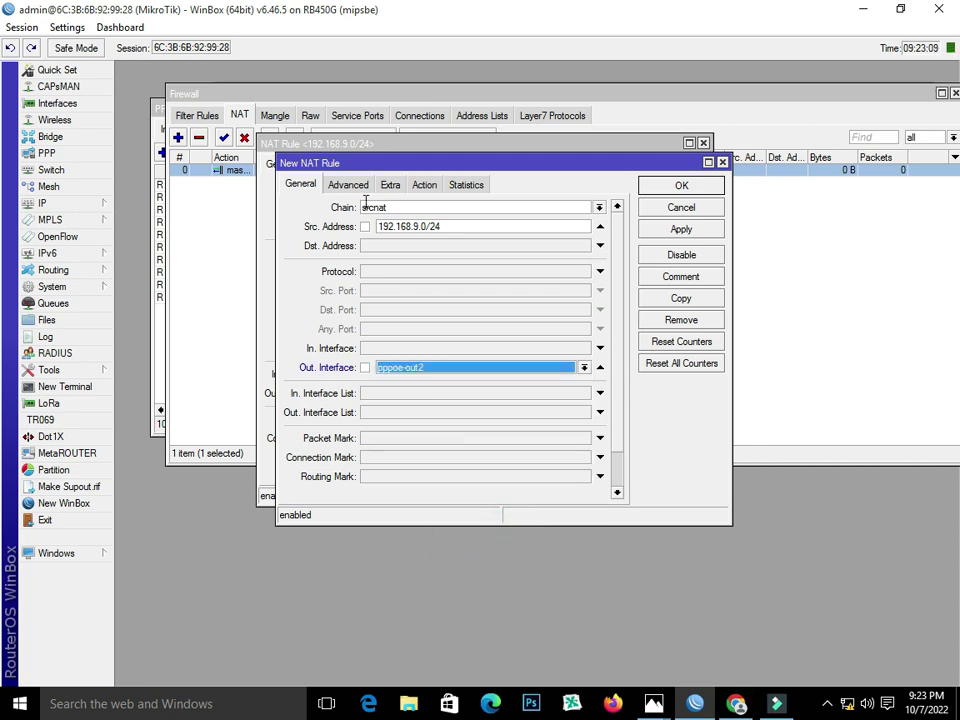
left_click(689, 229)
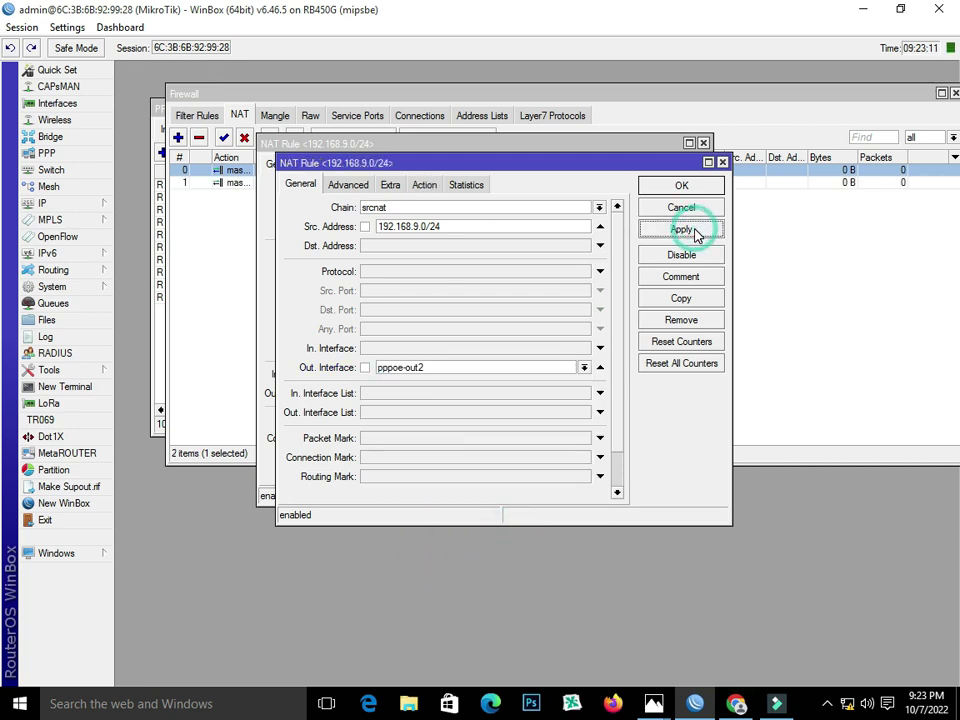
- Duplicate the pppoe-out2 NAT rule and apply the copy with pppoe-out3 as its outgoing interface
left_click(691, 300)
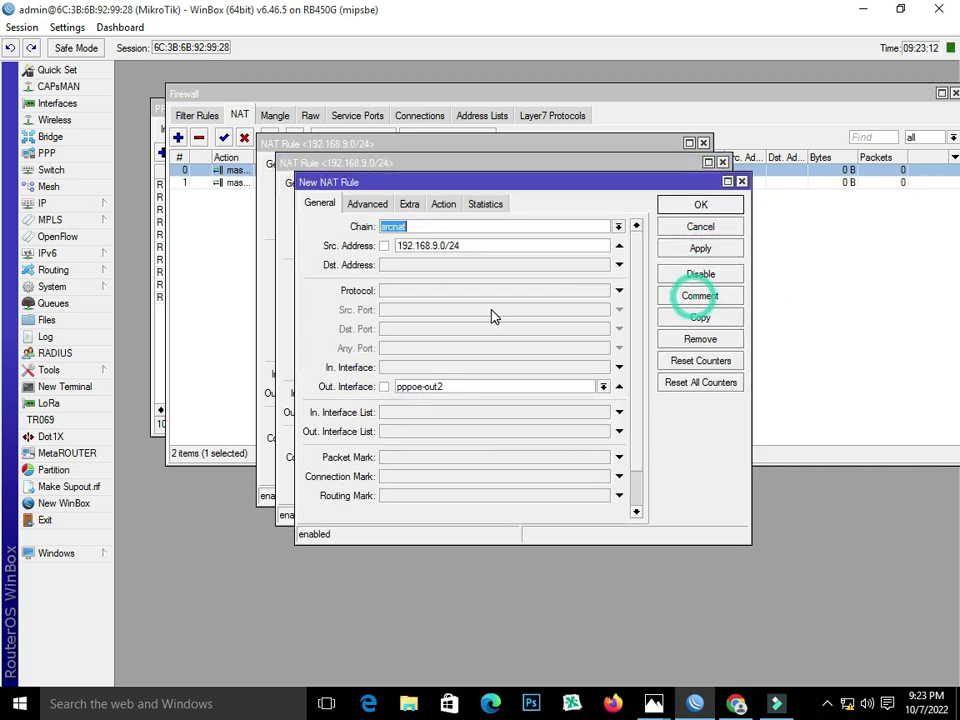
left_click(603, 386)
scroll(514, 546, "down", 2)
left_click(506, 574)
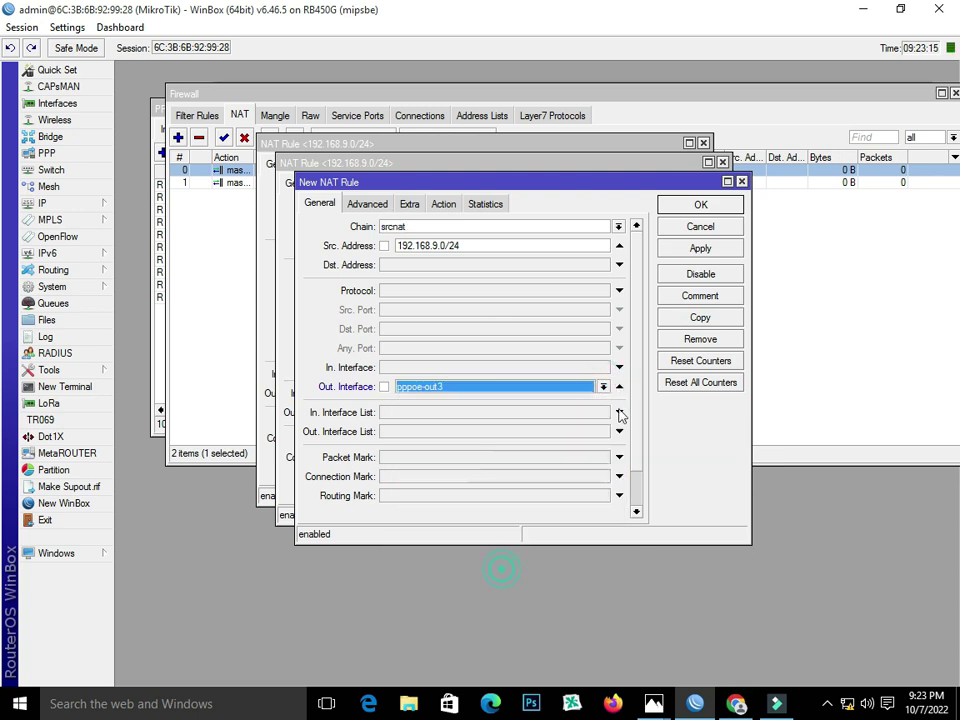
left_click(684, 247)
- Duplicate the pppoe-out3 NAT rule and apply the copy with pppoe-out4 as its outgoing interface
left_click(686, 317)
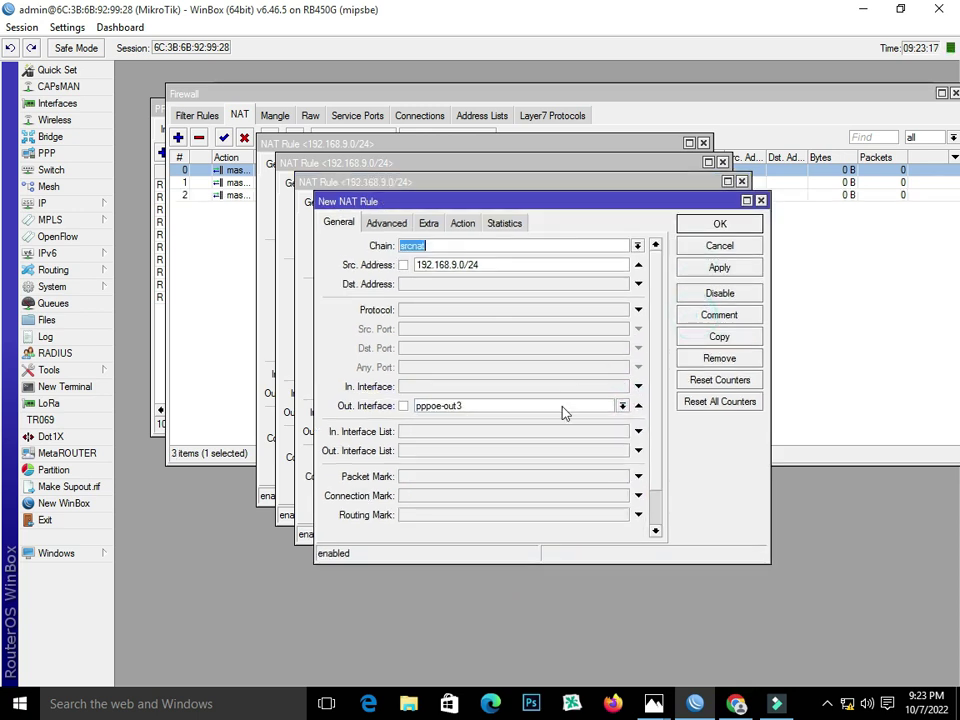
left_click(565, 413)
scroll(570, 470, "down", 5)
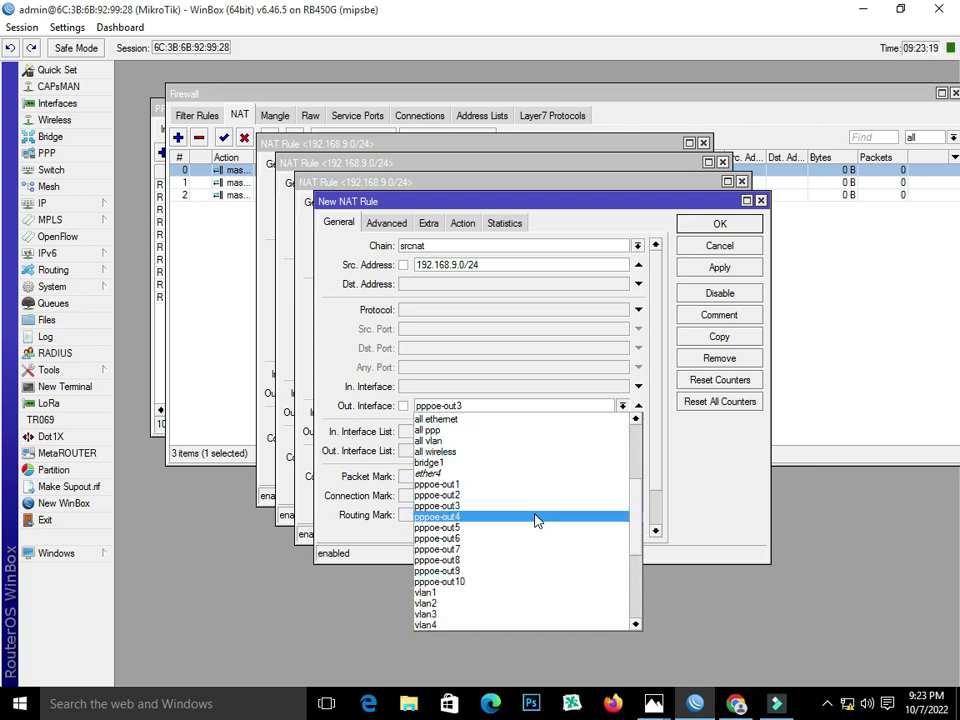
left_click(536, 517)
left_click(719, 267)
- Duplicate the pppoe-out4 NAT rule and apply the copy with pppoe-out5 as its outgoing interface
left_click(719, 336)
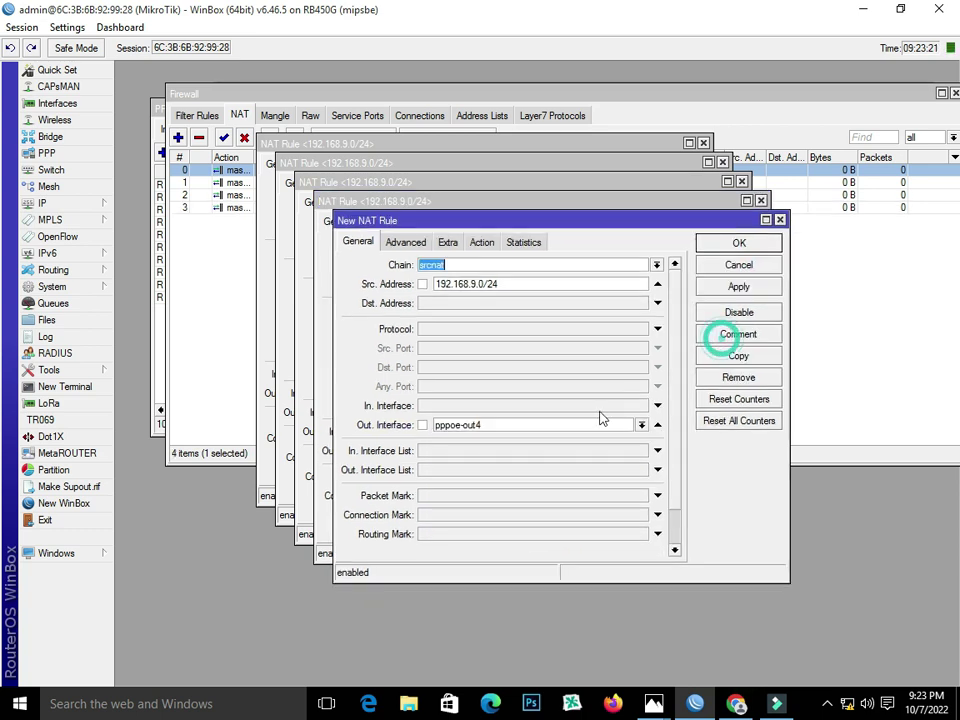
left_click(606, 426)
scroll(608, 440, "down", 5)
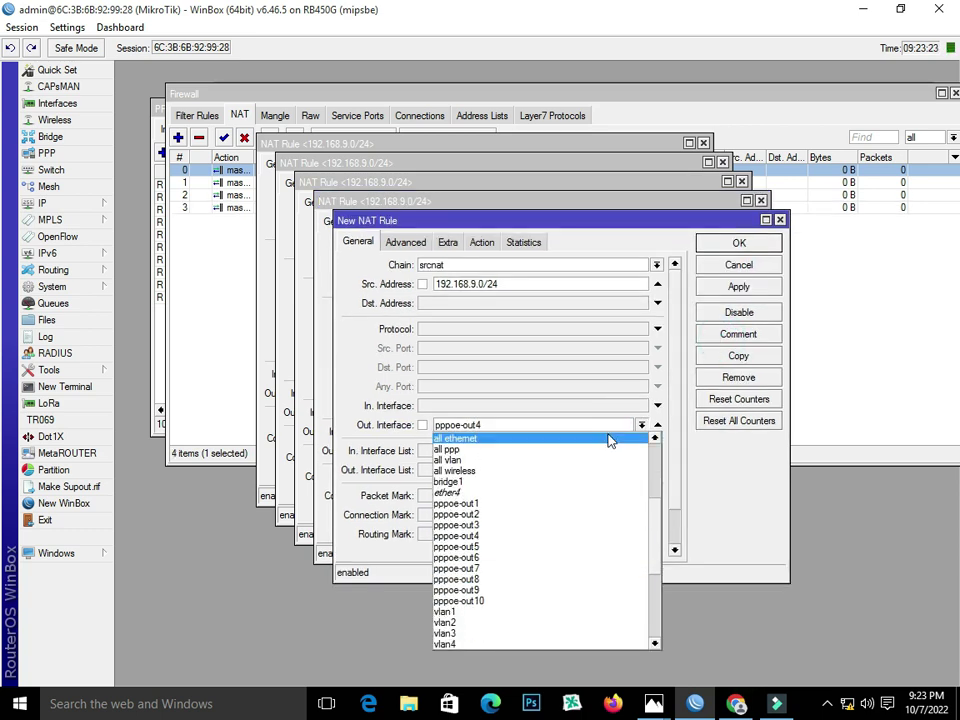
left_click(564, 546)
left_click(739, 287)
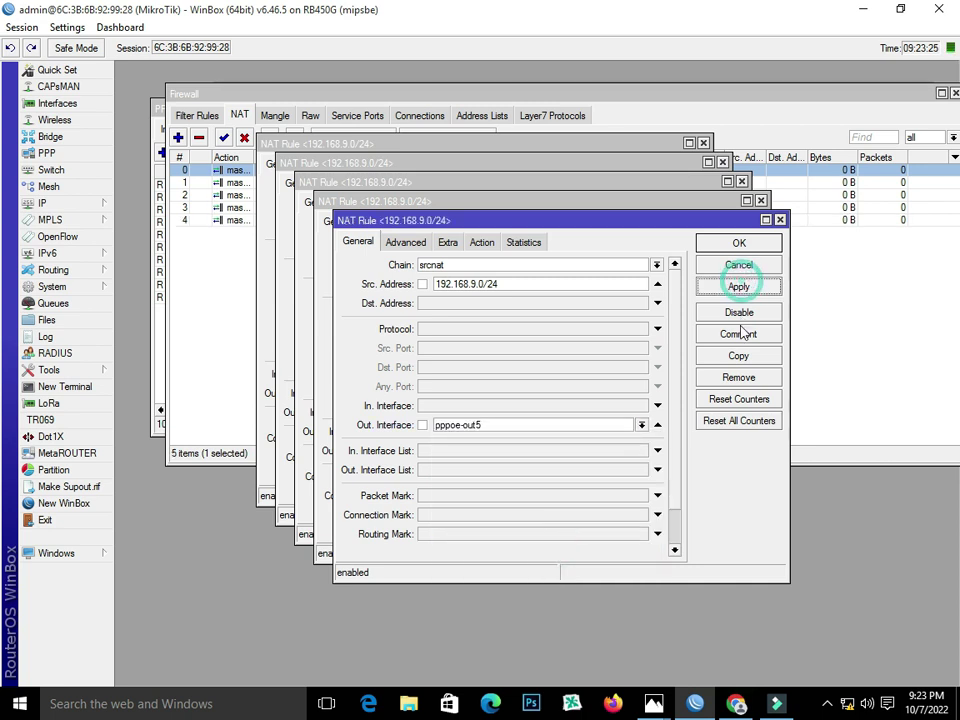
- Duplicate the pppoe-out5 NAT rule and apply the copy with pppoe-out6 as its outgoing interface
left_click(738, 356)
left_click(634, 444)
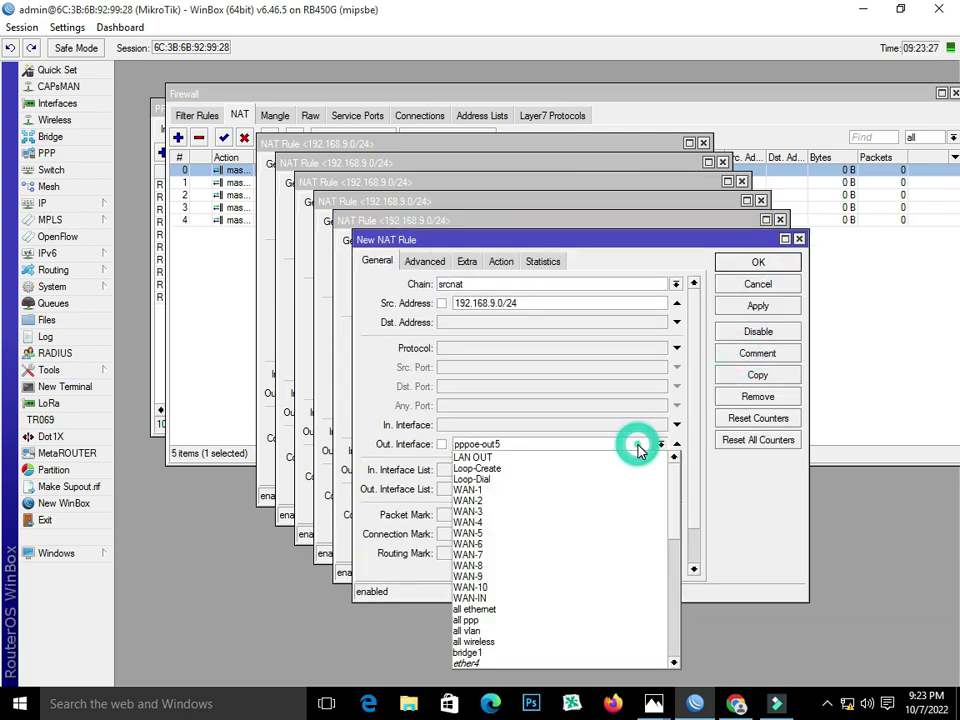
scroll(636, 452, "down", 5)
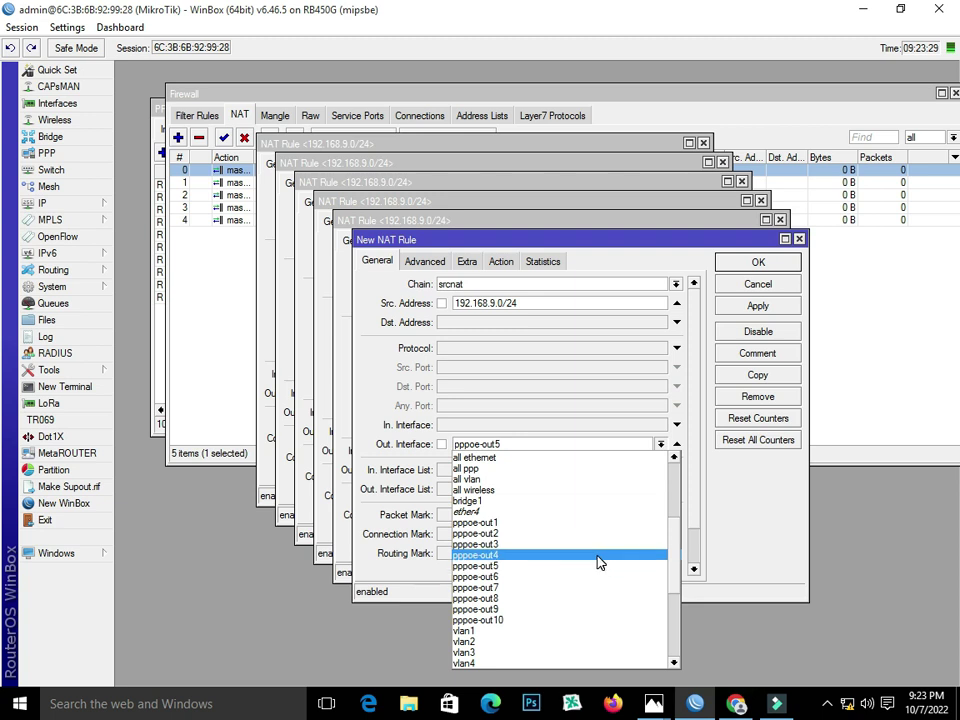
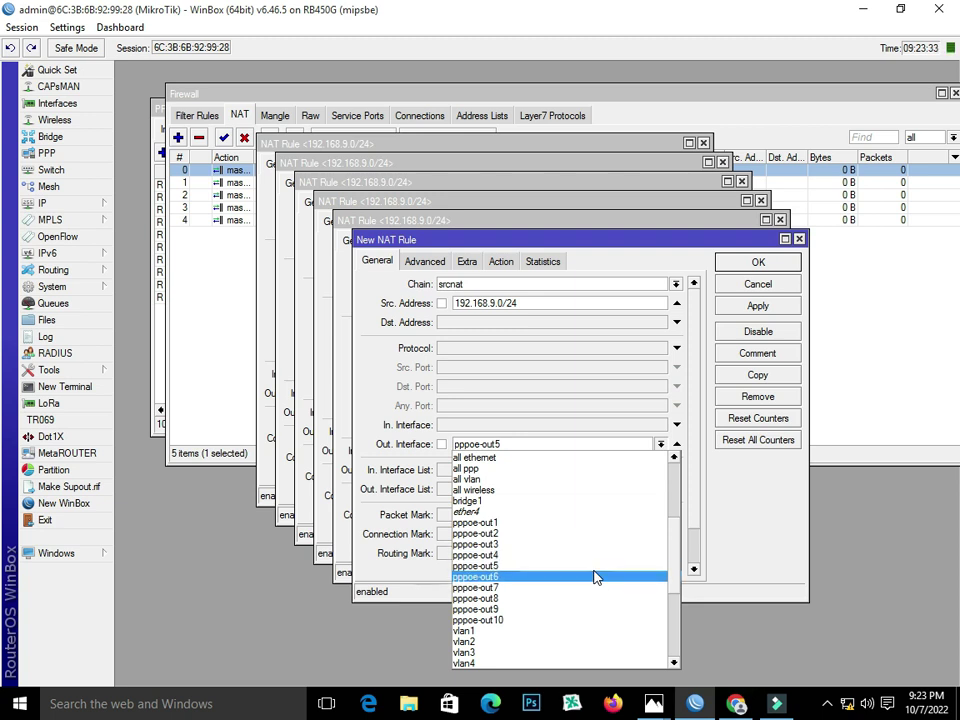
left_click(594, 577)
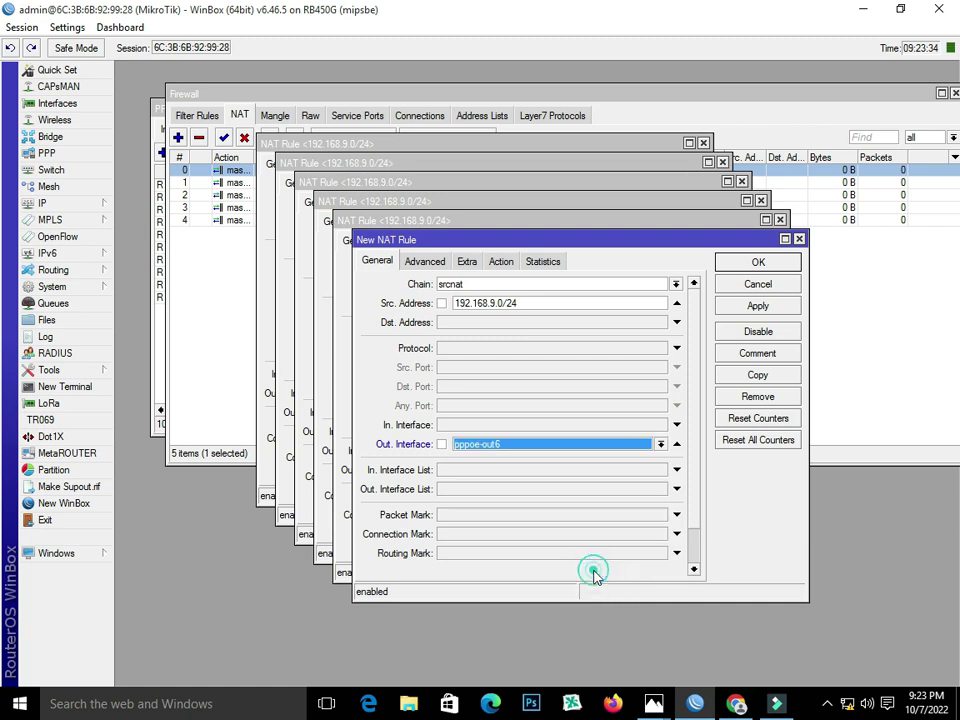
left_click(770, 307)
- Duplicate the pppoe-out6 NAT rule and apply the copy with pppoe-out7 as its outgoing interface
left_click(500, 463)
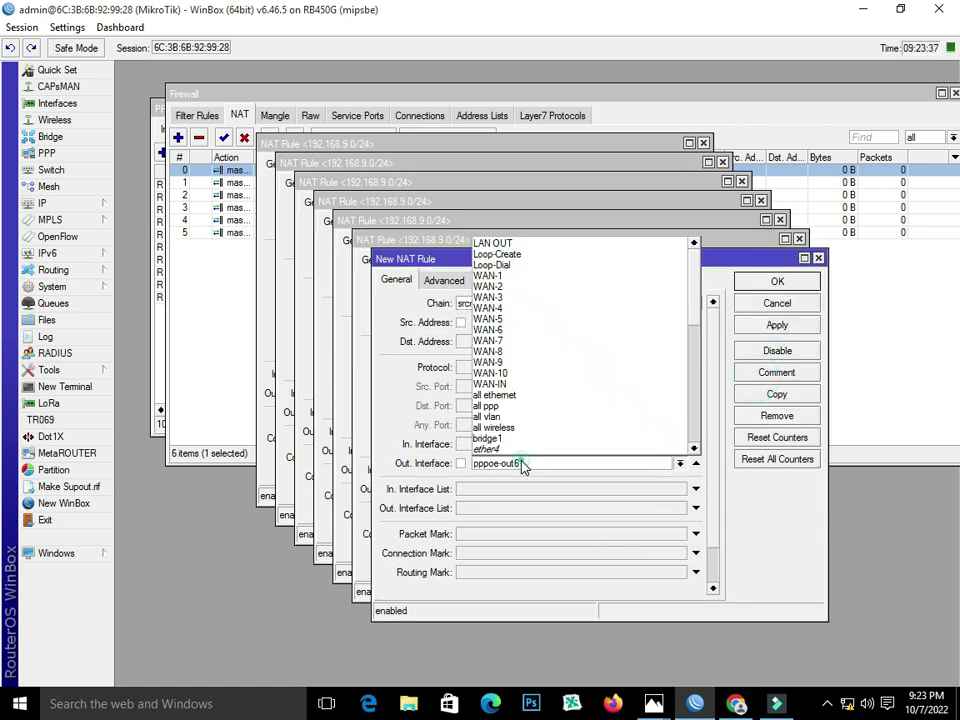
scroll(520, 420, "down", 6)
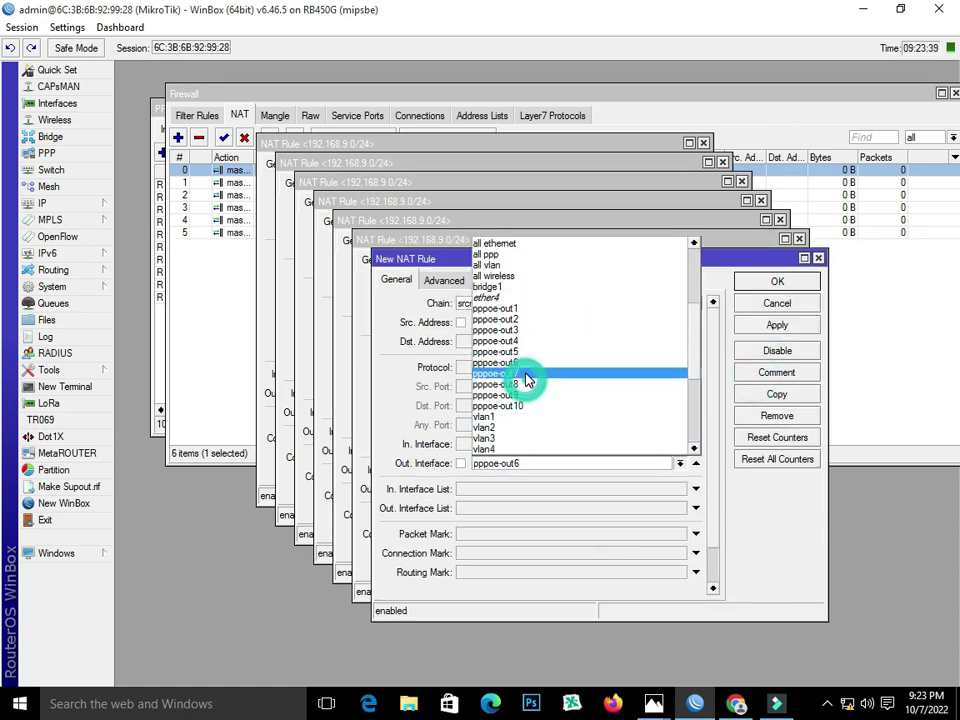
left_click(525, 374)
left_click(777, 325)
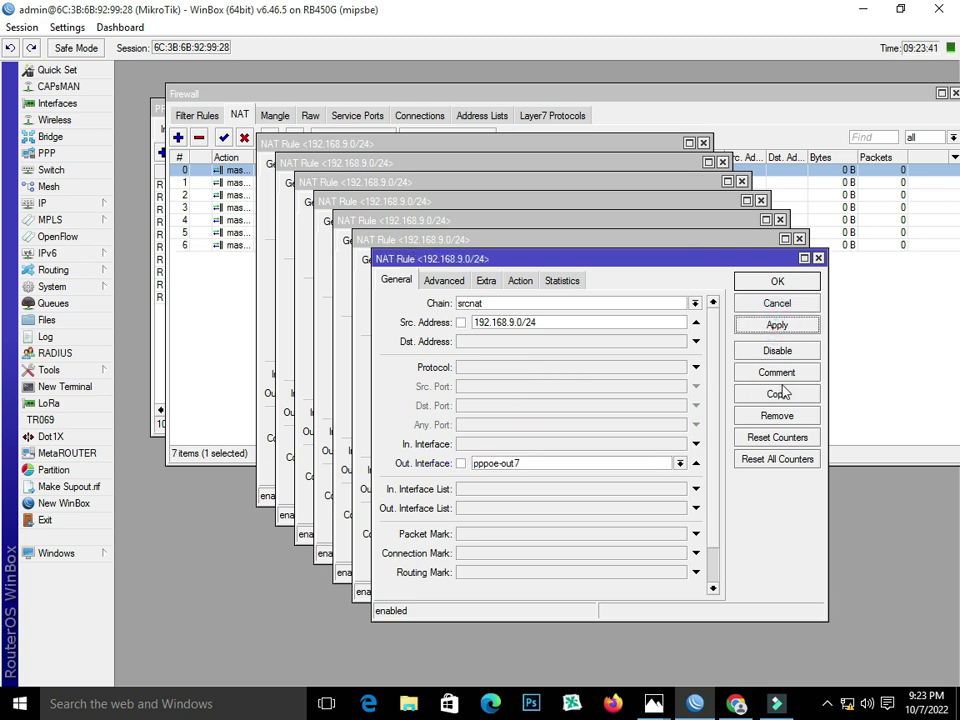
- Duplicate the pppoe-out7 NAT rule and apply the copy with pppoe-out8 as its outgoing interface
left_click(777, 394)
left_click(624, 482)
scroll(622, 478, "down", 4)
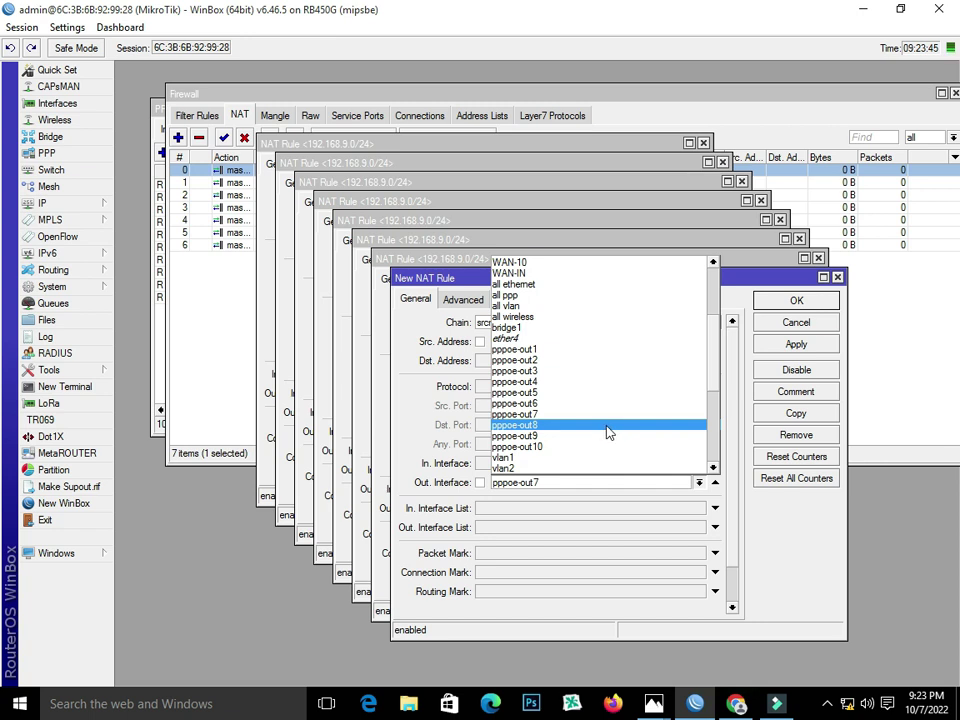
left_click(607, 428)
left_click(796, 344)
- Duplicate the pppoe-out8 NAT rule and apply the copy with pppoe-out9 as its outgoing interface
left_click(796, 411)
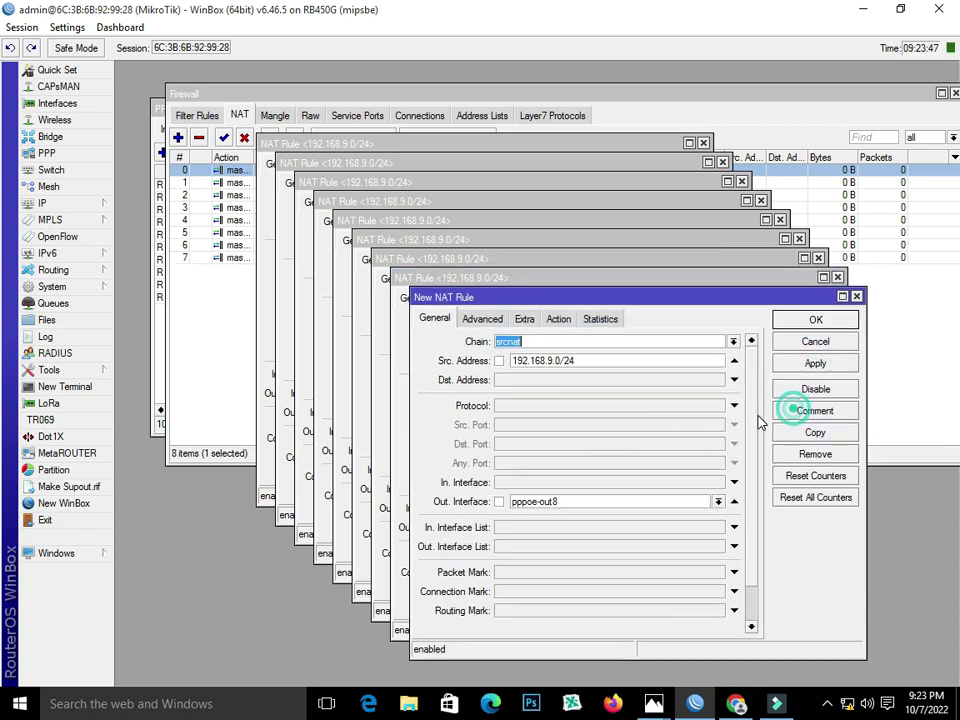
left_click(621, 501)
scroll(604, 469, "down", 4)
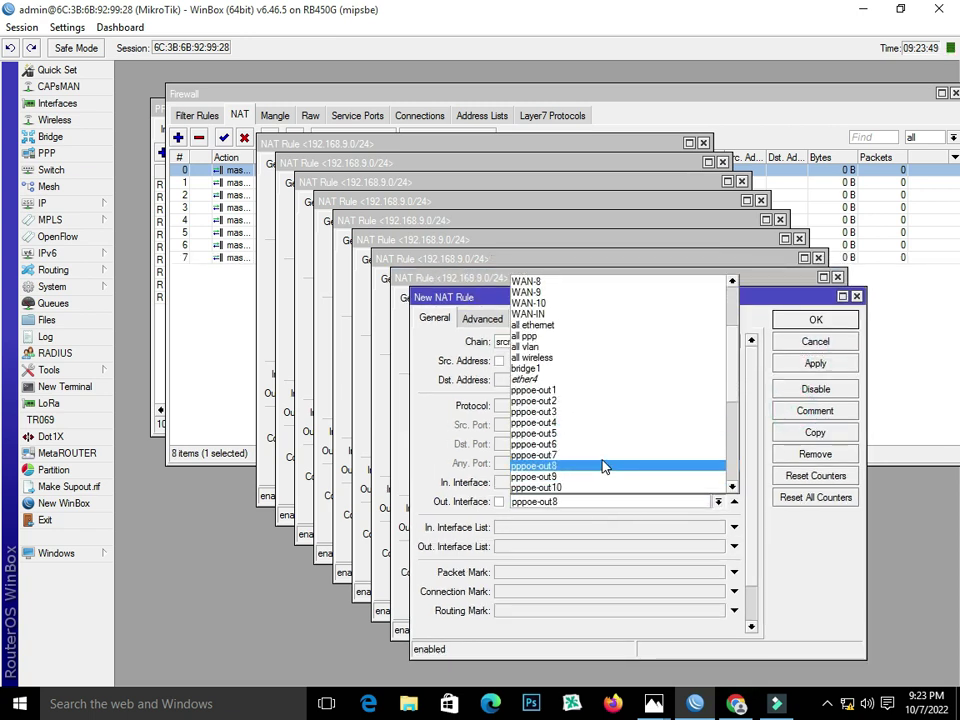
left_click(598, 478)
left_click(820, 364)
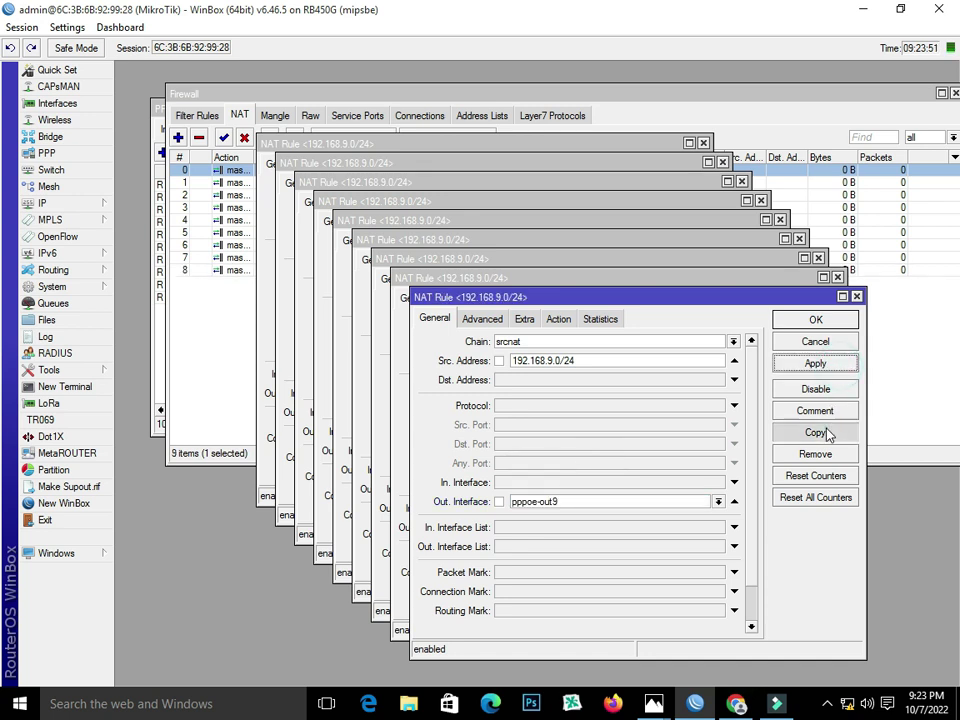
- Duplicate the pppoe-out9 NAT rule and apply the copy with pppoe-out10 as its outgoing interface
left_click(826, 433)
scroll(669, 469, "down", 1)
left_click(671, 482)
scroll(664, 457, "down", 2)
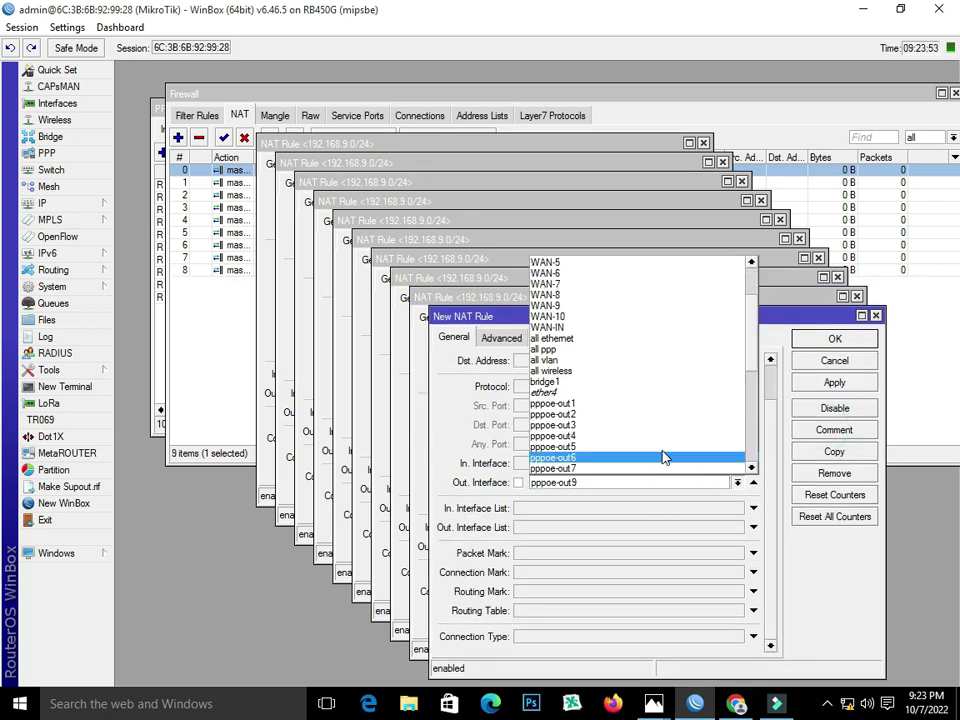
scroll(664, 460, "down", 3)
left_click(660, 466)
left_click(834, 384)
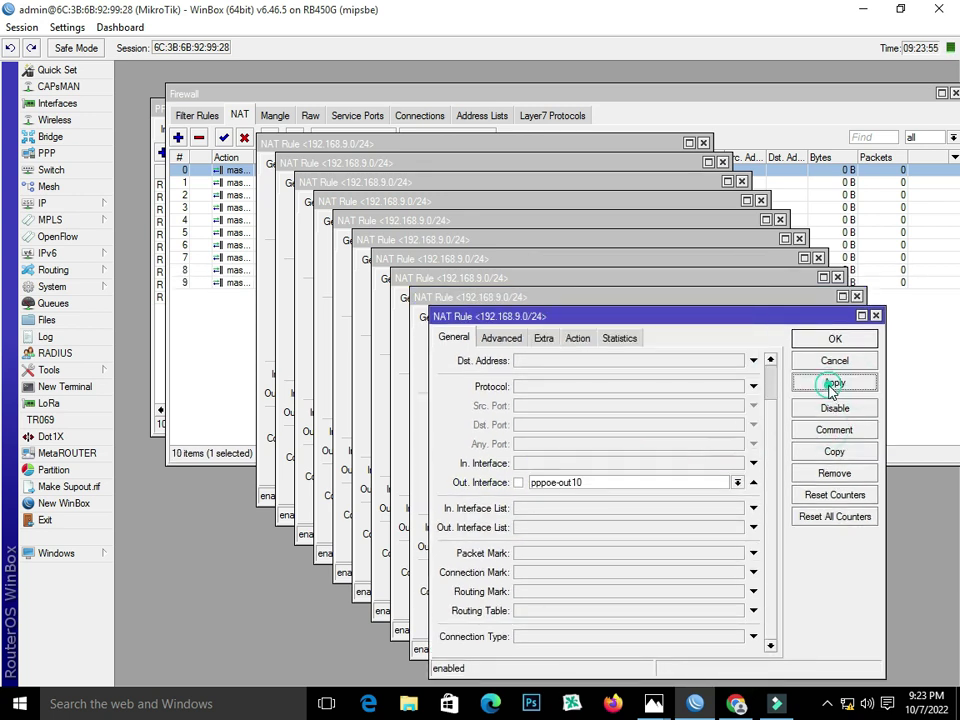
- Accept and close all the open NAT rule dialogs, and close the Firewall window
left_click(833, 341)
left_click(826, 320)
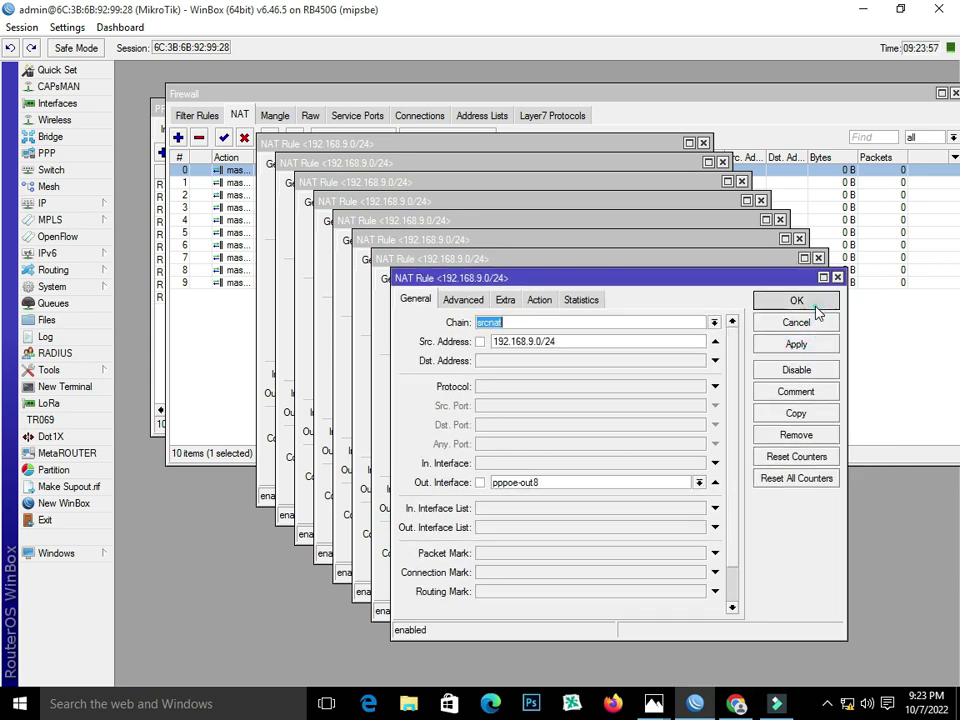
left_click(812, 306)
left_click(802, 288)
left_click(785, 272)
left_click(765, 258)
left_click(728, 230)
left_click(712, 210)
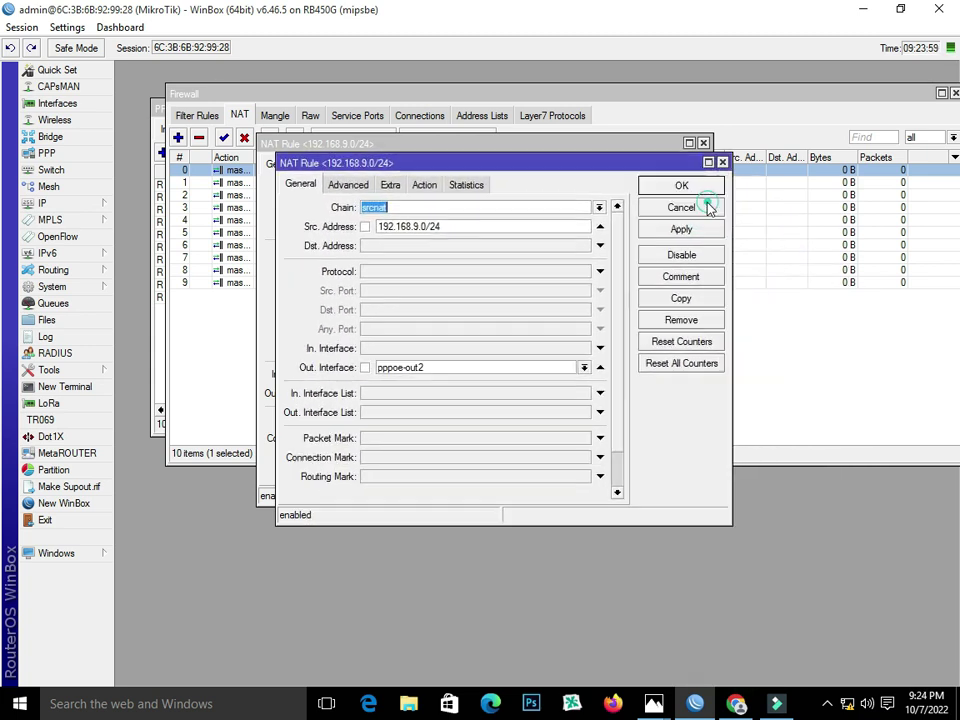
left_click(703, 188)
left_click(681, 175)
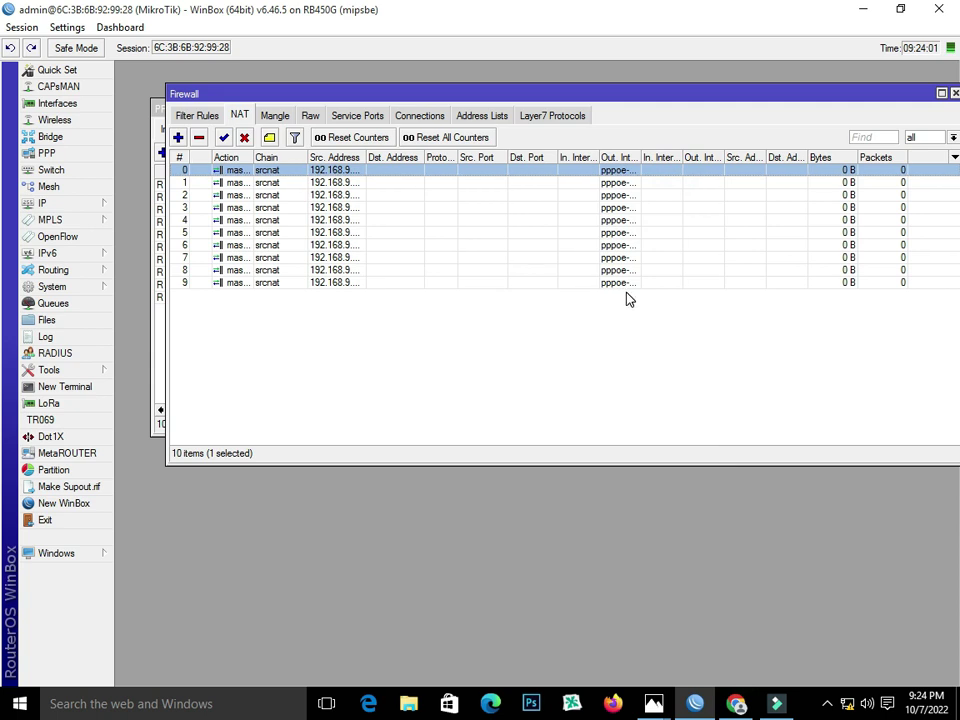
left_click(199, 115)
left_click(954, 93)
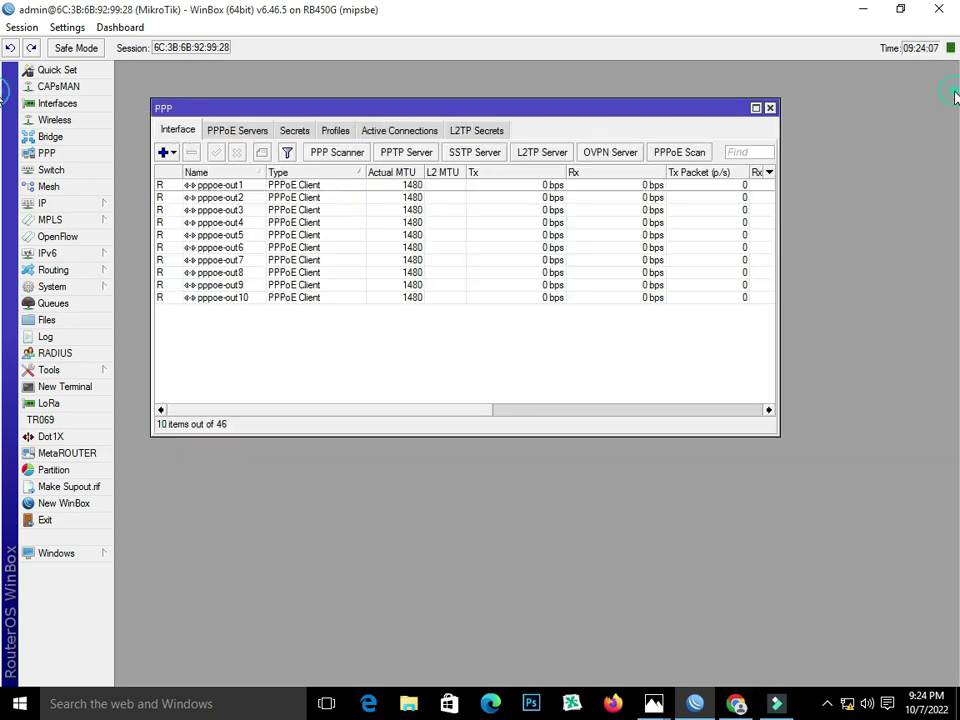
- Add a route to 0.0.0.0/0 in the IP route list with gateway pppoe-out1 and routing mark to_lsp-1, and apply it
left_click(86, 203)
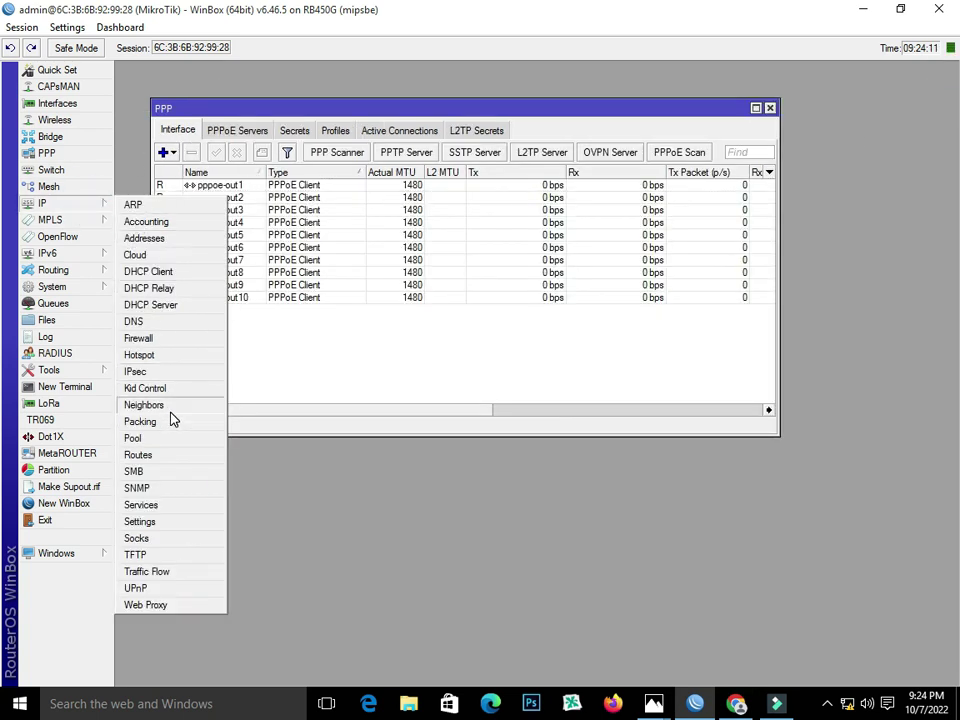
left_click(160, 455)
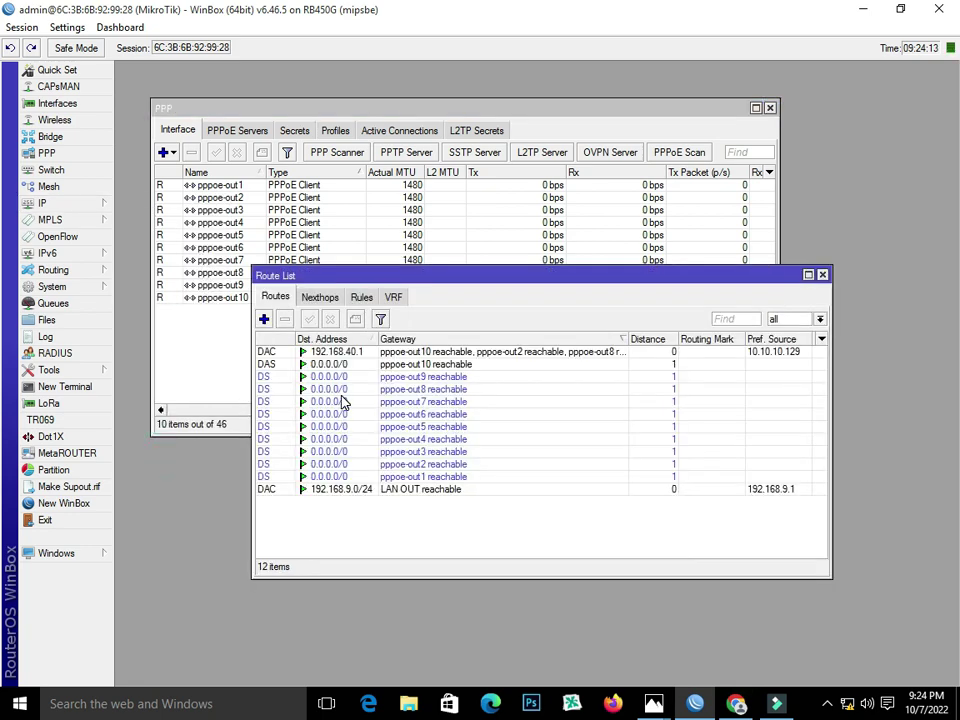
left_click(264, 319)
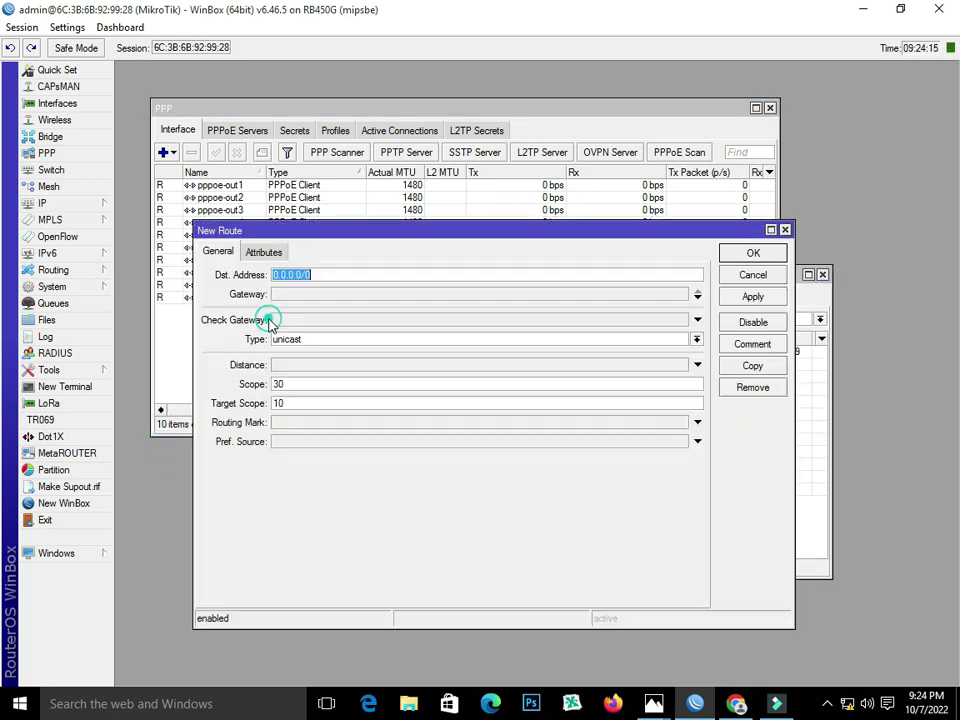
left_click(302, 293)
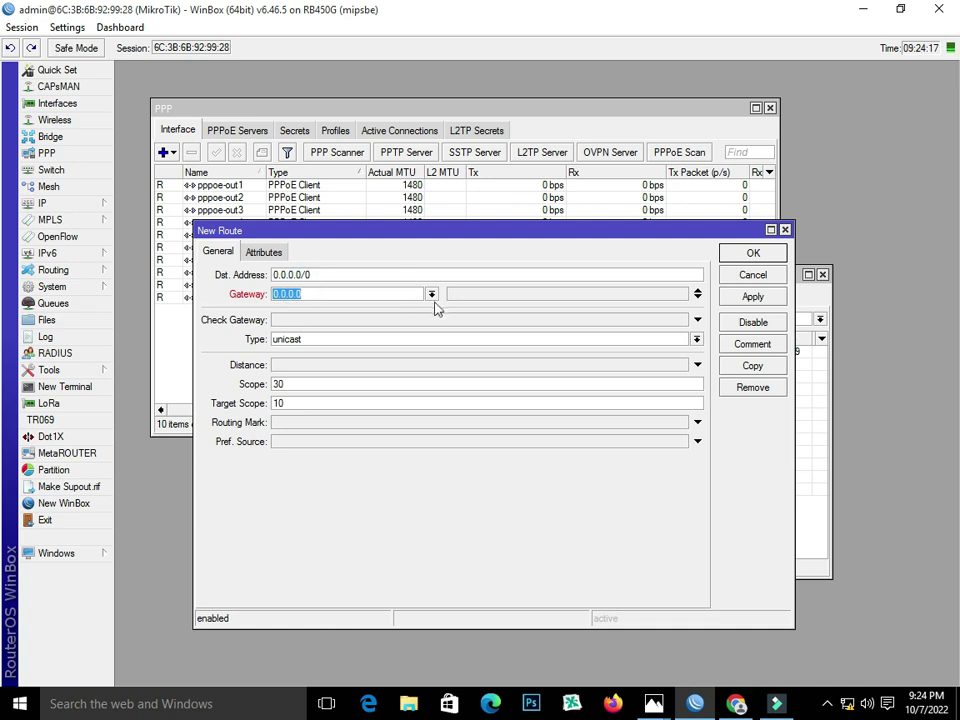
left_click(431, 294)
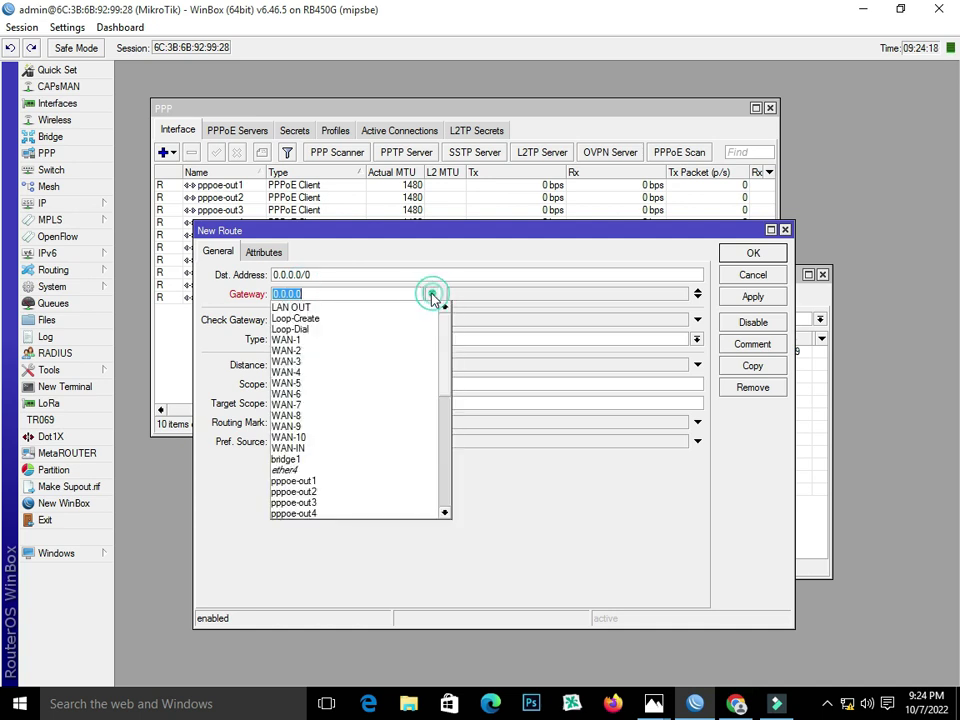
left_click(380, 482)
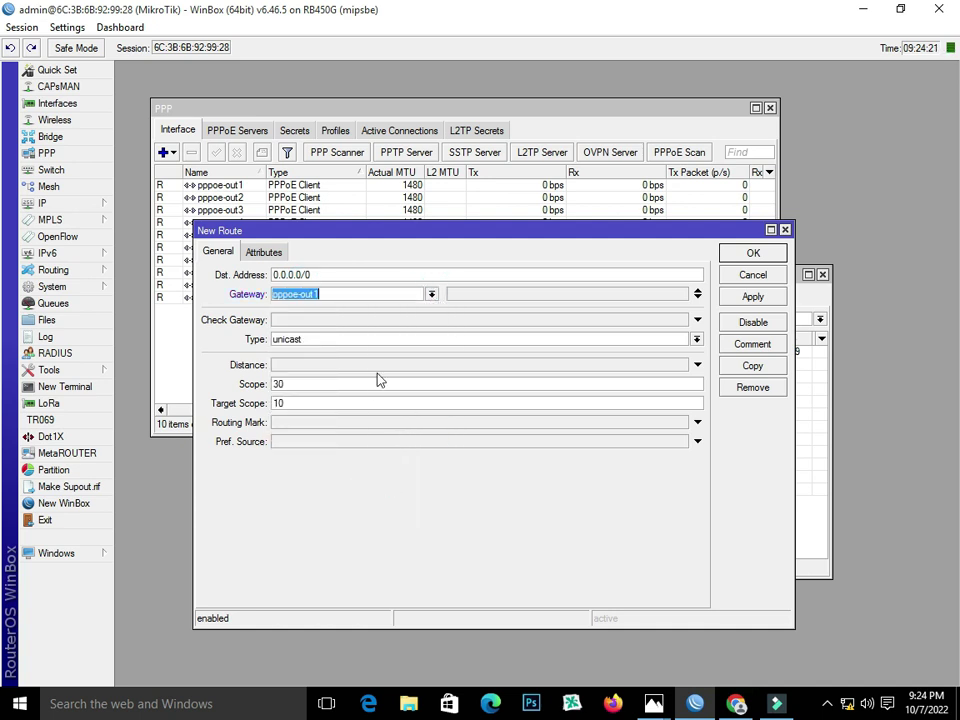
left_click(329, 423)
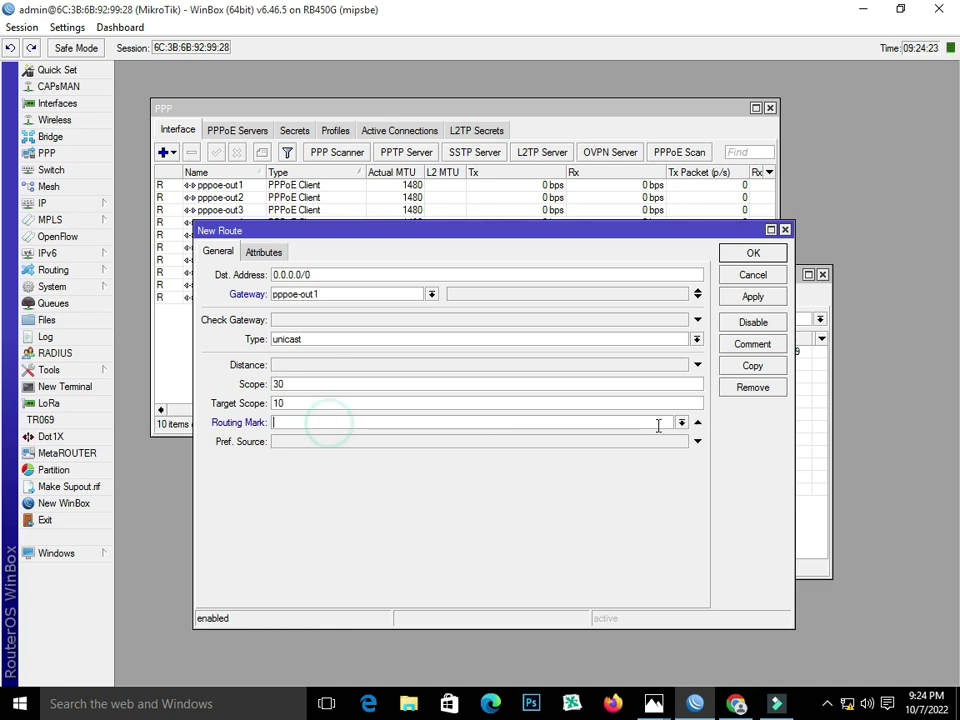
left_click(680, 423)
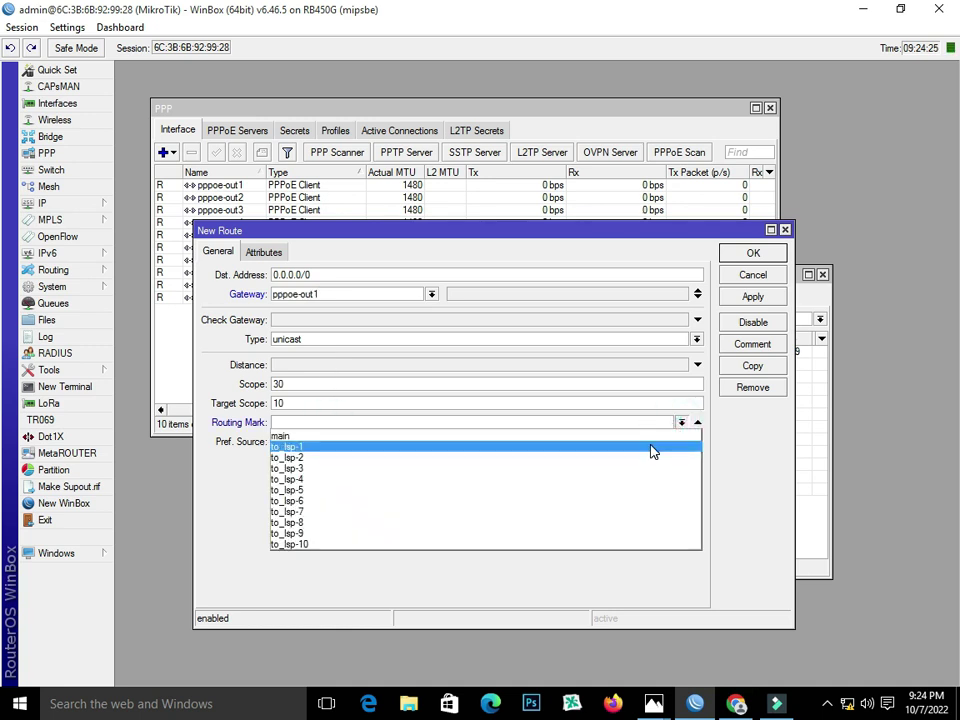
left_click(651, 448)
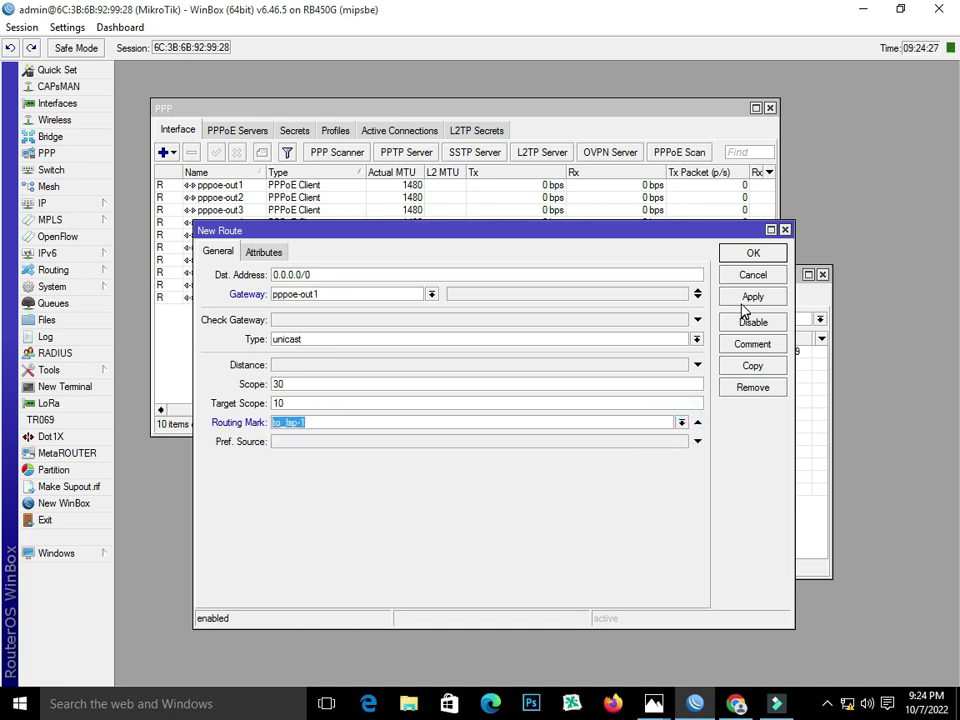
left_click(748, 297)
- Duplicate the pppoe-out1 route and apply the copy with gateway pppoe-out2 and routing mark to_lsp-2
left_click(752, 365)
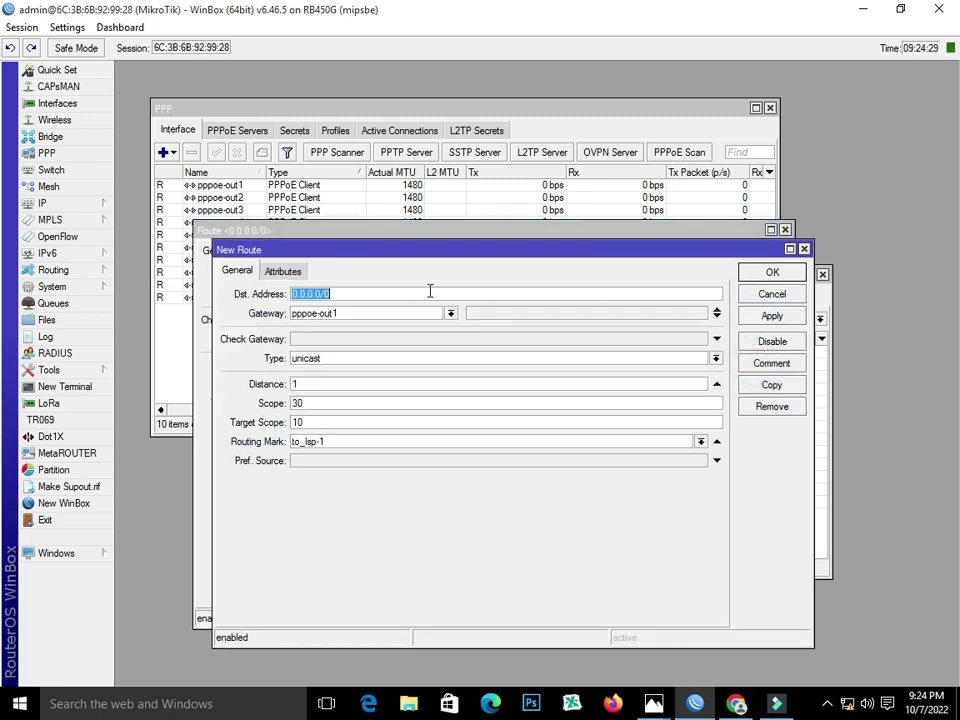
left_click(450, 314)
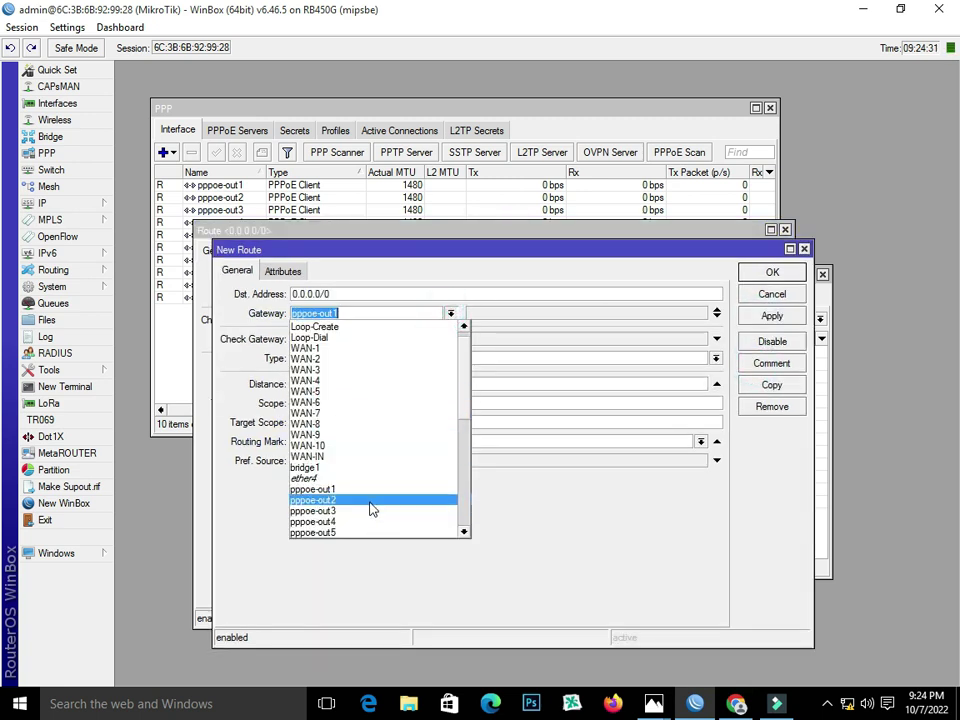
left_click(370, 500)
left_click(700, 441)
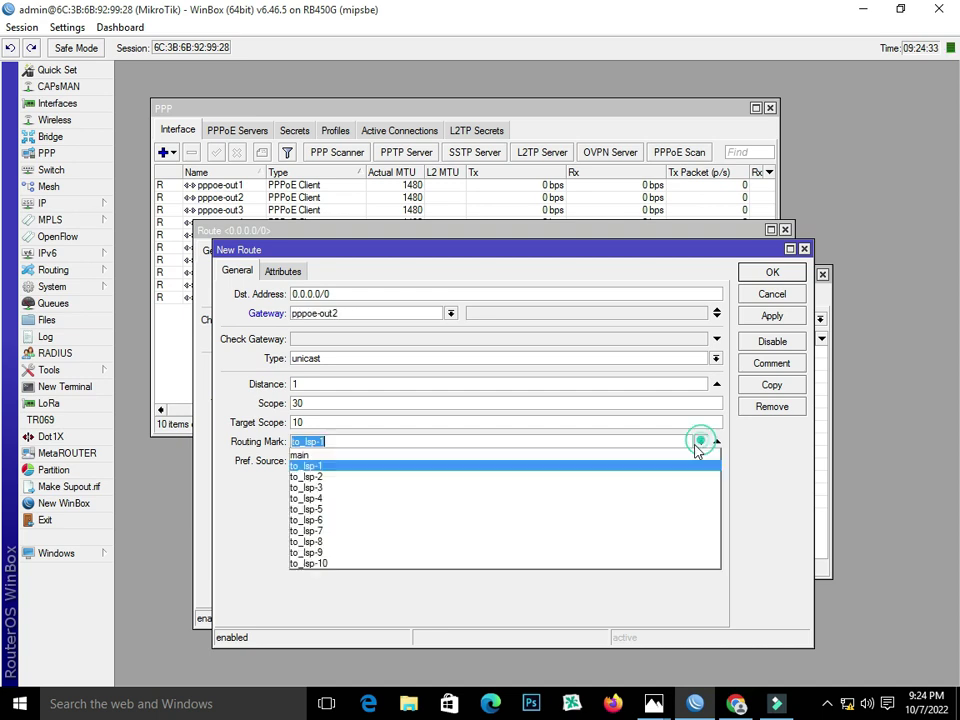
left_click(671, 477)
left_click(760, 316)
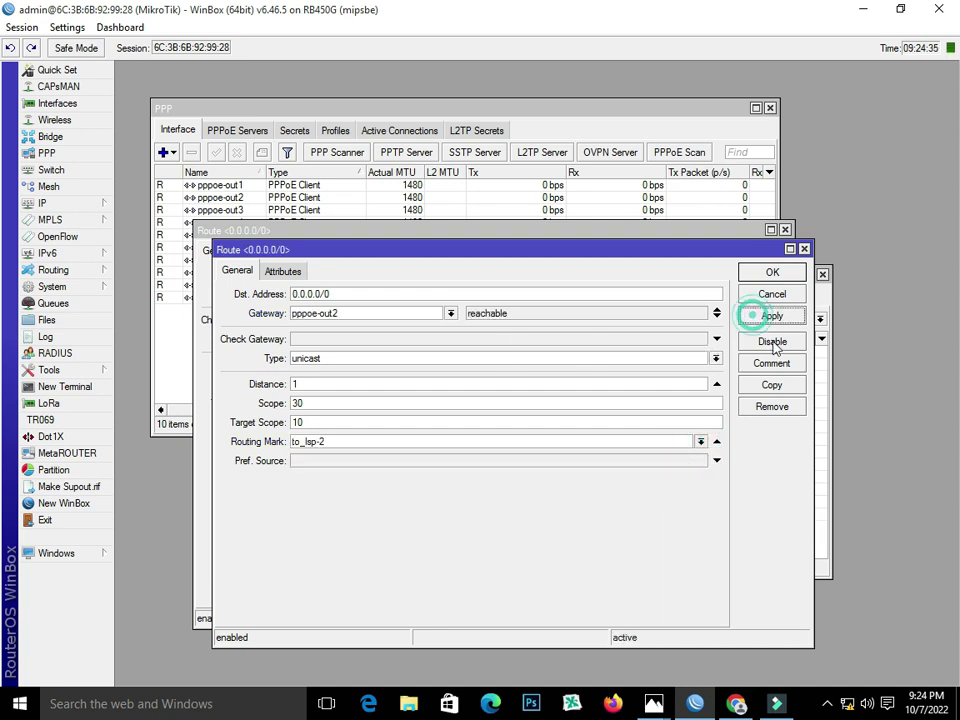
- Duplicate the pppoe-out2 route and apply the copy with gateway pppoe-out3 and routing mark to_lsp-3
left_click(766, 385)
left_click(468, 332)
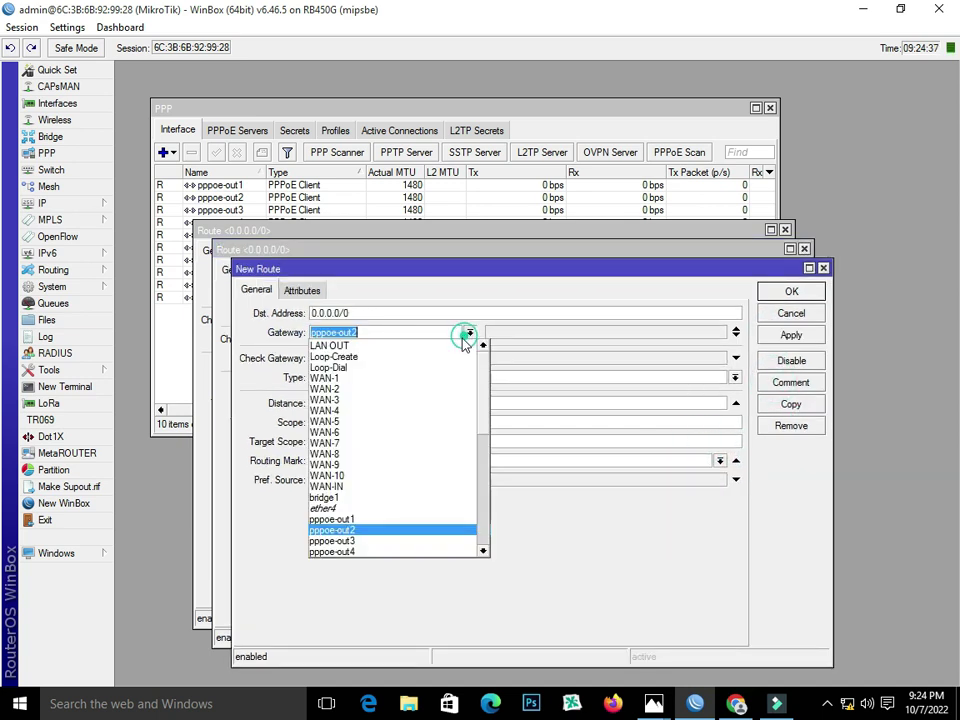
left_click(411, 520)
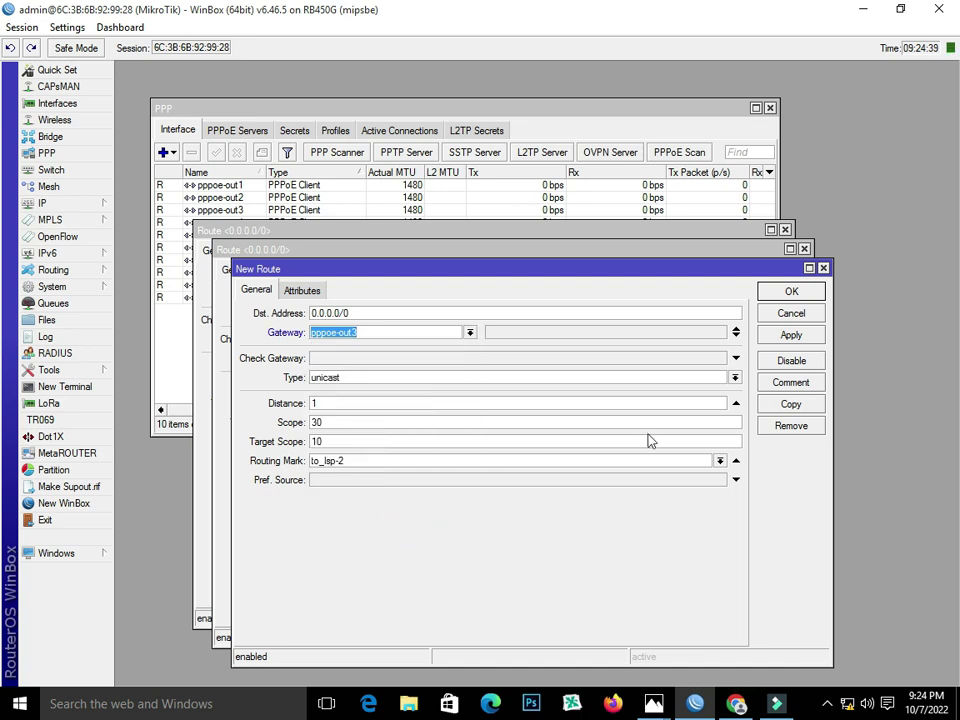
left_click(720, 461)
left_click(683, 508)
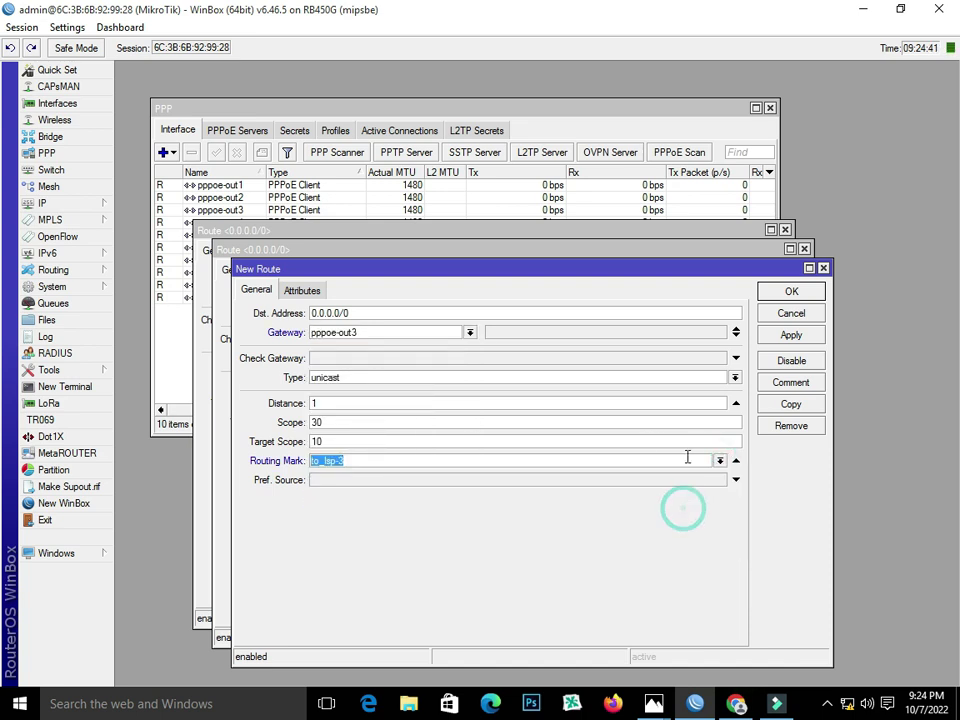
left_click(790, 338)
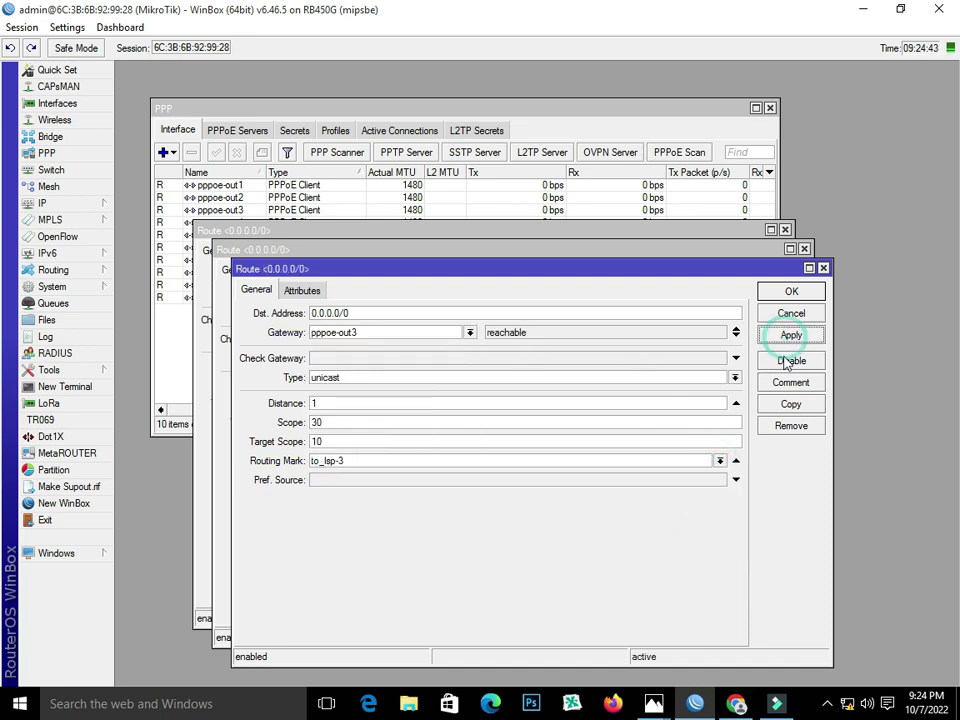
- Duplicate the pppoe-out3 route and apply the copy with gateway pppoe-out4 and routing mark to_lsp-4
left_click(795, 408)
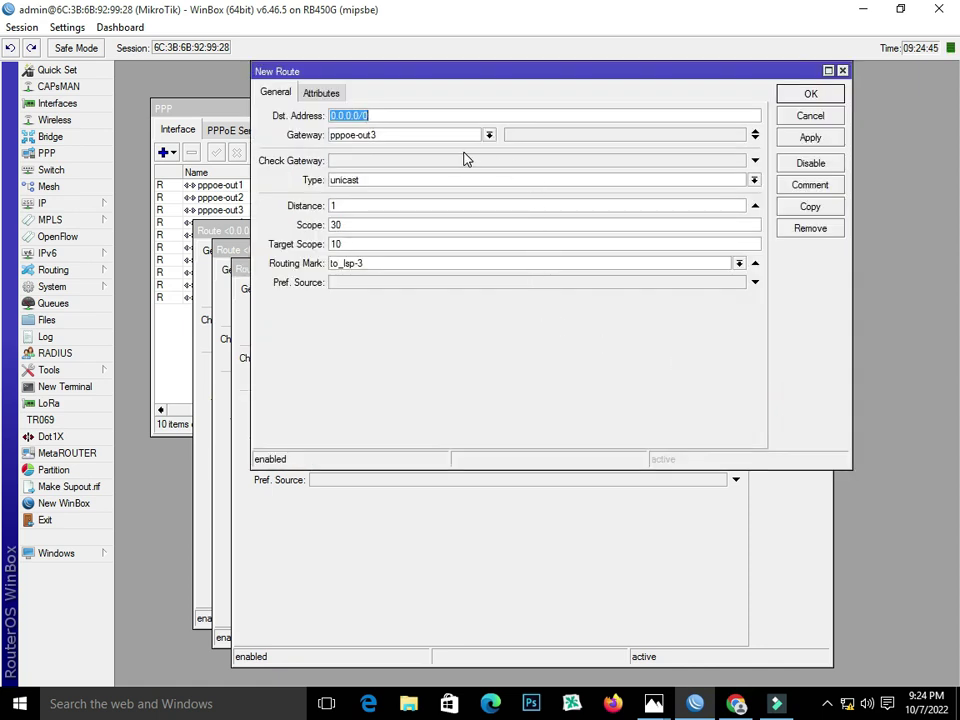
left_click(489, 135)
left_click(455, 355)
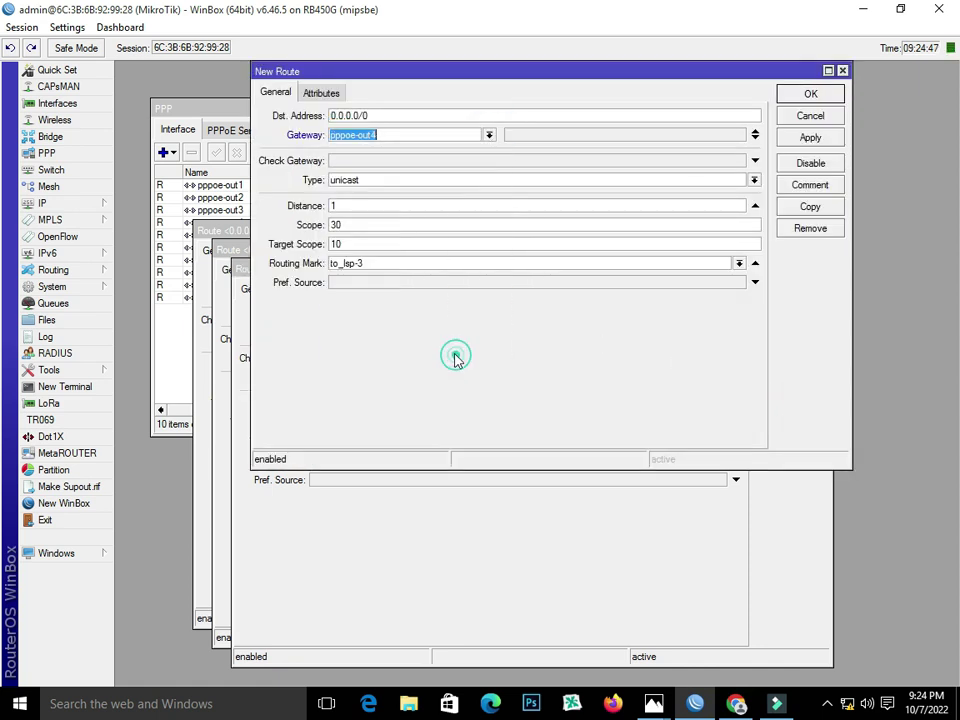
left_click(739, 263)
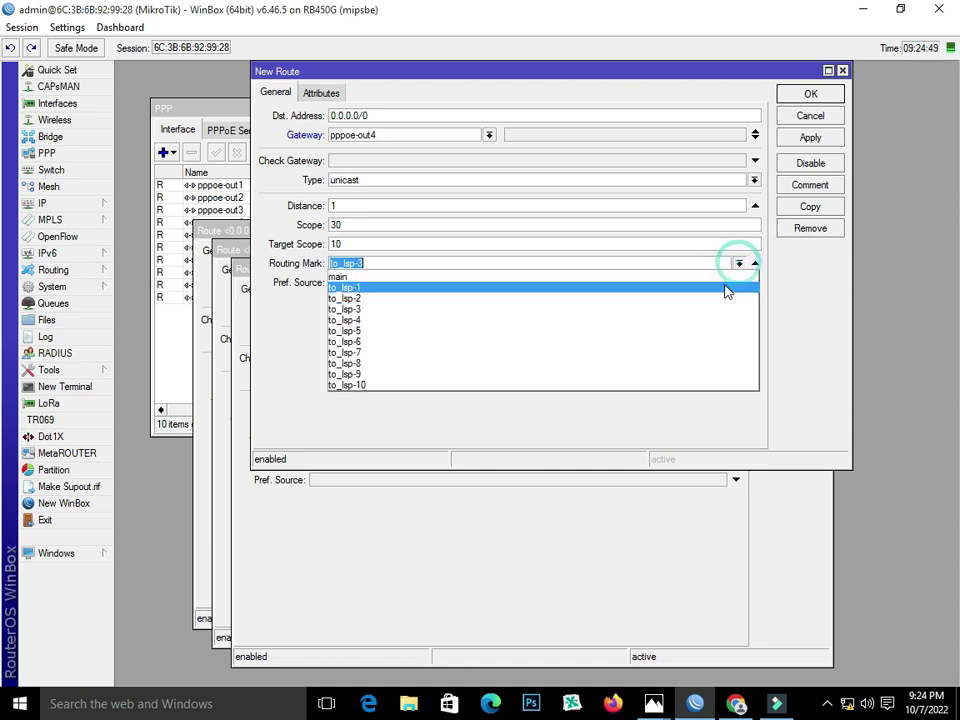
left_click(713, 330)
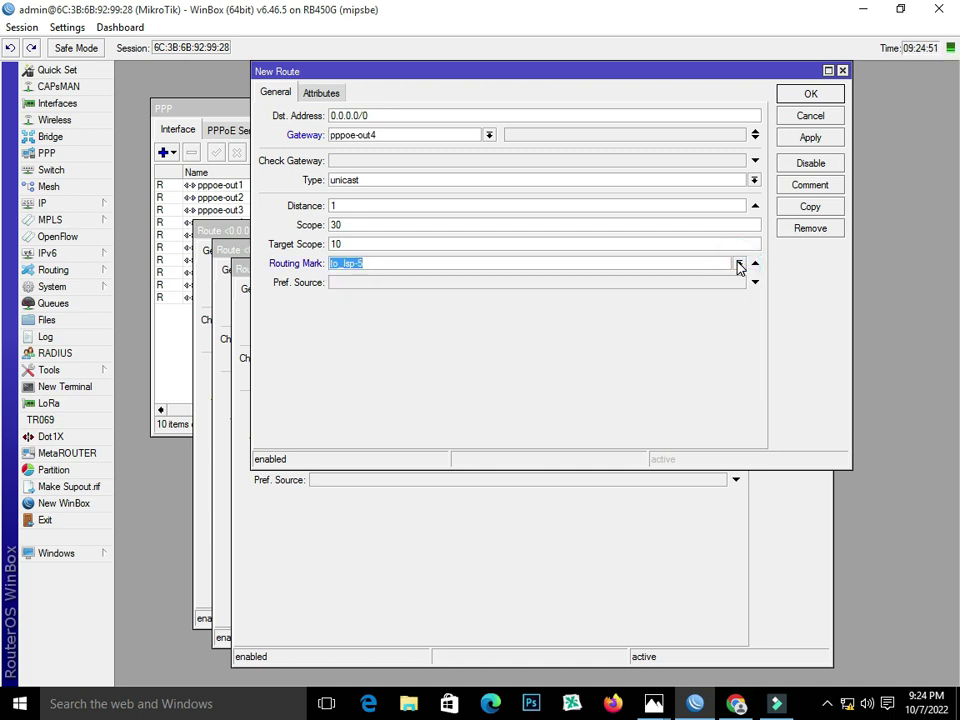
left_click(739, 263)
left_click(722, 318)
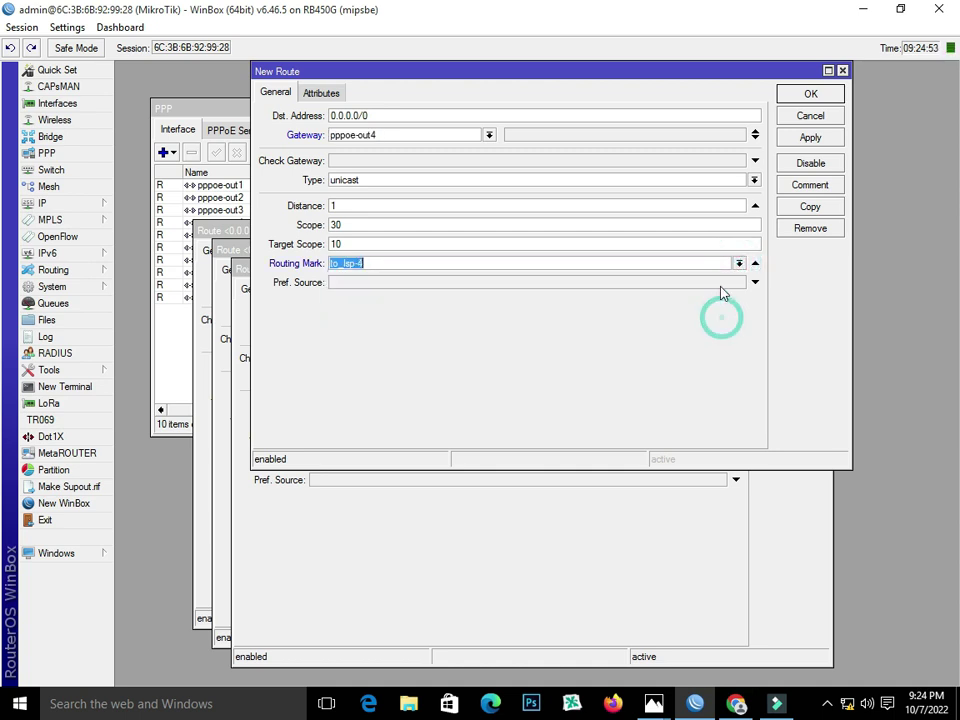
left_click(800, 138)
- Duplicate the pppoe-out4 route and apply the copy with gateway pppoe-out5 and routing mark to_lsp-5
left_click(810, 207)
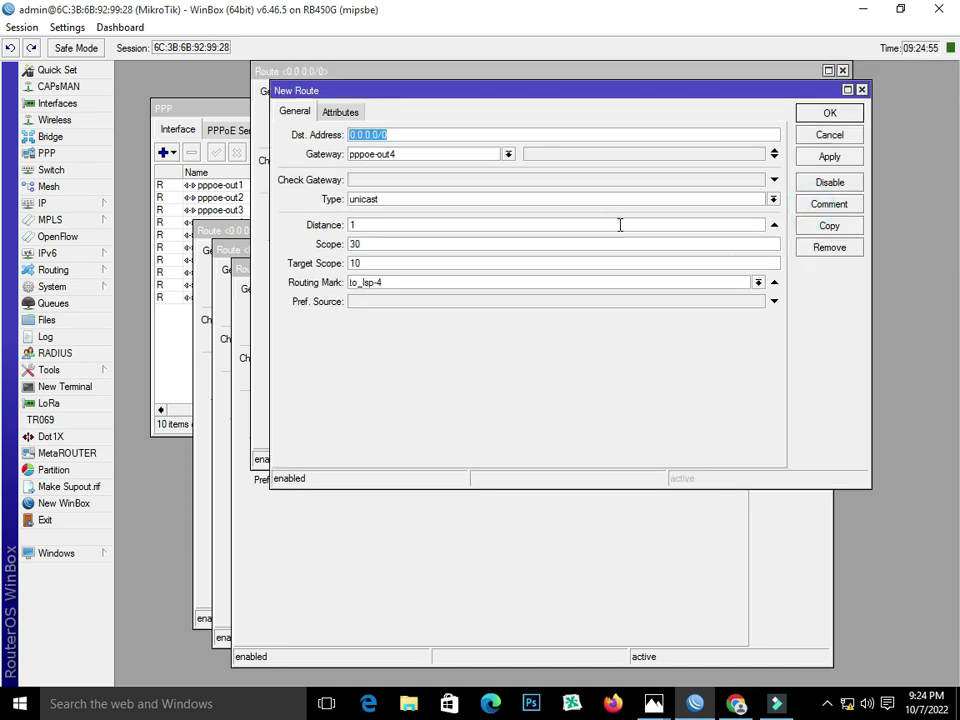
left_click(508, 155)
scroll(476, 283, "down", 2)
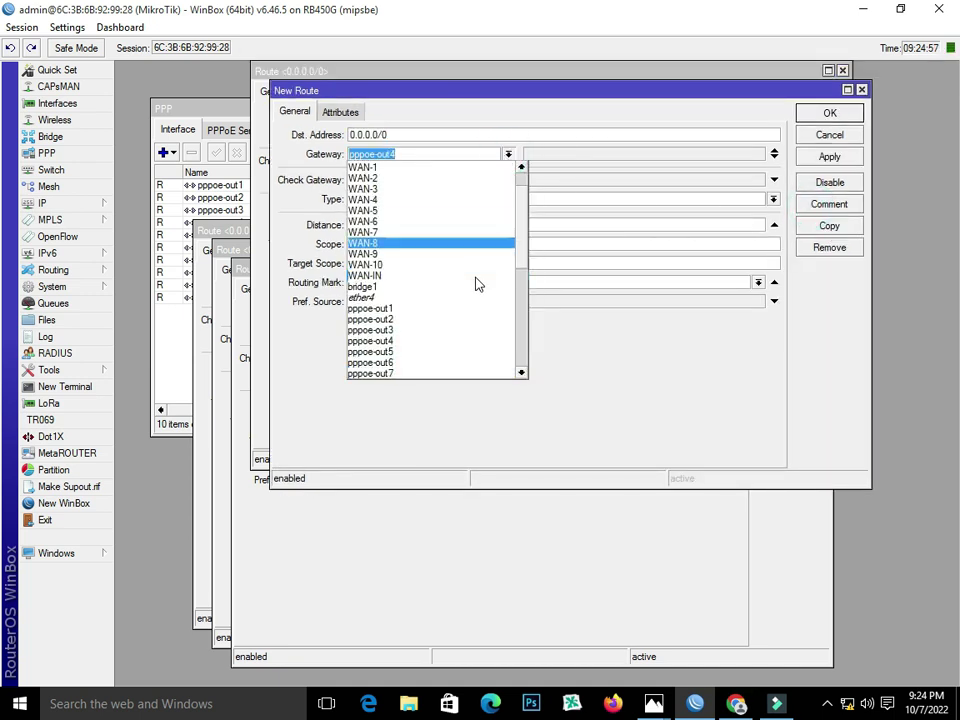
left_click(459, 333)
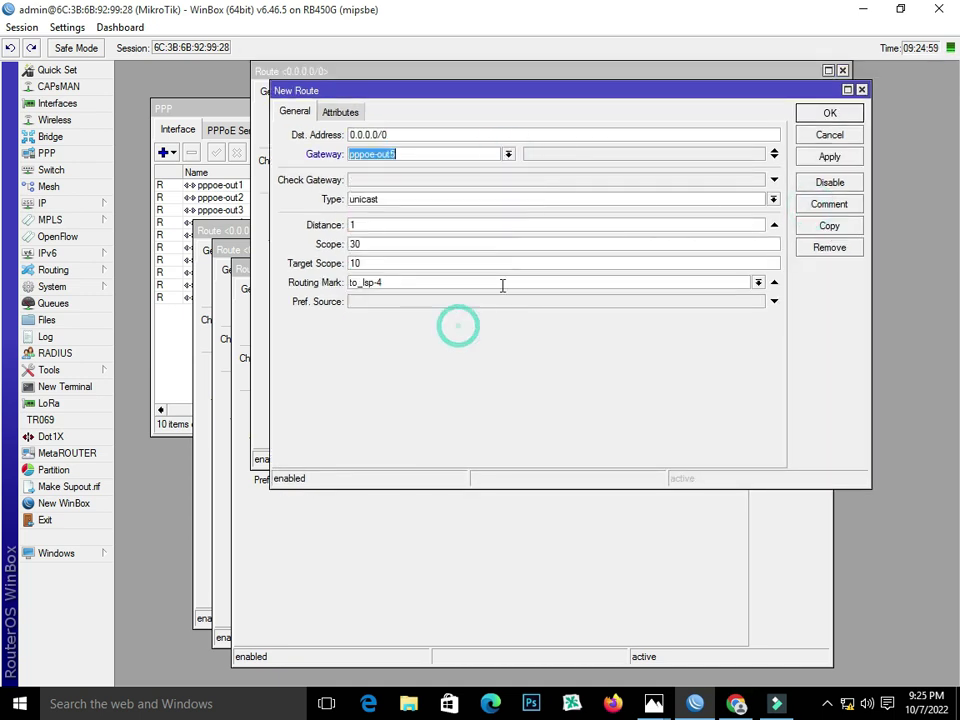
left_click(758, 282)
left_click(736, 349)
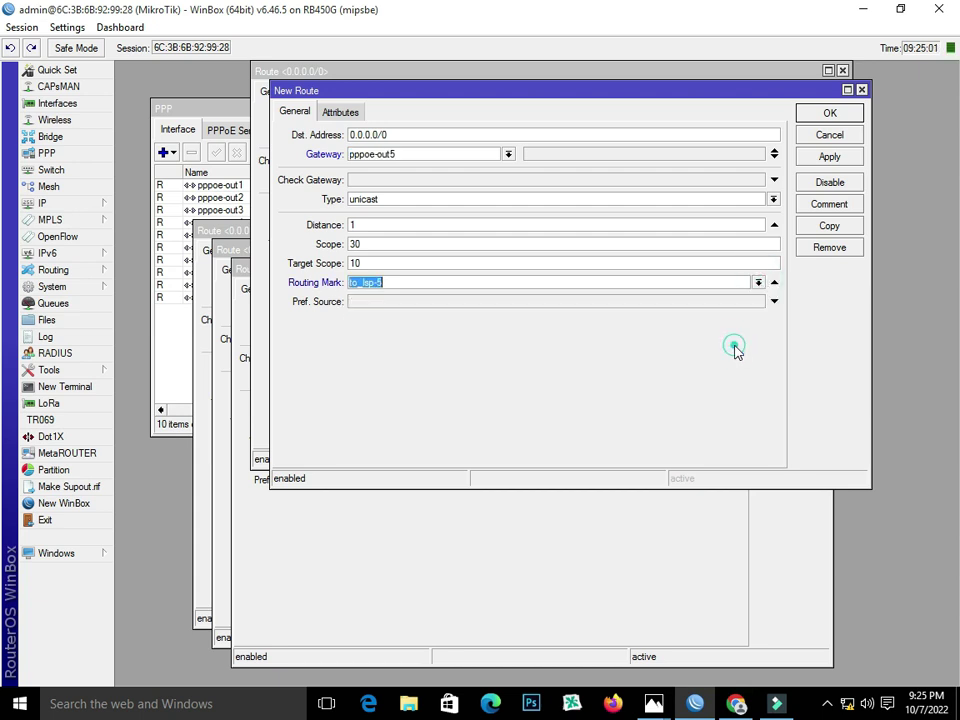
left_click(838, 159)
- Duplicate the pppoe-out5 route and apply the copy with gateway pppoe-out6 and routing mark to_lsp-6
left_click(832, 227)
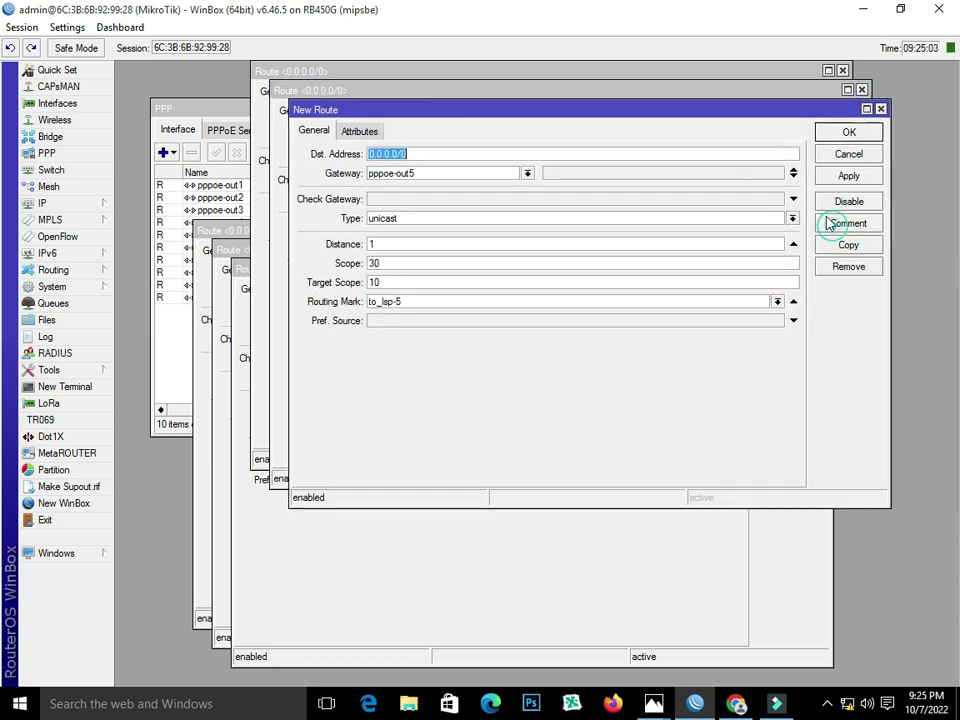
left_click(527, 174)
scroll(500, 300, "down", 3)
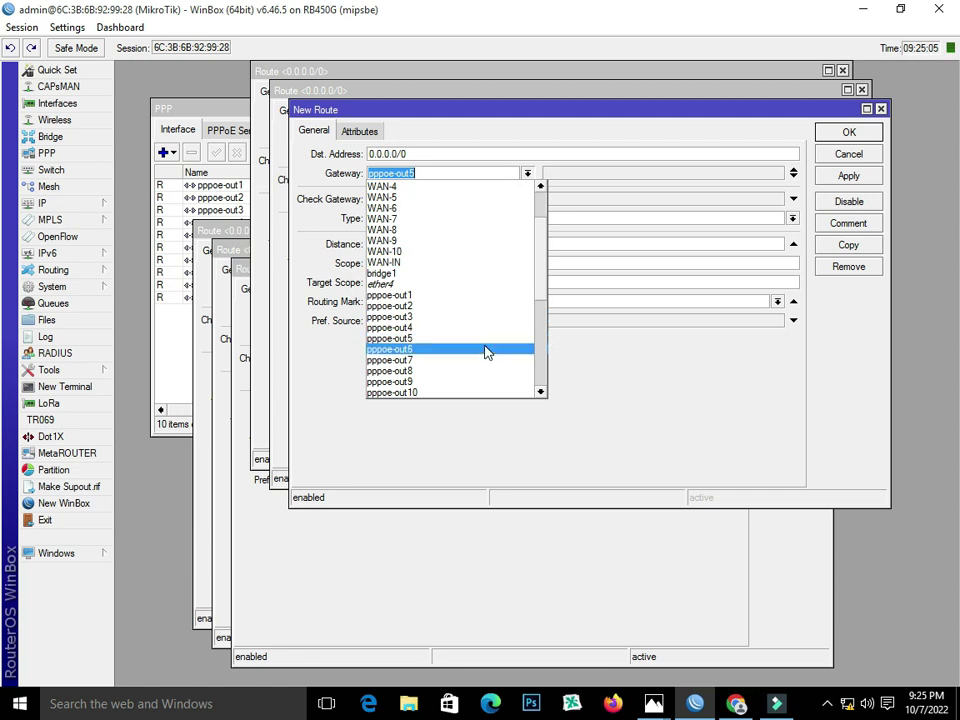
left_click(484, 348)
left_click(777, 301)
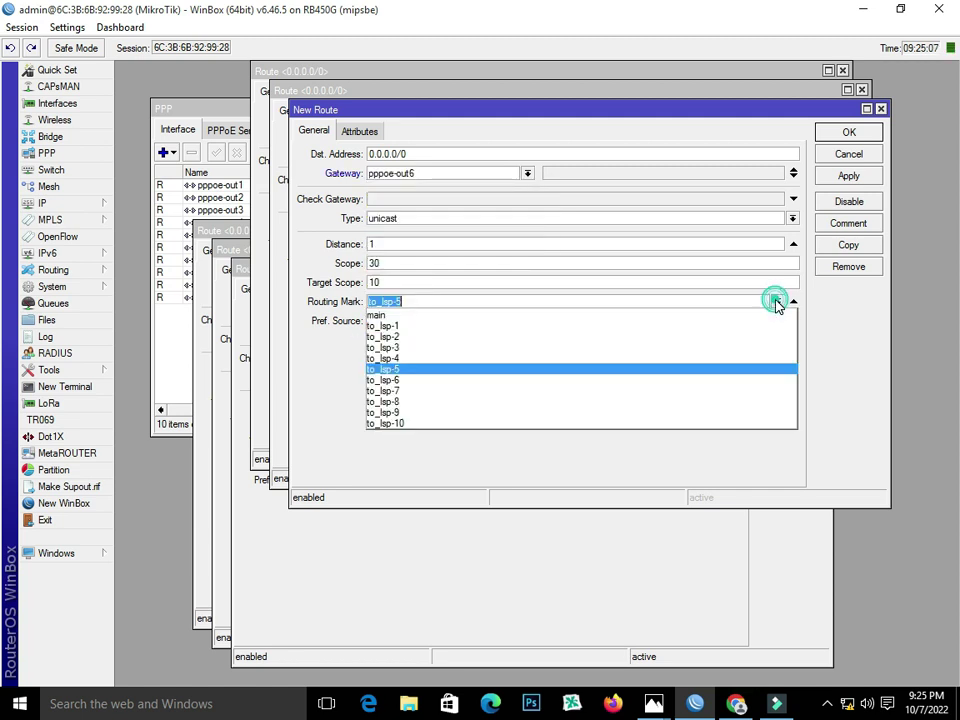
left_click(735, 378)
left_click(848, 176)
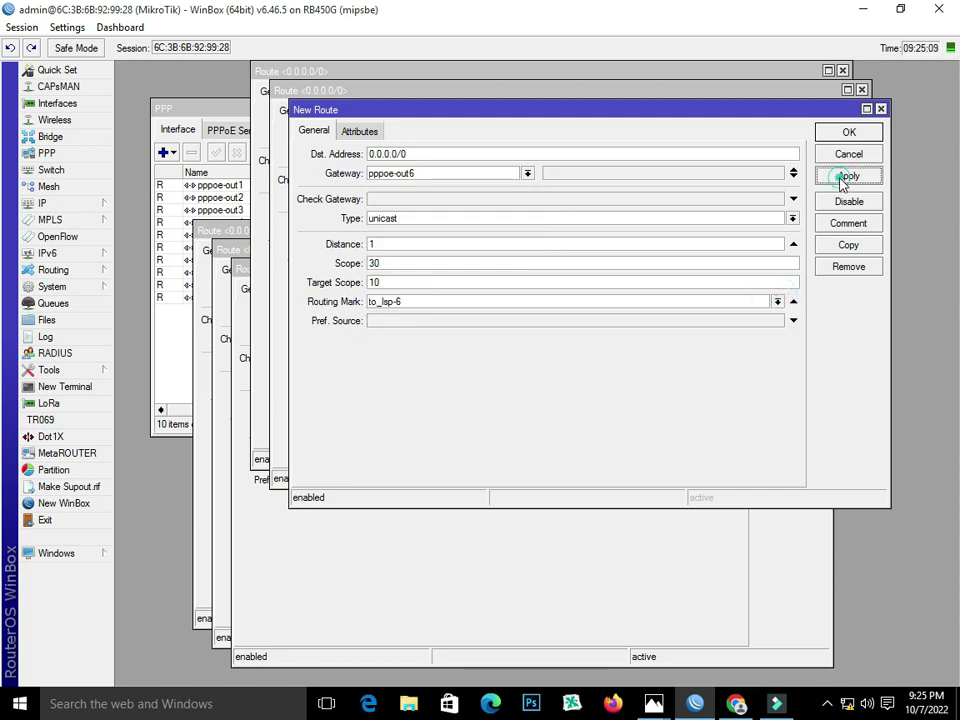
- Duplicate the pppoe-out6 route and apply the copy with gateway pppoe-out7 and routing mark to_lsp-7
left_click(848, 244)
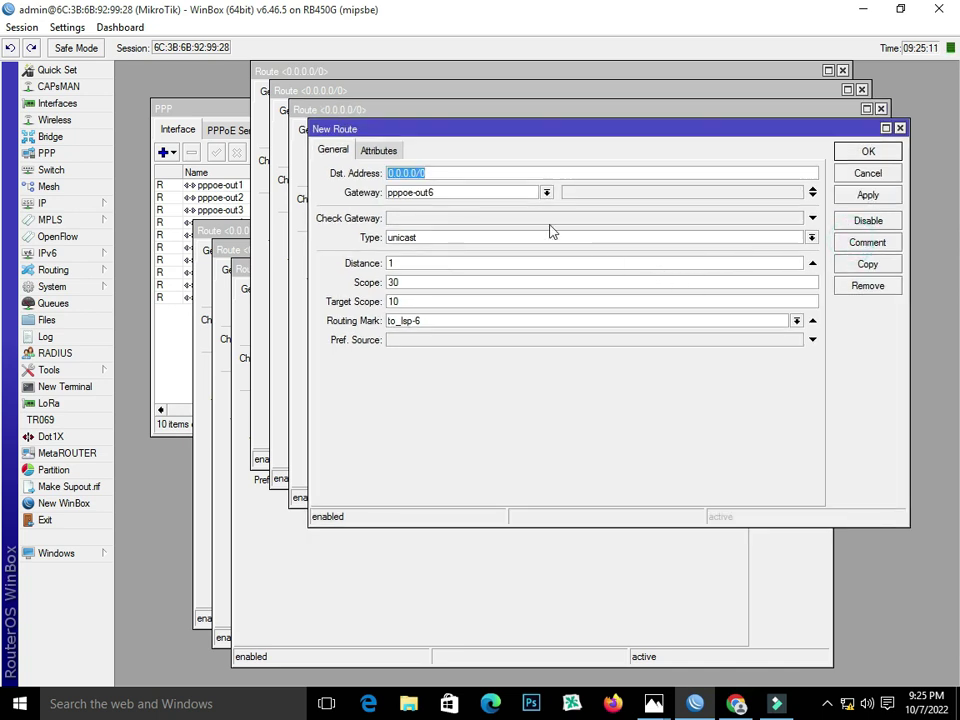
left_click(548, 194)
scroll(506, 360, "down", 2)
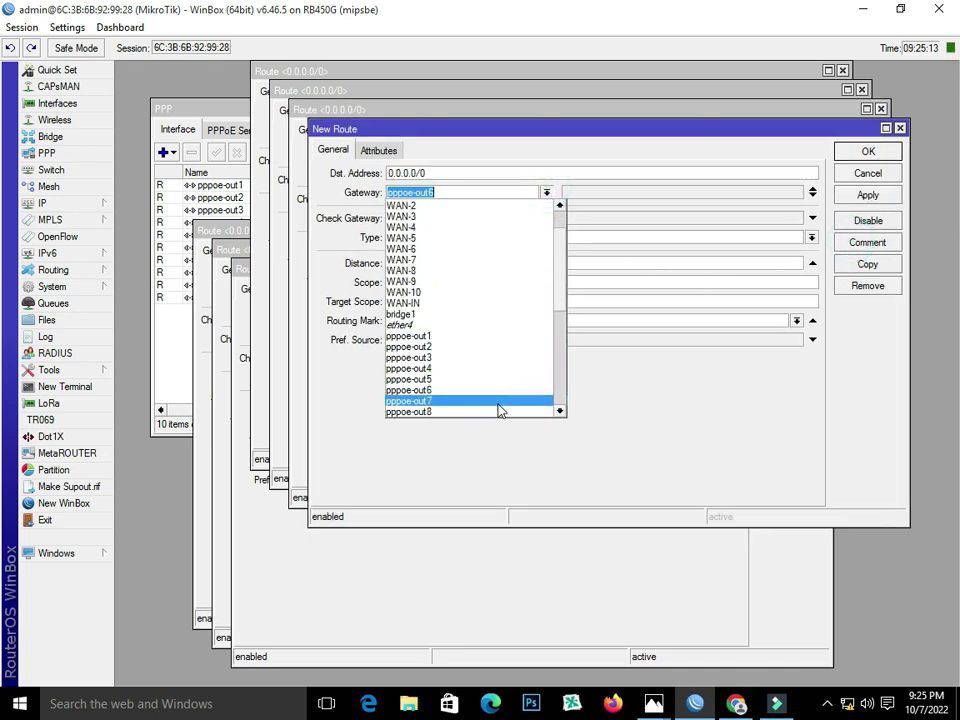
left_click(501, 402)
left_click(795, 320)
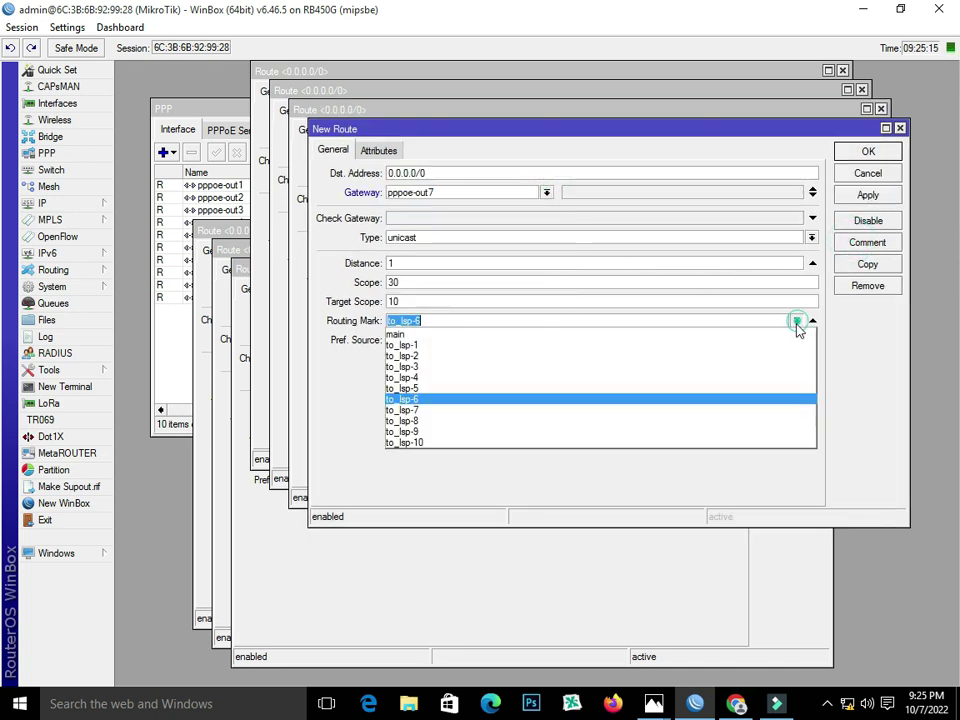
left_click(701, 411)
left_click(860, 197)
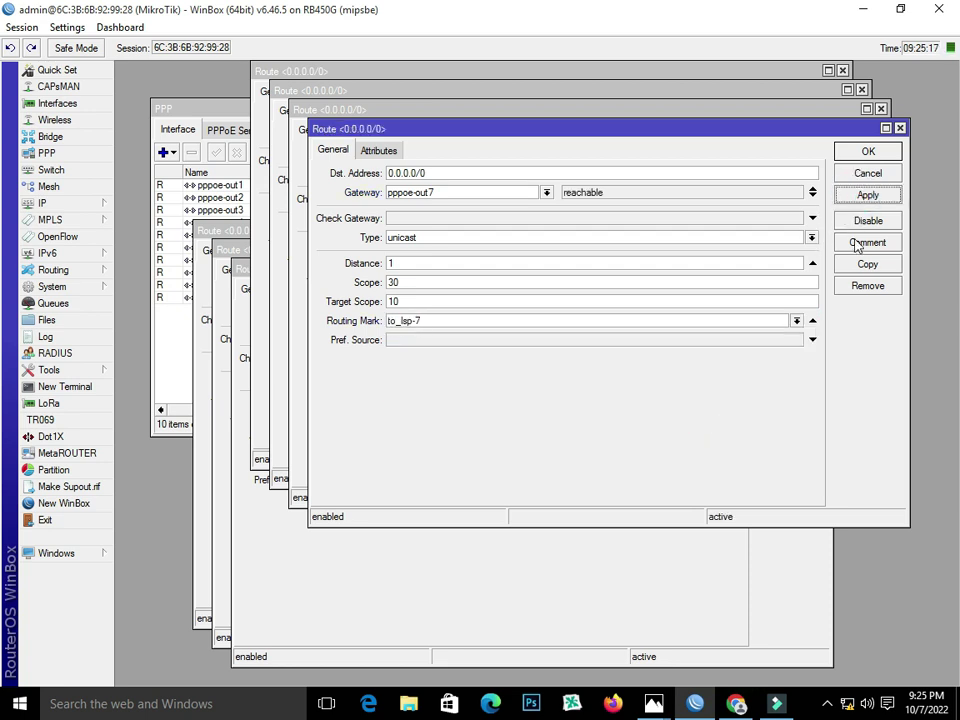
- Duplicate the pppoe-out7 route and apply the copy with gateway pppoe-out8 and routing mark to_lsp-8
left_click(866, 264)
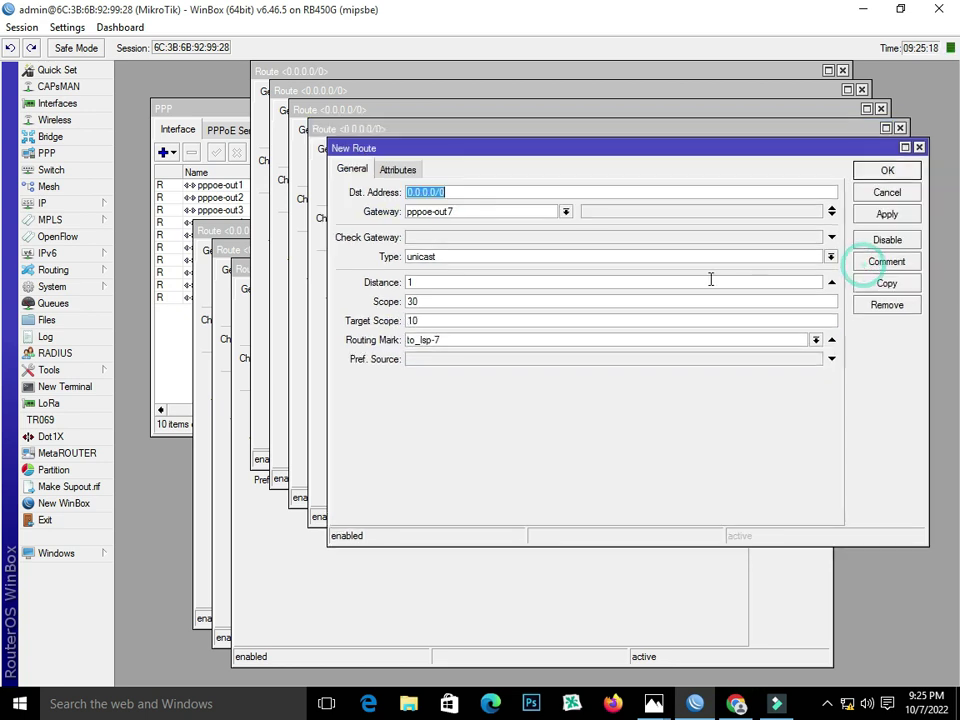
left_click(566, 211)
scroll(561, 358, "down", 3)
left_click(542, 392)
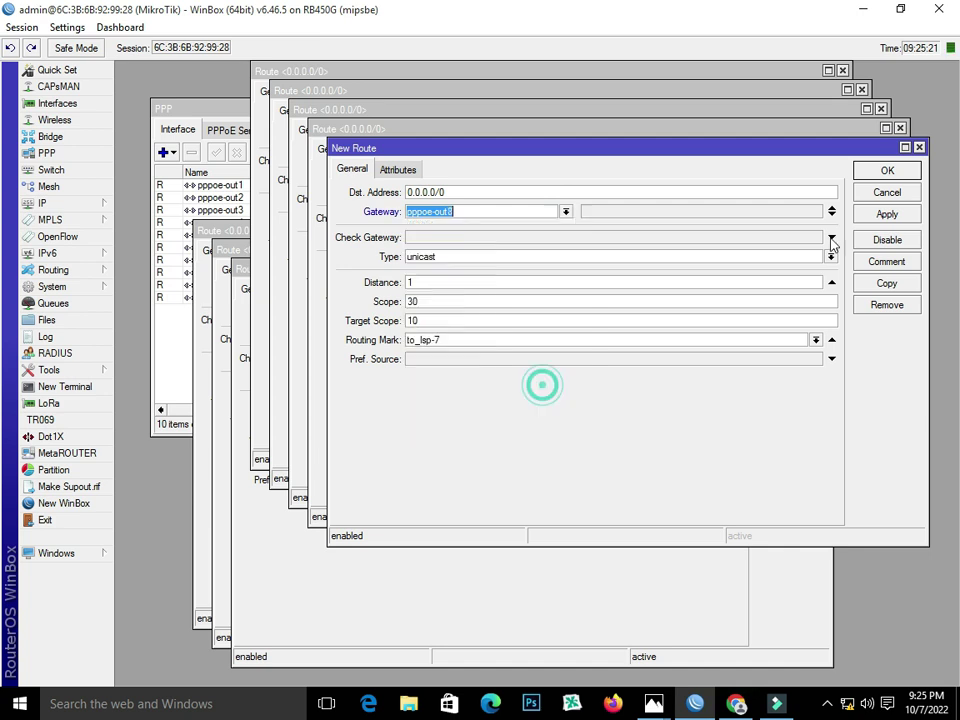
left_click(815, 340)
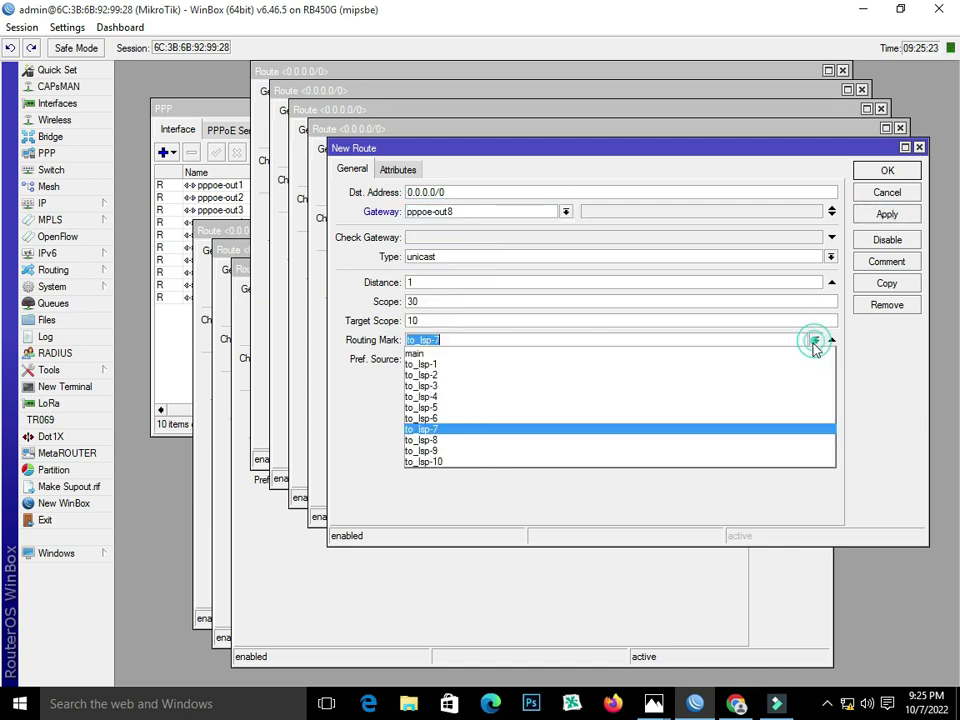
left_click(782, 437)
left_click(907, 217)
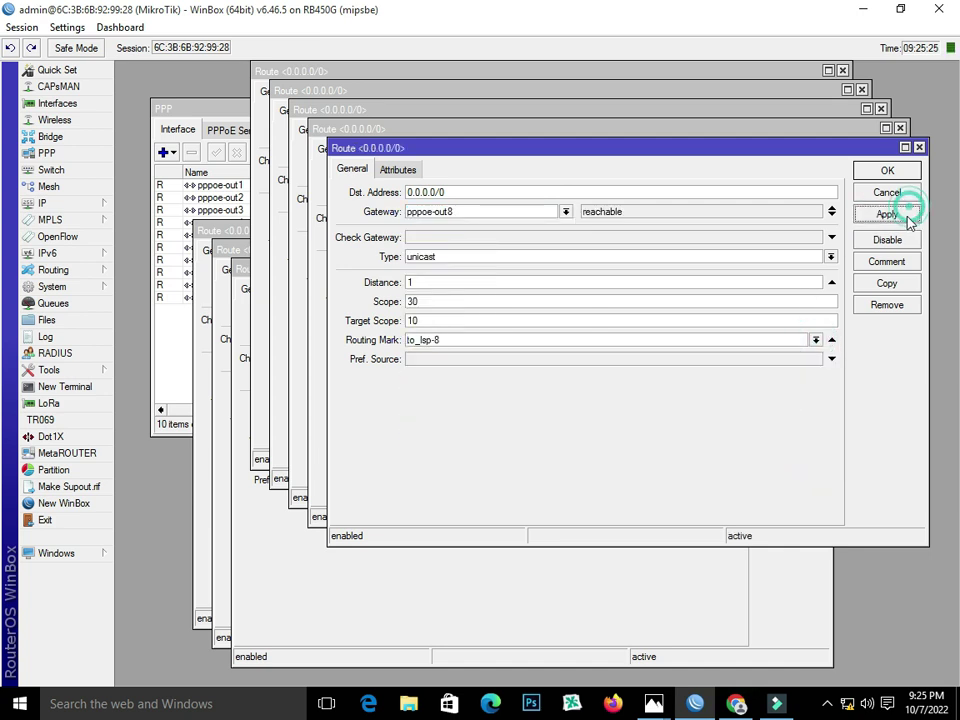
- Duplicate the pppoe-out8 route and apply the copy with gateway pppoe-out9 and routing mark to_lsp-9
left_click(886, 283)
left_click(584, 230)
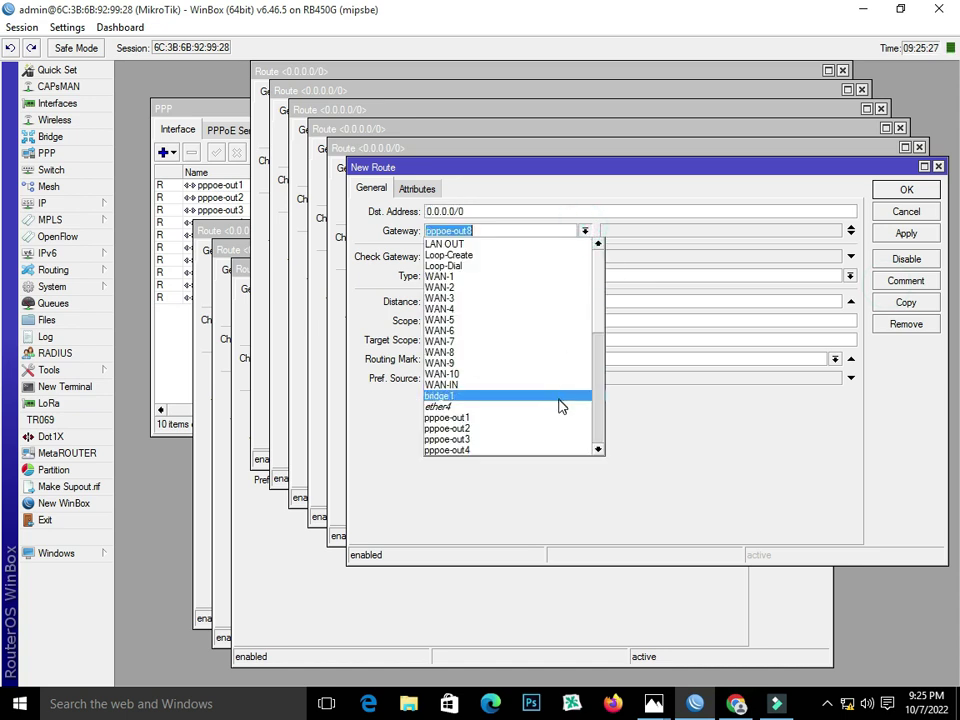
scroll(555, 410, "down", 3)
left_click(549, 443)
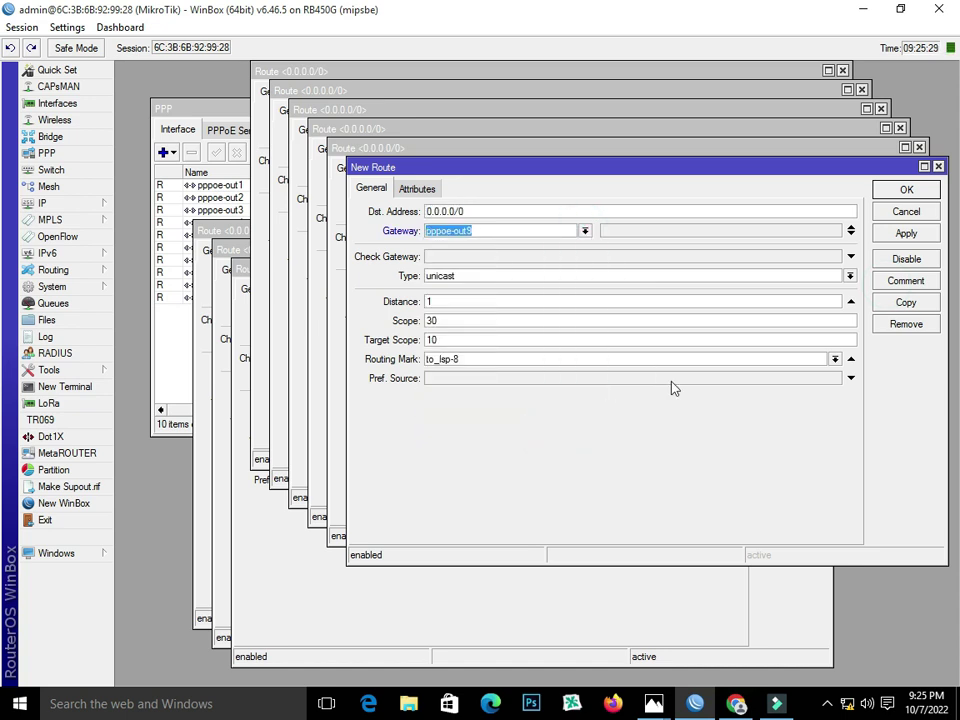
left_click(835, 359)
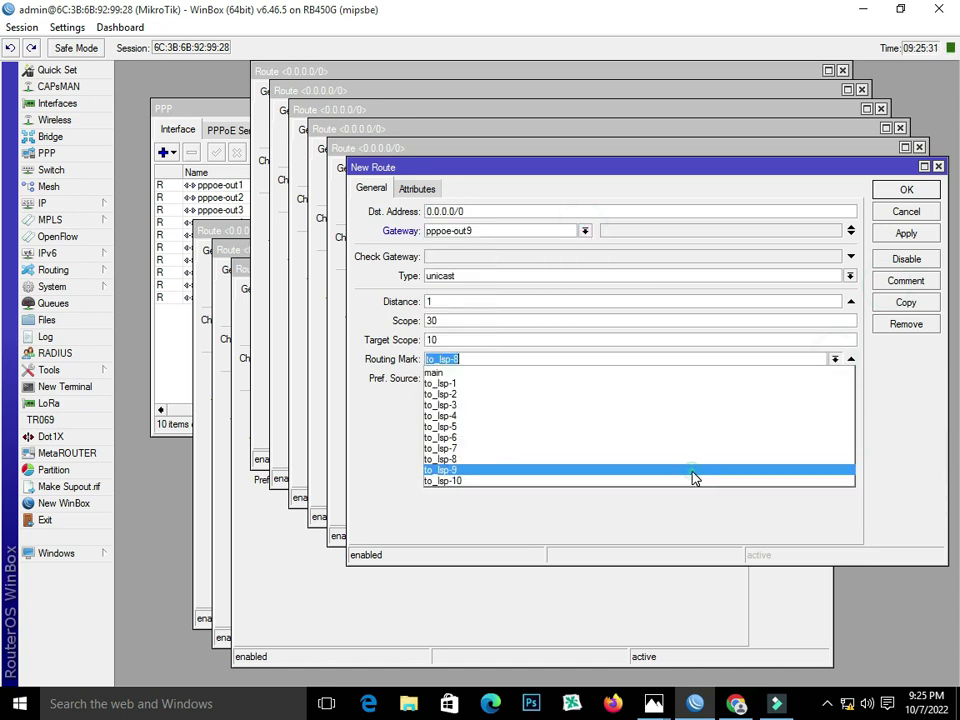
left_click(692, 470)
left_click(903, 234)
- Duplicate the pppoe-out9 route and apply the copy with gateway pppoe-out10 and routing mark to_lsp-10
left_click(903, 302)
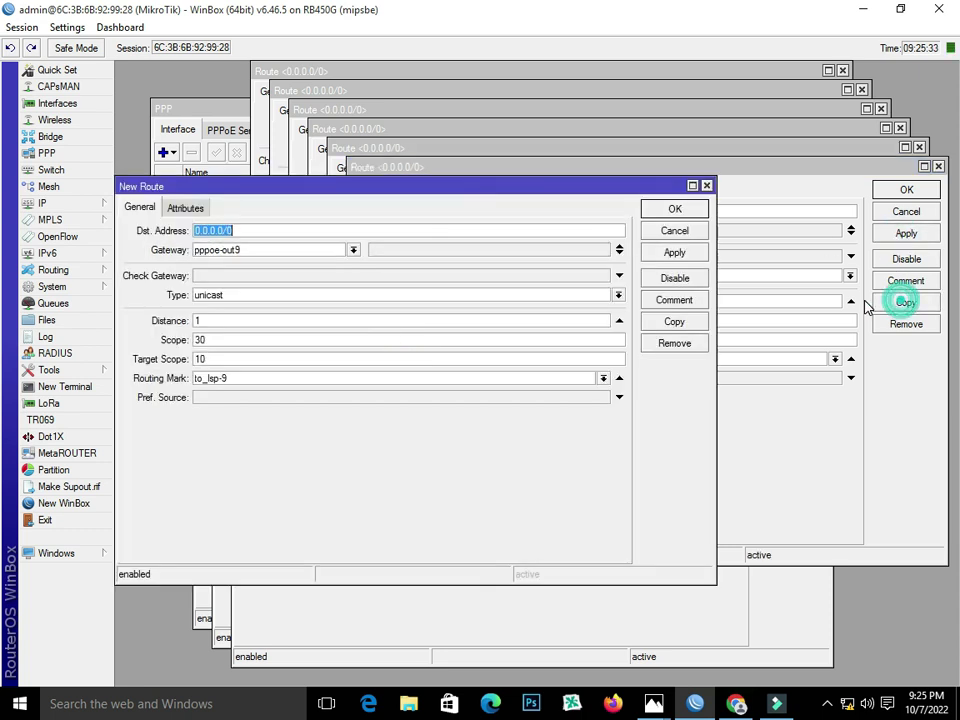
left_click(349, 250)
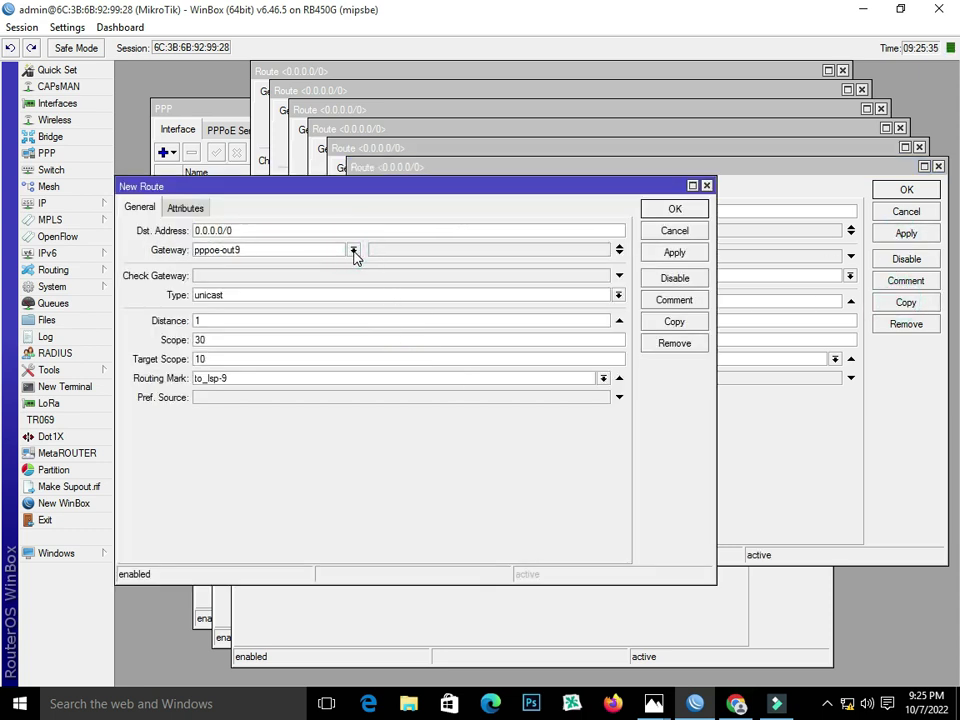
left_click(294, 458)
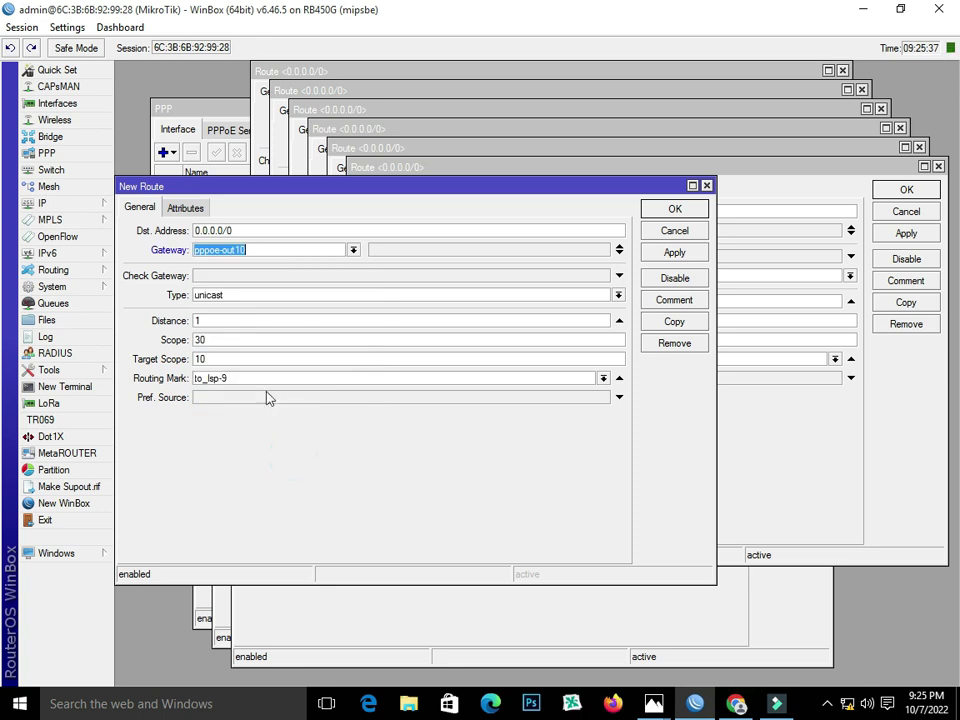
left_click(603, 380)
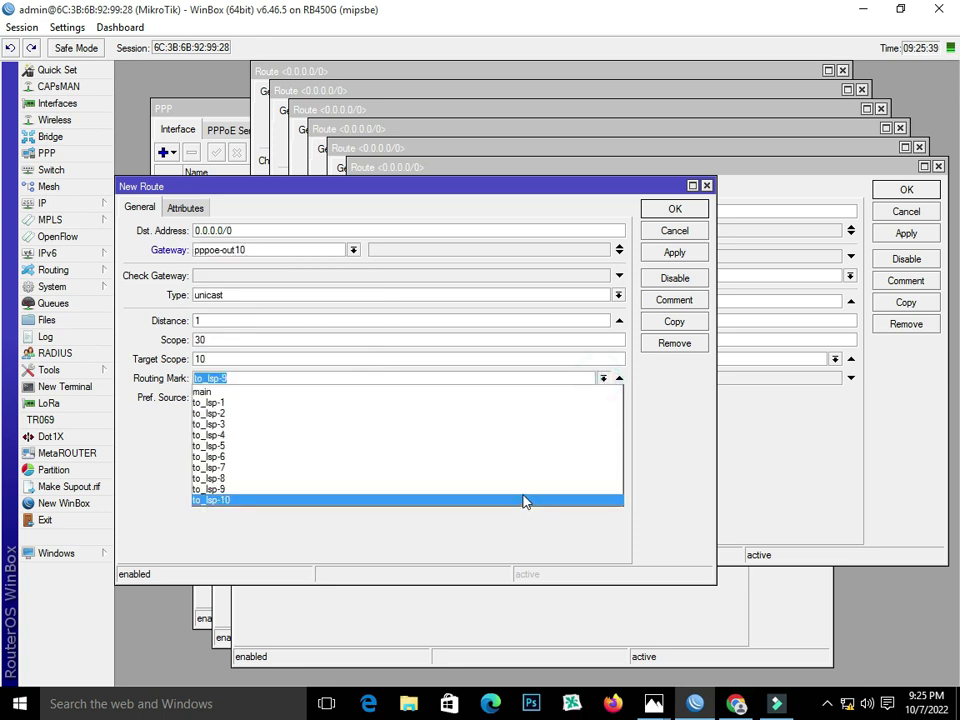
left_click(523, 499)
left_click(665, 254)
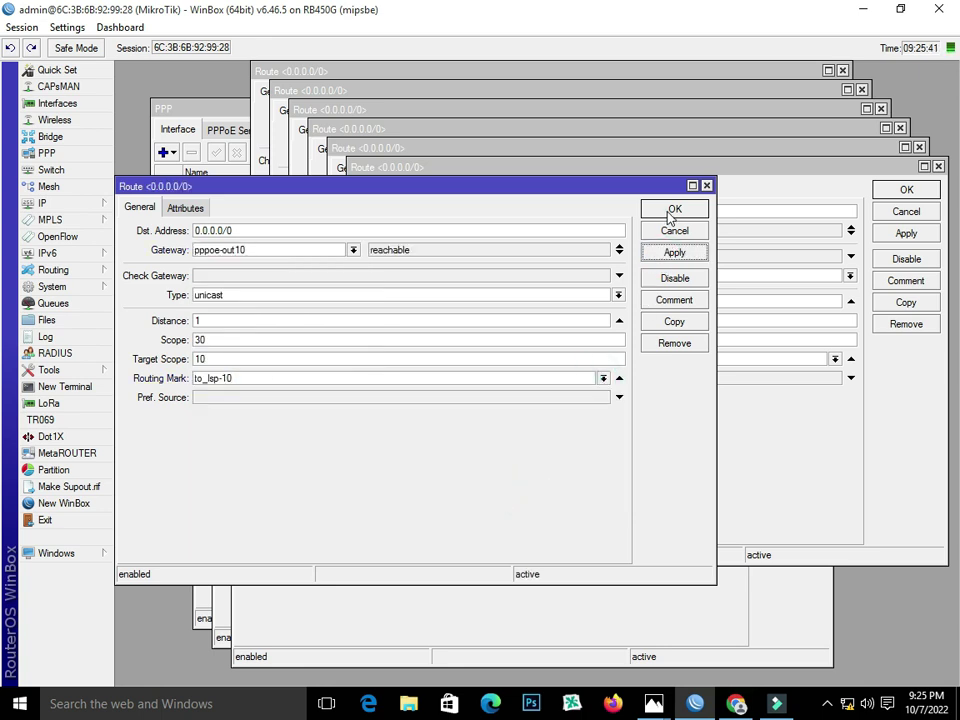
- Confirm and close all the open route windows to return to the route list
left_click(670, 210)
left_click(886, 190)
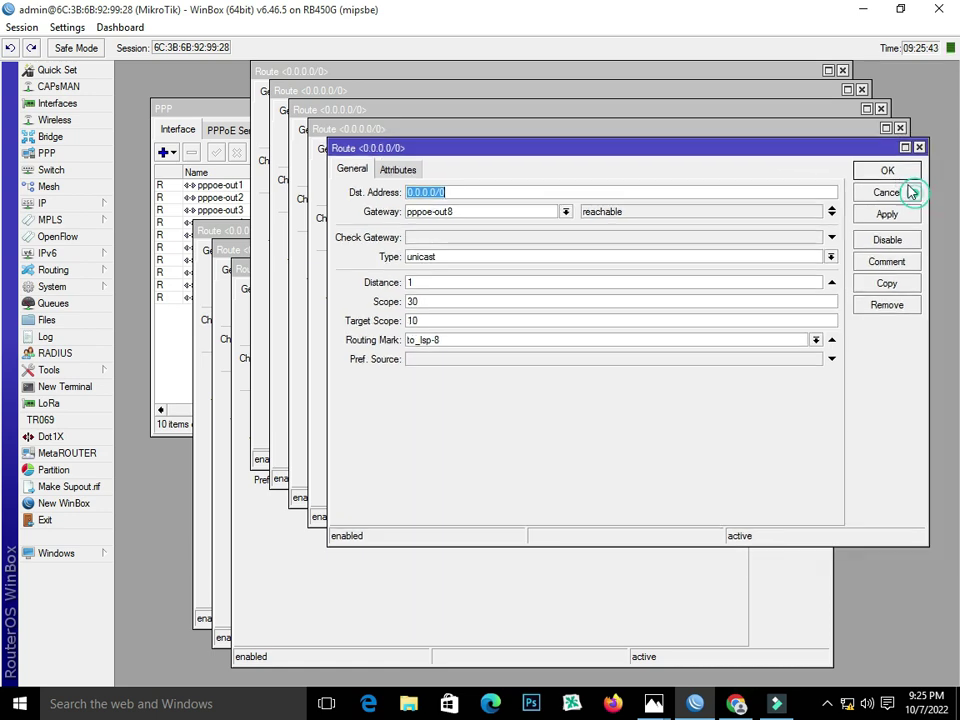
left_click(868, 171)
left_click(851, 152)
left_click(835, 133)
left_click(834, 118)
left_click(817, 101)
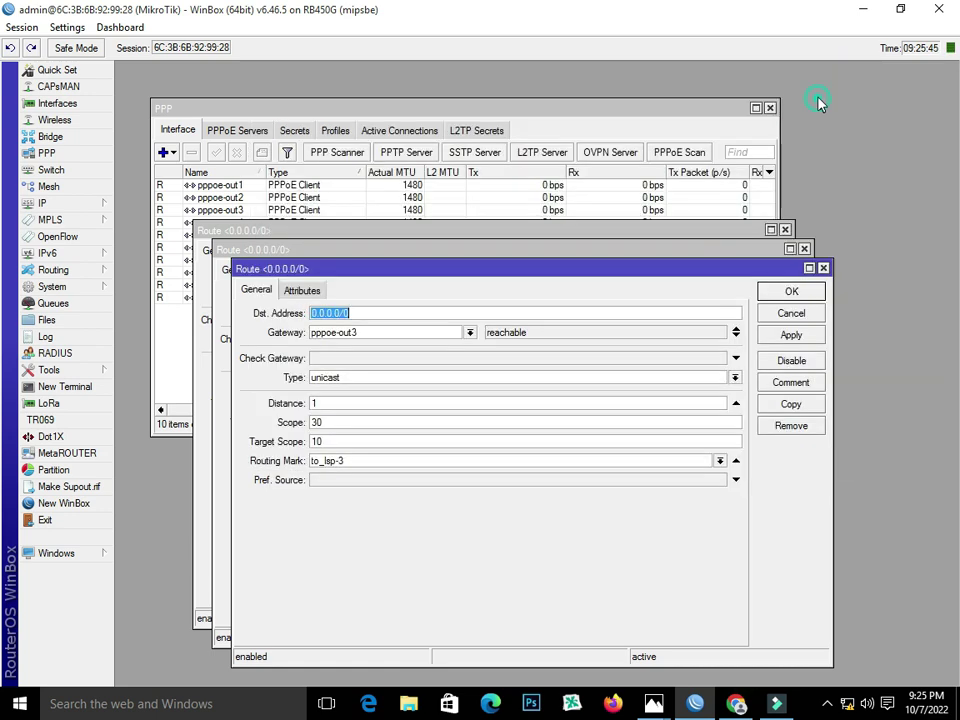
left_click(792, 292)
left_click(775, 275)
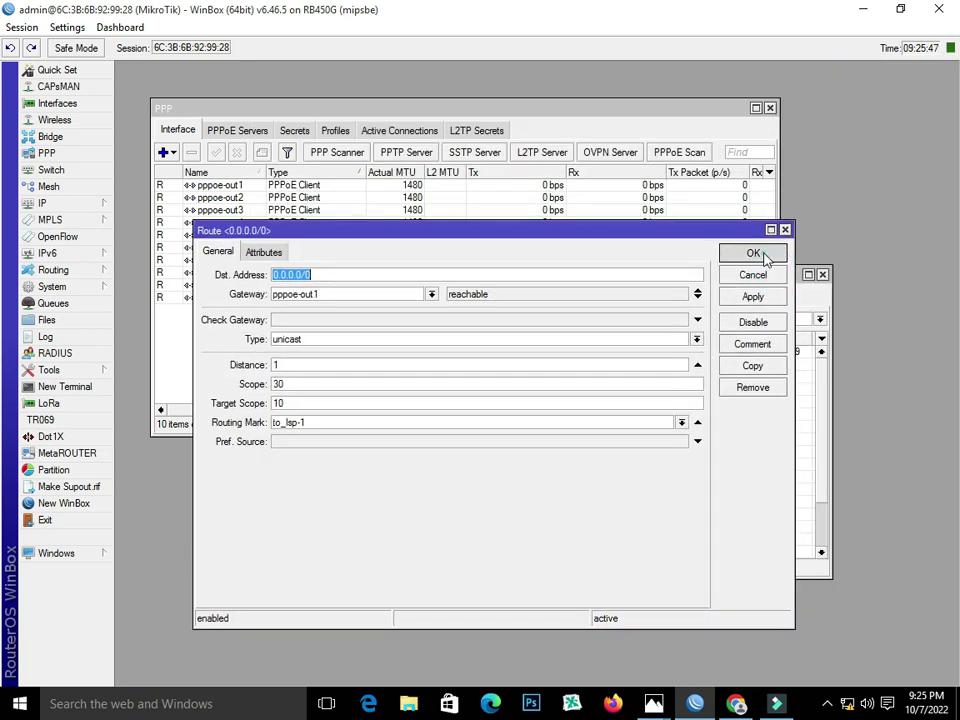
left_click(762, 255)
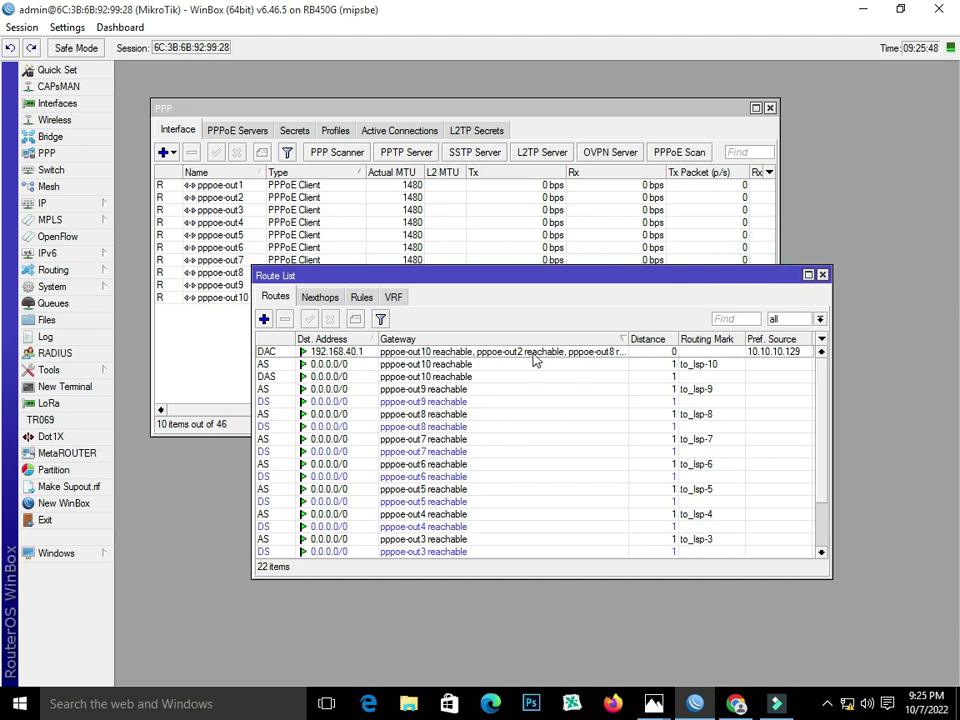
- Start a new default route for 0.0.0.0/0 with pppoe-out1 as its gateway
left_click(264, 319)
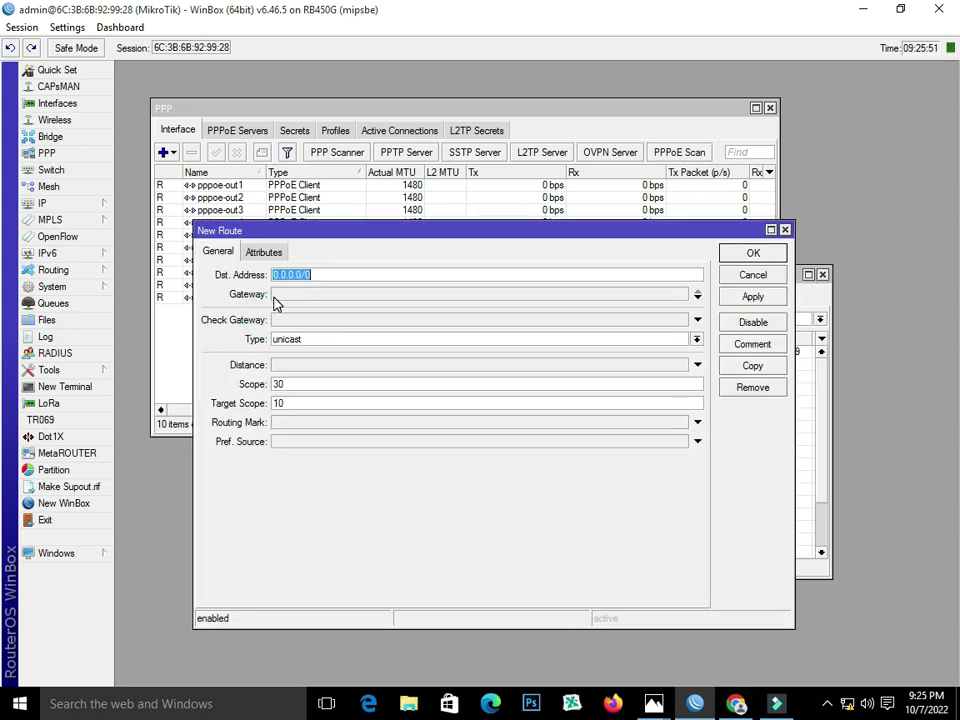
left_click(291, 294)
left_click(431, 295)
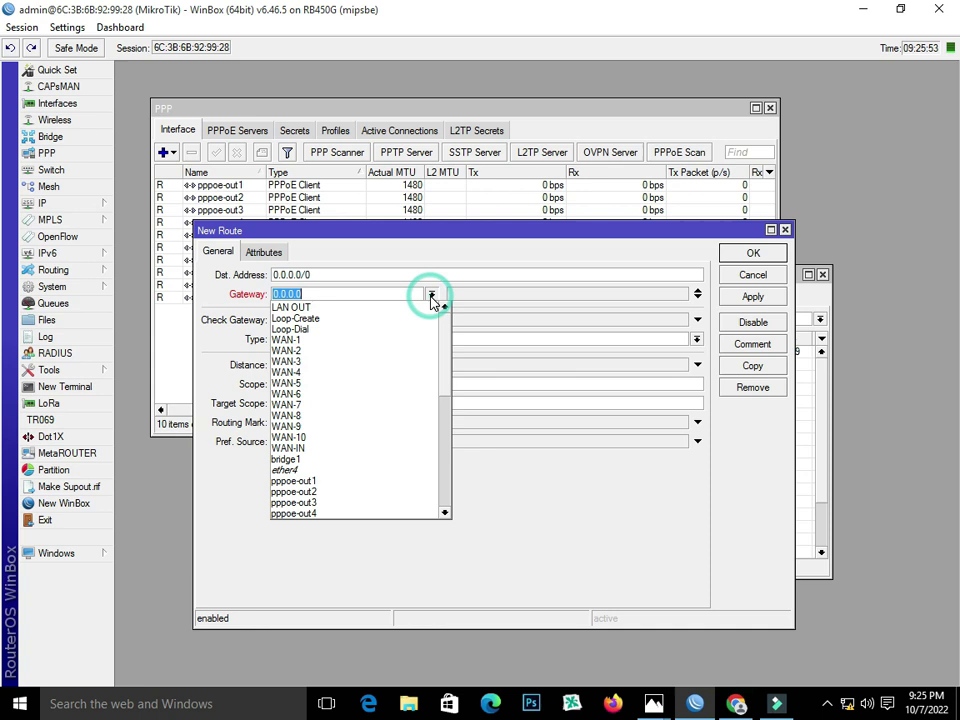
left_click(359, 486)
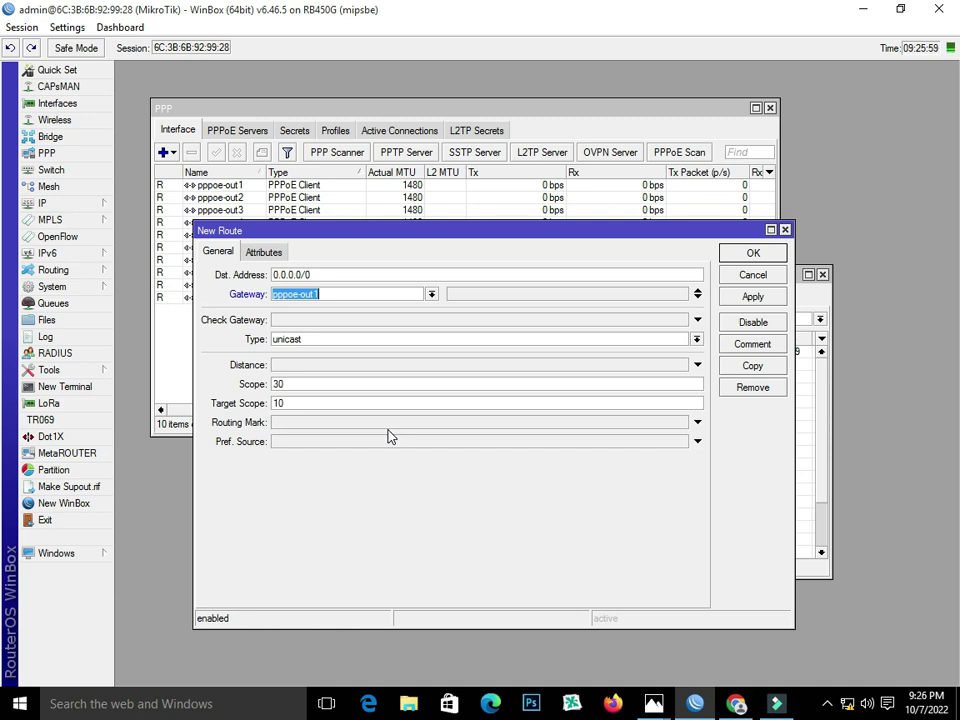
left_click(480, 424)
left_click(679, 422)
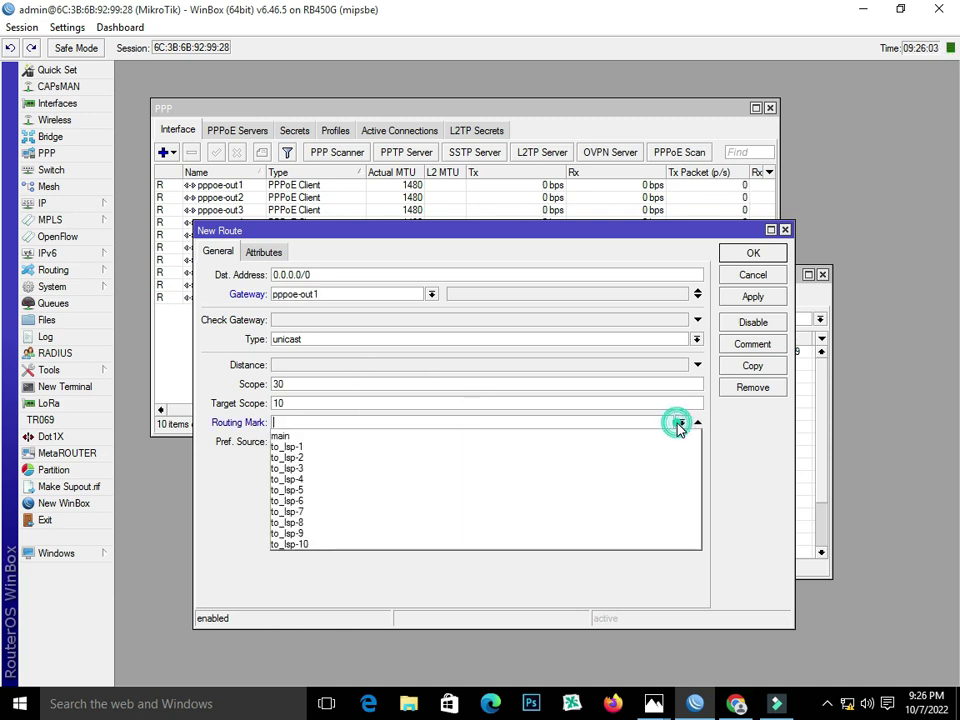
left_click(681, 422)
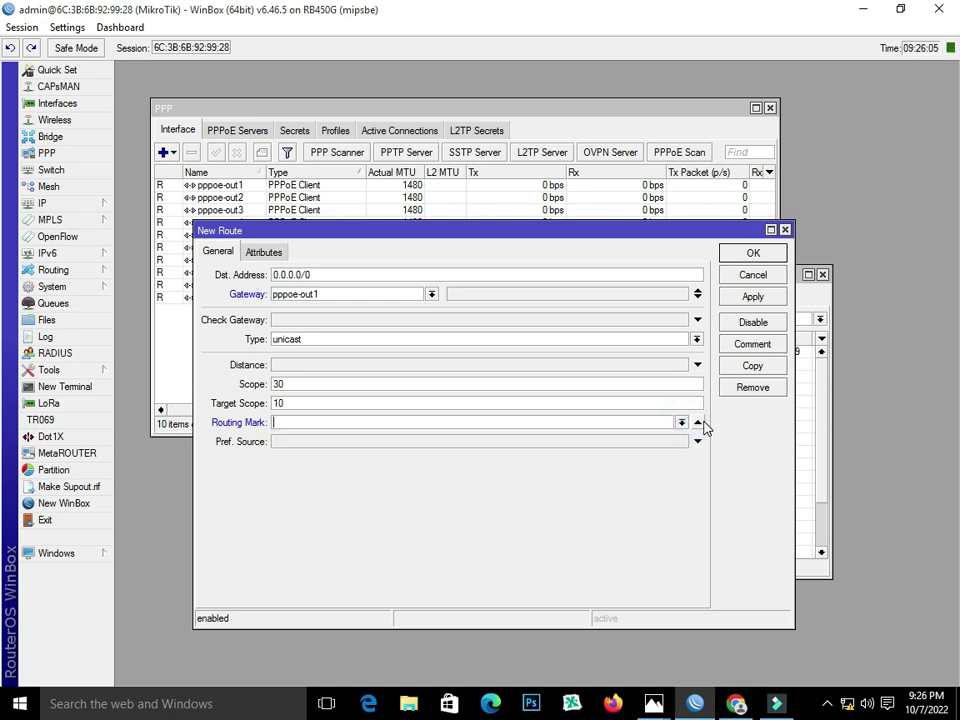
left_click(699, 423)
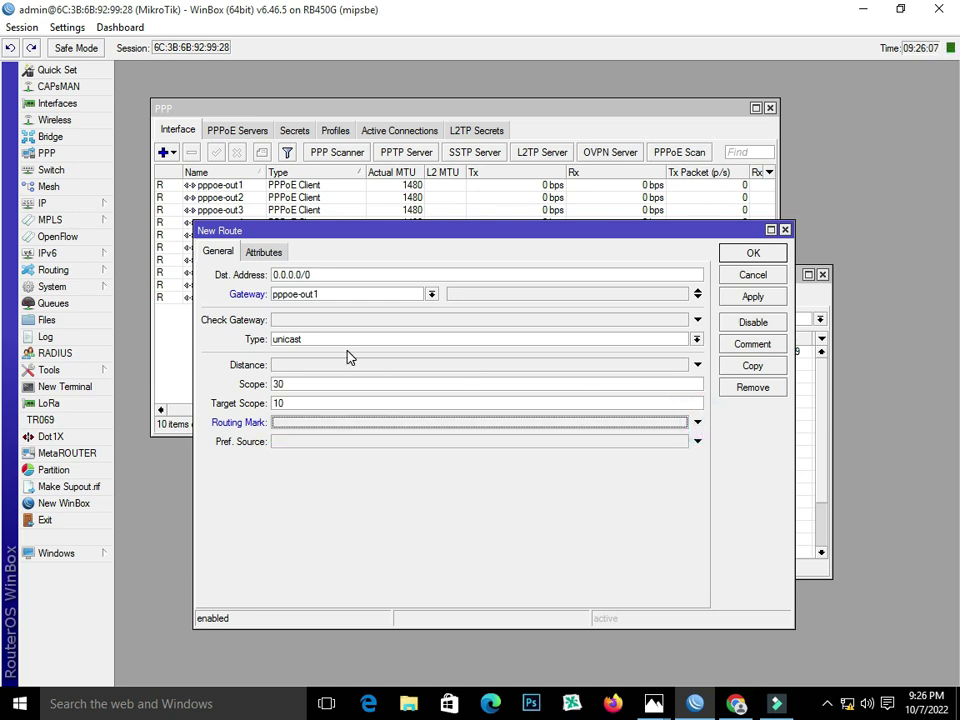
- Set the new pppoe-out1 route's gateway check to ping and its distance to 1
left_click(322, 321)
left_click(317, 364)
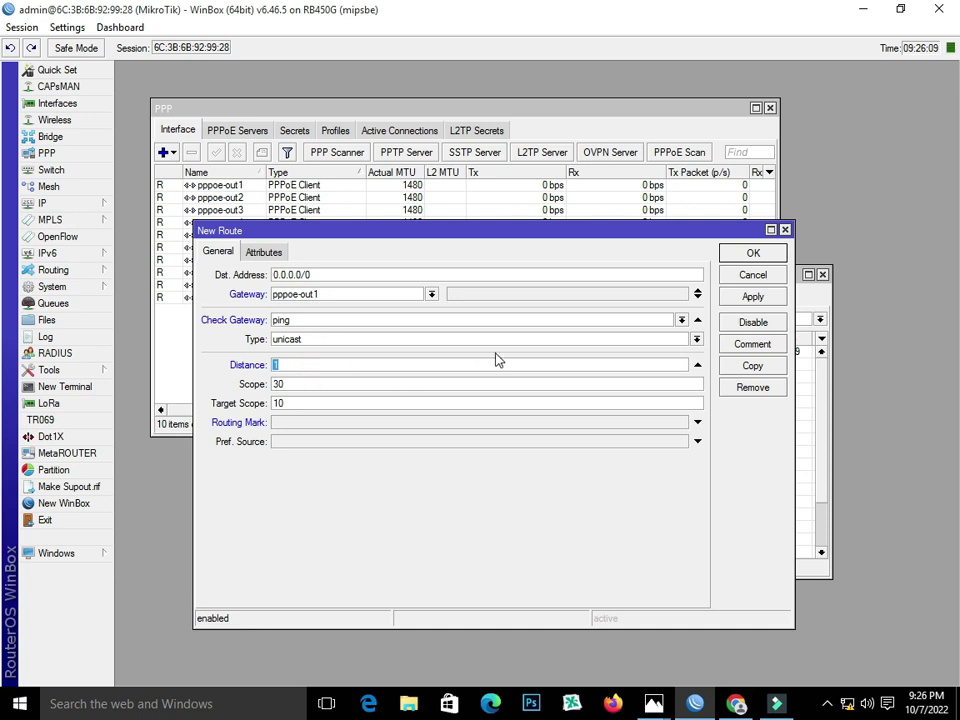
- Duplicate the unmarked pppoe-out1 route and apply the copy with gateway pppoe-out2 and distance 2
left_click(748, 366)
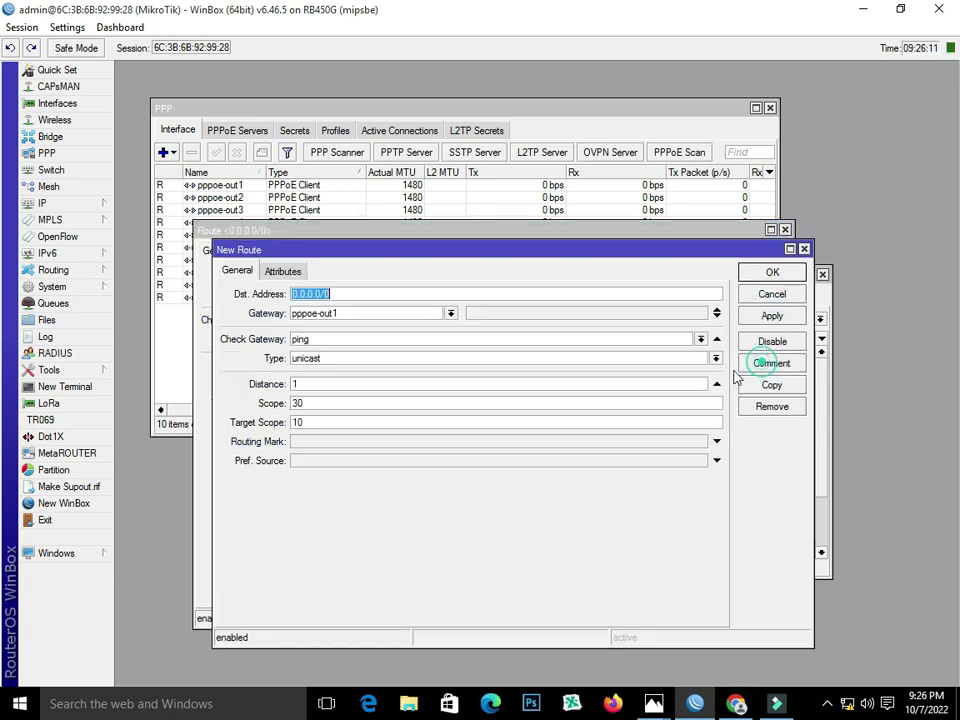
left_click(449, 313)
left_click(403, 510)
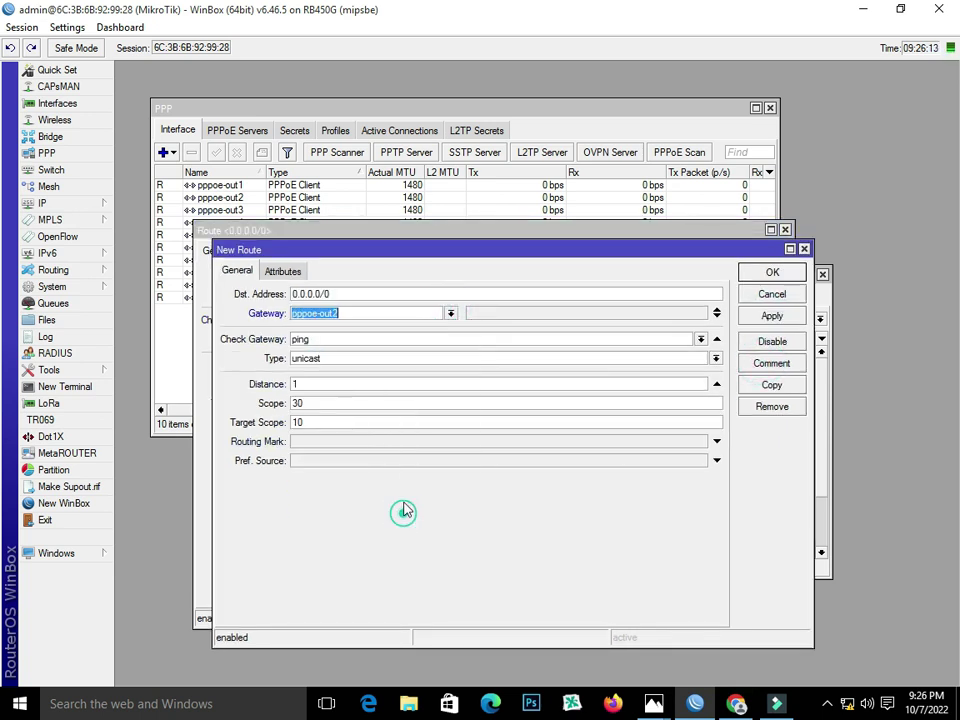
left_click(327, 384)
type("2")
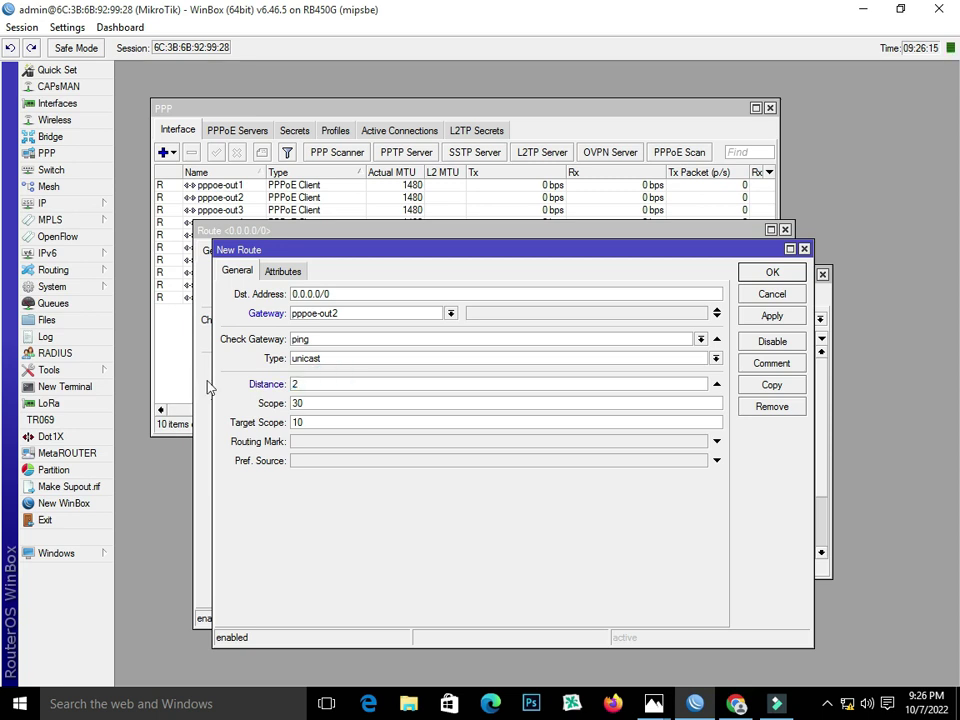
left_click(752, 318)
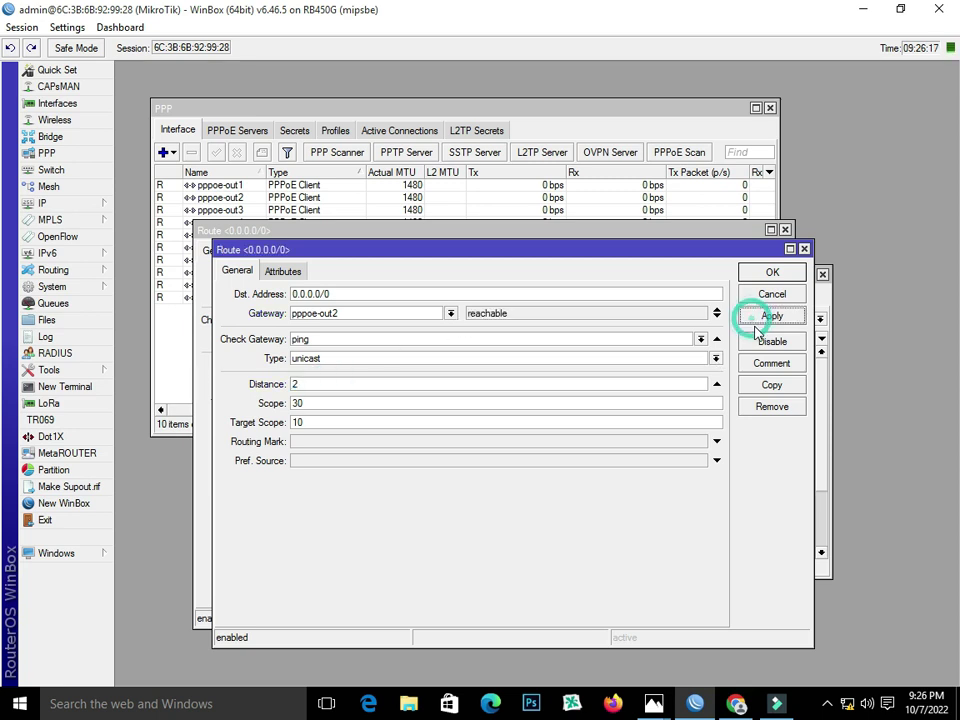
- Duplicate the unmarked pppoe-out2 route and apply the copy with gateway pppoe-out3 and distance 3
left_click(770, 386)
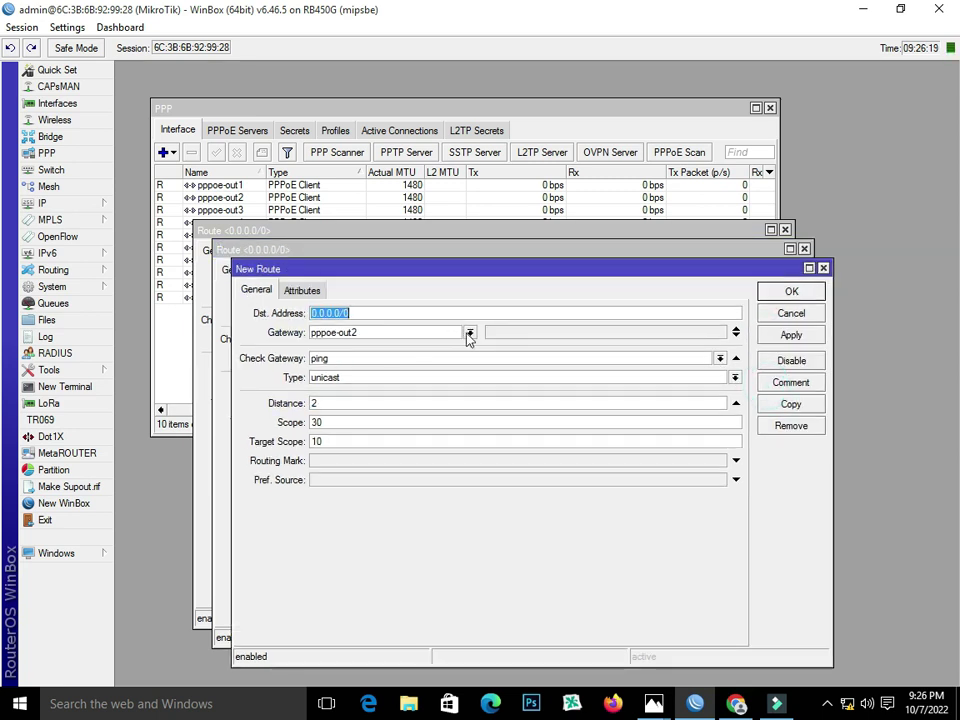
left_click(469, 333)
scroll(439, 411, "down", 3)
left_click(426, 461)
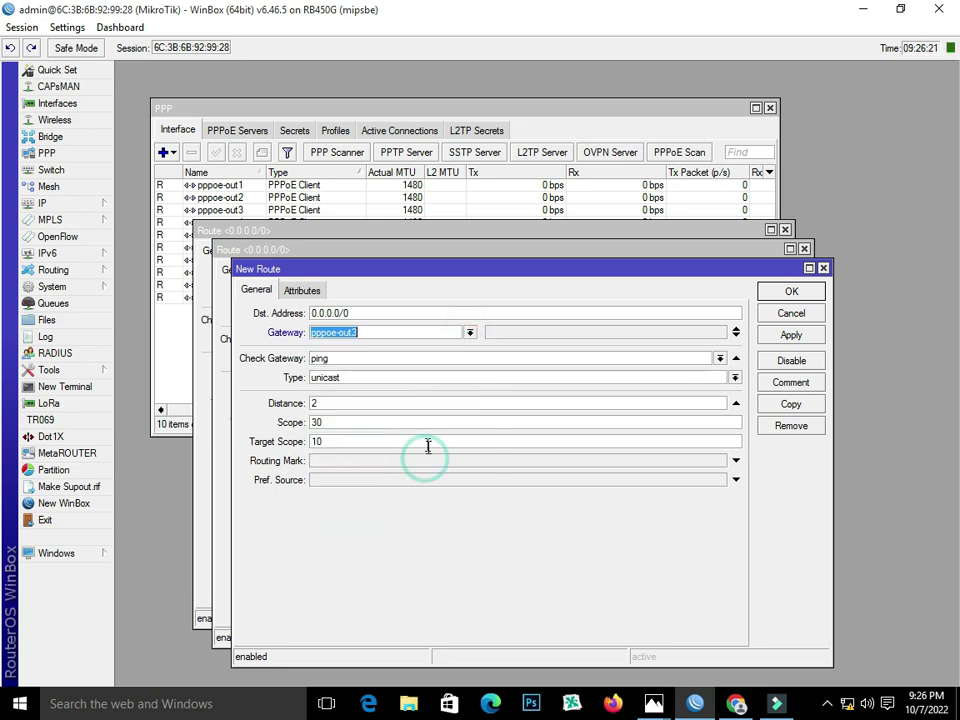
left_click(326, 405)
double_click(326, 405)
type("3")
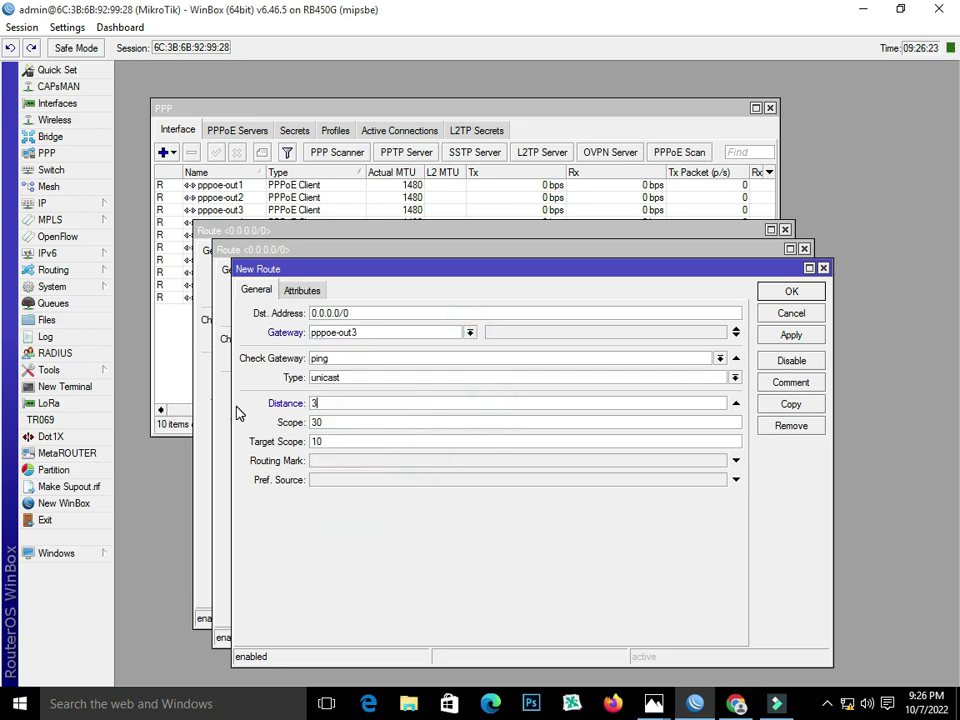
left_click(808, 340)
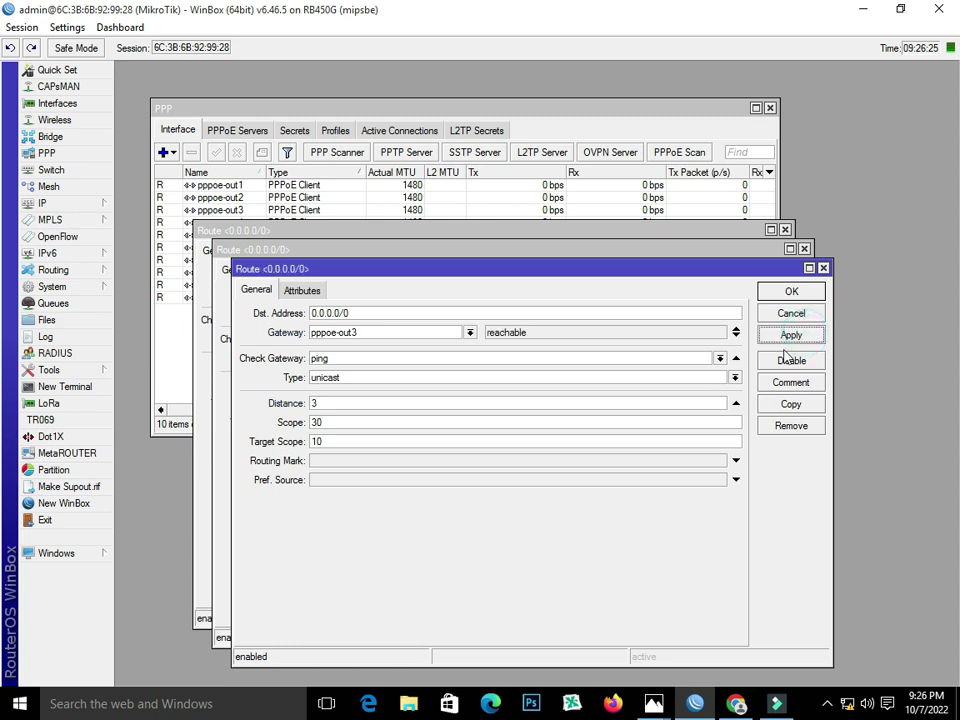
- Duplicate the unmarked pppoe-out3 route and apply the copy with gateway pppoe-out4 and distance 4
left_click(790, 404)
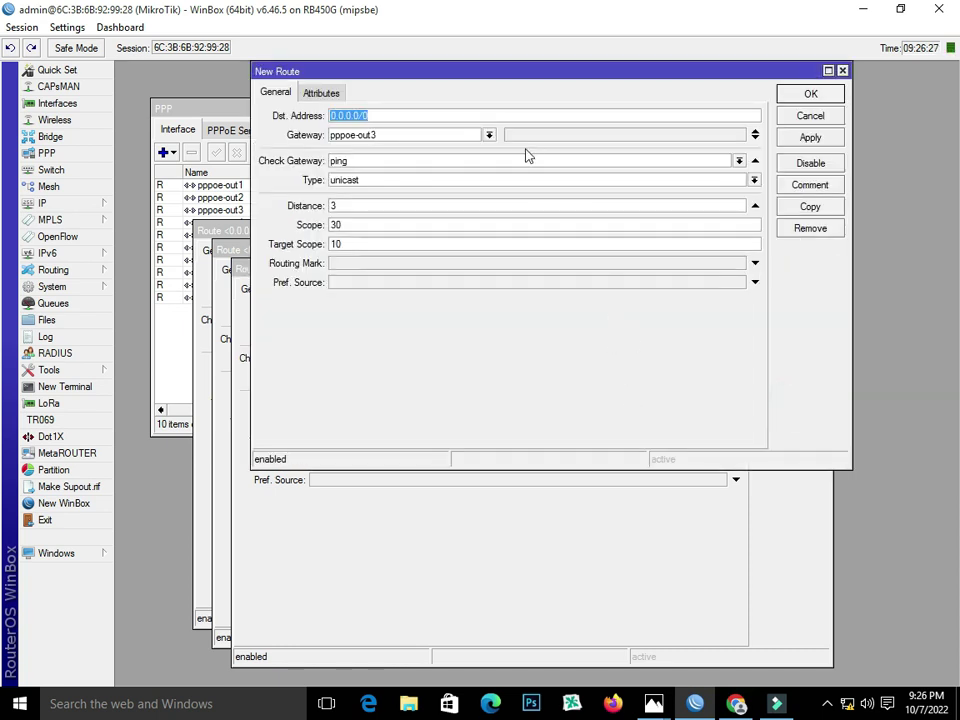
left_click(490, 138)
scroll(495, 229, "down", 3)
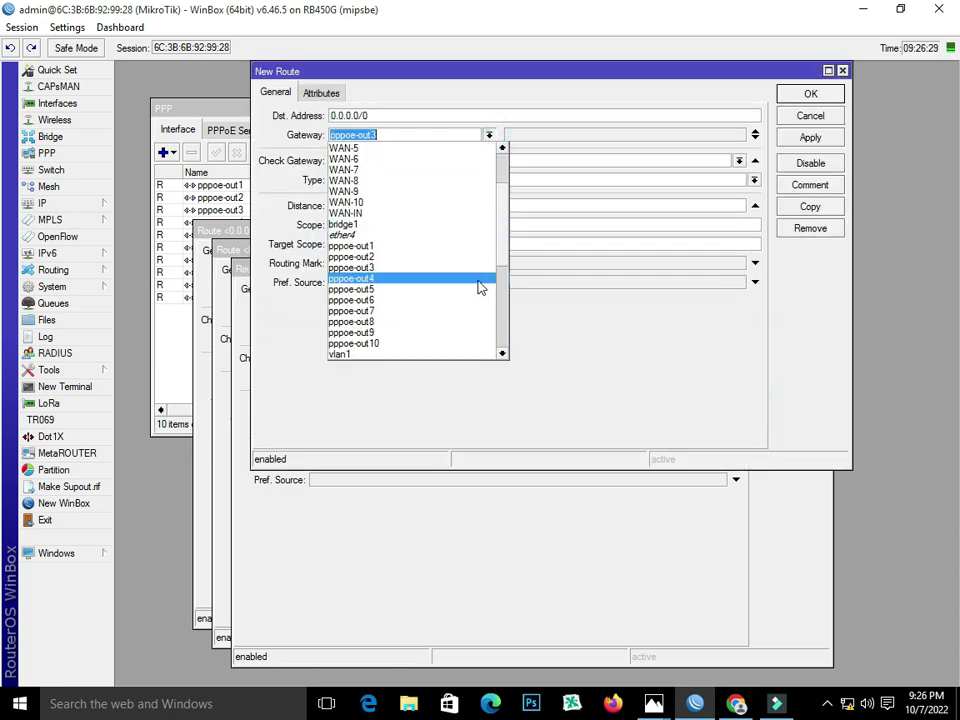
left_click(480, 278)
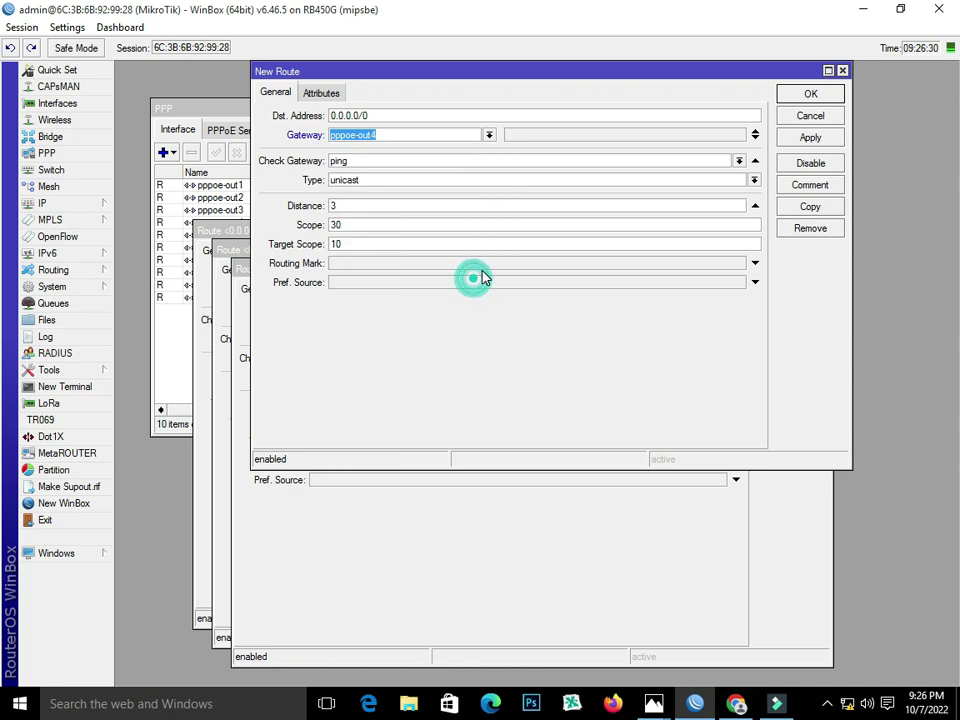
double_click(387, 205)
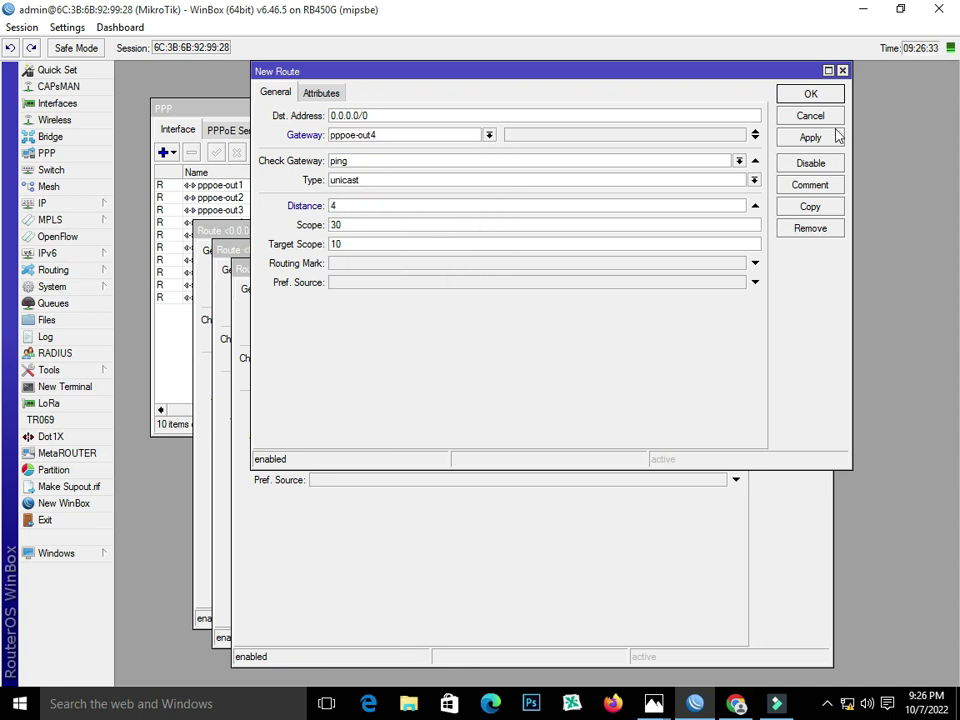
- Duplicate the unmarked pppoe-out4 route and apply the copy with gateway pppoe-out5 and distance 5
left_click(810, 206)
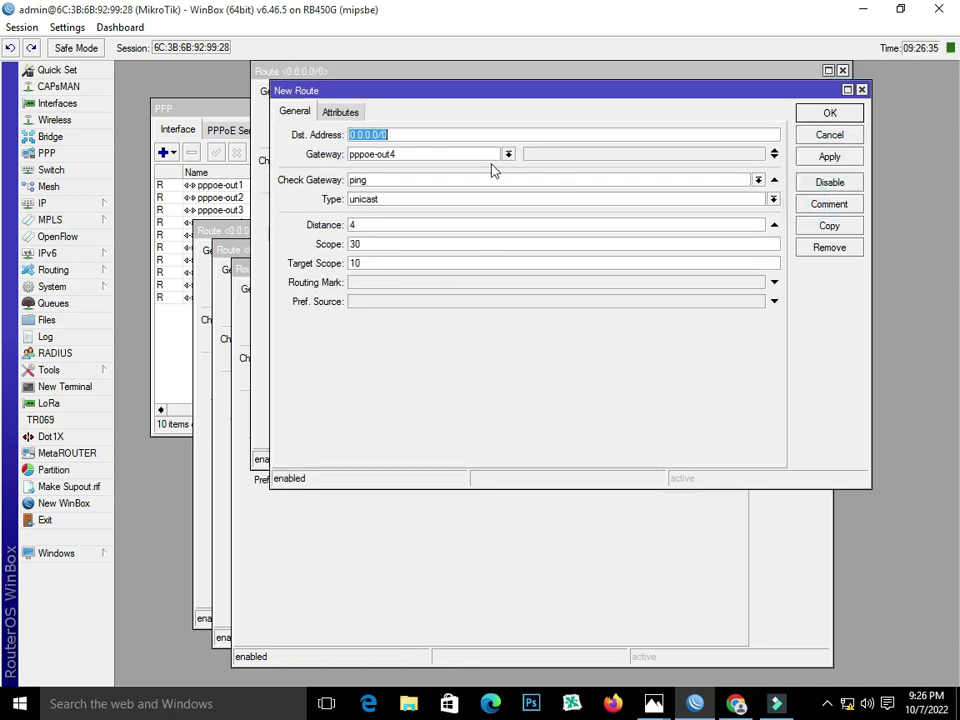
left_click(508, 155)
scroll(463, 285, "down", 2)
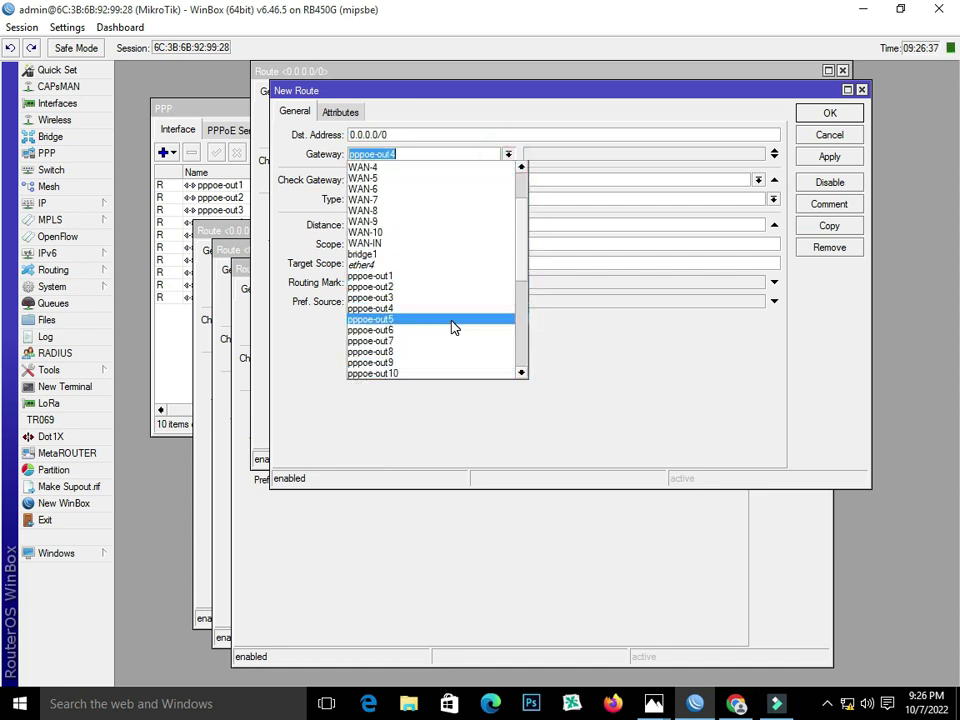
left_click(451, 318)
double_click(392, 225)
type("5")
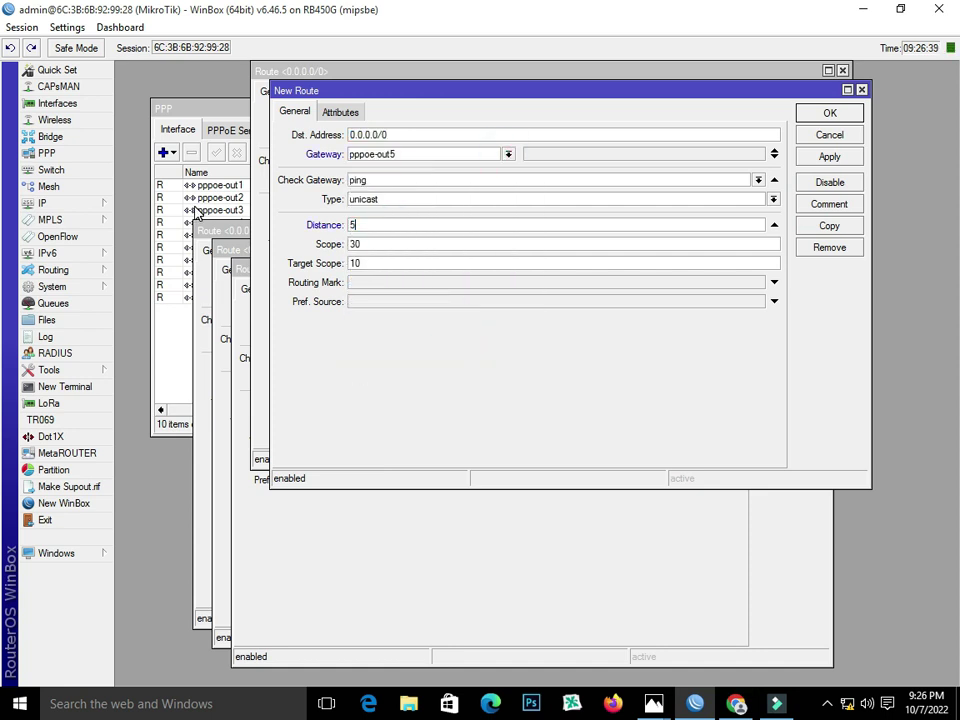
left_click(829, 157)
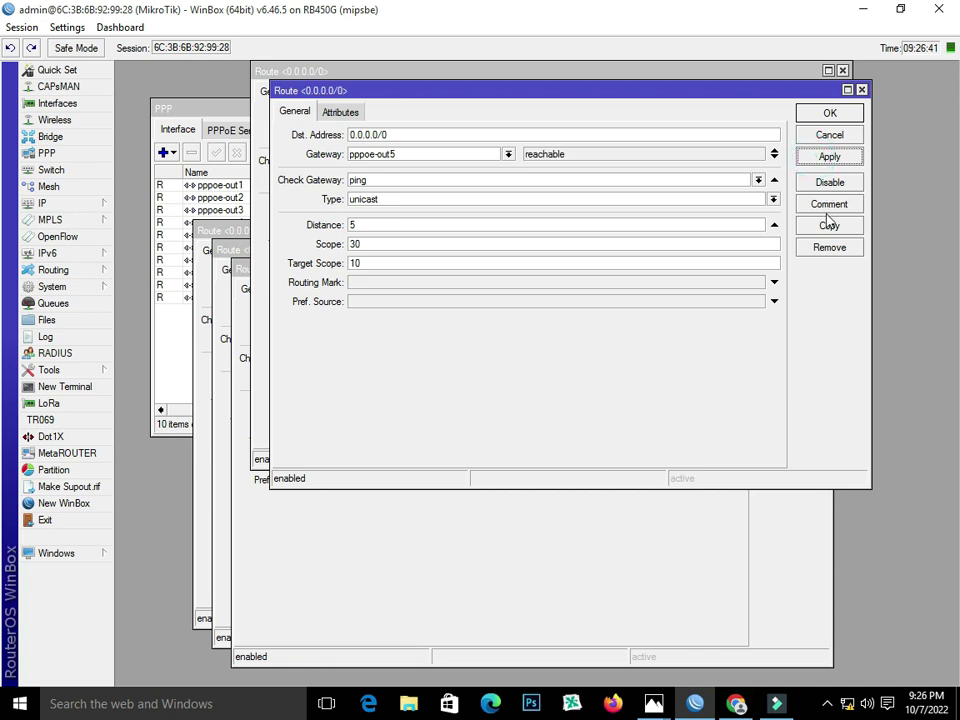
- Duplicate the unmarked pppoe-out5 route and apply the copy with gateway pppoe-out6 and distance 6
left_click(829, 225)
left_click(527, 174)
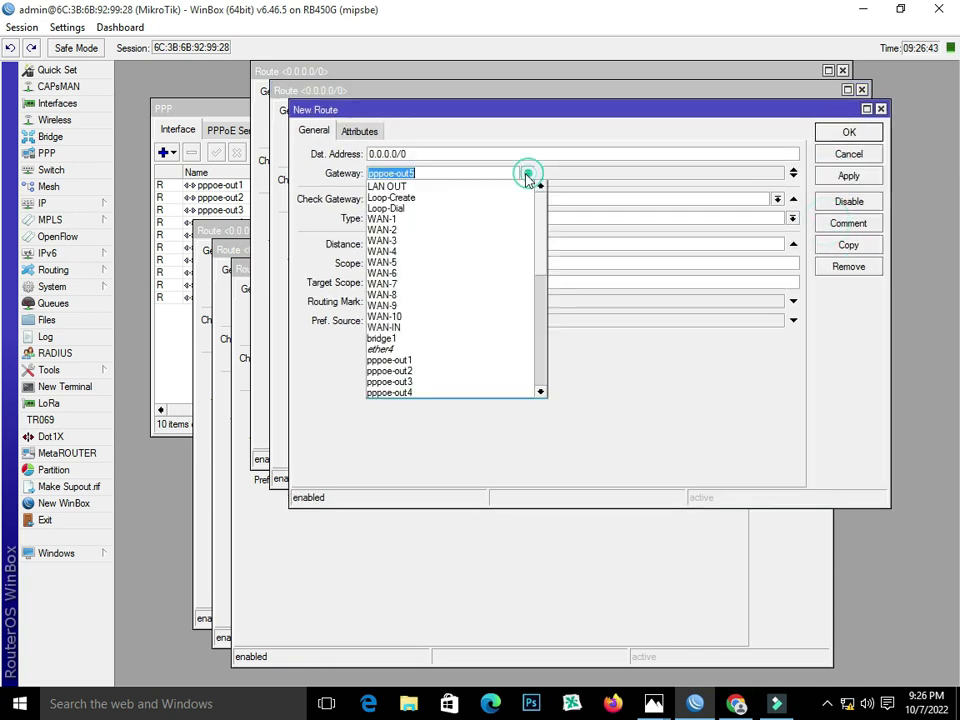
scroll(465, 347, "down", 2)
left_click(463, 347)
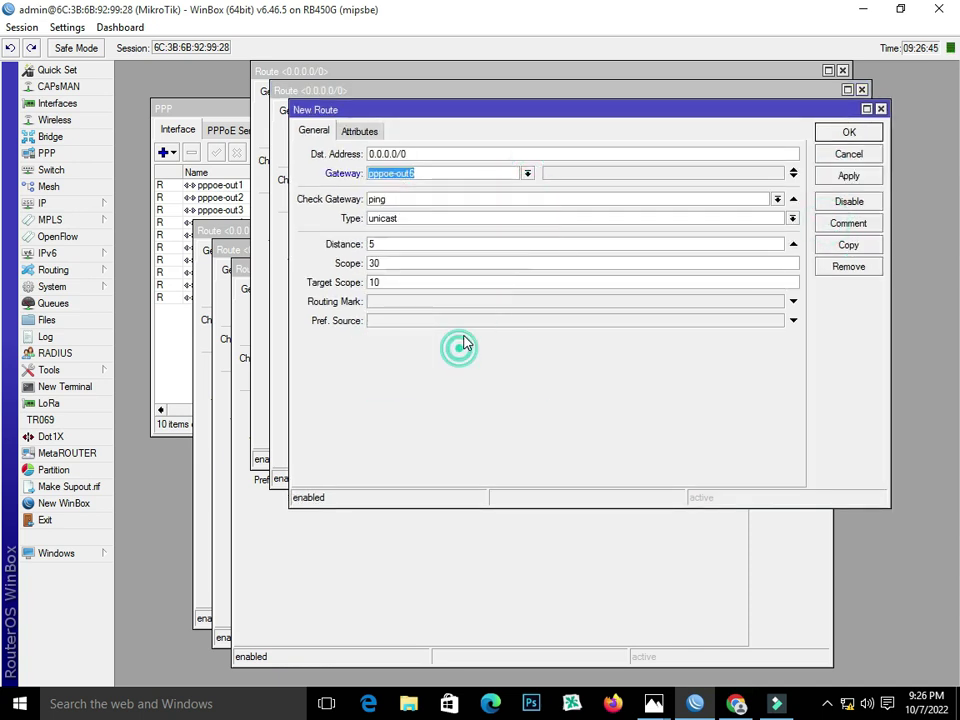
double_click(399, 244)
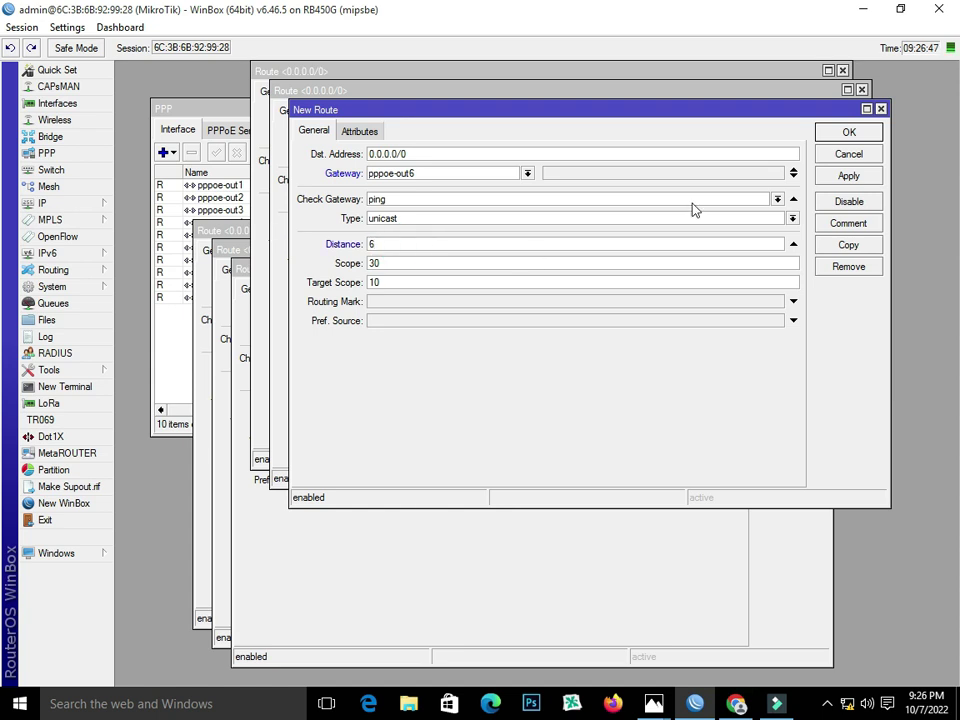
type("6")
left_click(848, 177)
- Duplicate the unmarked pppoe-out6 route and apply the copy with gateway pppoe-out7 and distance 7
left_click(849, 244)
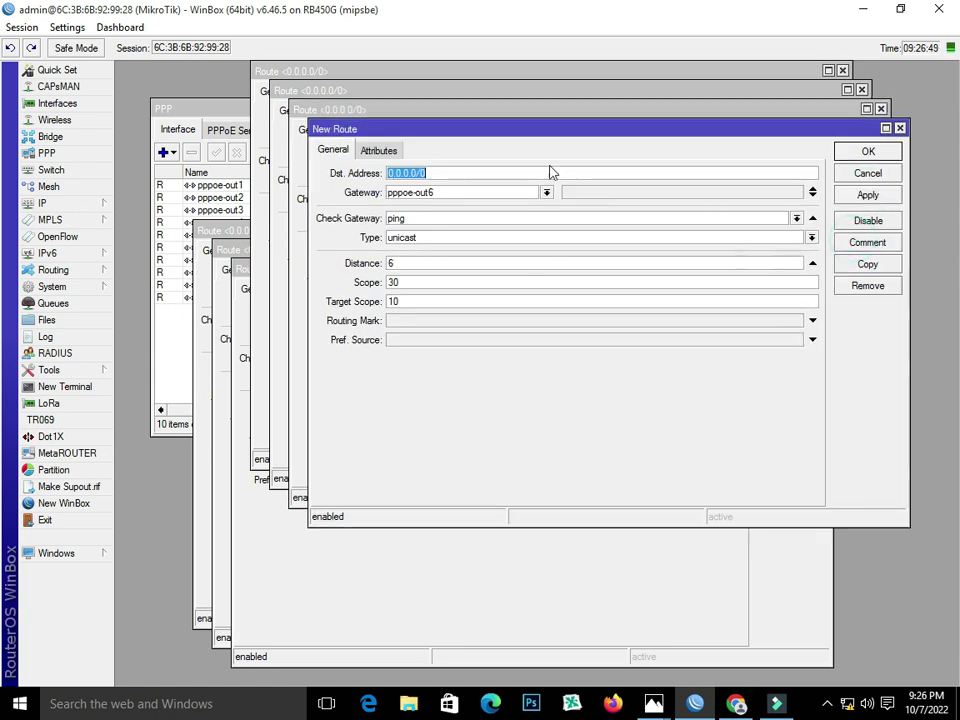
left_click(546, 192)
scroll(467, 339, "down", 2)
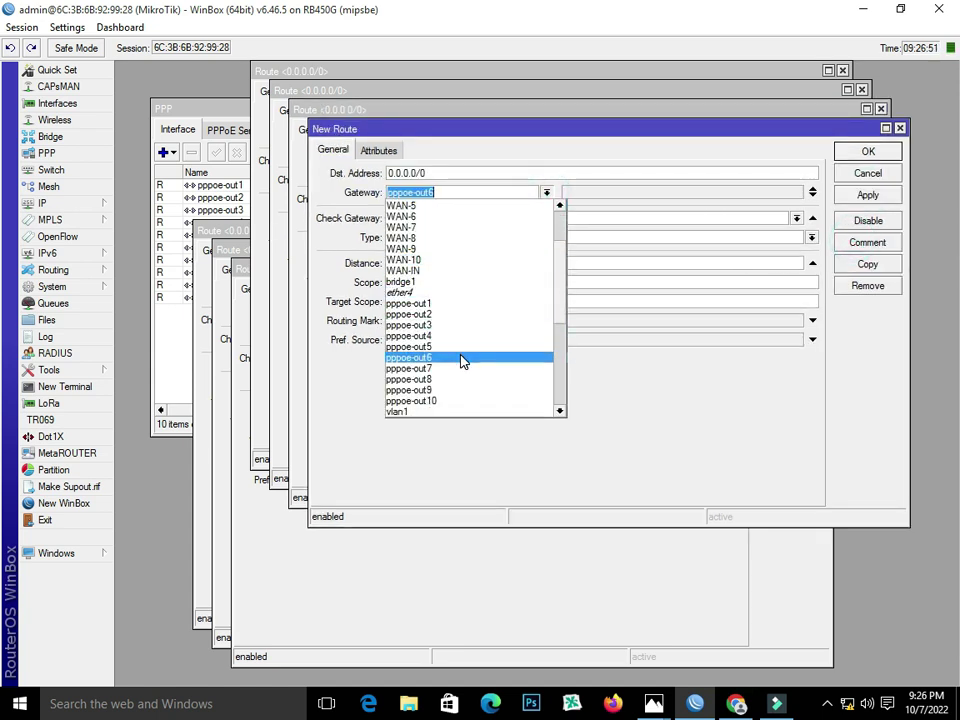
left_click(462, 369)
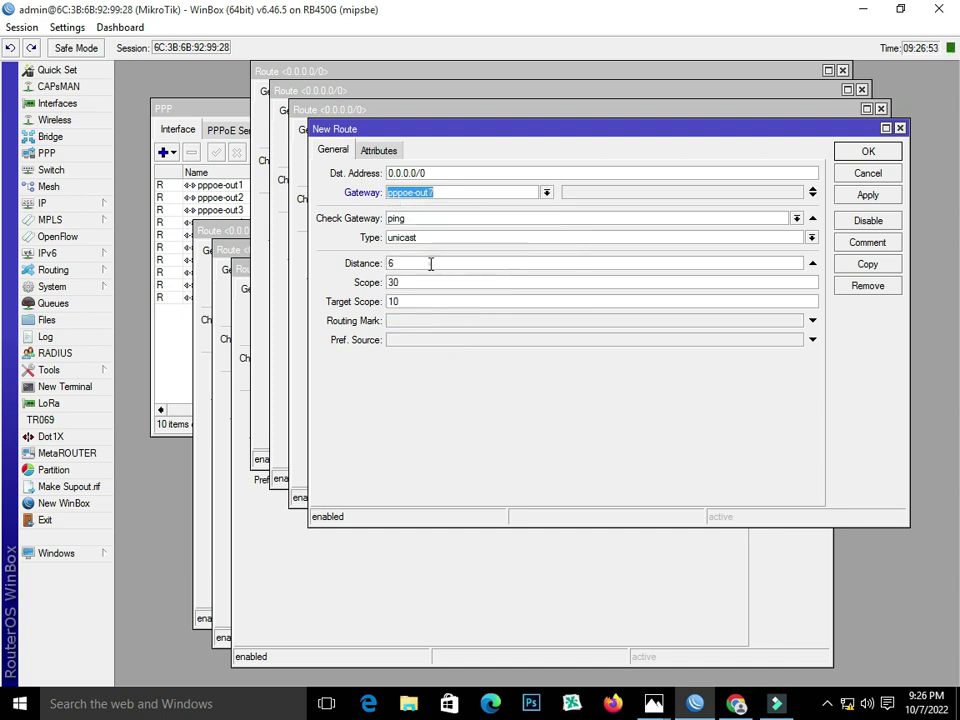
double_click(431, 263)
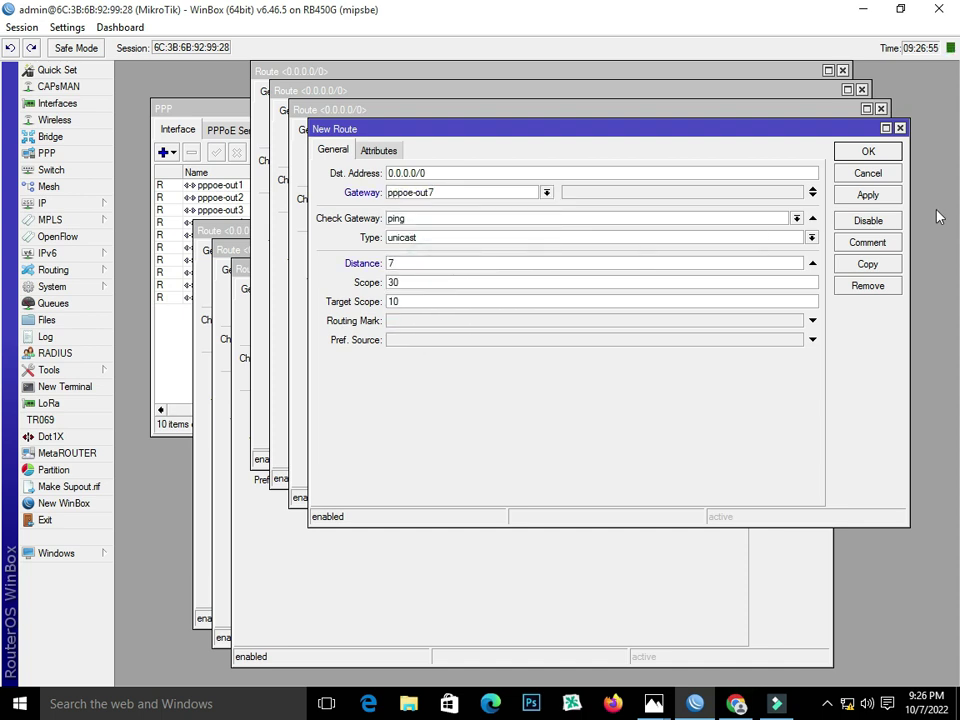
left_click(889, 197)
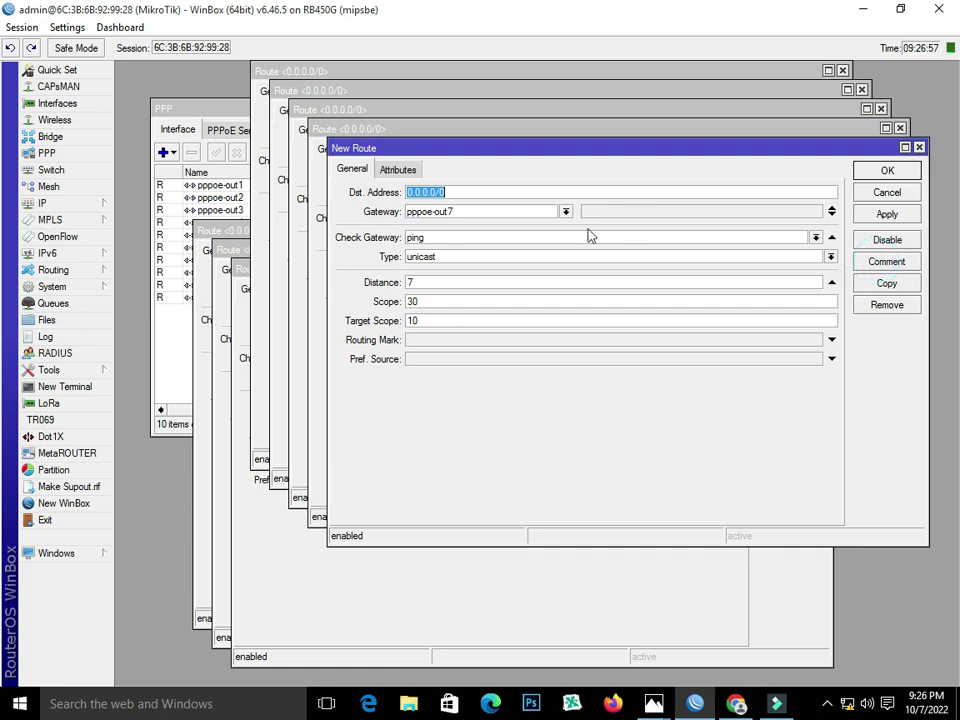
- Set the gateway of the copied pppoe-out7 route to pppoe-out8 and its distance to 8, and apply it
left_click(551, 212)
left_click(565, 211)
scroll(555, 285, "down", 1)
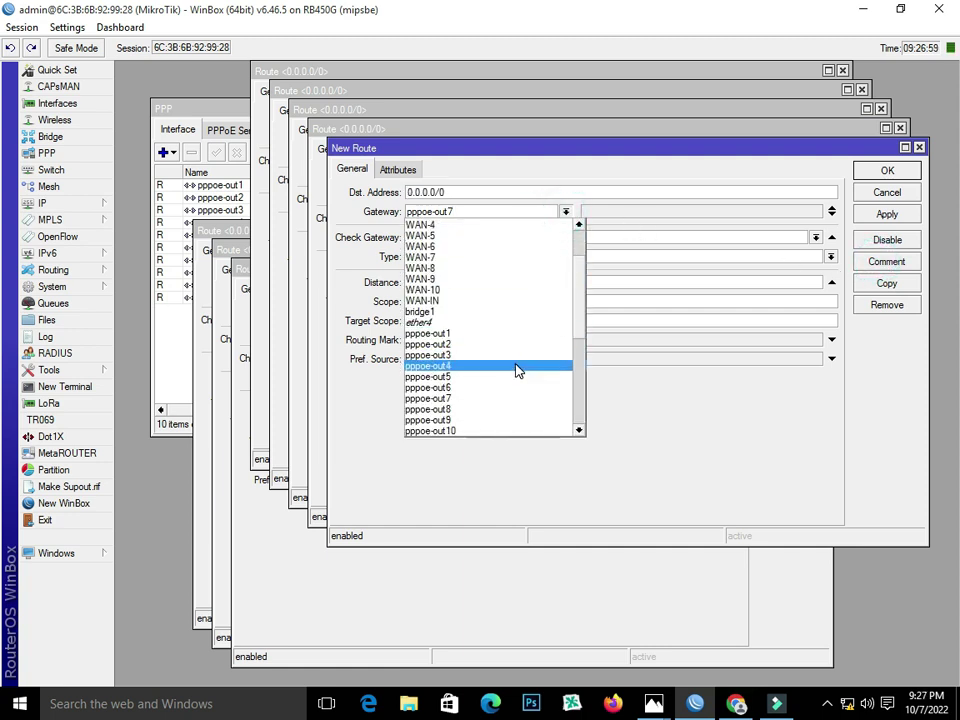
left_click(516, 400)
left_click(476, 286)
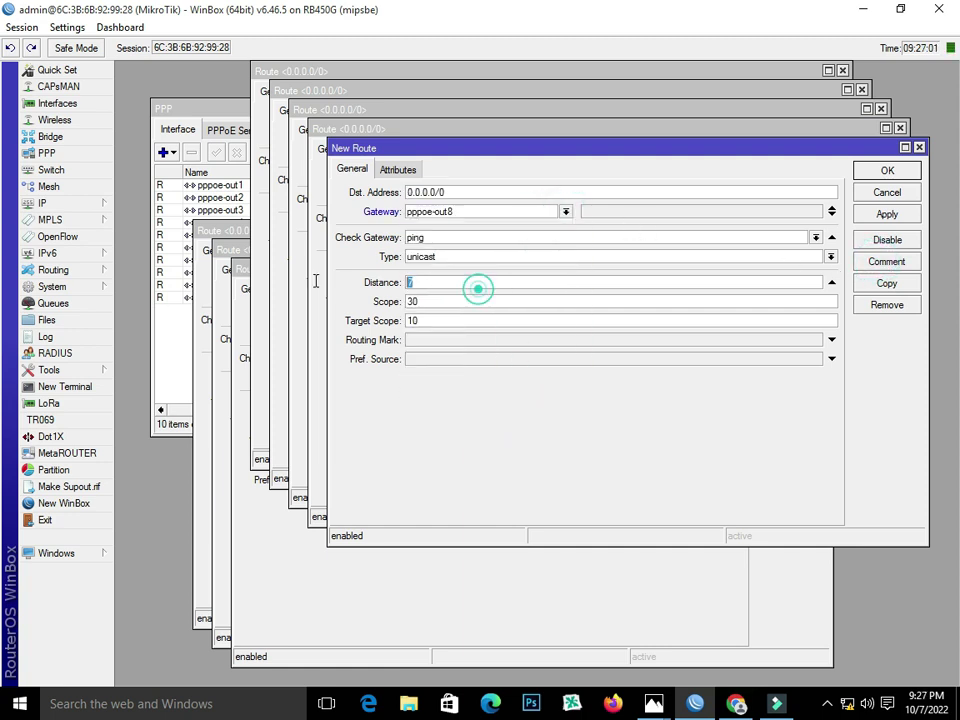
type("8")
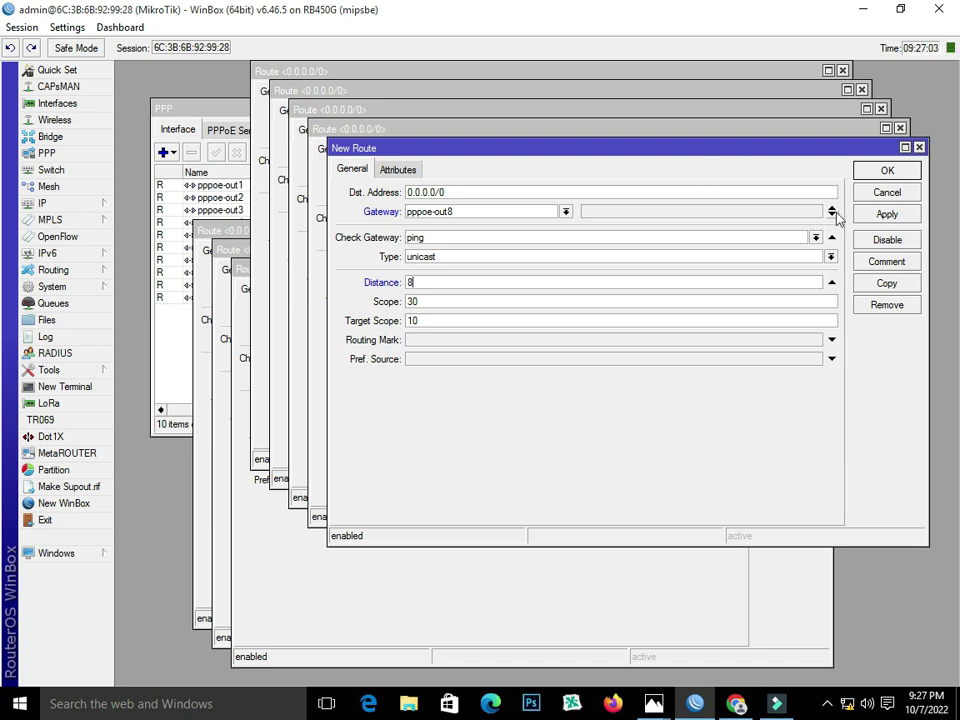
left_click(885, 214)
- Duplicate the unmarked pppoe-out8 route and apply the copy with gateway pppoe-out9 and distance 9
left_click(883, 286)
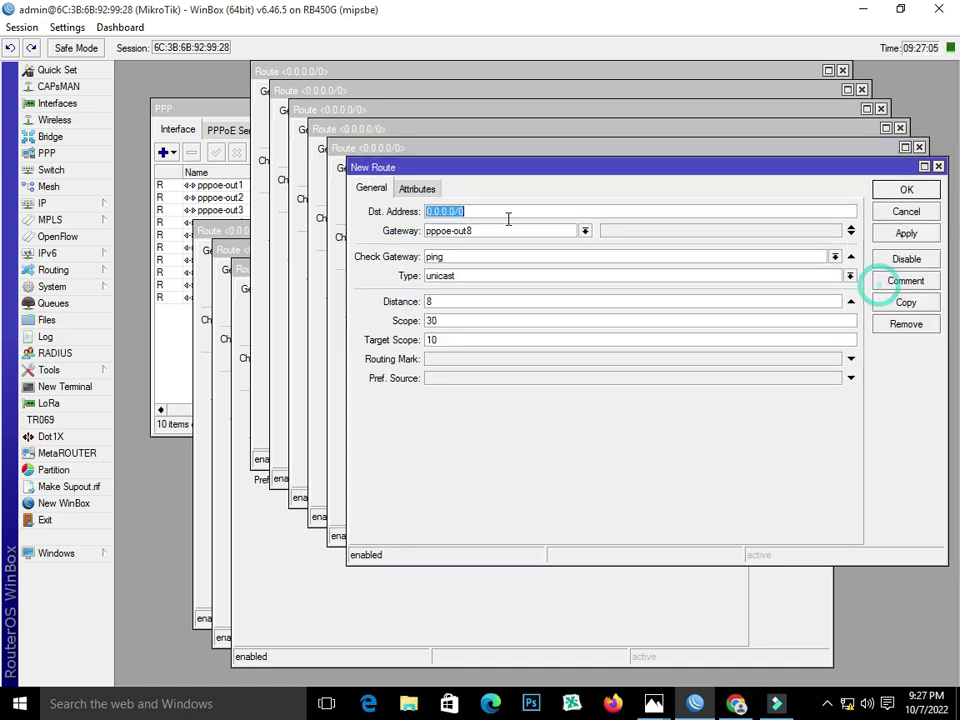
left_click(585, 230)
scroll(539, 381, "down", 3)
left_click(534, 417)
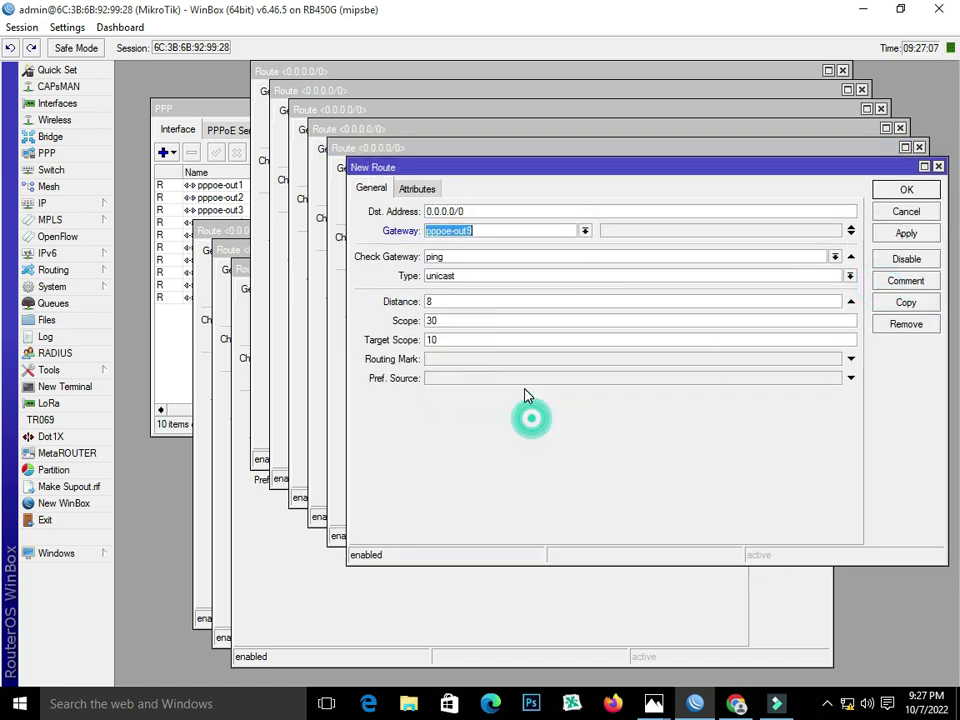
left_click(443, 298)
type("9")
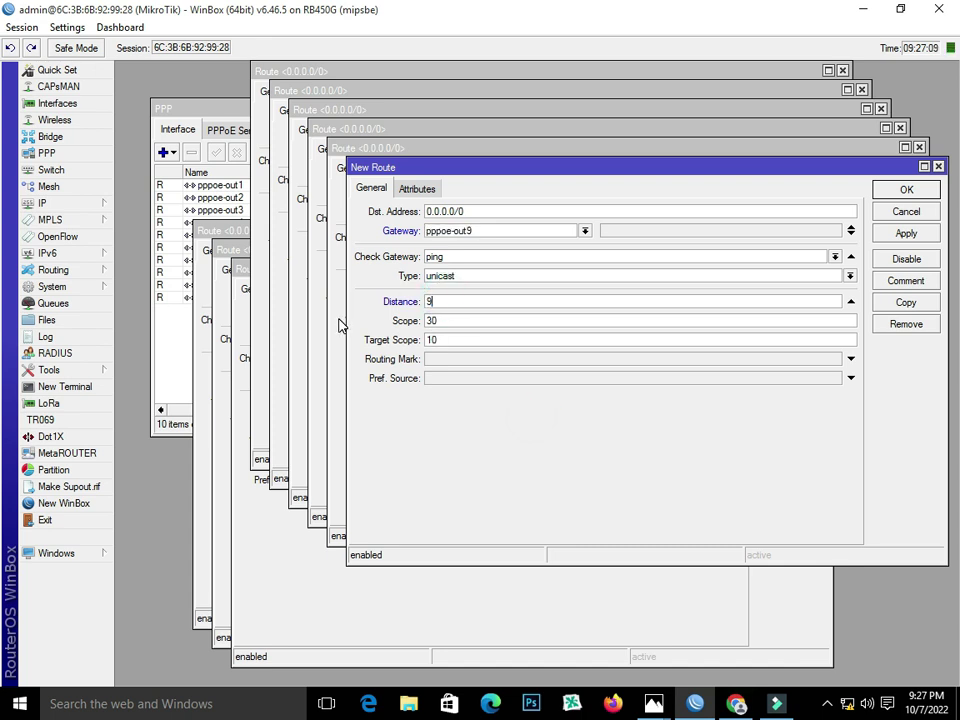
left_click(906, 233)
- Duplicate the unmarked pppoe-out9 route and apply the copy with gateway pppoe-out10 and distance 10
left_click(906, 302)
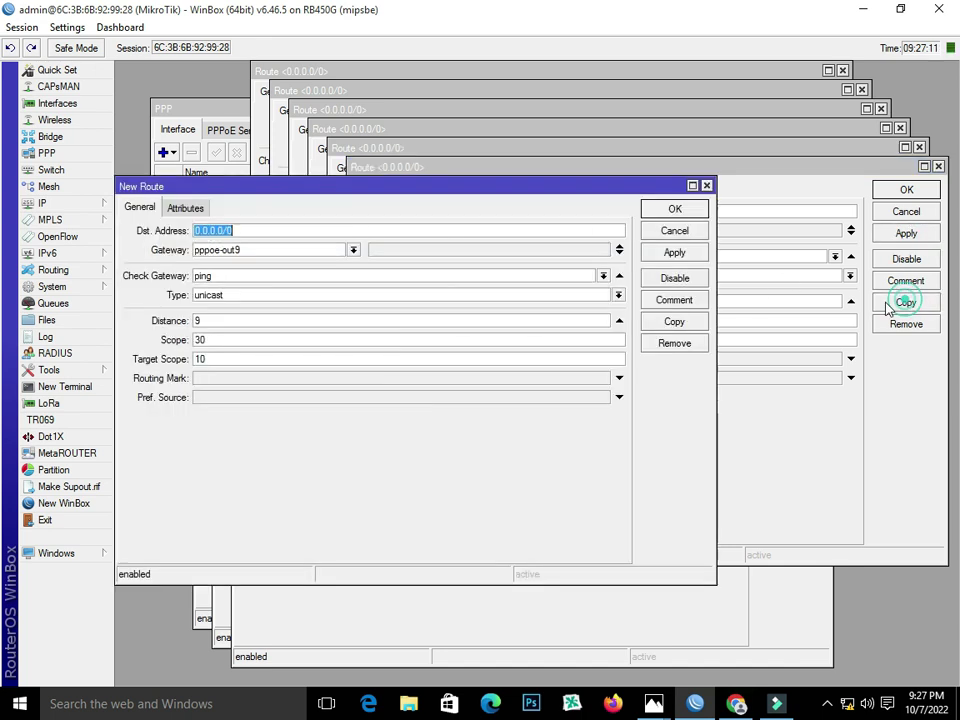
left_click(353, 250)
scroll(321, 371, "down", 2)
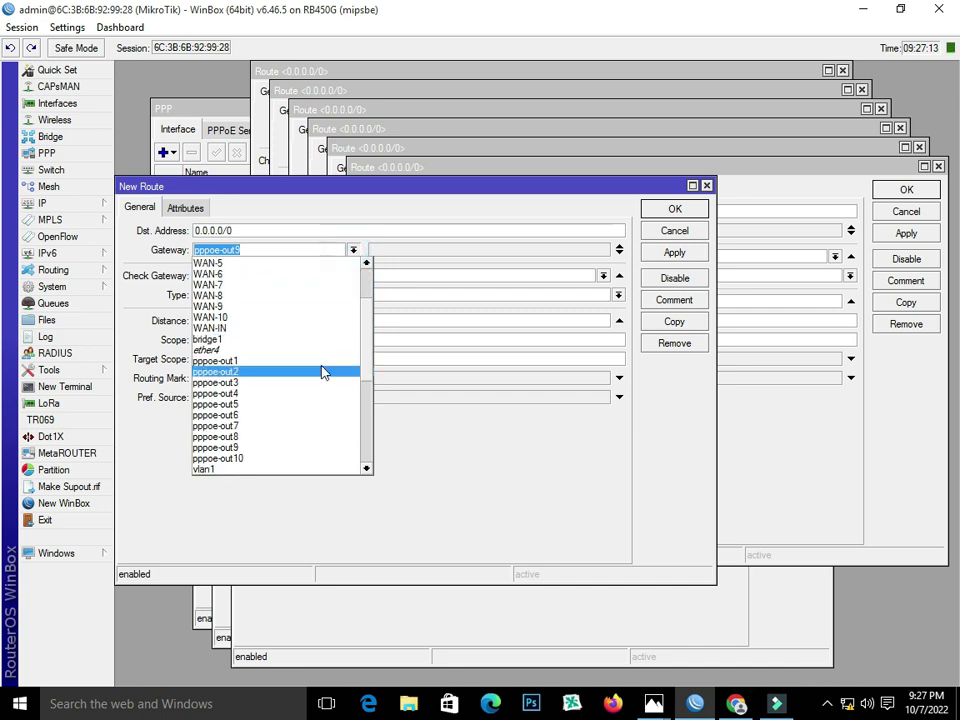
left_click(302, 447)
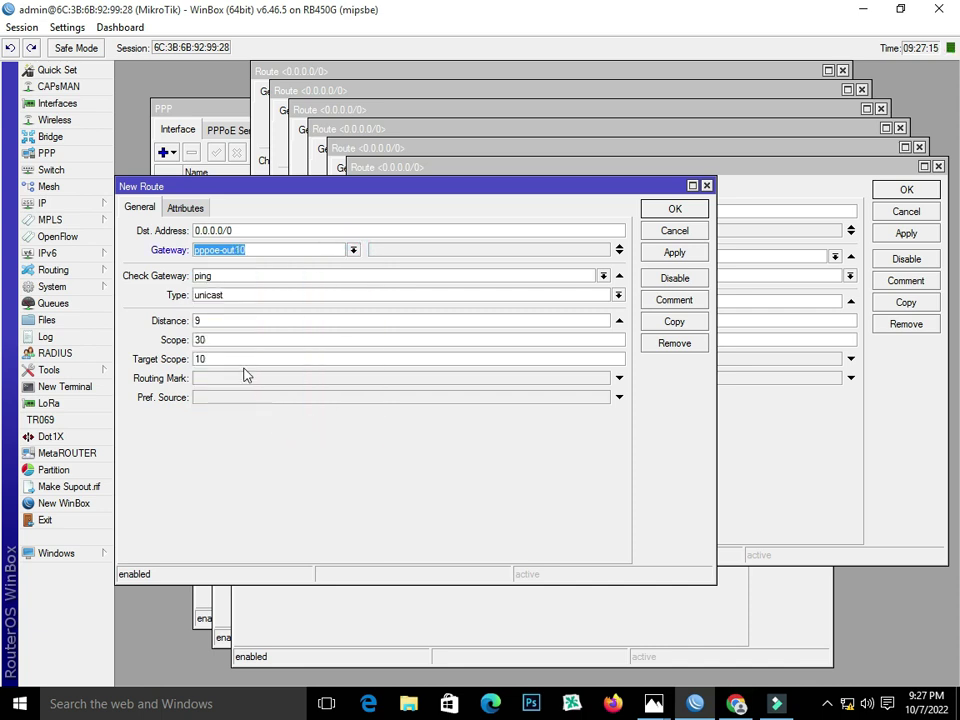
left_click(223, 319)
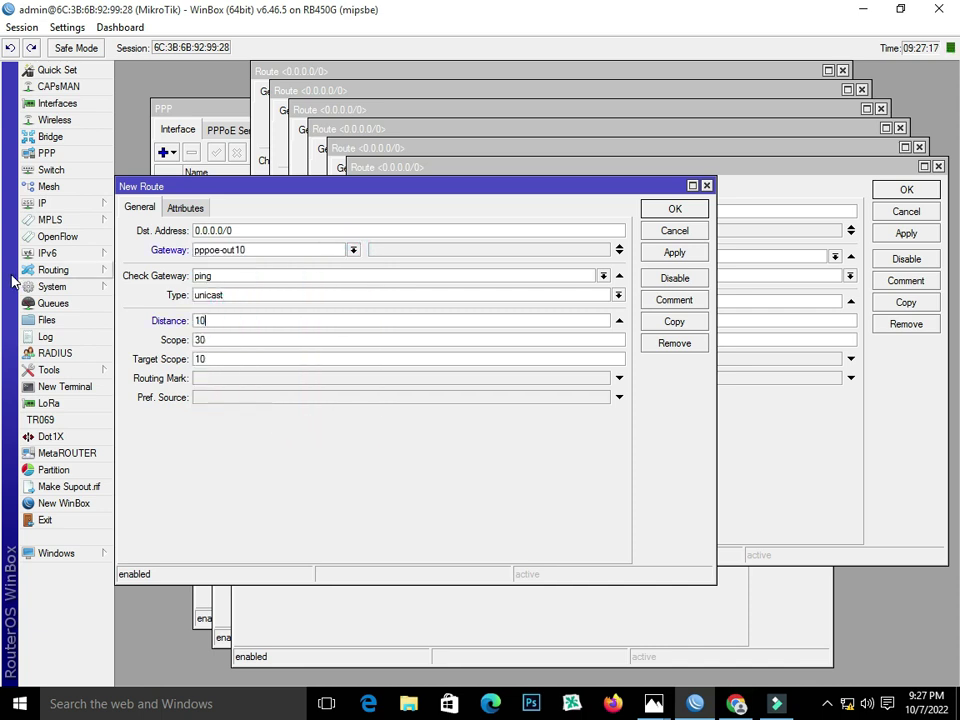
type("10")
left_click(675, 252)
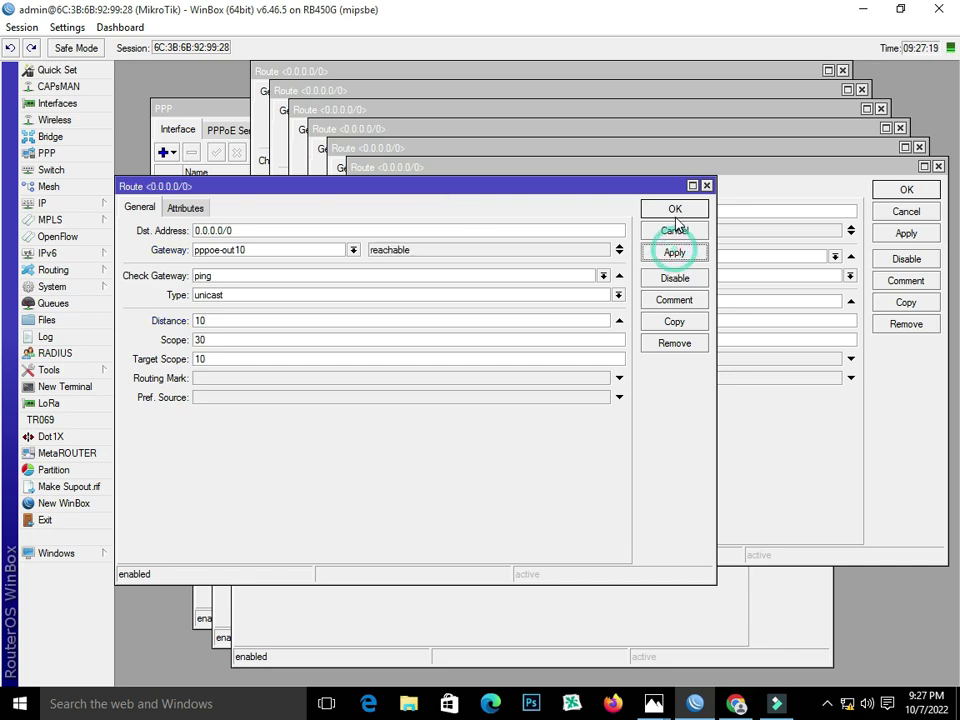
- Accept and close all ten open failover route windows, and close the route list
left_click(675, 208)
left_click(906, 189)
left_click(888, 171)
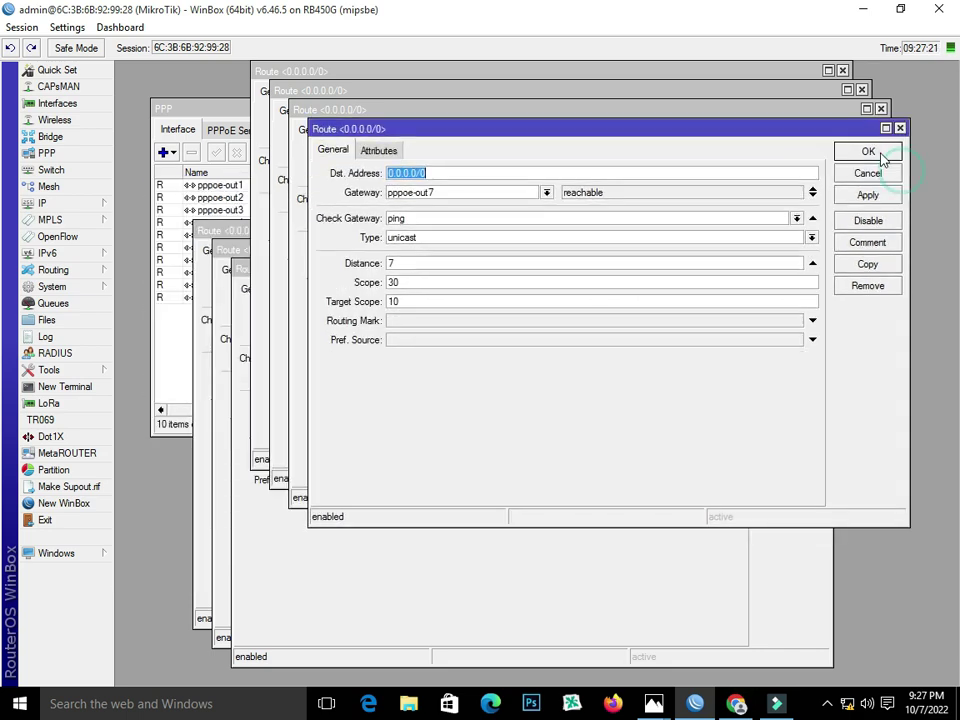
left_click(876, 153)
left_click(858, 134)
left_click(836, 113)
left_click(816, 94)
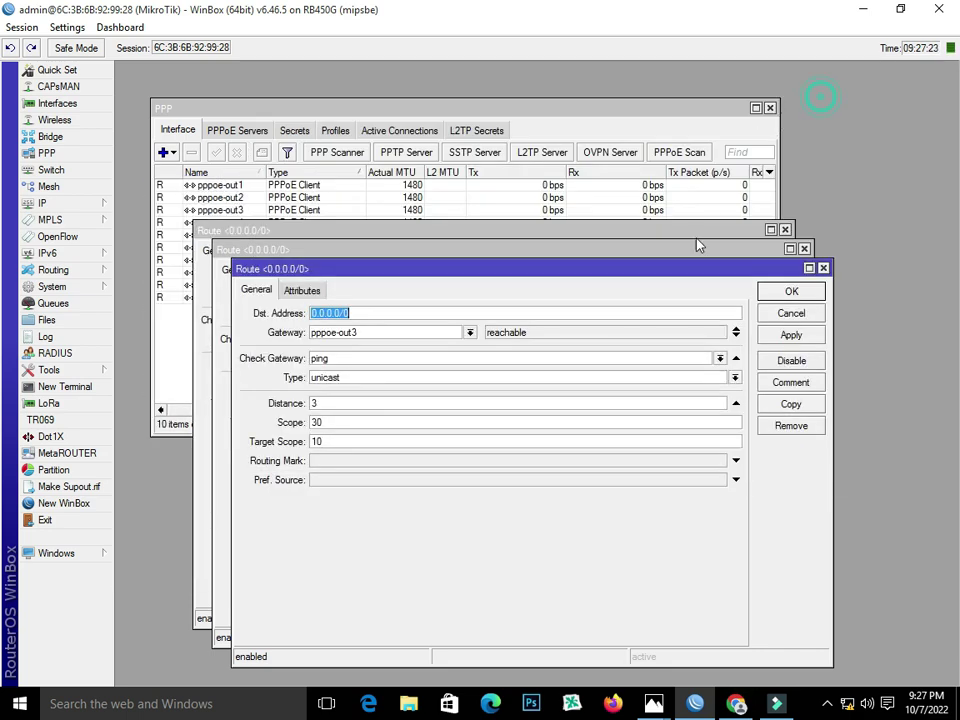
left_click(791, 290)
left_click(776, 274)
left_click(763, 257)
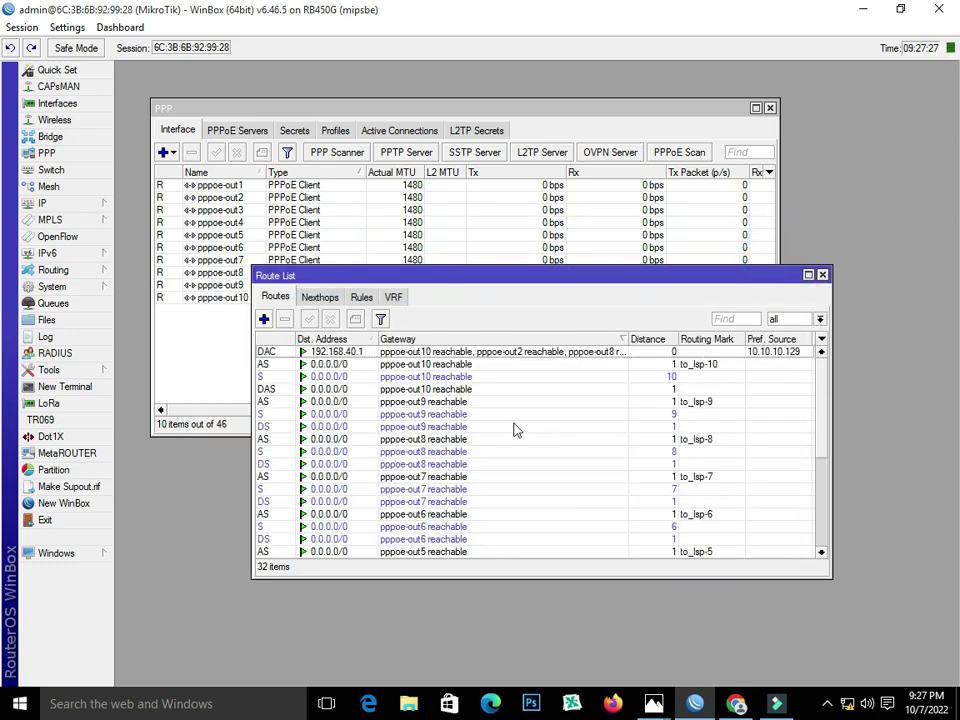
left_click(478, 366)
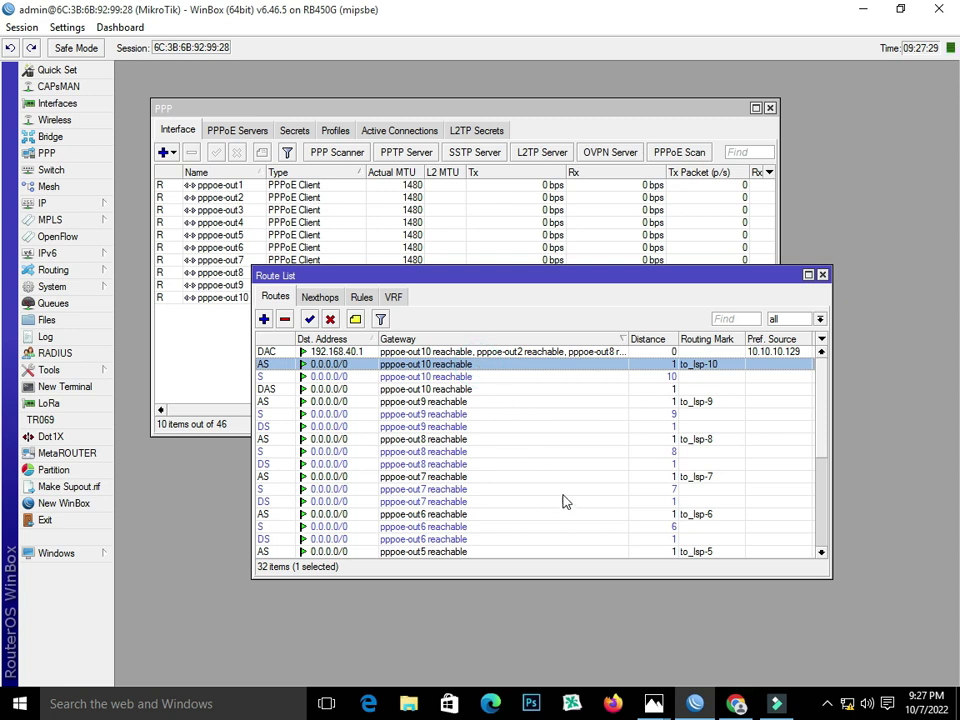
left_click(822, 274)
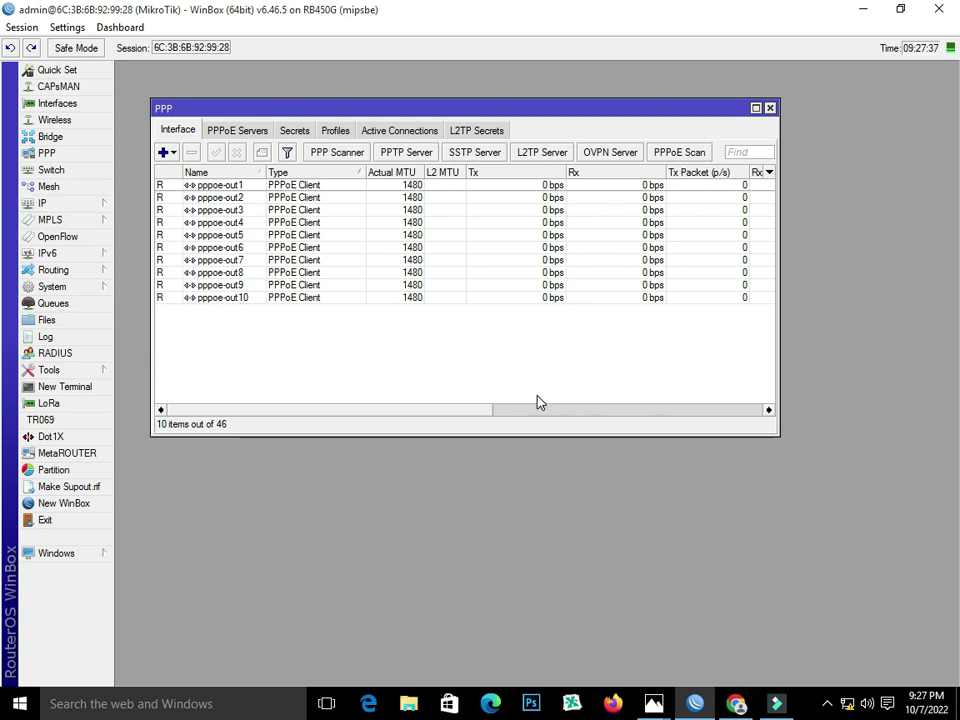
- Start the DHCP server setup and choose LAN OUT as the interface it runs on
left_click(70, 205)
left_click(199, 309)
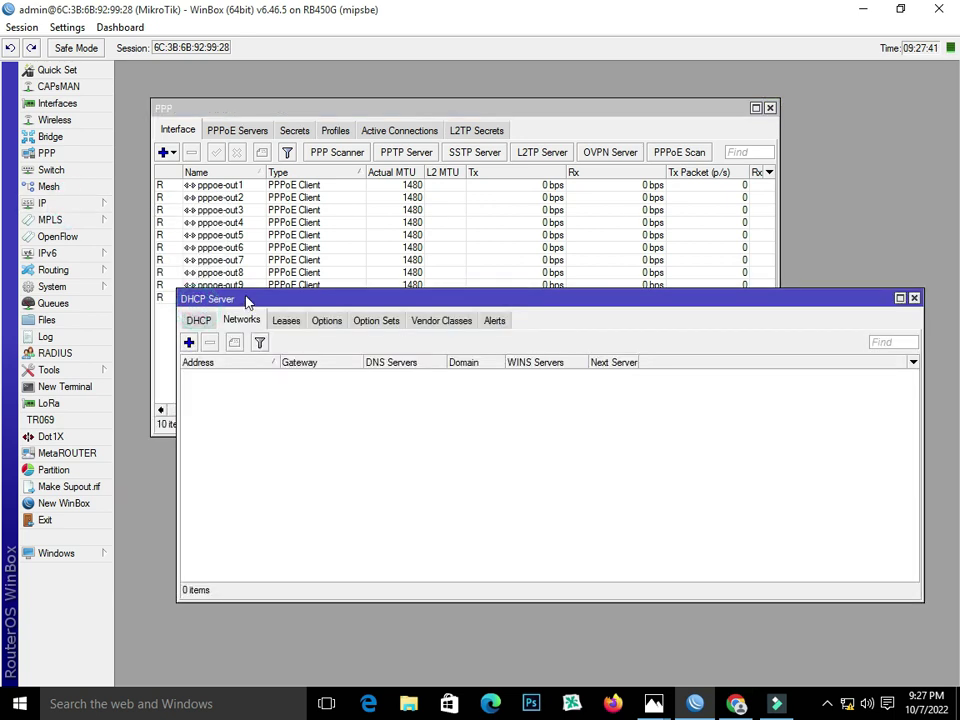
left_click(198, 320)
left_click(190, 343)
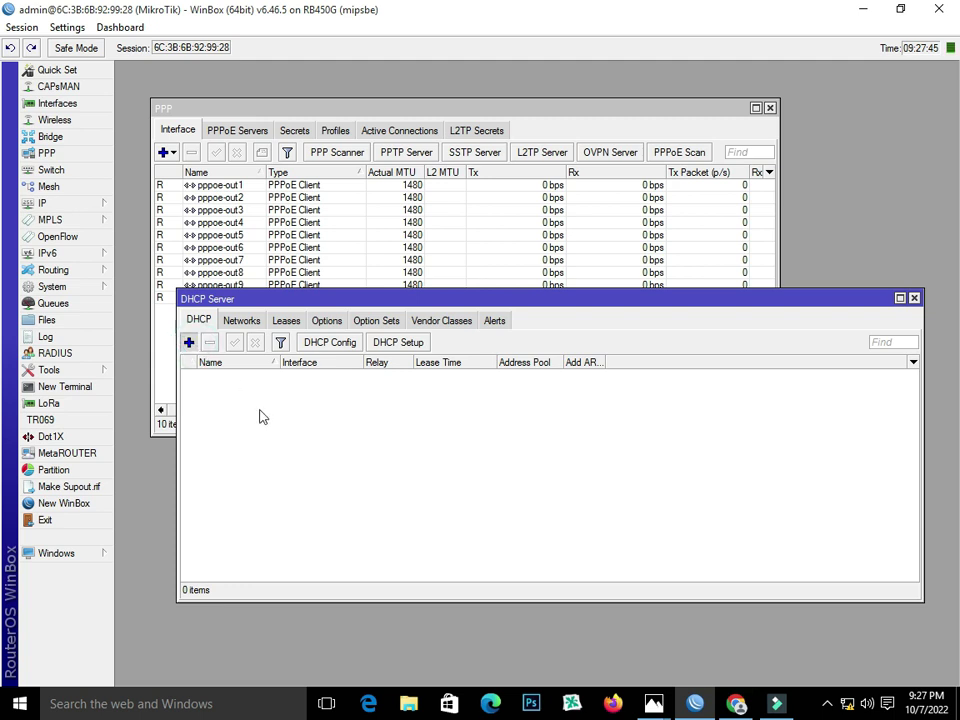
left_click(397, 344)
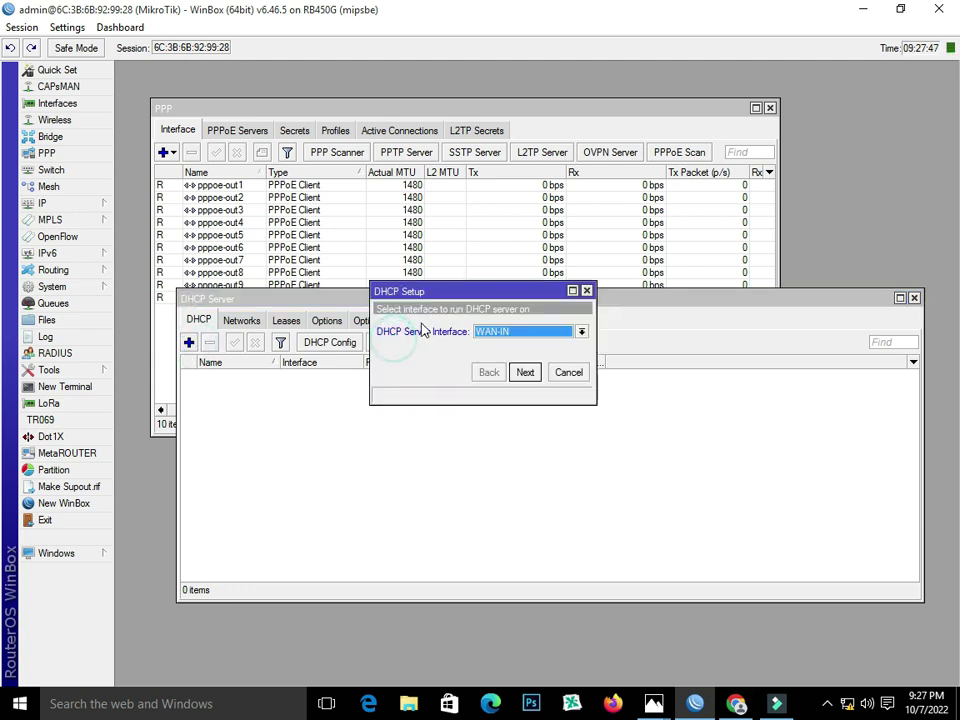
left_click(542, 332)
left_click(539, 344)
left_click(526, 372)
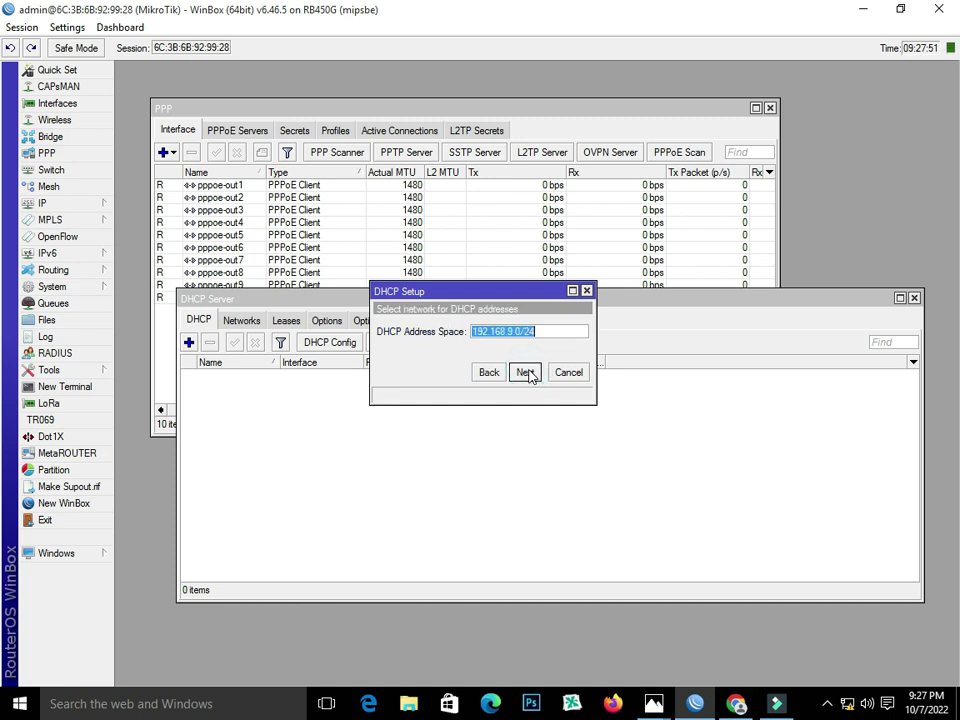
- Complete the DHCP setup with address space 192.168.9.0/24, gateway 192.168.9.1, DNS servers 8.8.8.8 and 8.8.4.4, and the proposed pool and lease time
left_click(526, 372)
left_click(526, 372)
left_click(526, 372)
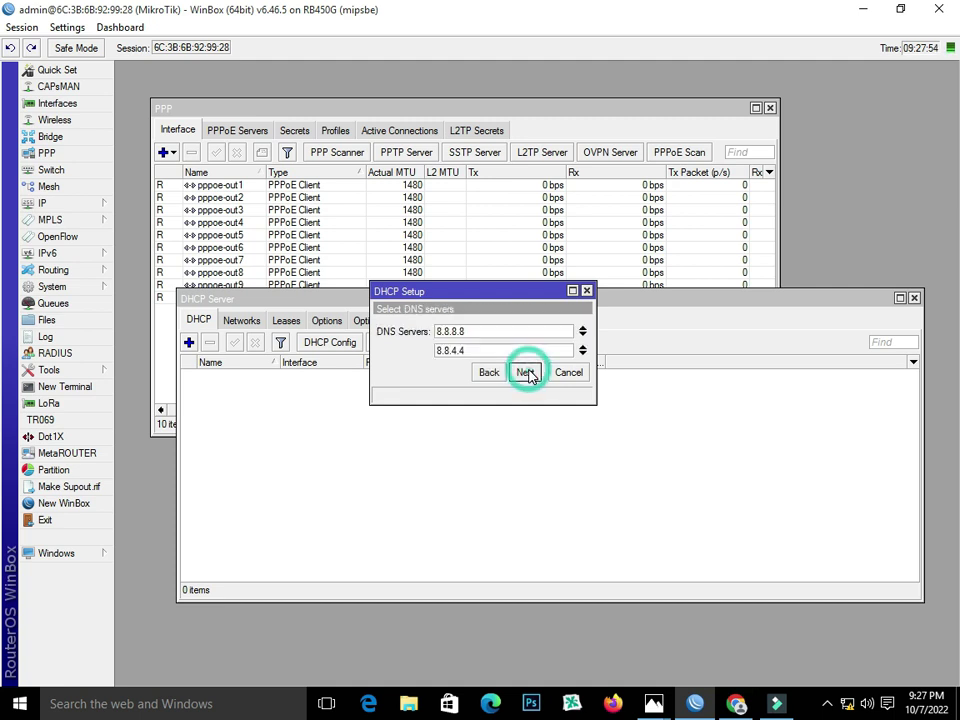
left_click(526, 372)
left_click(526, 372)
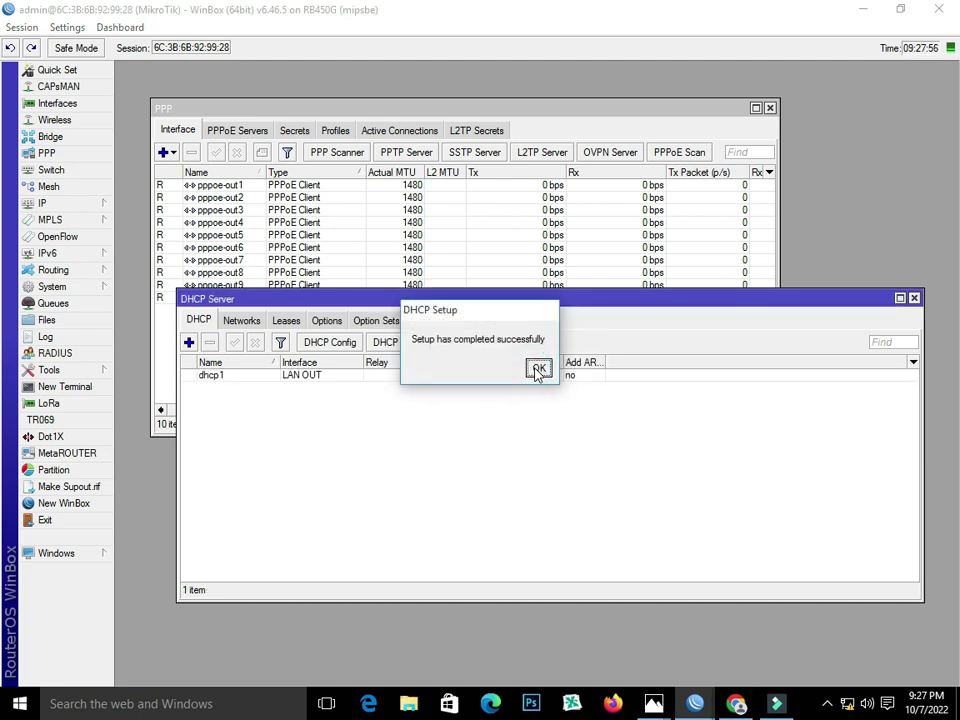
left_click(537, 370)
- Copy the address 192.168.9.0/24 from the DHCP network entry, close the entry, and return to the DHCP server list
left_click(240, 319)
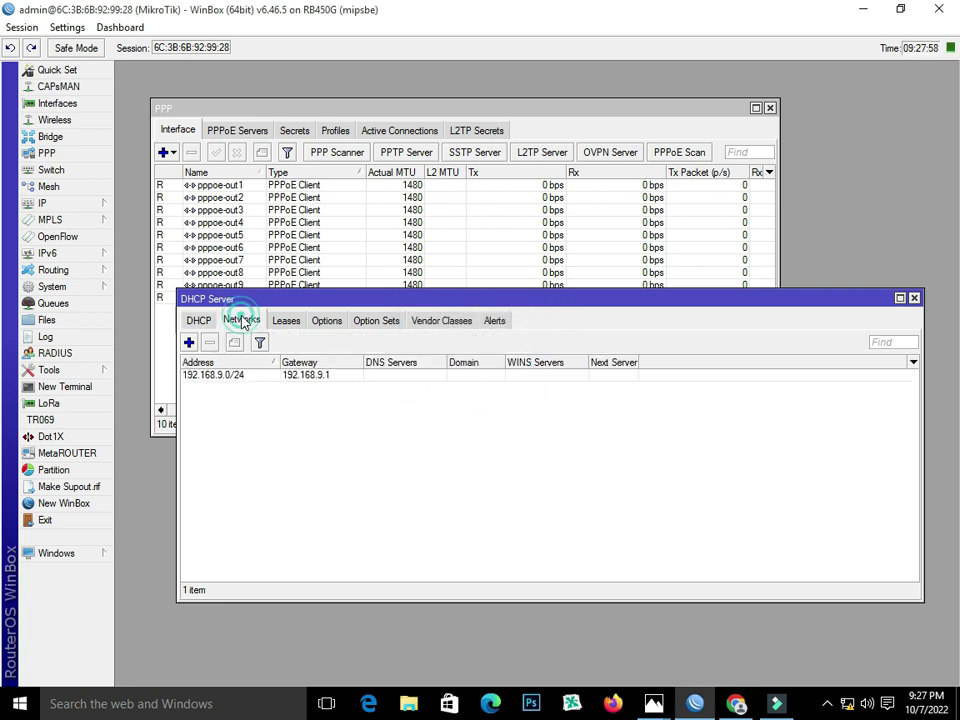
double_click(228, 385)
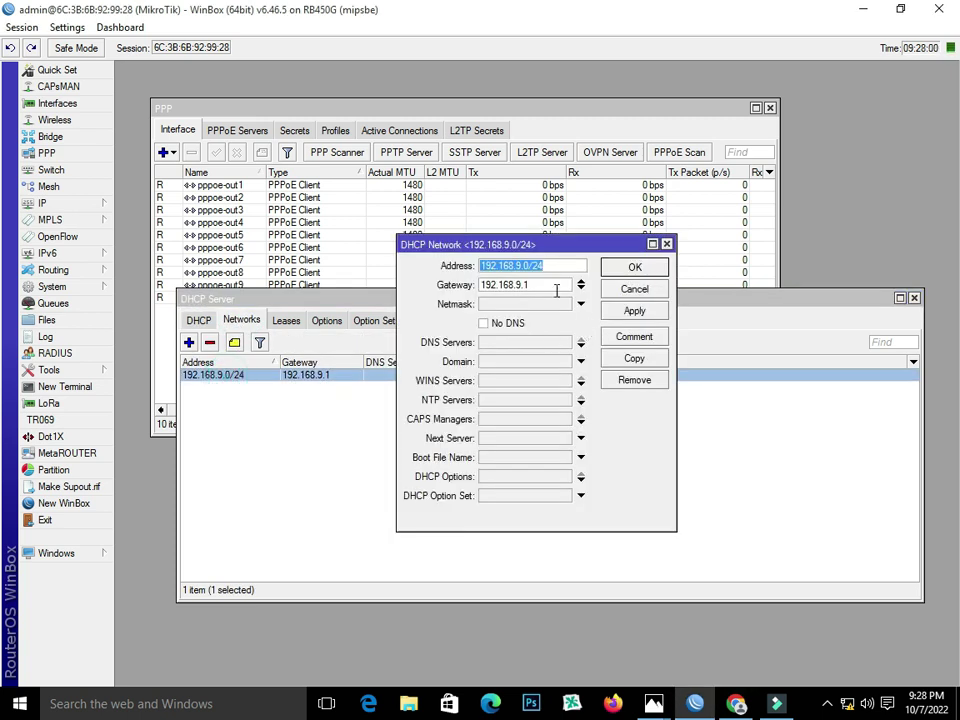
right_click(538, 267)
left_click(563, 298)
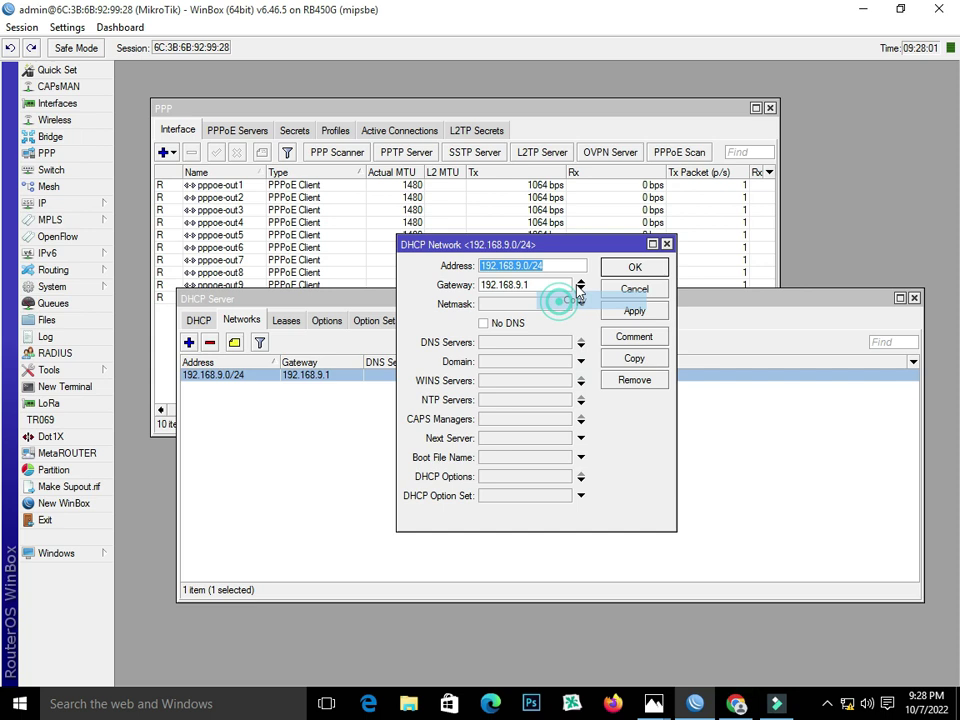
left_click(634, 268)
left_click(196, 319)
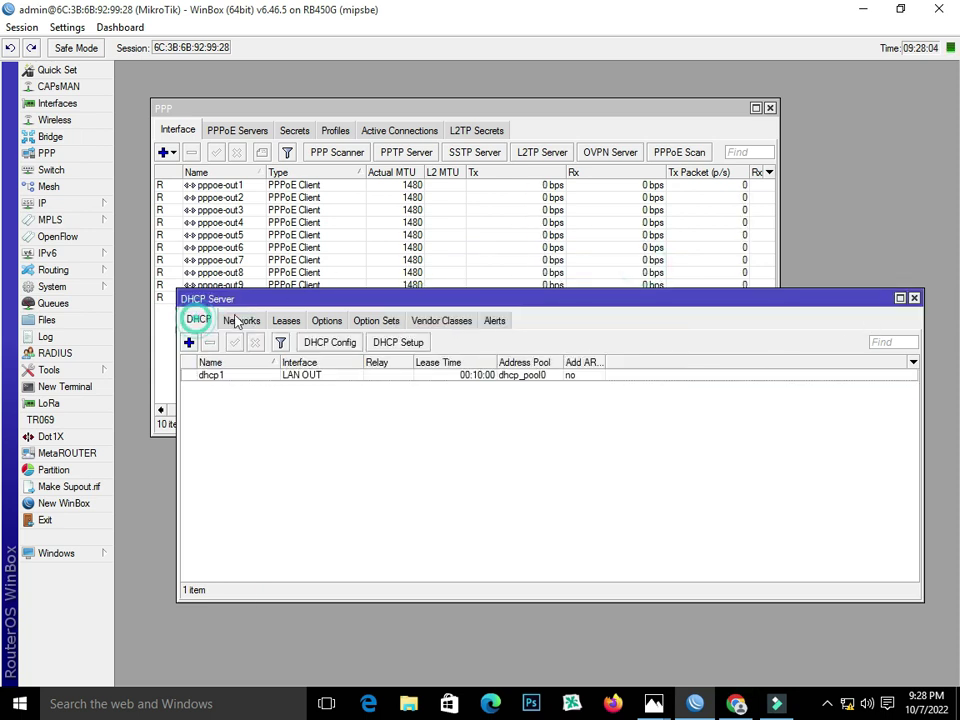
- Create a firewall NAT rule in the srcnat chain with source address 192.168.9.0/24
left_click(69, 207)
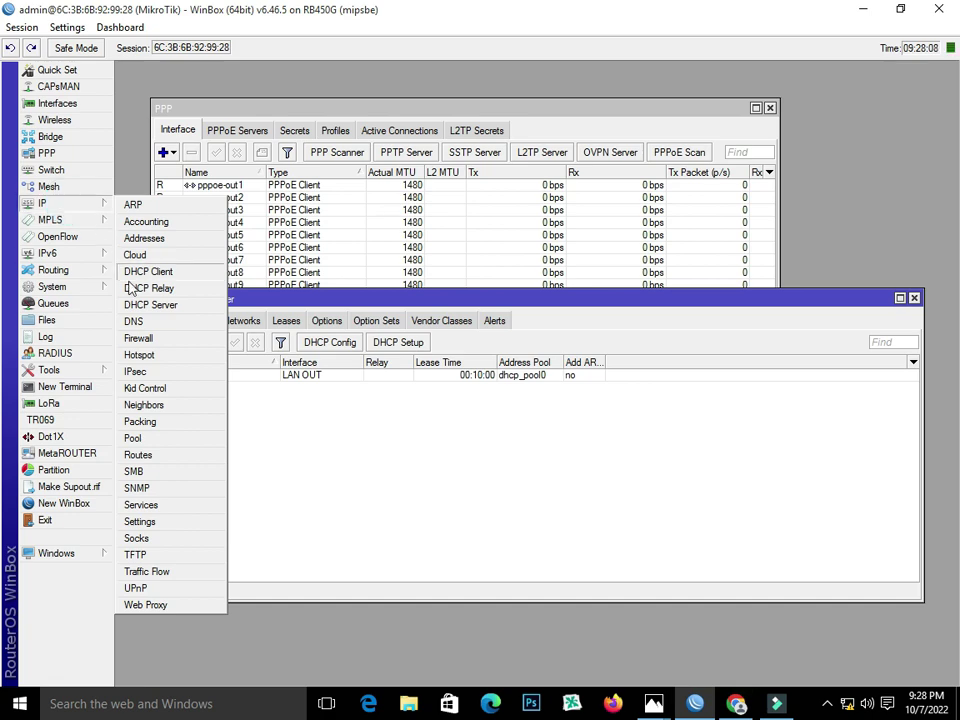
left_click(142, 338)
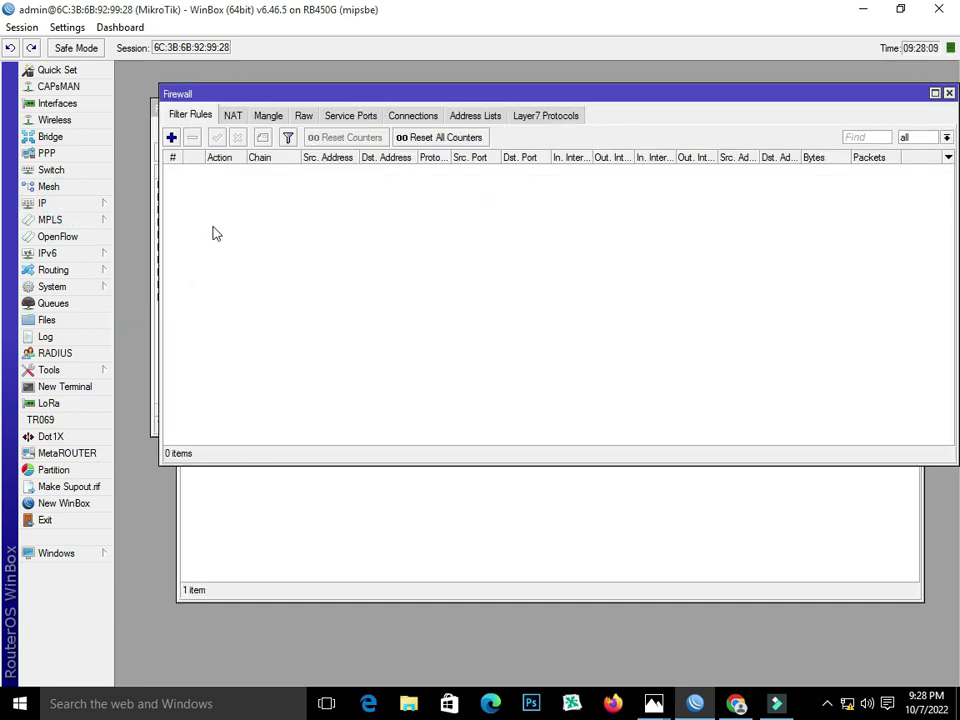
left_click(172, 138)
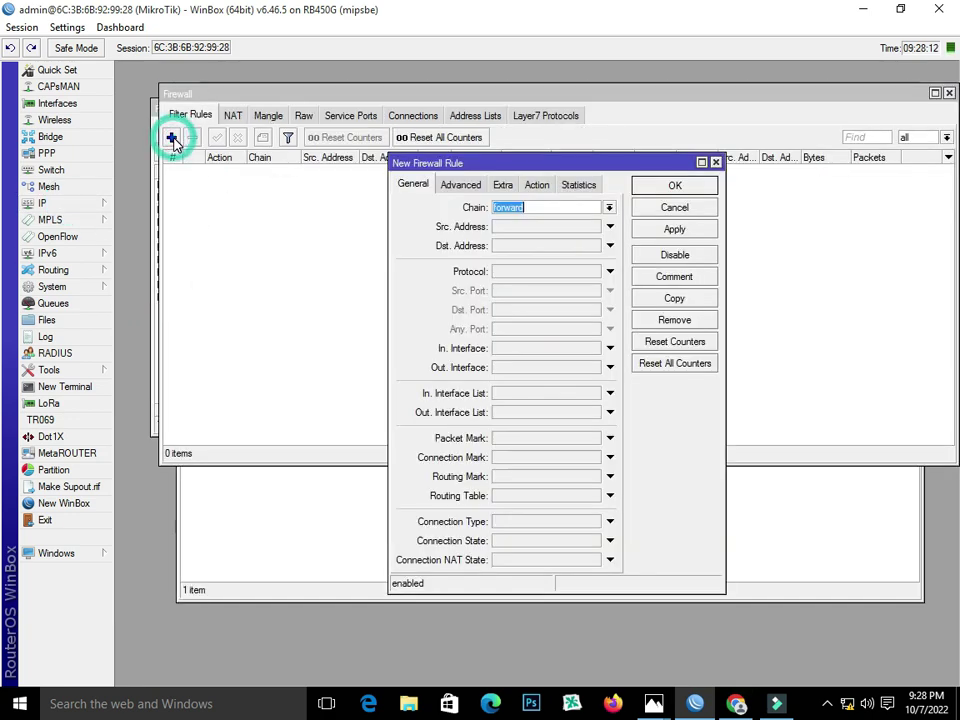
left_click(715, 162)
left_click(233, 116)
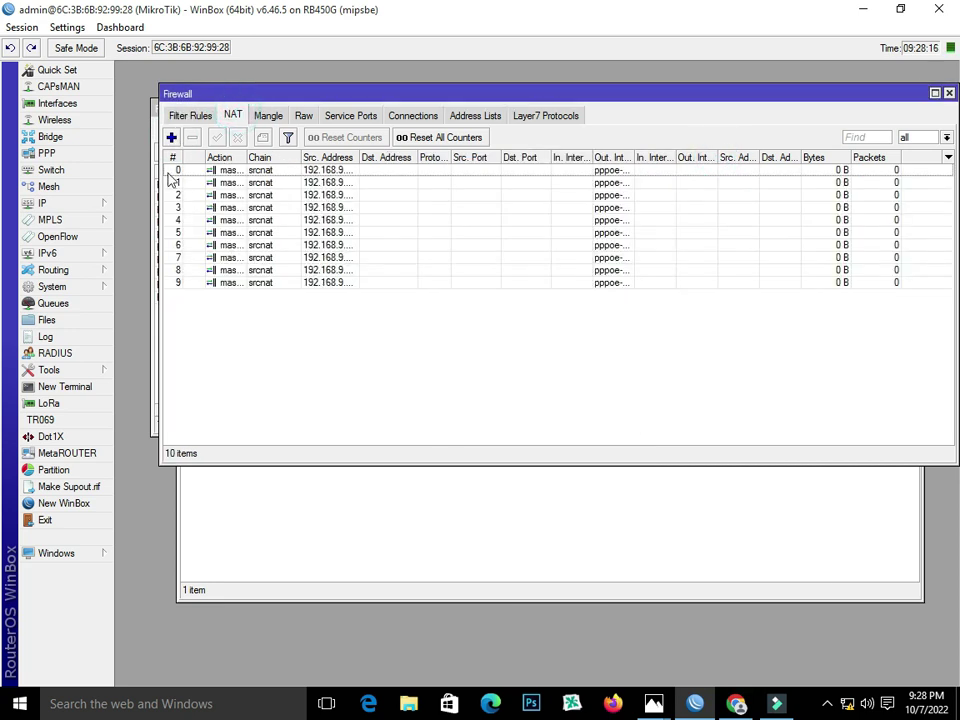
left_click(171, 138)
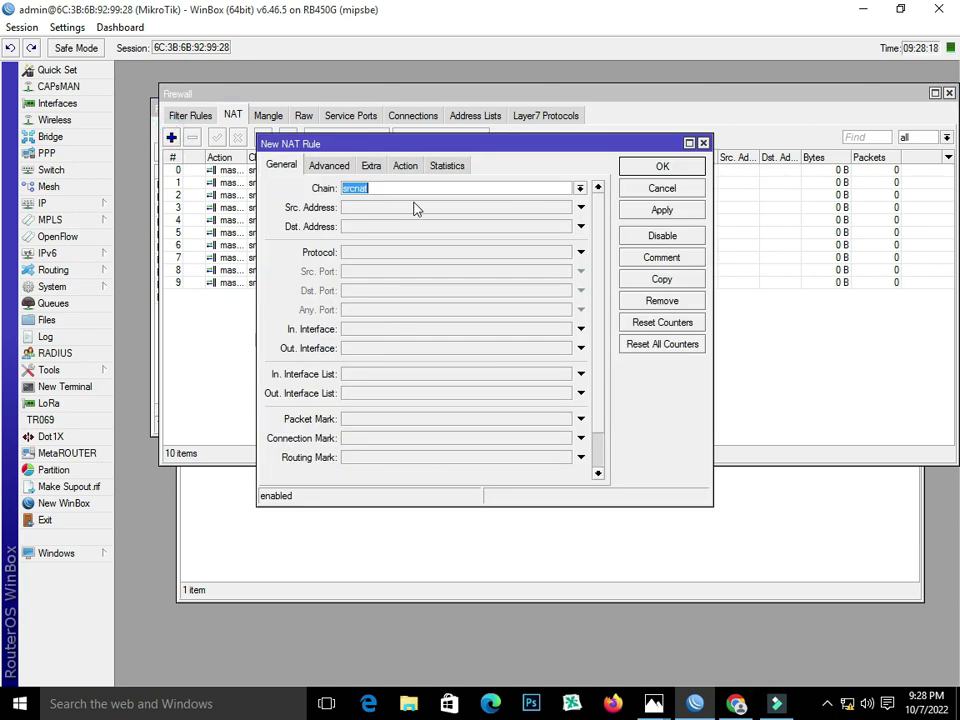
right_click(408, 205)
left_click(449, 250)
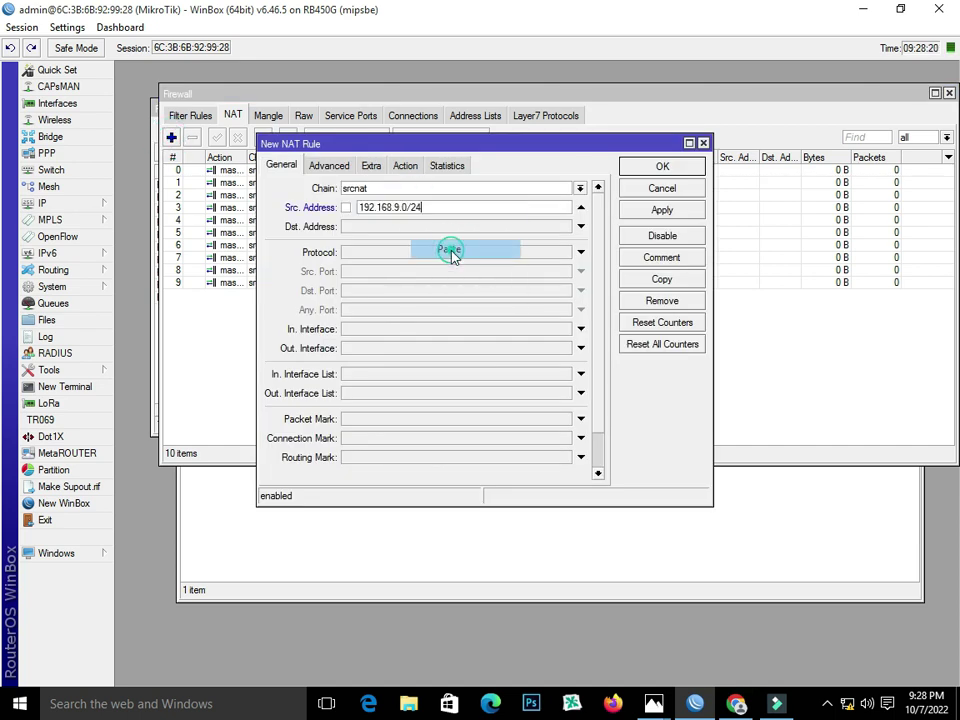
- Set the new NAT rule's action to masquerade with the comment "Dhcp Server", save it, and close the firewall window
left_click(404, 166)
left_click(501, 192)
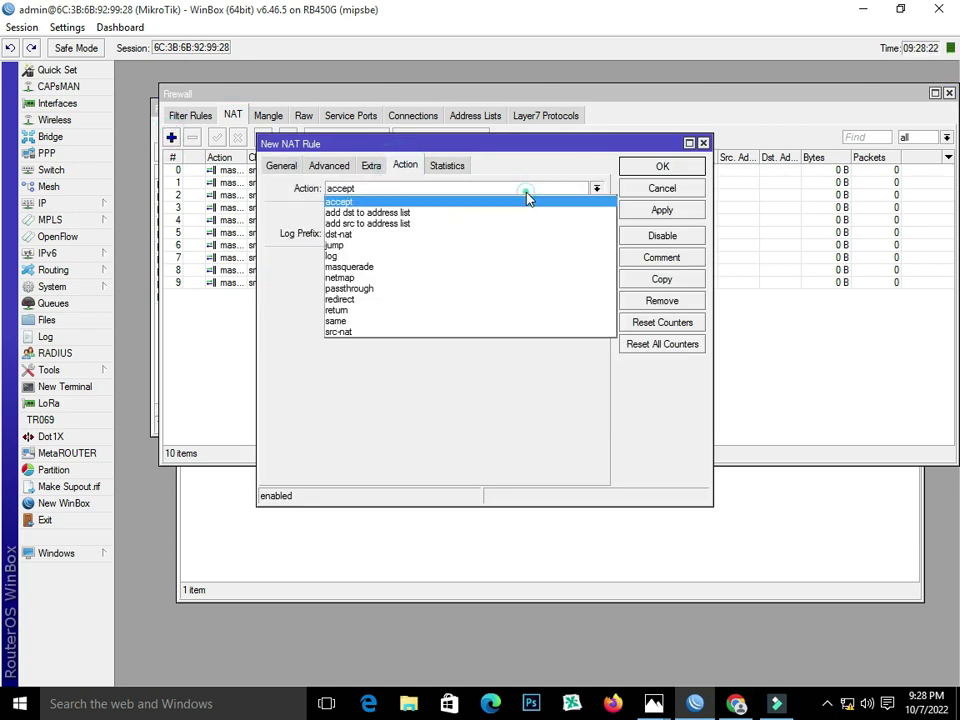
left_click(516, 266)
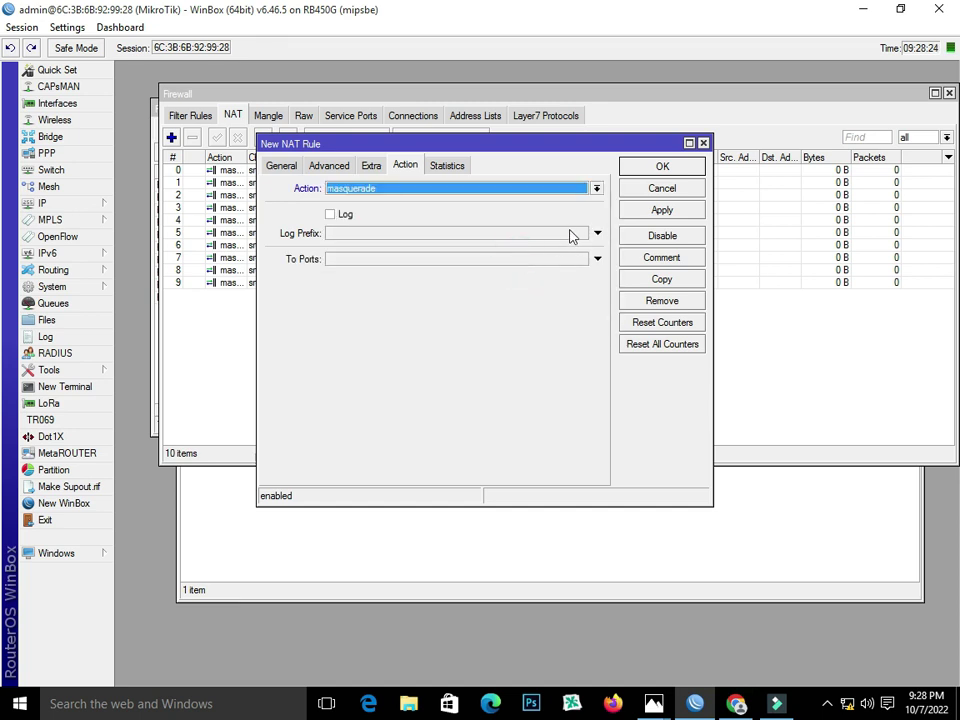
left_click(660, 258)
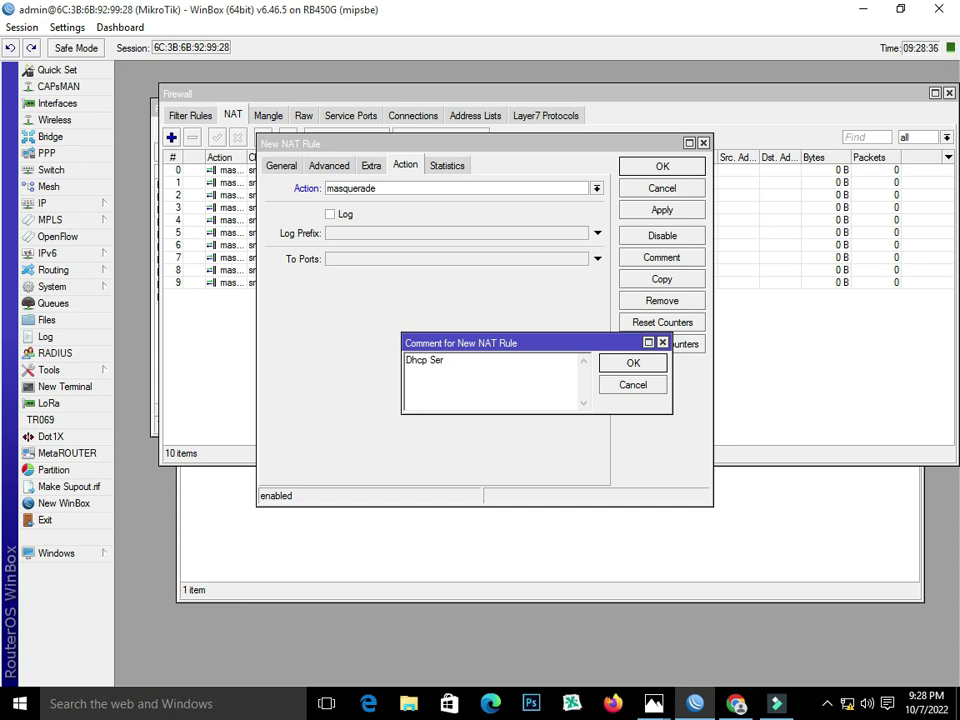
left_click(660, 364)
left_click(662, 211)
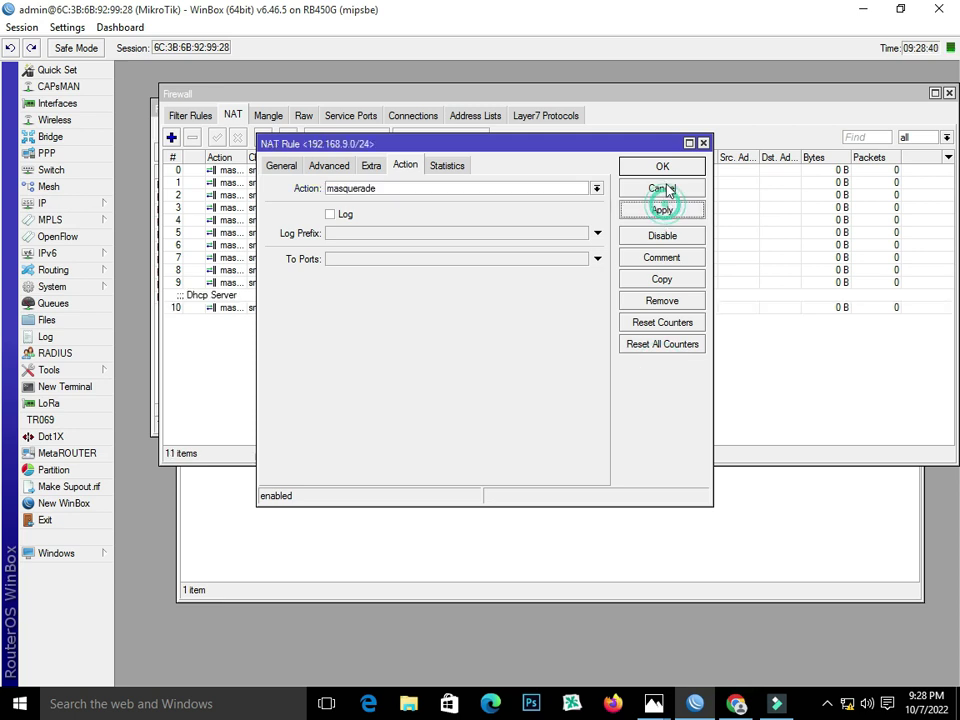
left_click(668, 168)
left_click(71, 203)
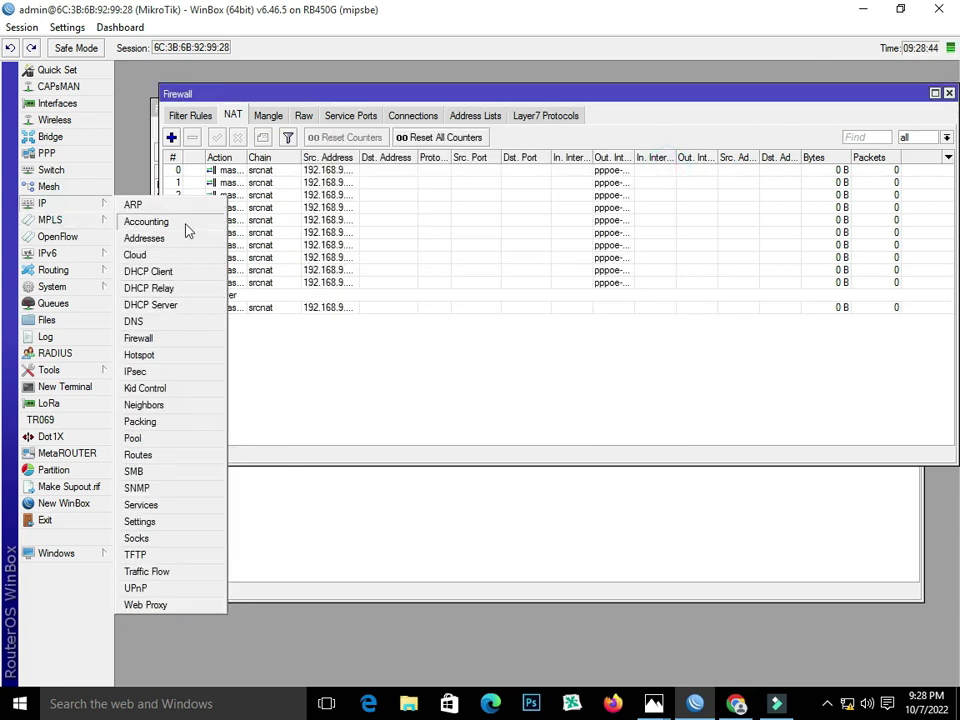
left_click(516, 94)
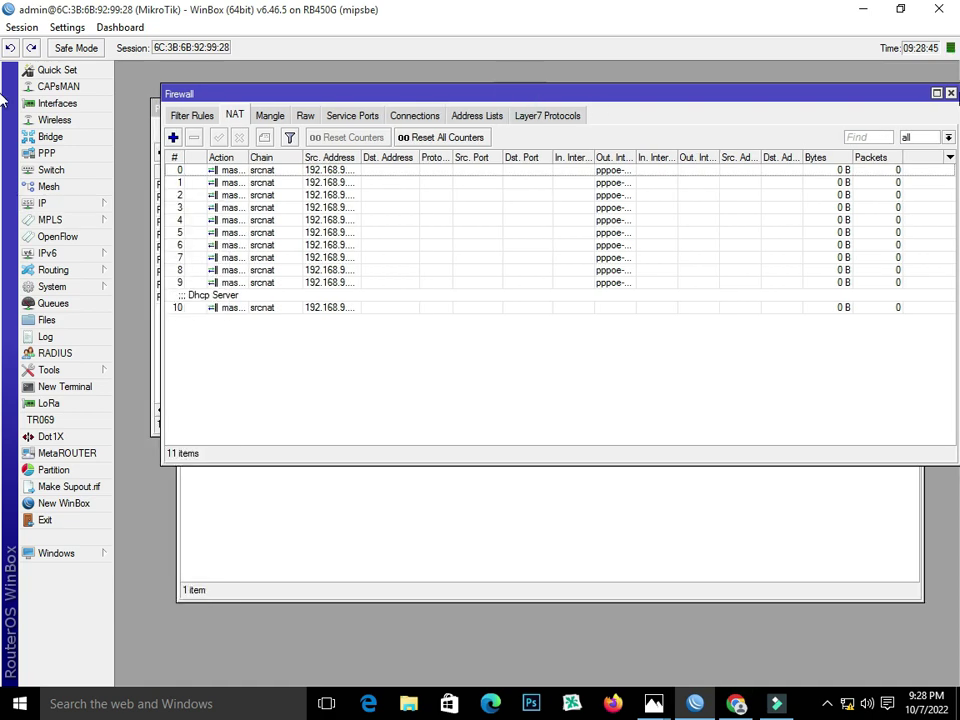
left_click(950, 93)
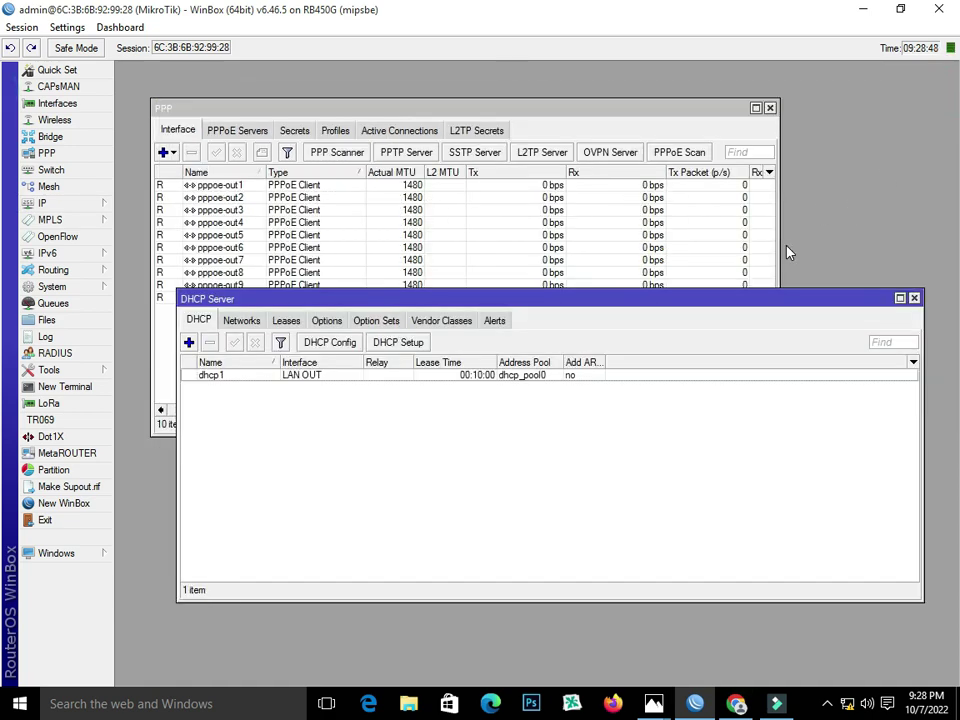
- Reboot the router, and close the DHCP server window once the session has reconnected
left_click(88, 371)
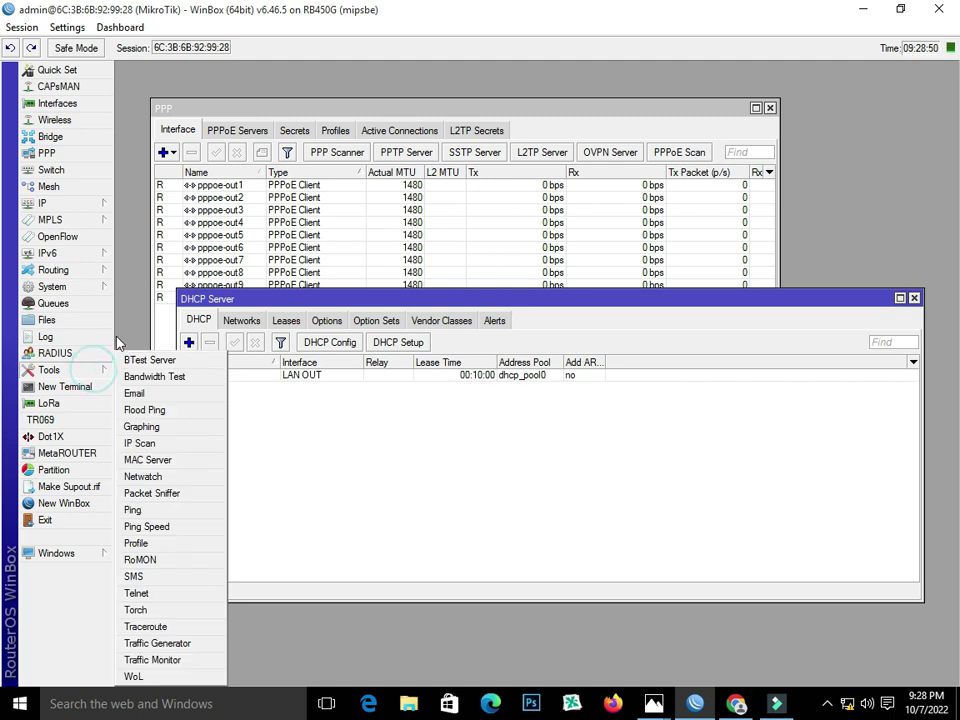
left_click(70, 286)
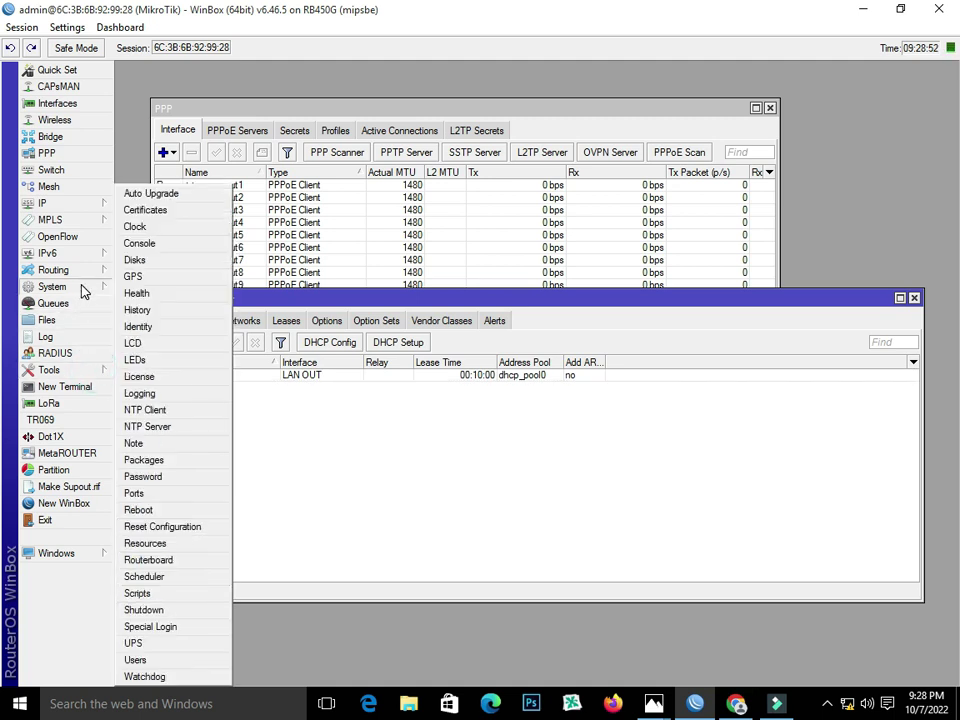
left_click(171, 510)
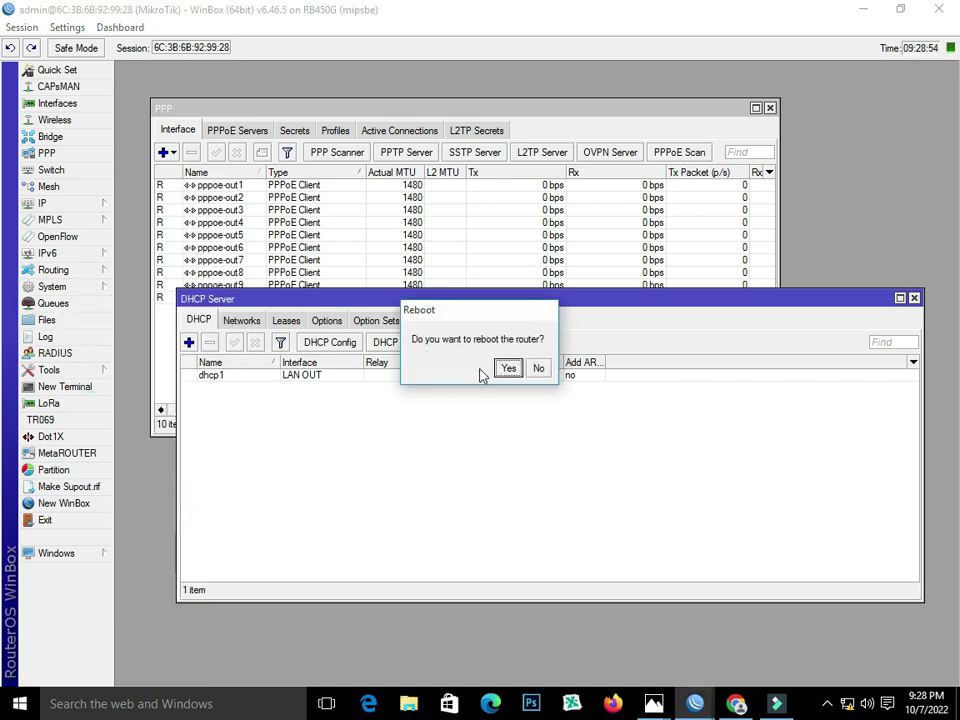
left_click(509, 369)
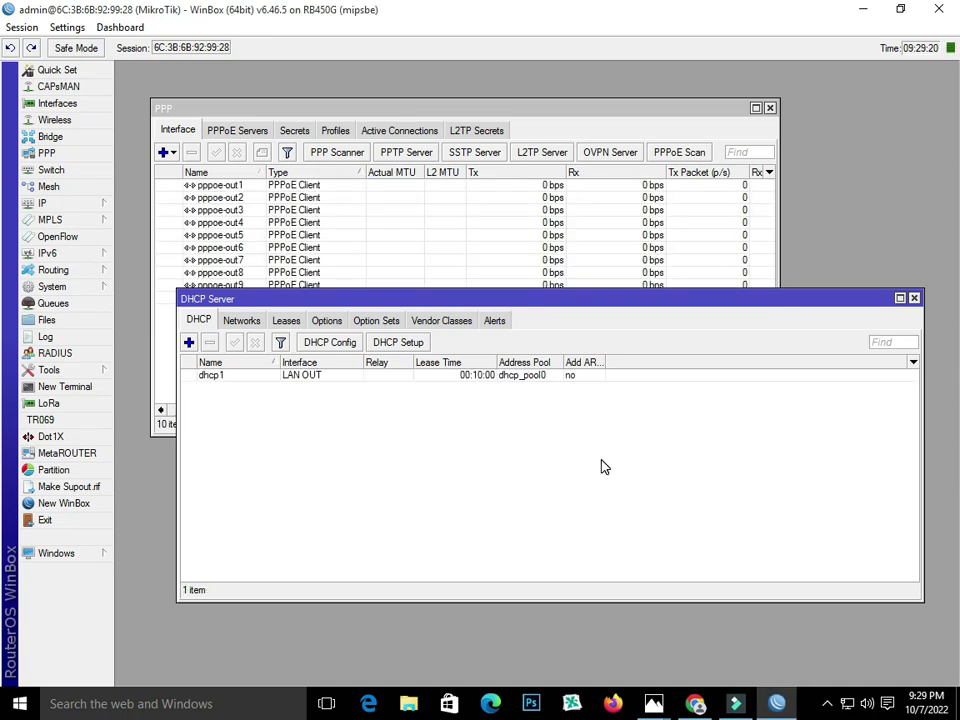
left_click(915, 299)
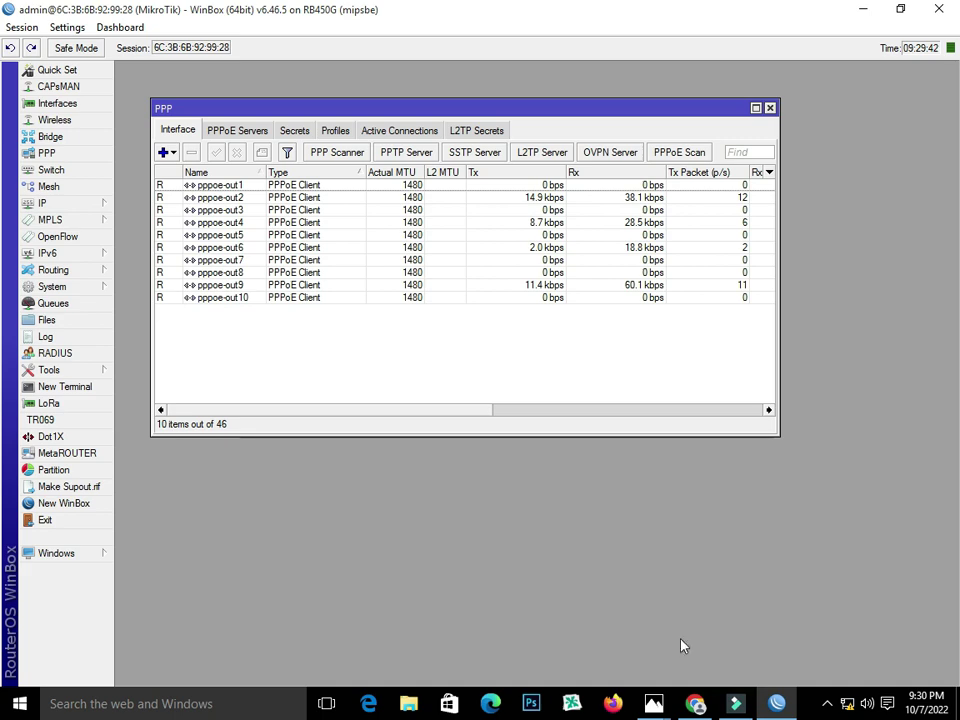
- Switch to Chrome and load google.com to test the internet connection, keeping the PPPoE client traffic in view
left_click(695, 704)
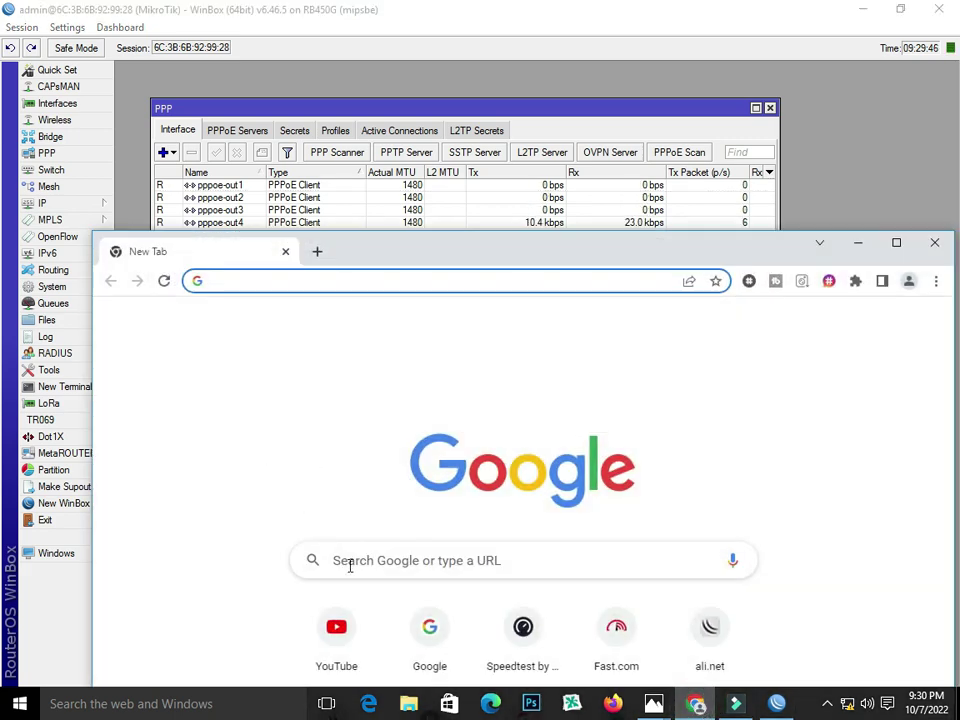
left_click(427, 632)
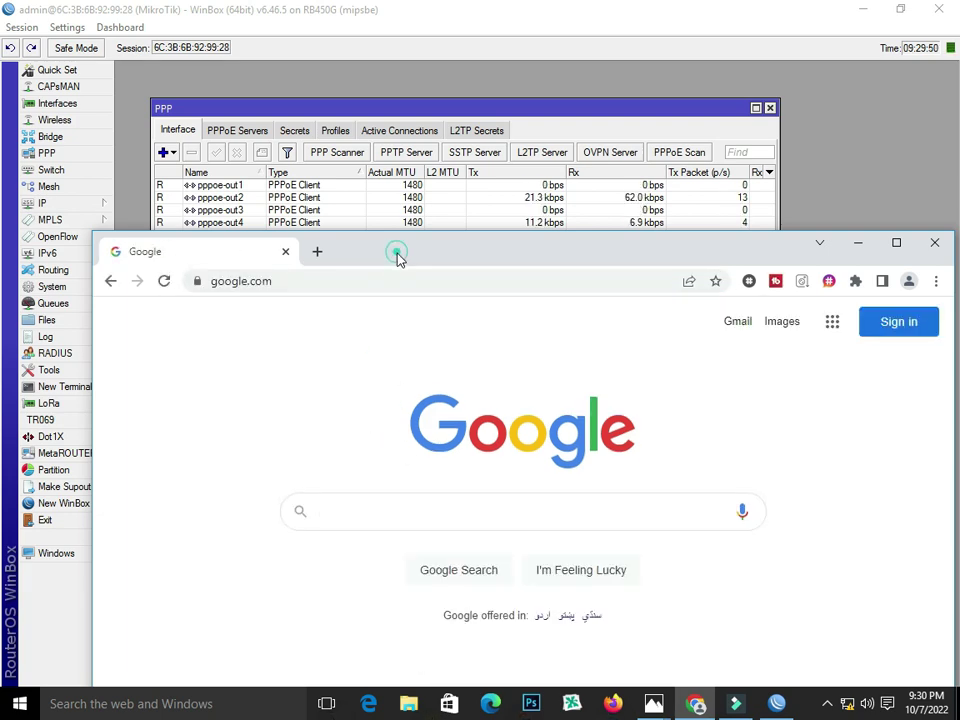
left_click_drag(396, 253, 370, 256)
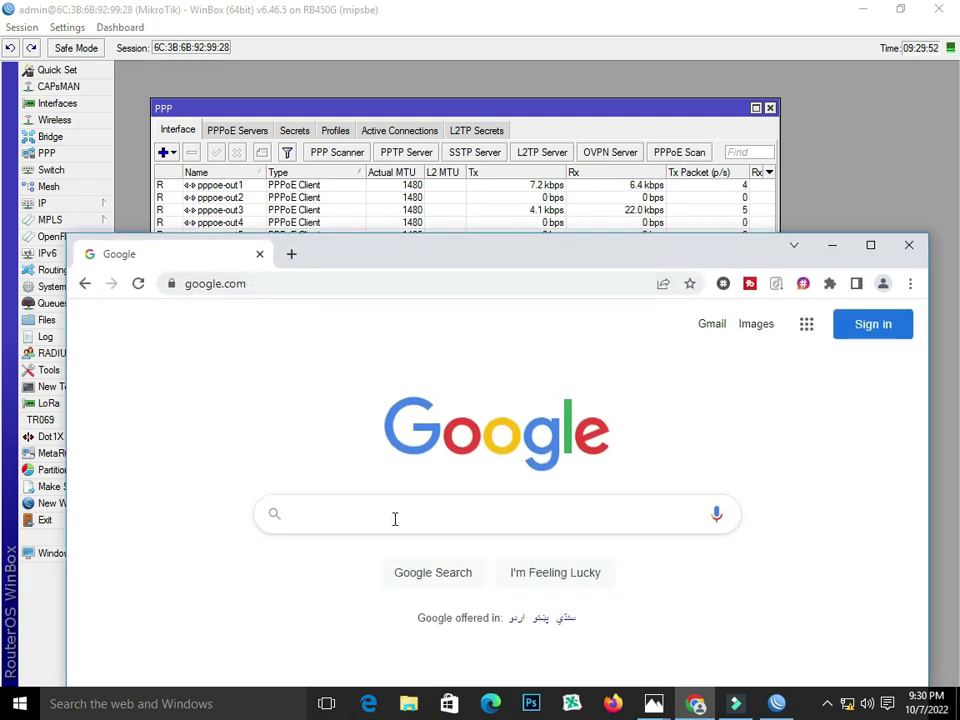
- Open youtube.com in a new tab and move the PPP interface list higher to watch traffic across the PPPoE clients
left_click(291, 255)
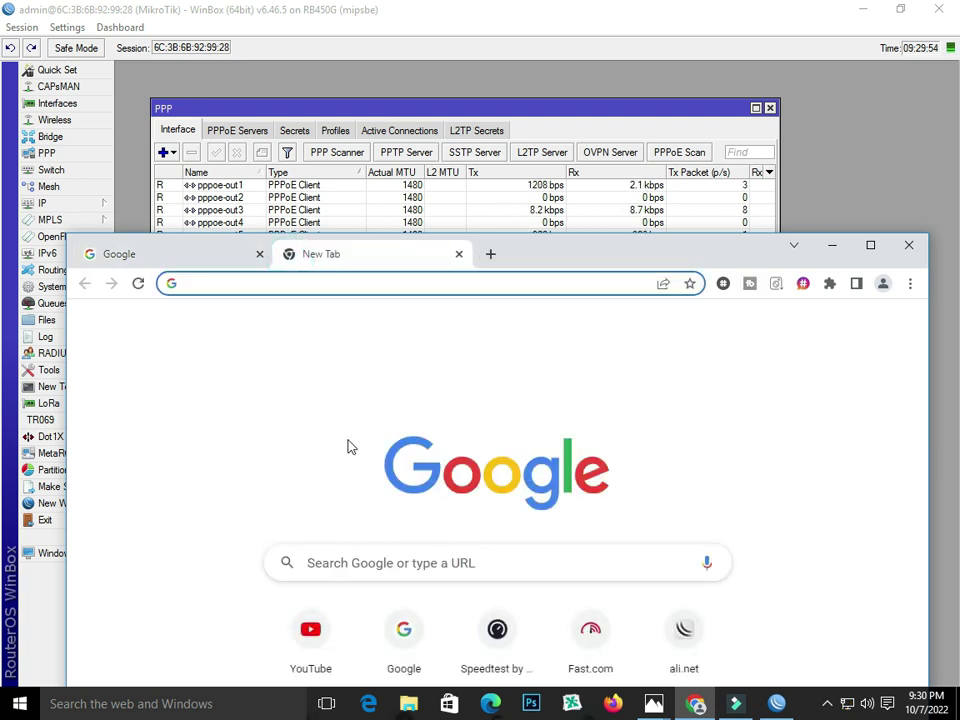
left_click(310, 645)
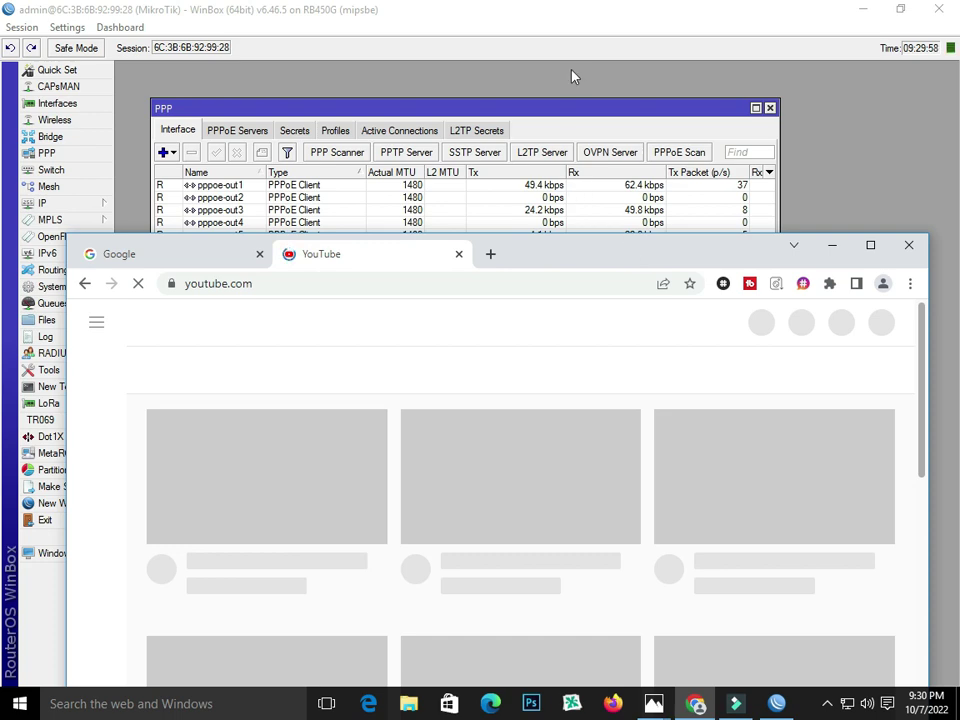
left_click_drag(576, 108, 583, 73)
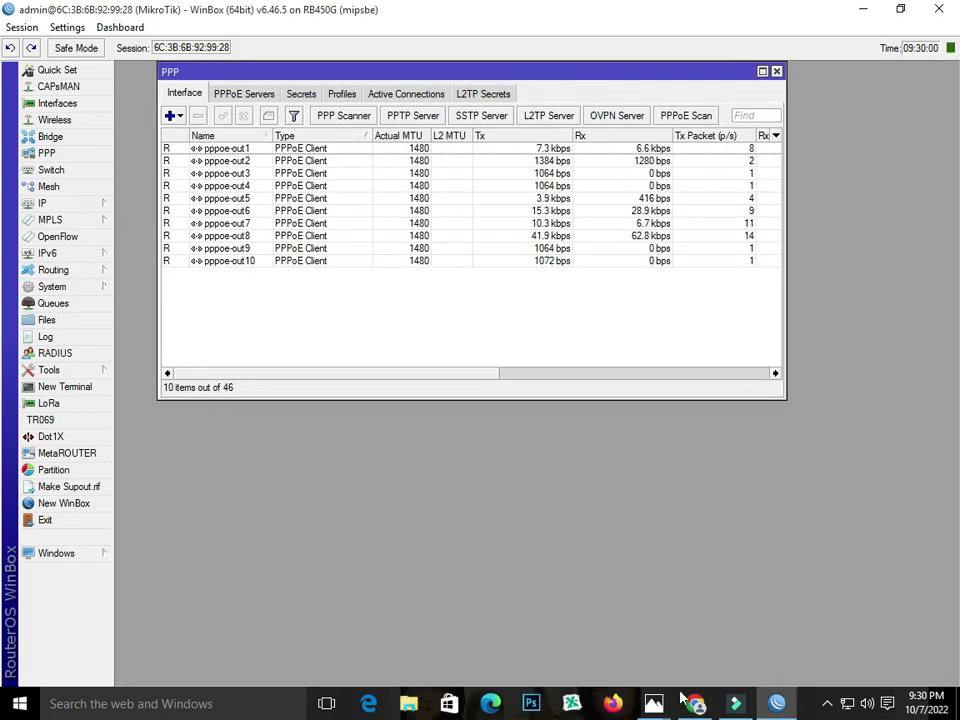
left_click(692, 703)
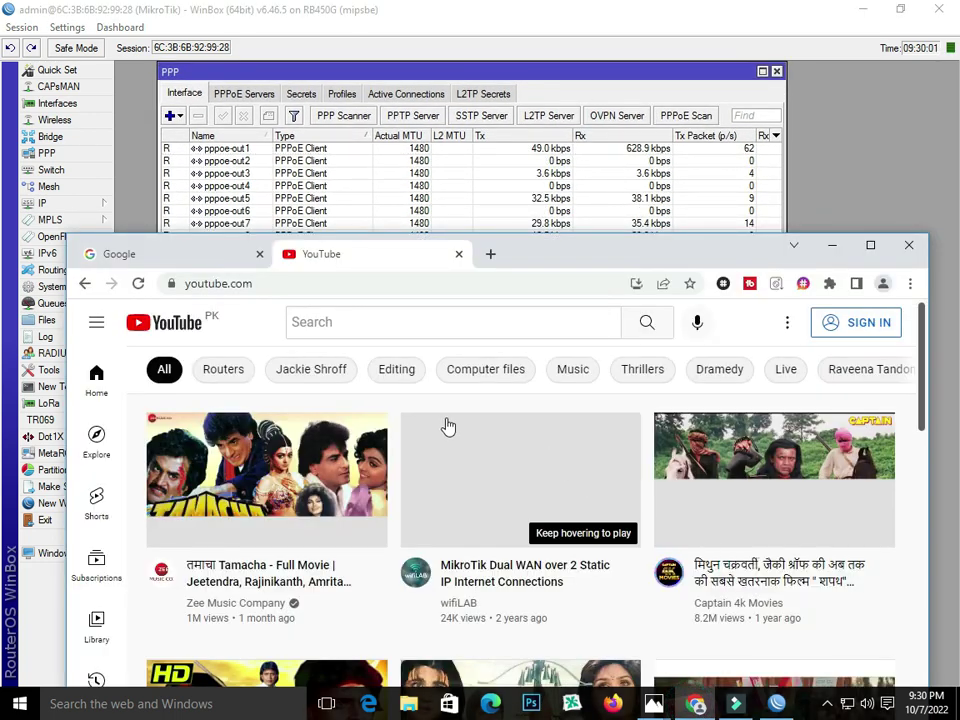
- Open the "Tamacha - Full Movie" video, pause it, and start downloading it as a 360p MP4, keeping the PPPoE client traffic in view
left_click(266, 474)
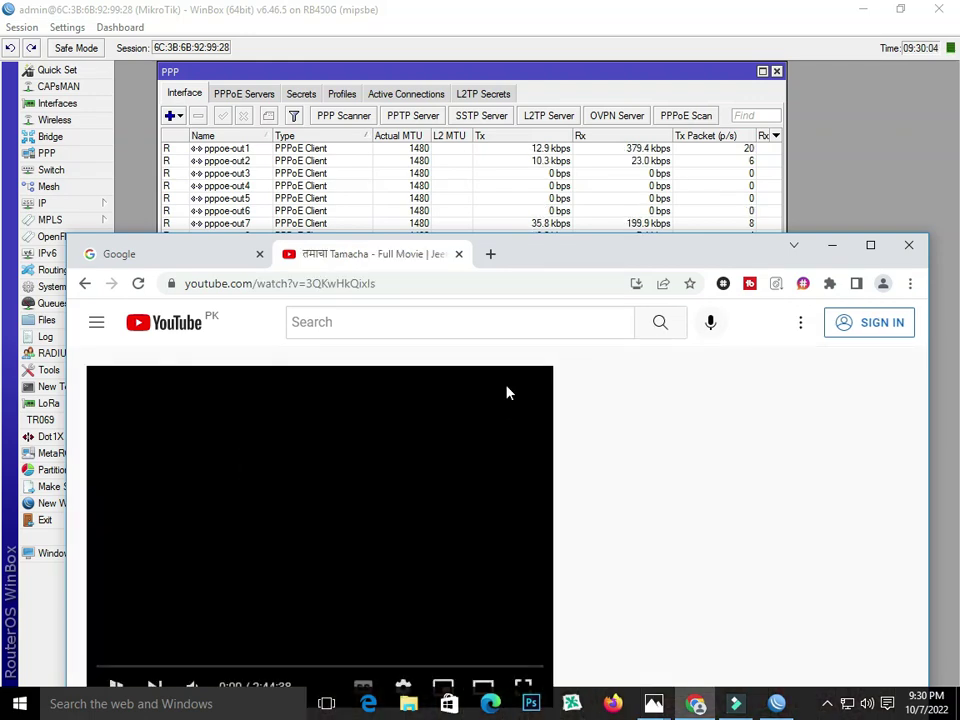
left_click(115, 678)
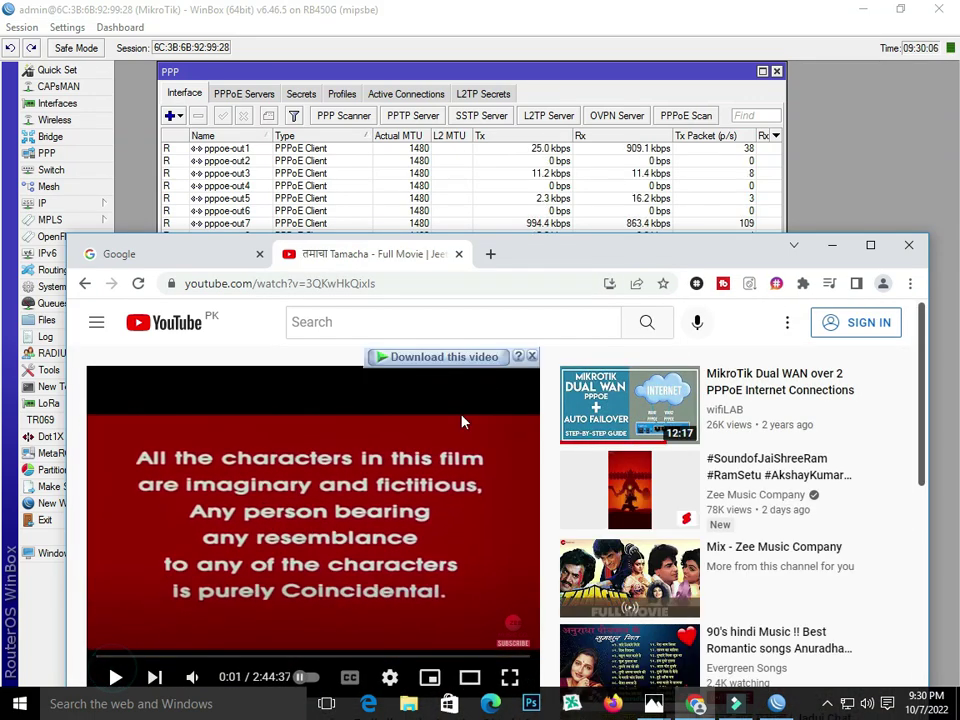
left_click(462, 359)
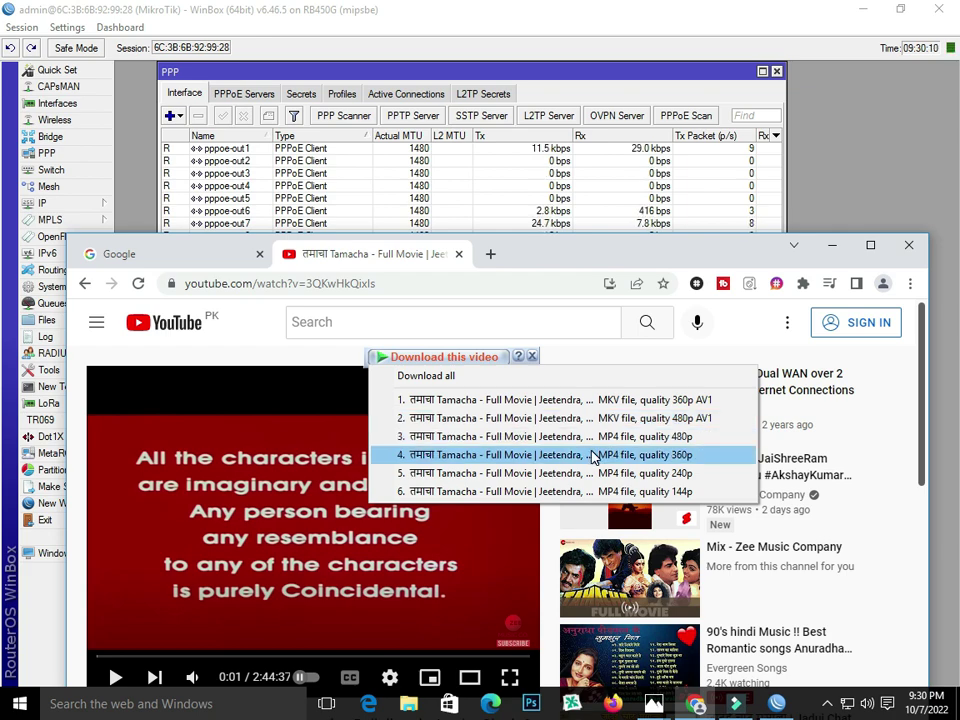
left_click(593, 456)
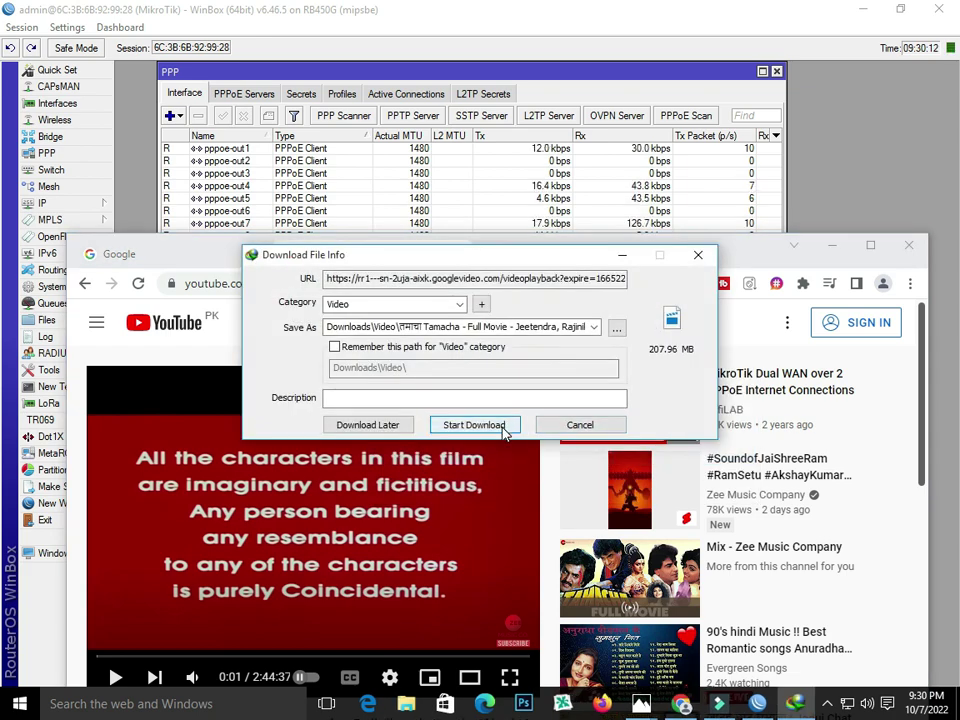
left_click(504, 427)
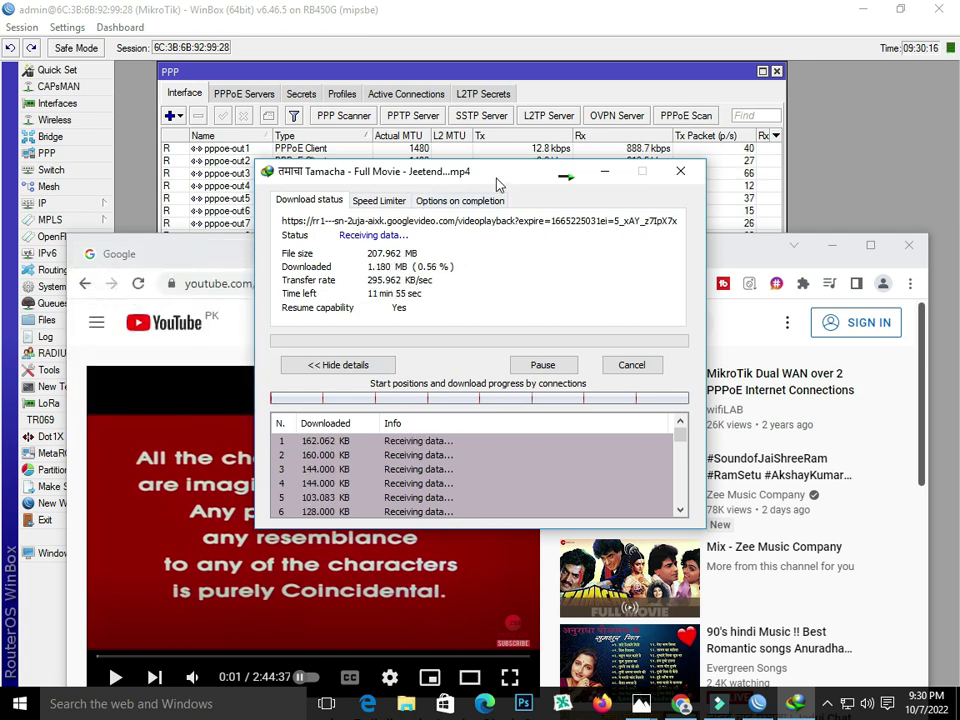
left_click_drag(494, 178, 473, 268)
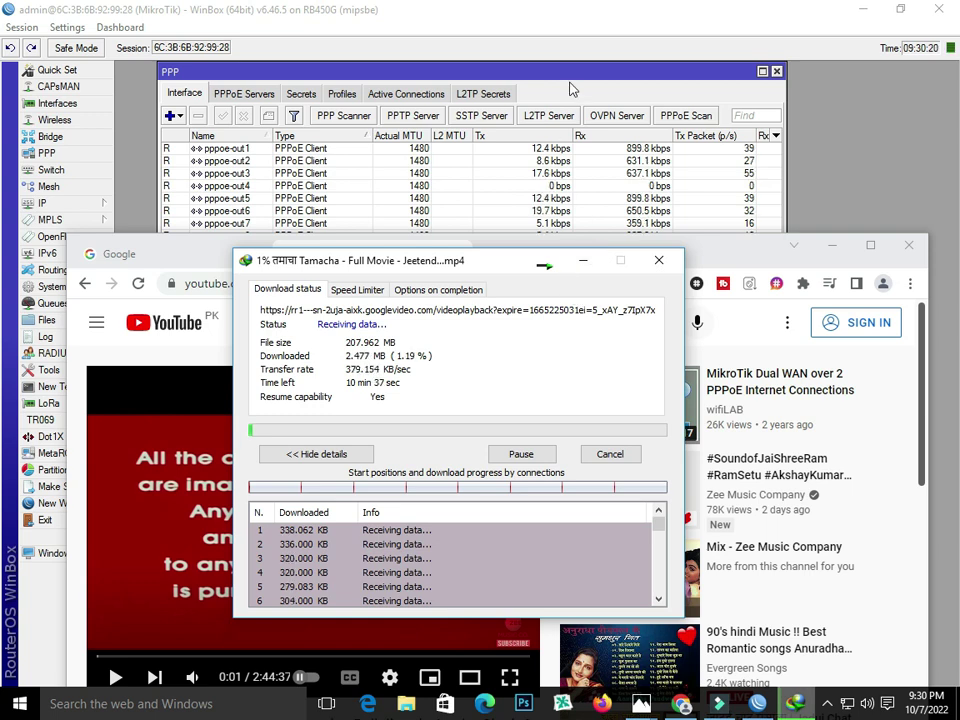
- Compare the running download with the PPPoE client traffic in WinBox and the traffic graph of the LAN OUT interface
left_click(566, 72)
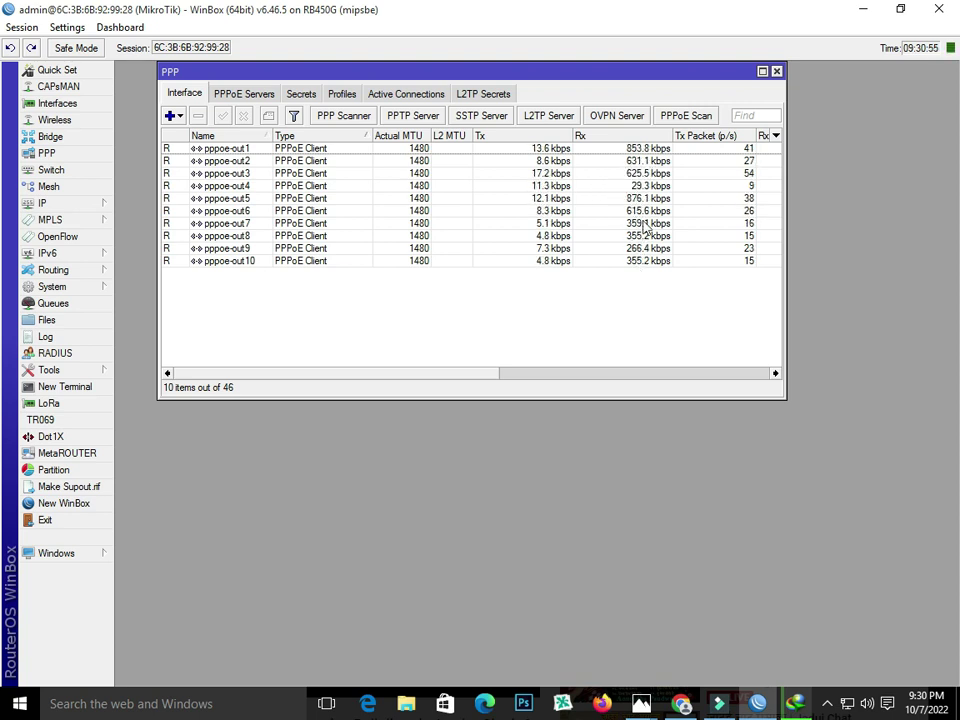
left_click(795, 703)
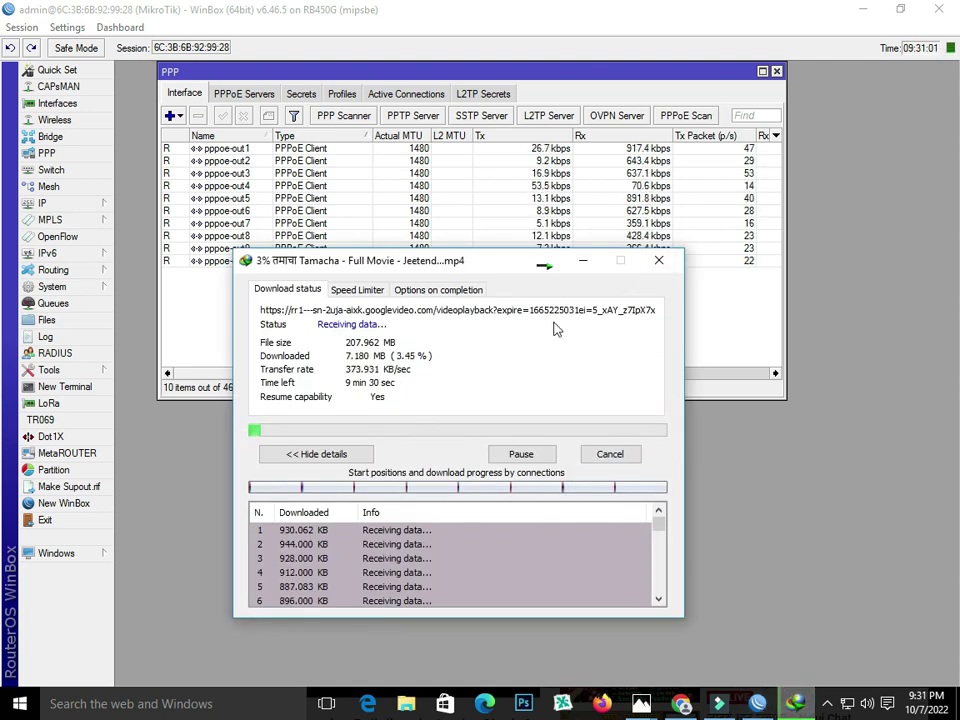
left_click(75, 104)
double_click(262, 275)
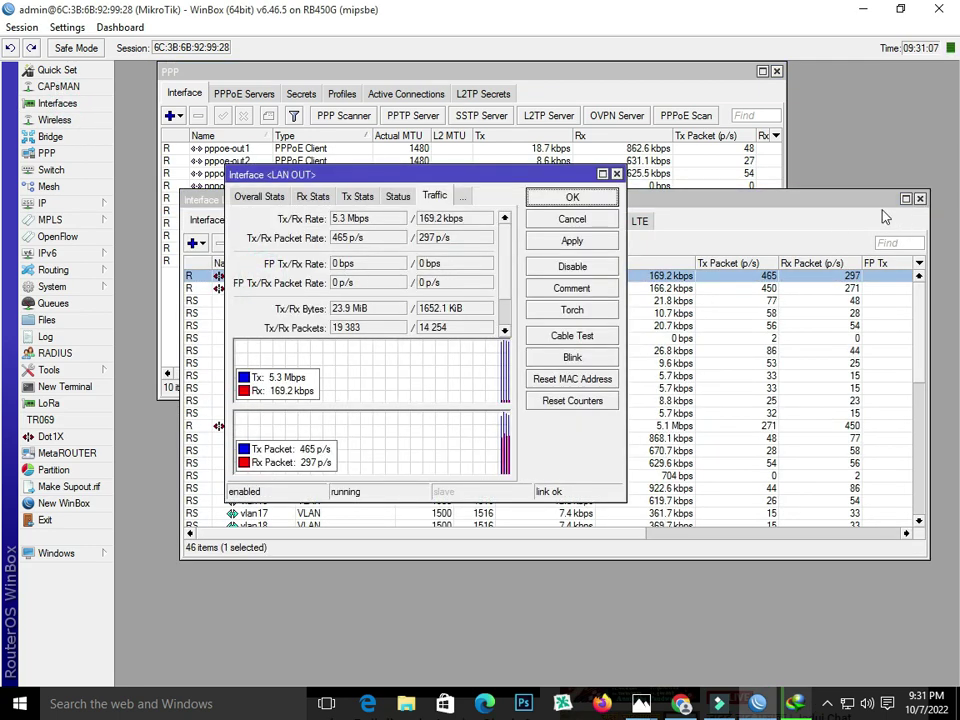
left_click_drag(437, 180, 450, 133)
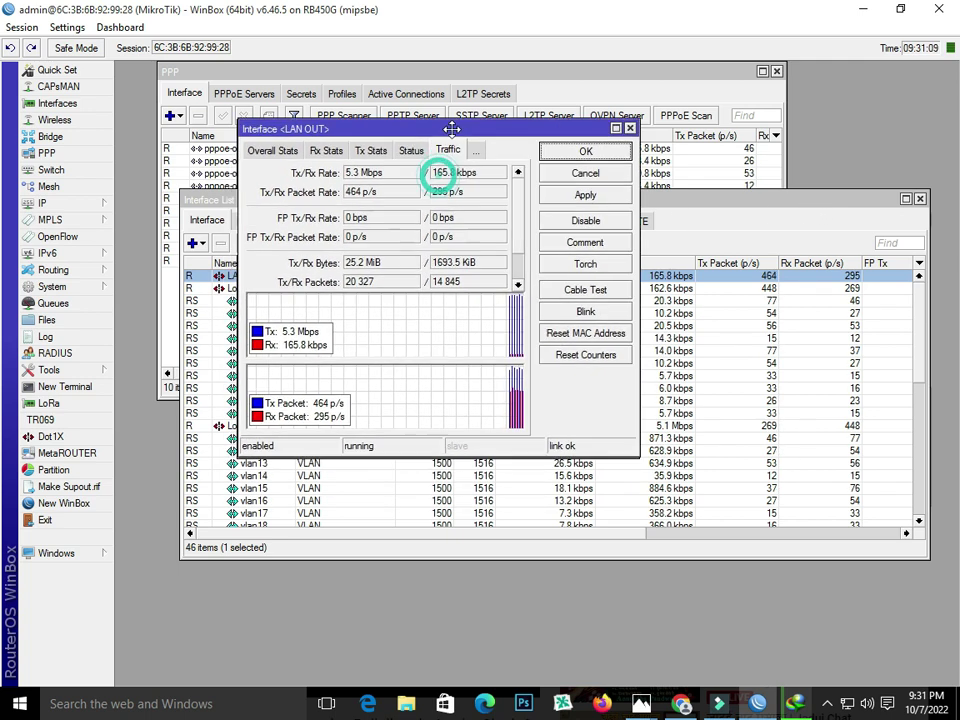
left_click(768, 705)
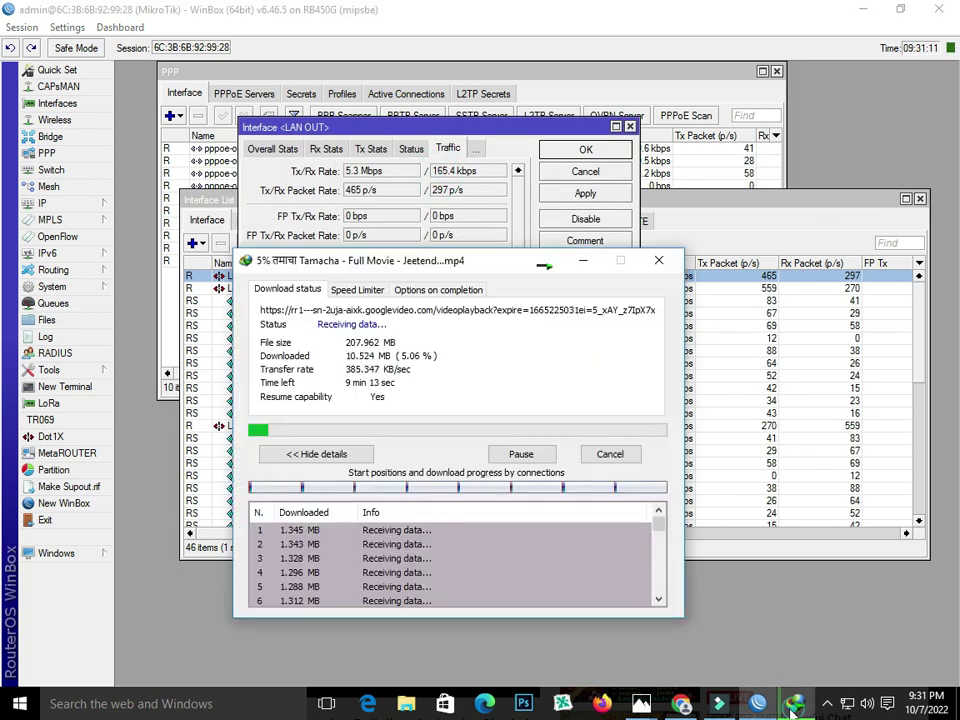
- Return to YouTube in Chrome, open the suggested Chaalbaaz (2003) movie, pause it, and start downloading it as a 720p HD MP4
left_click(681, 704)
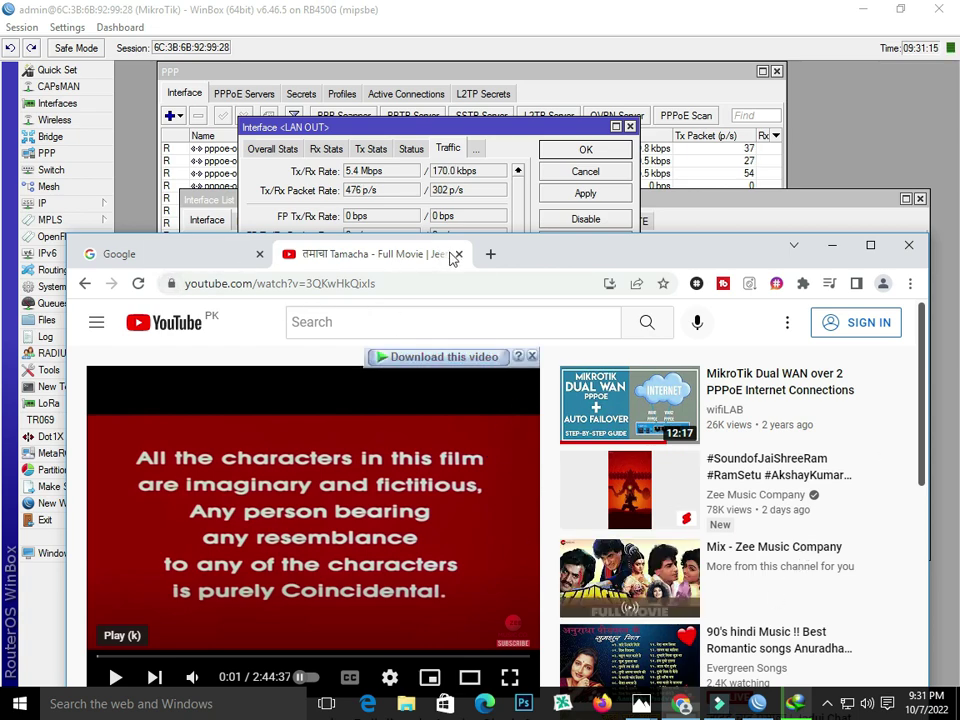
scroll(676, 508, "down", 5)
left_click(676, 508)
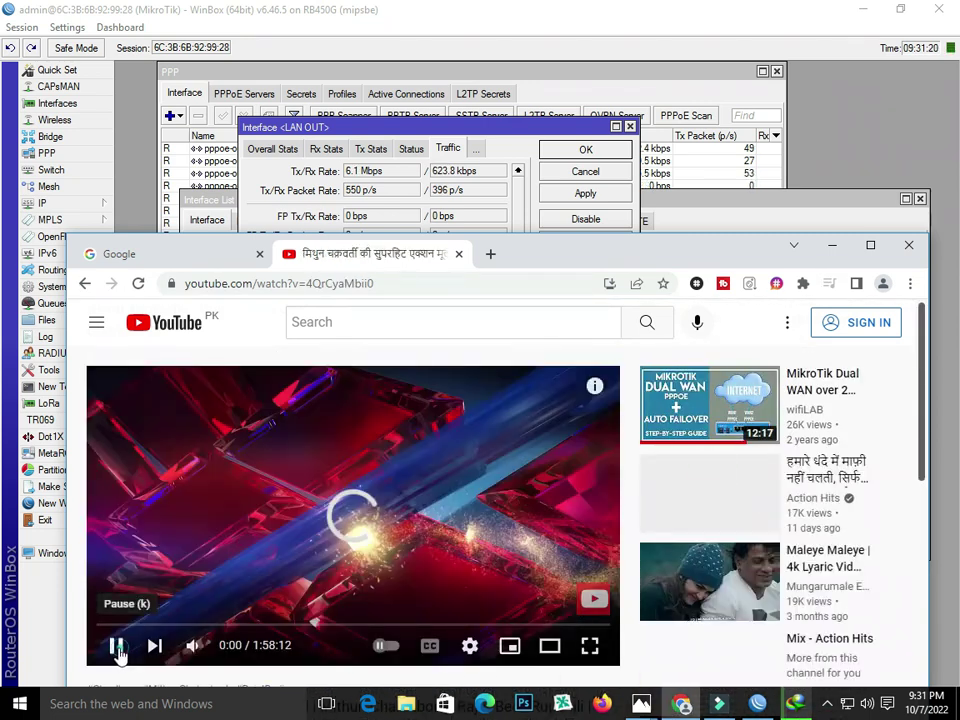
left_click(117, 648)
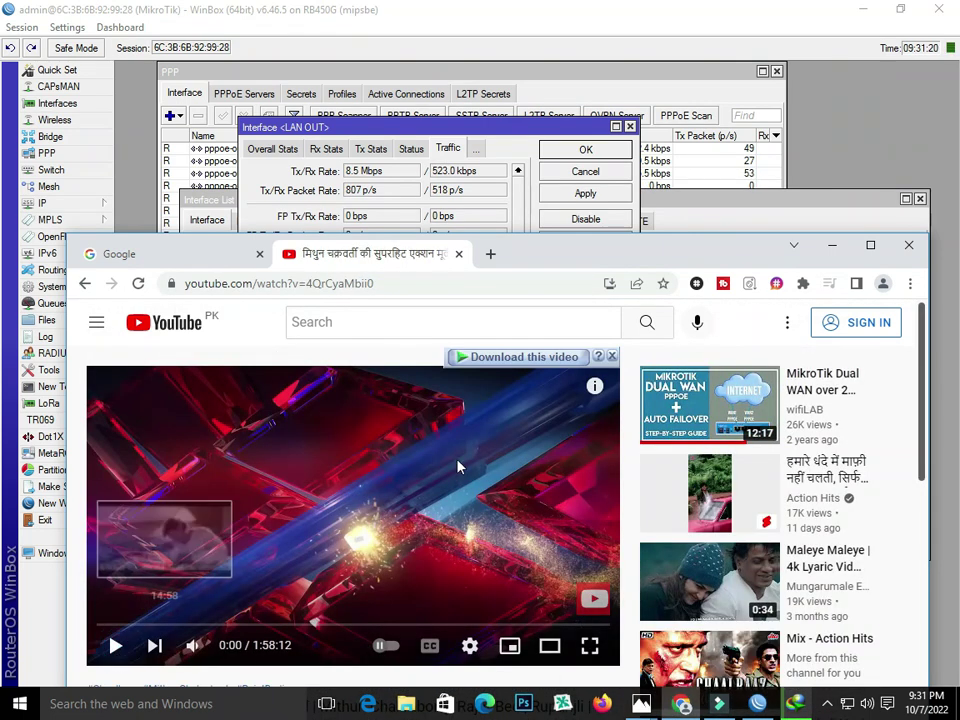
left_click(515, 358)
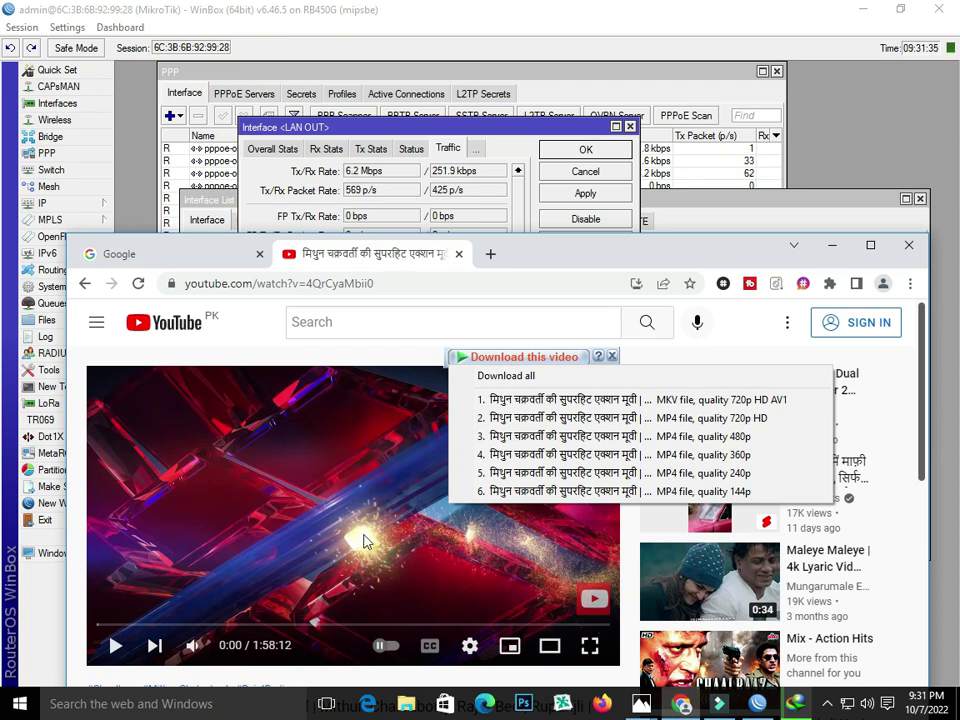
left_click(681, 419)
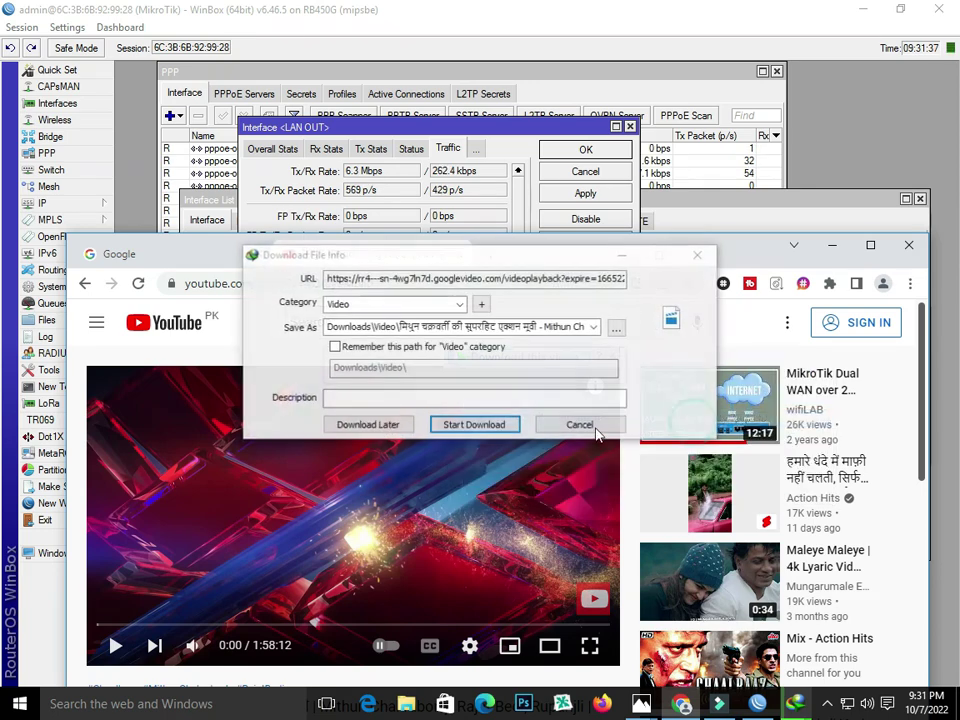
left_click(488, 424)
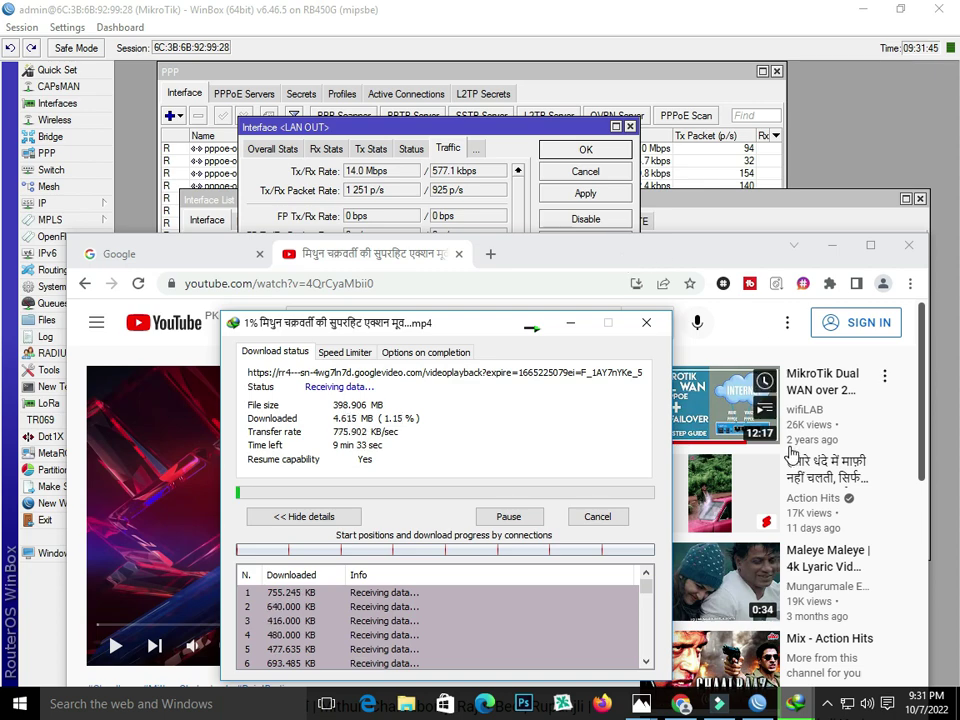
- Open the suggested "Aaj Ka Ravan Full Movie" video, pause it, and start downloading it as a 1080p HD MP4
scroll(795, 460, "down", 3)
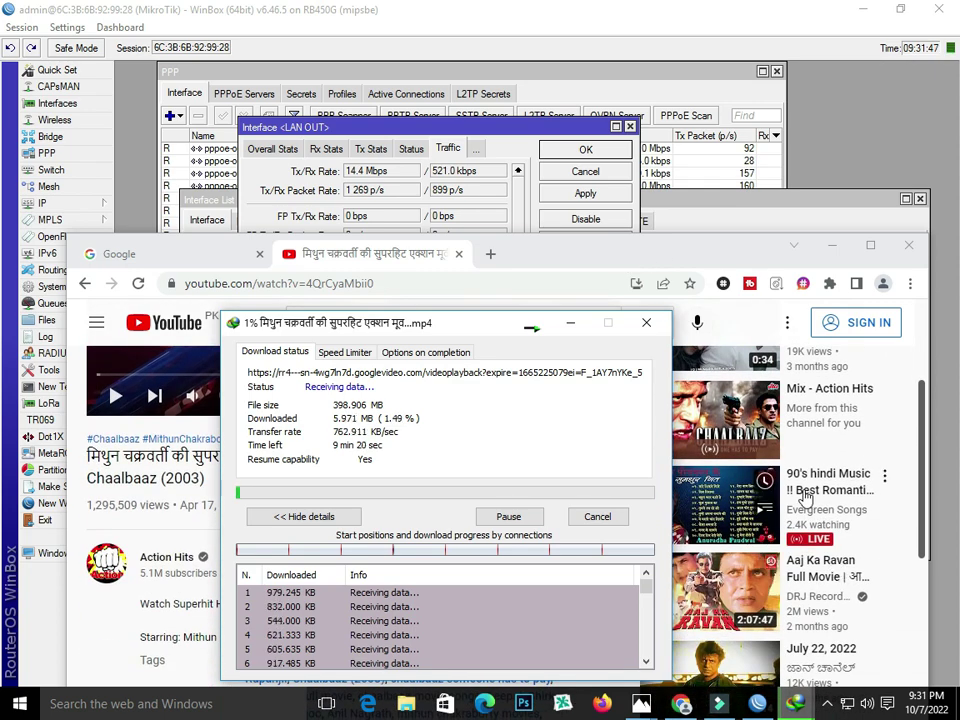
scroll(760, 460, "down", 2)
left_click(706, 440)
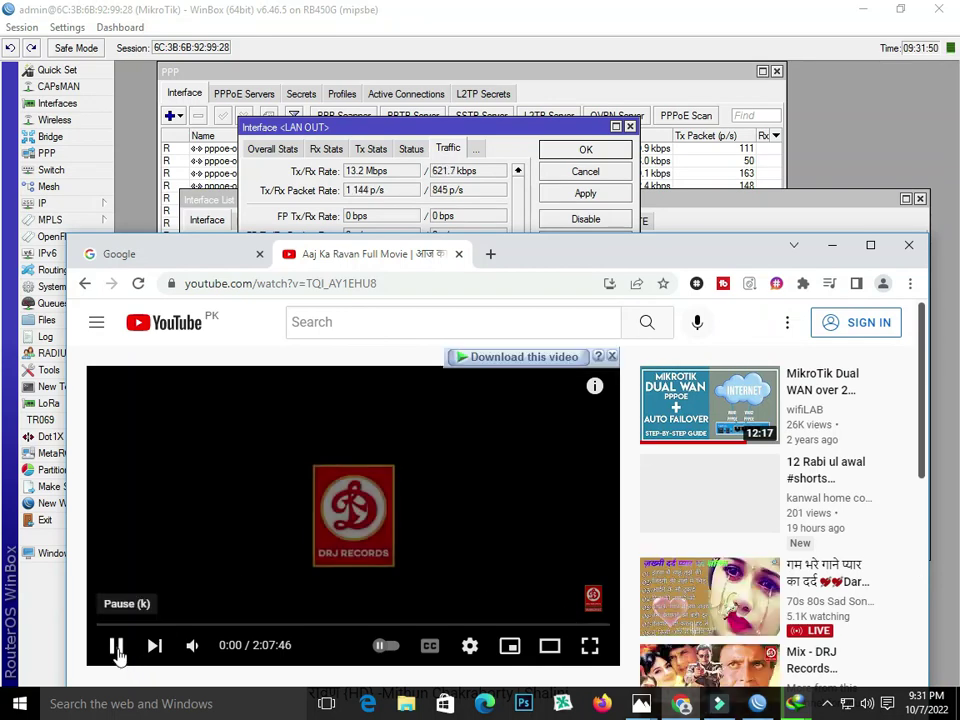
left_click(116, 645)
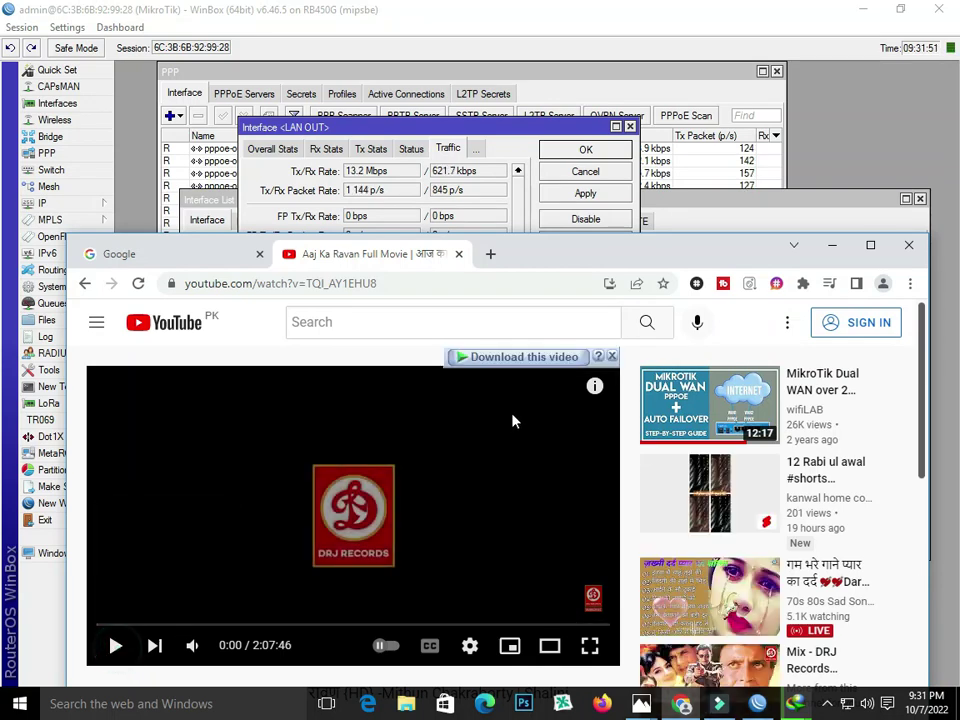
left_click(529, 358)
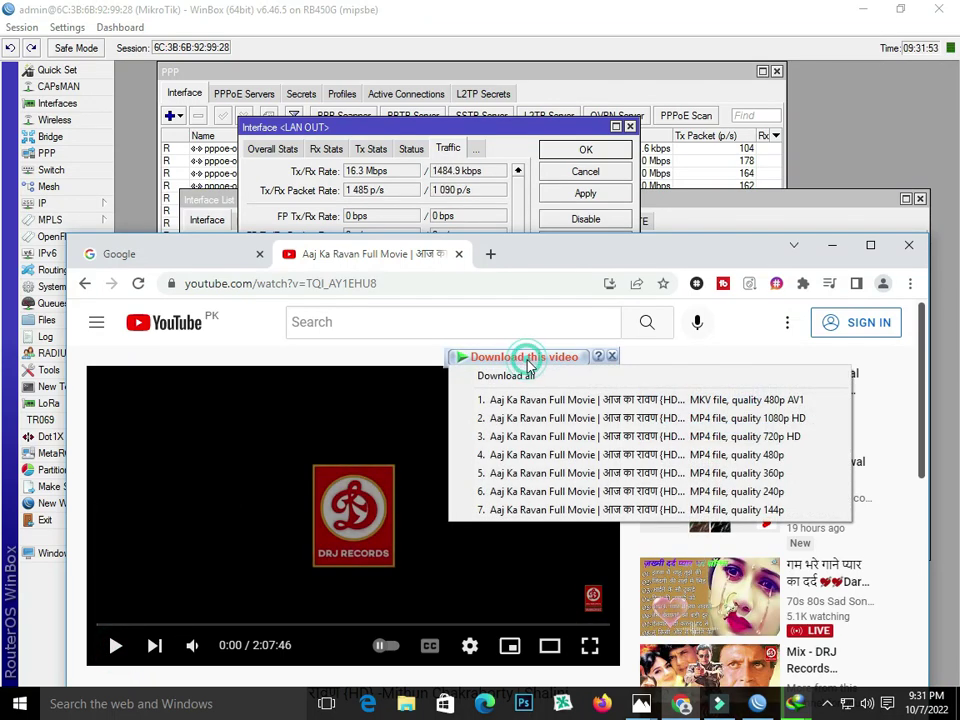
left_click(628, 420)
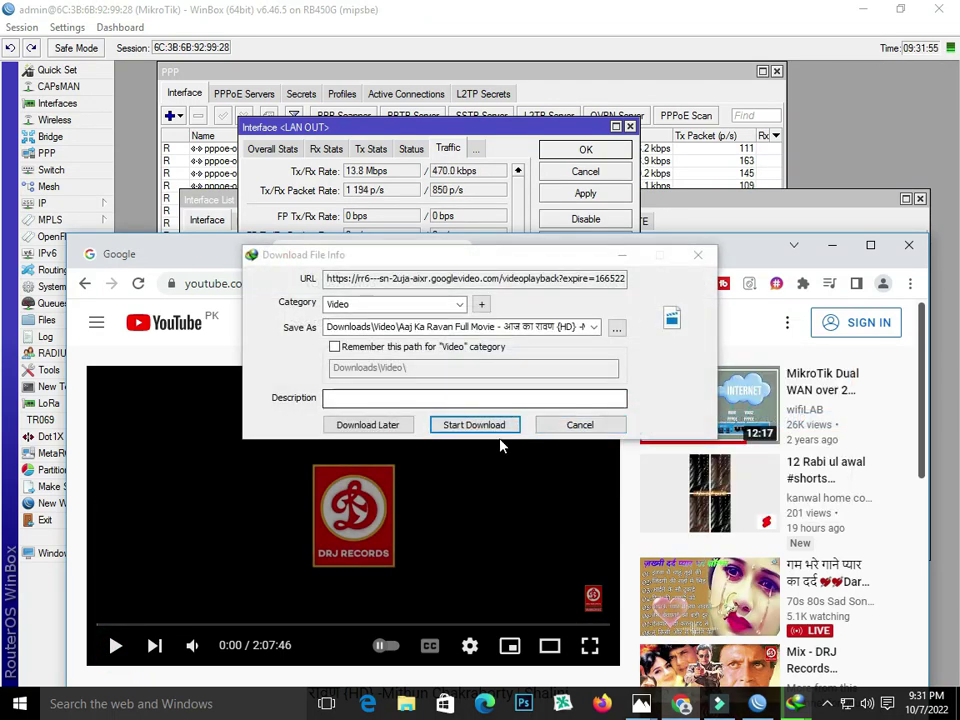
left_click(474, 425)
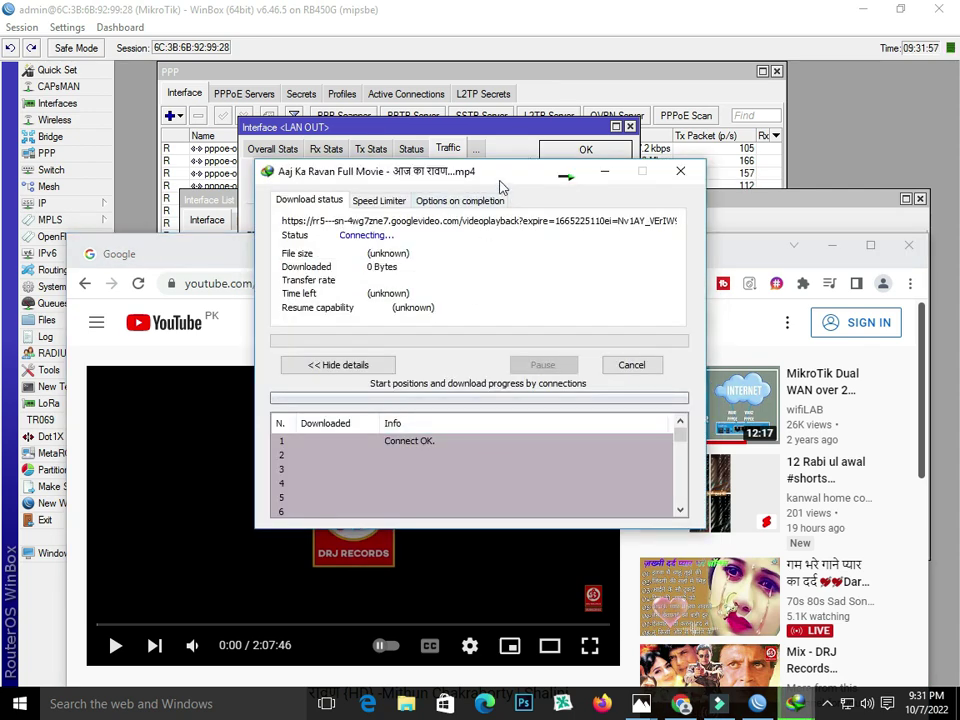
left_click_drag(499, 181, 501, 275)
- Check the LAN OUT traffic graph in WinBox against the total bandwidth in the "10-PppOE Connection Load Balancing in Mikrotik" diagram in Photos
left_click_drag(467, 128, 459, 194)
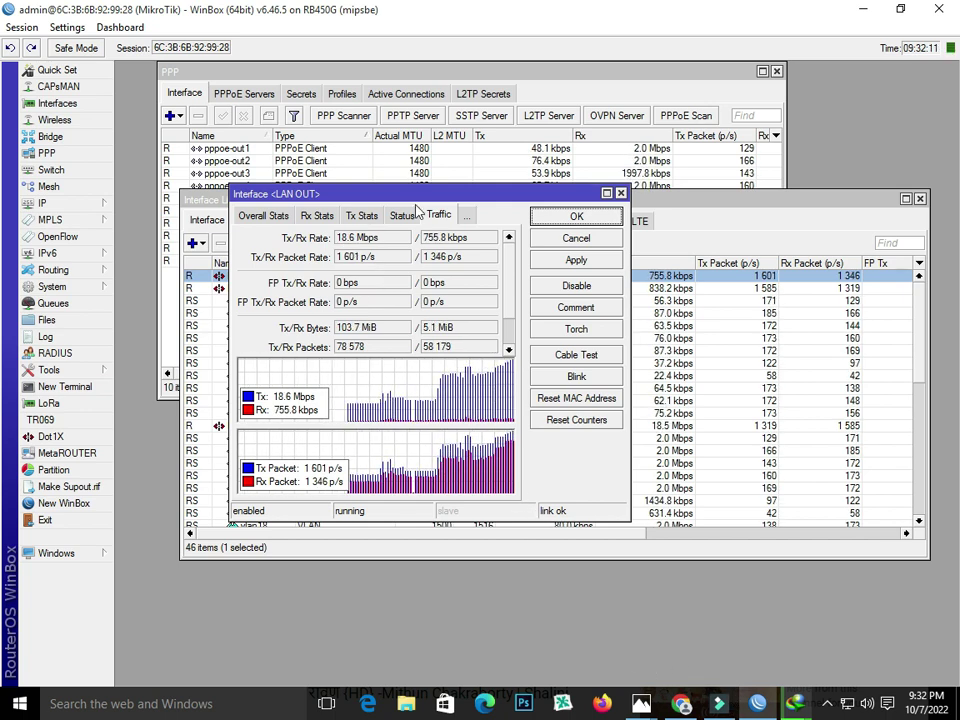
left_click_drag(417, 207, 424, 180)
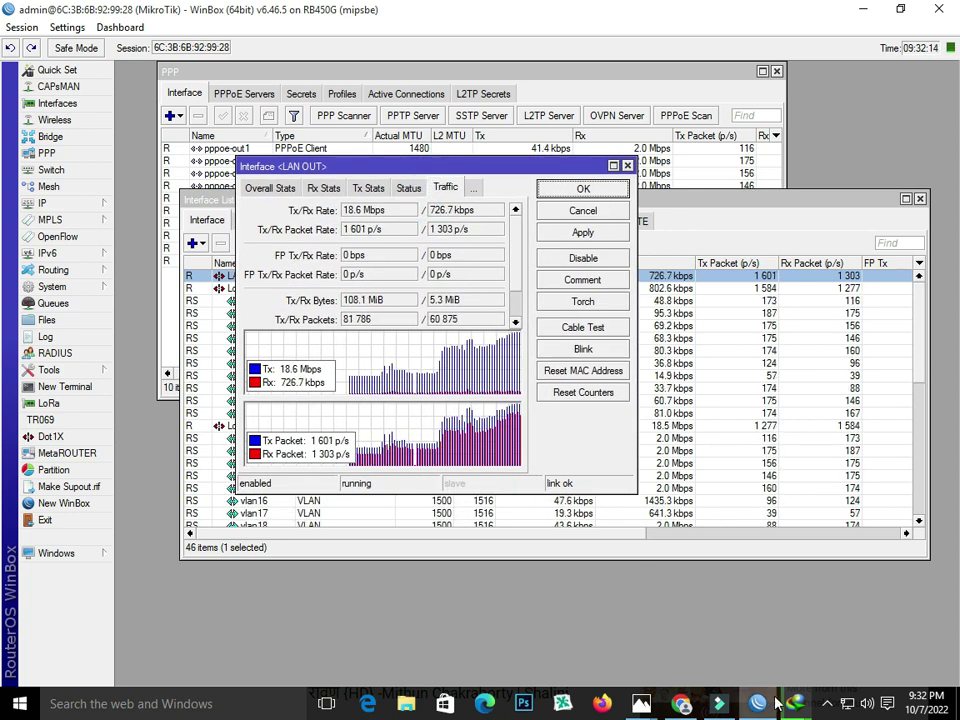
mouse_move(640, 706)
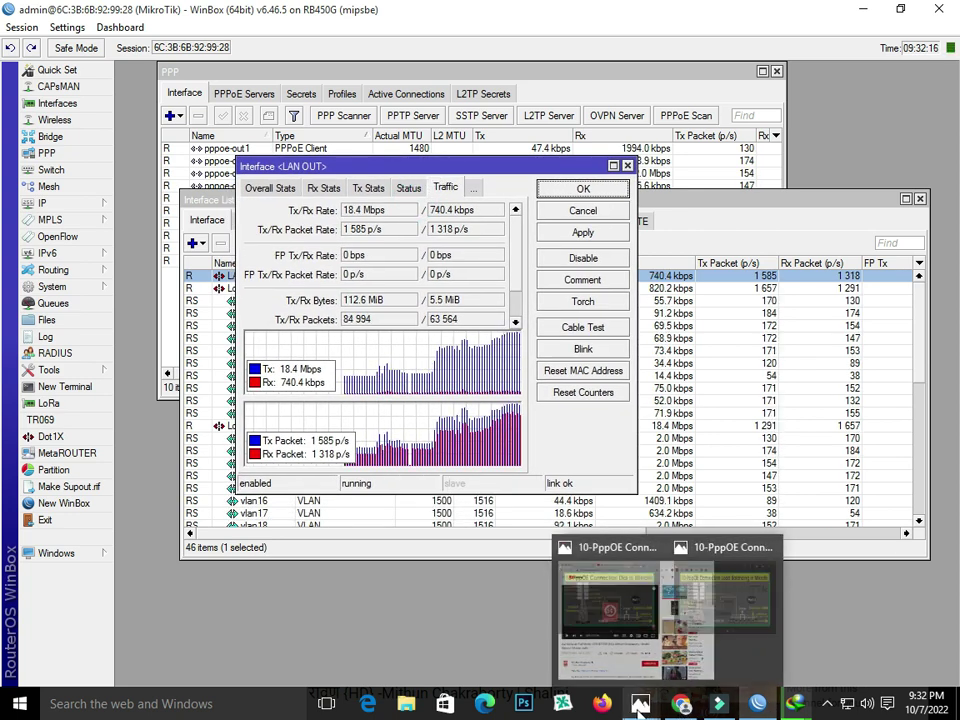
left_click(722, 615)
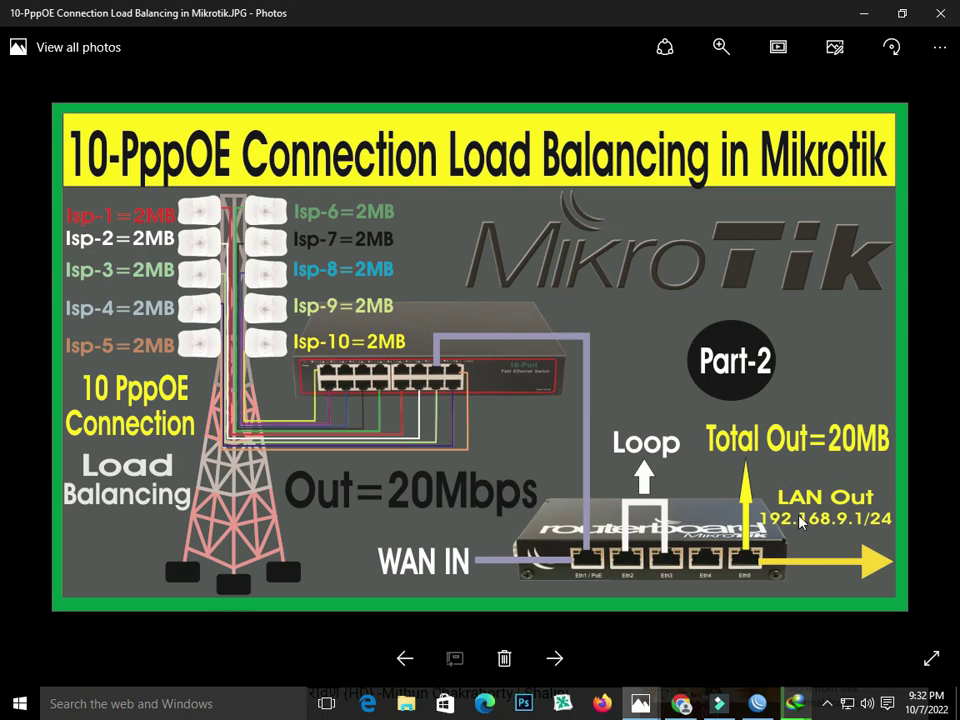
mouse_move(795, 702)
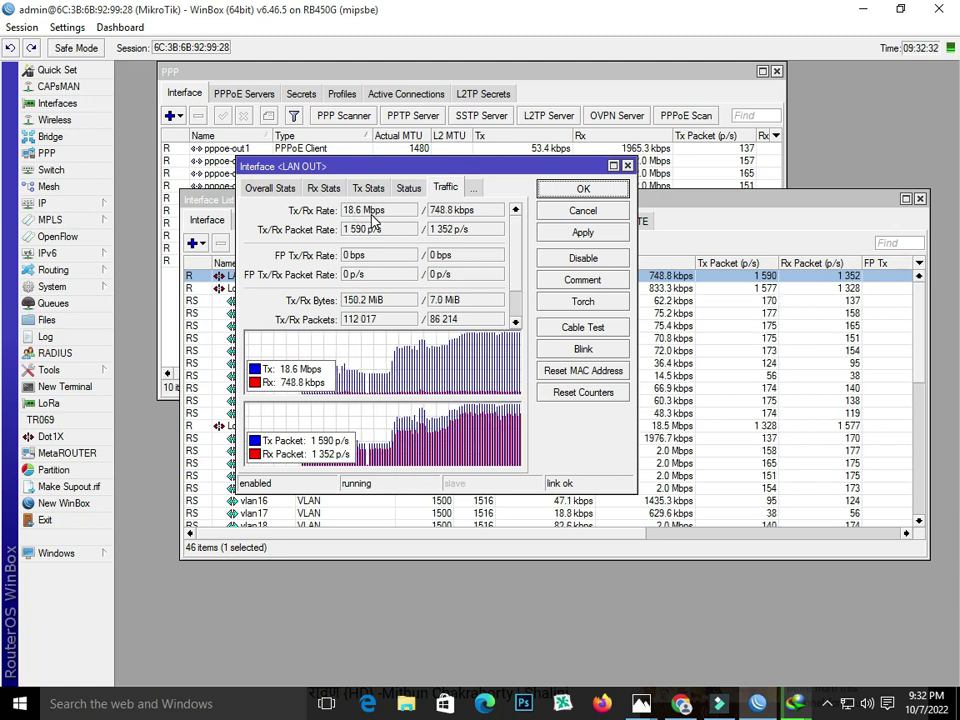
- Close the interface list and arrange the LAN OUT traffic window below the PPP list to compare its rate with the ten PPPoE clients
left_click_drag(476, 166, 452, 341)
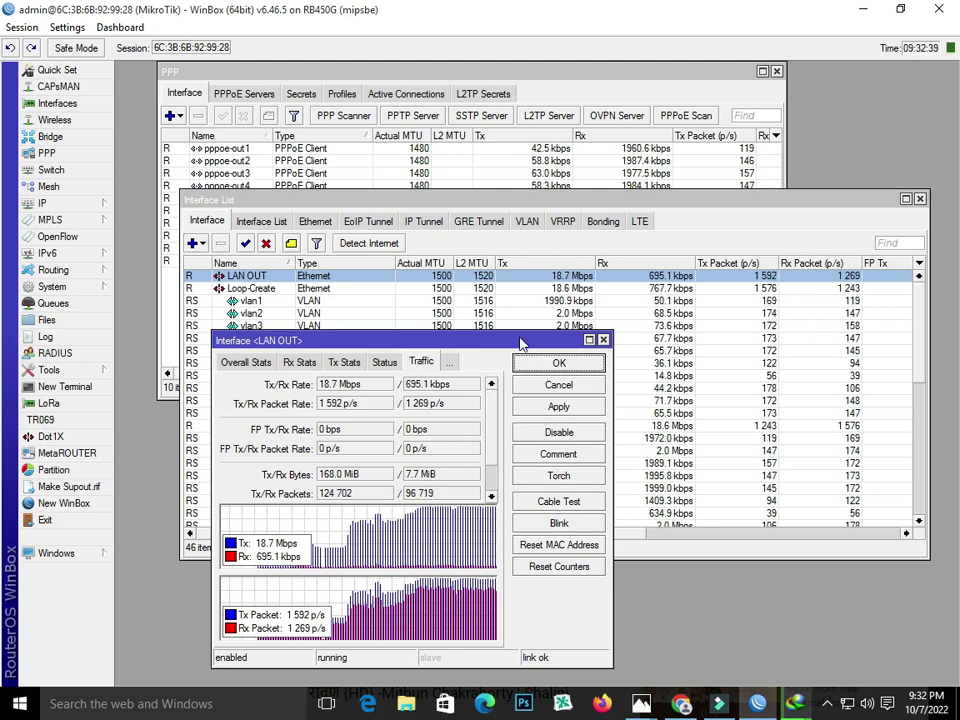
left_click(920, 198)
left_click(920, 198)
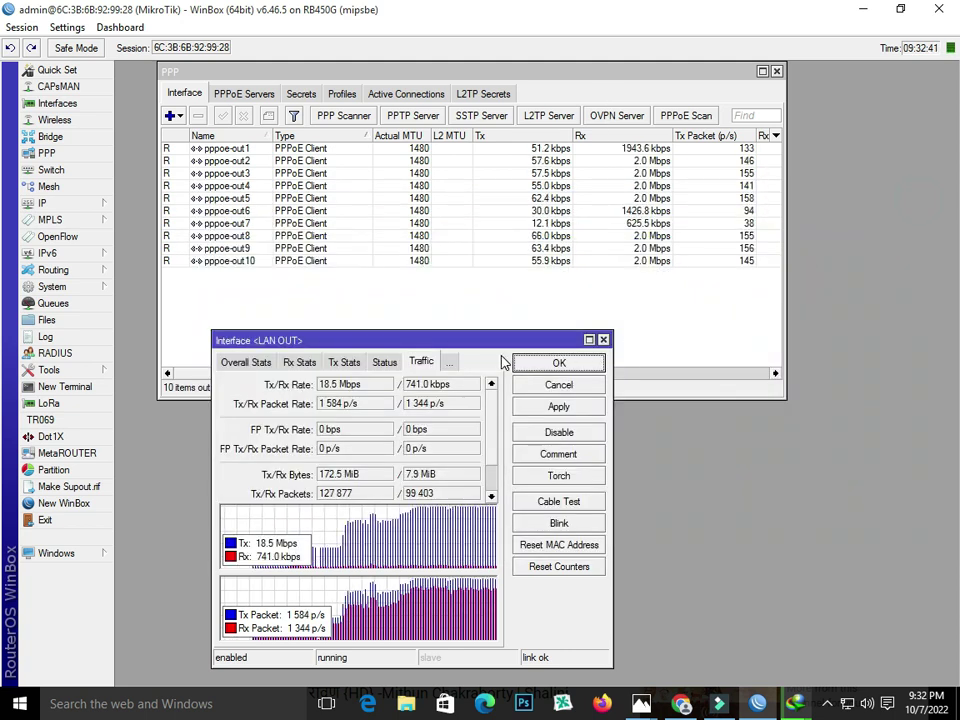
left_click_drag(491, 342, 455, 339)
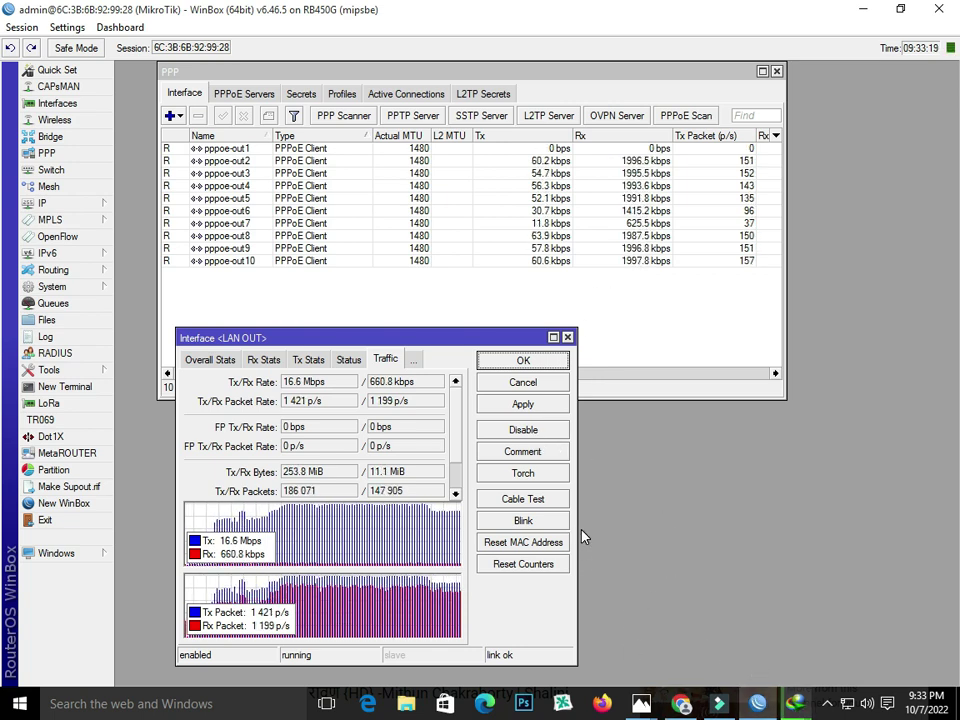
left_click_drag(422, 338, 512, 237)
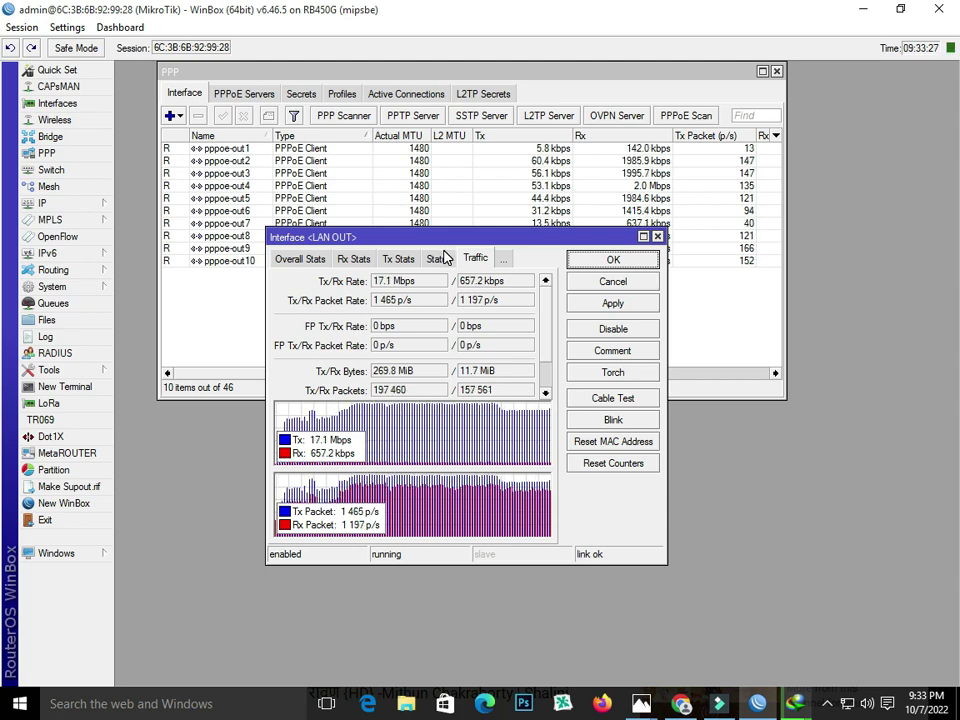
left_click_drag(450, 242, 465, 253)
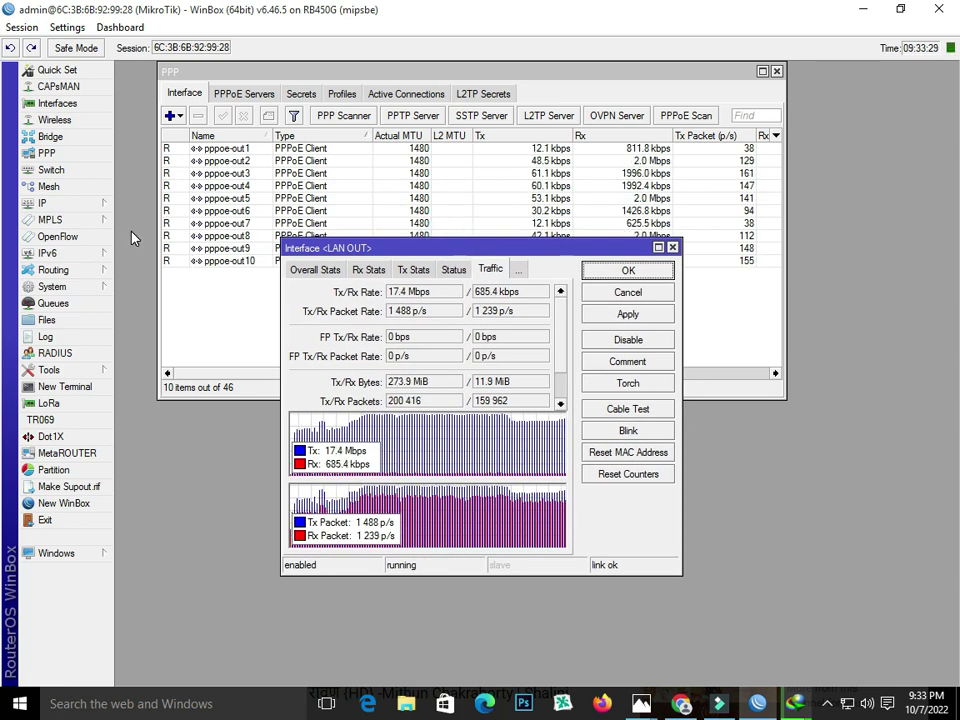
- View the Hotspot server profiles, close them, view the PPPoE servers list, and bring the LAN OUT traffic window back to the front
left_click(81, 208)
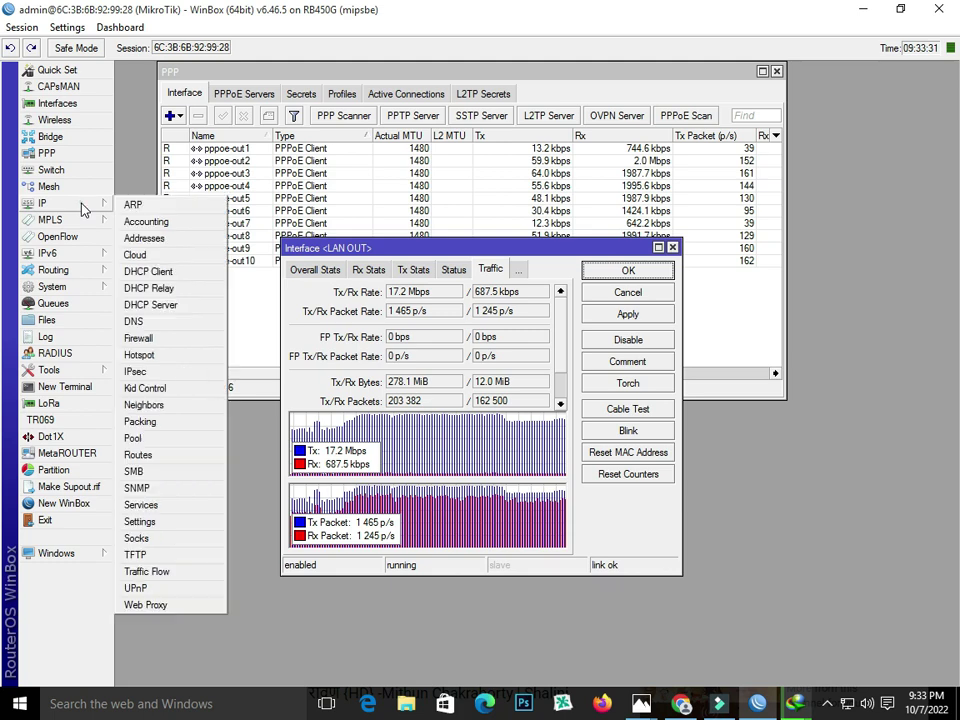
left_click(163, 356)
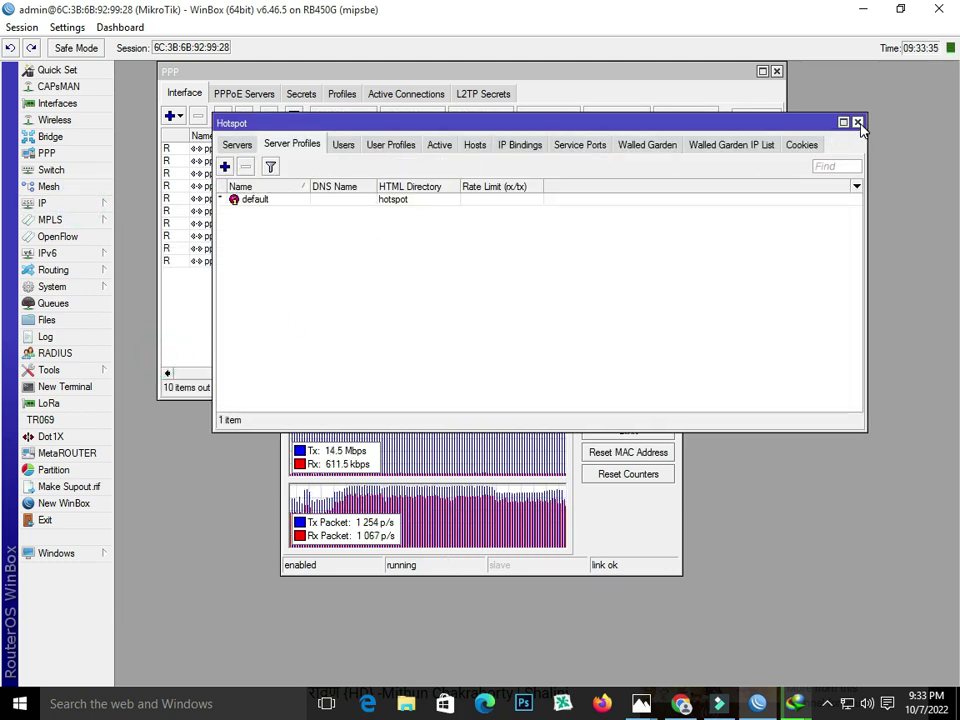
left_click(858, 122)
left_click(64, 155)
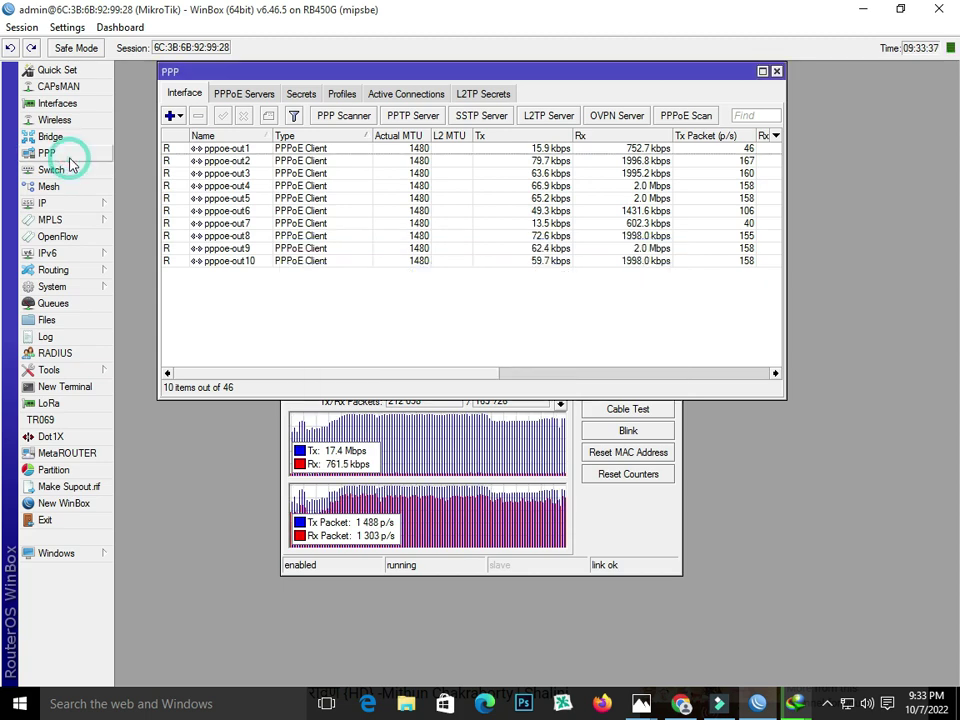
left_click(243, 93)
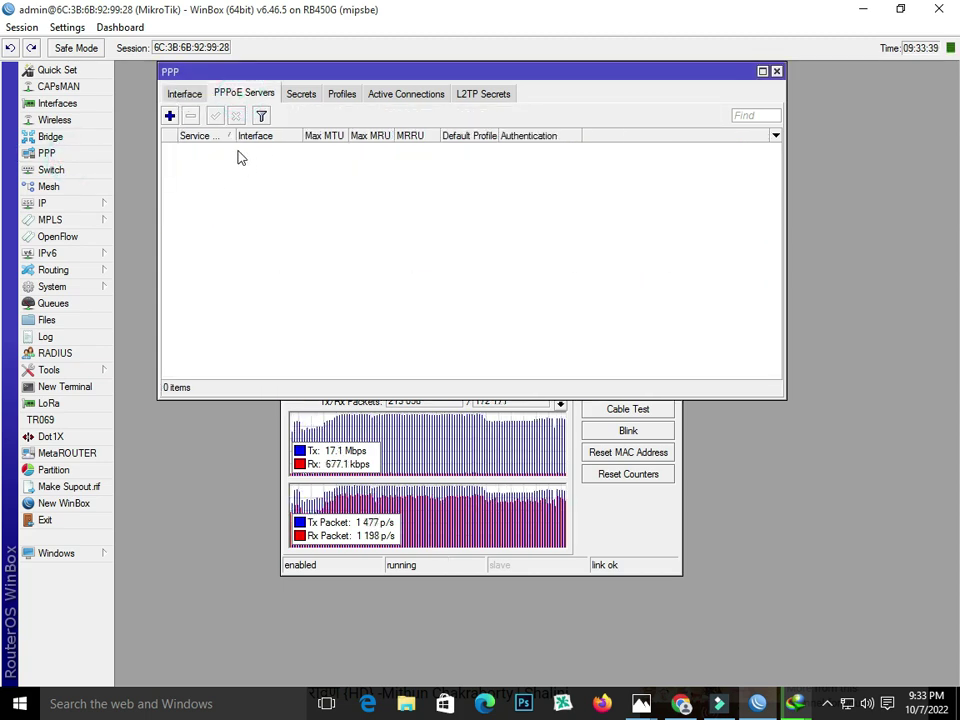
left_click(624, 520)
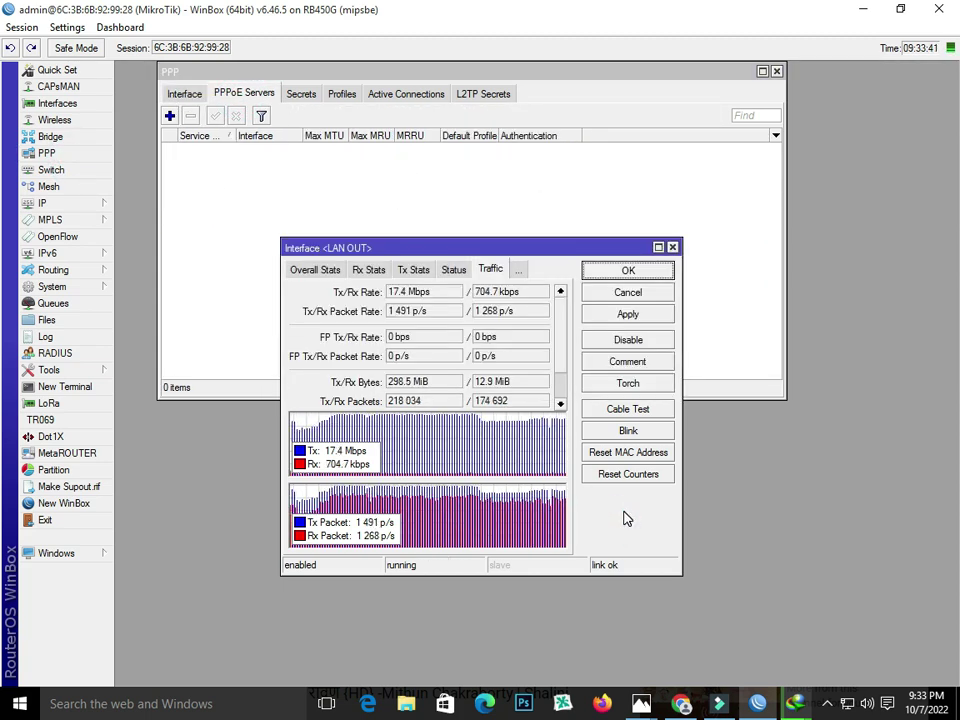